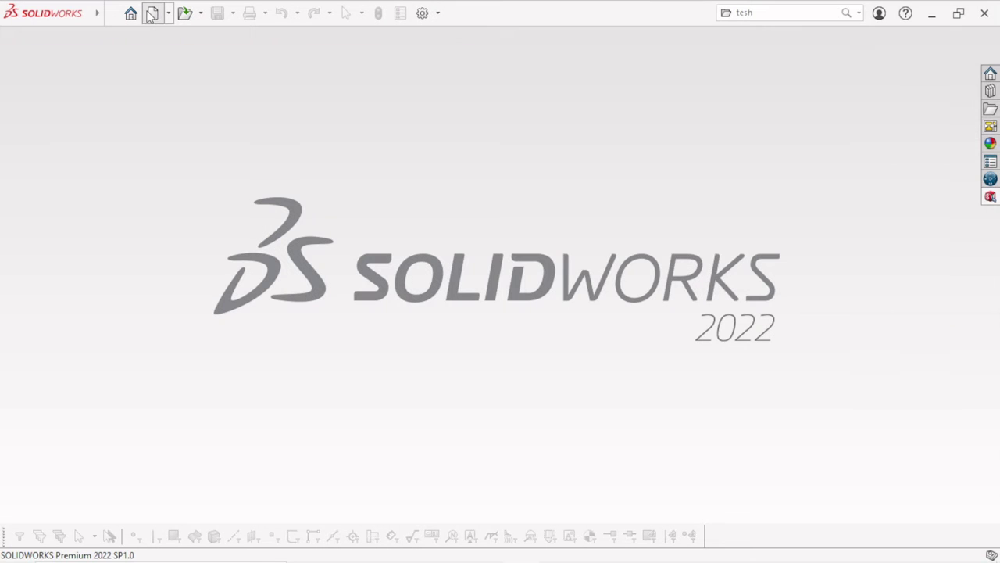
Create a new blank part document (Part3)
click(151, 14)
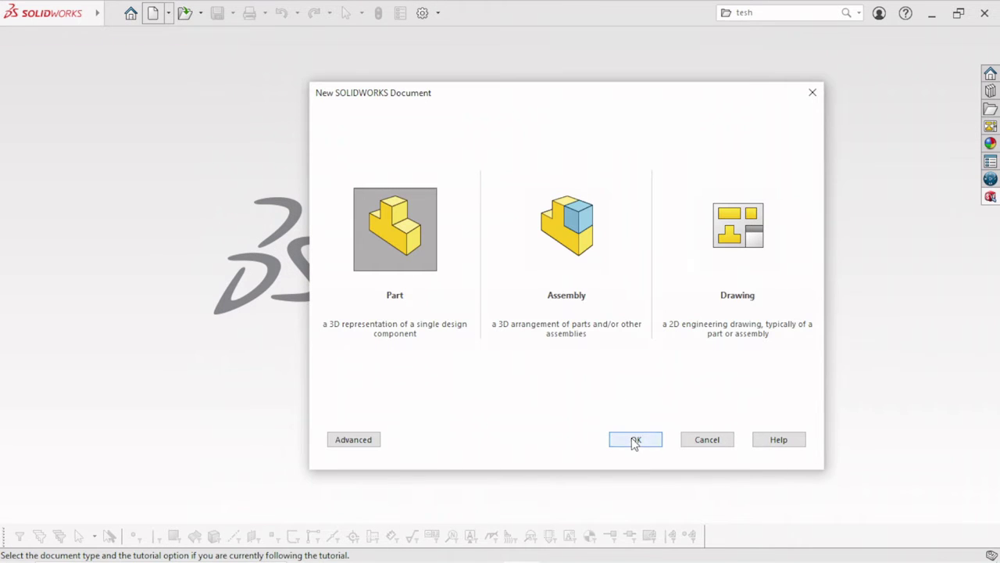
click(634, 442)
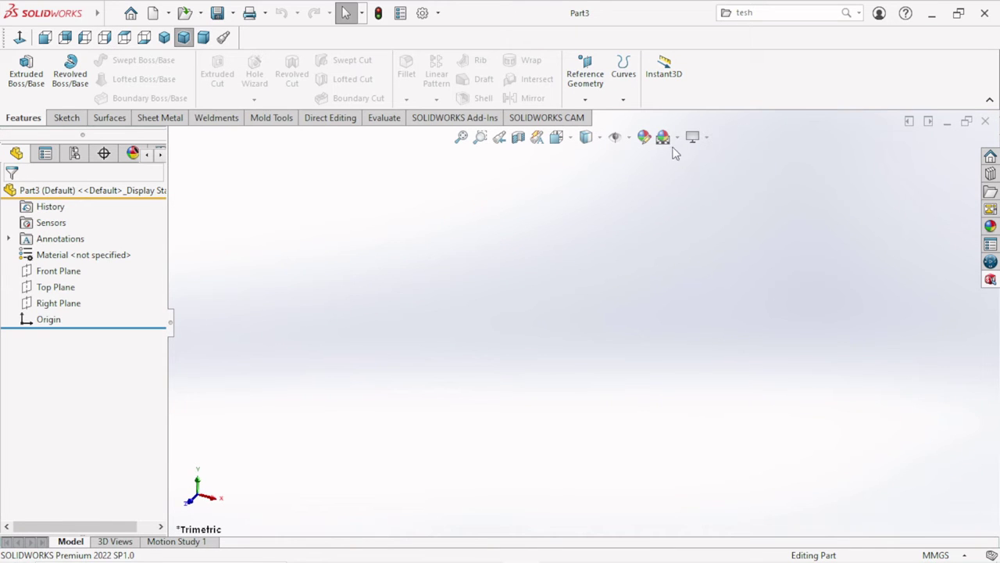
Apply the Plain White scene and start a sketch on the Front Plane
click(677, 140)
click(679, 173)
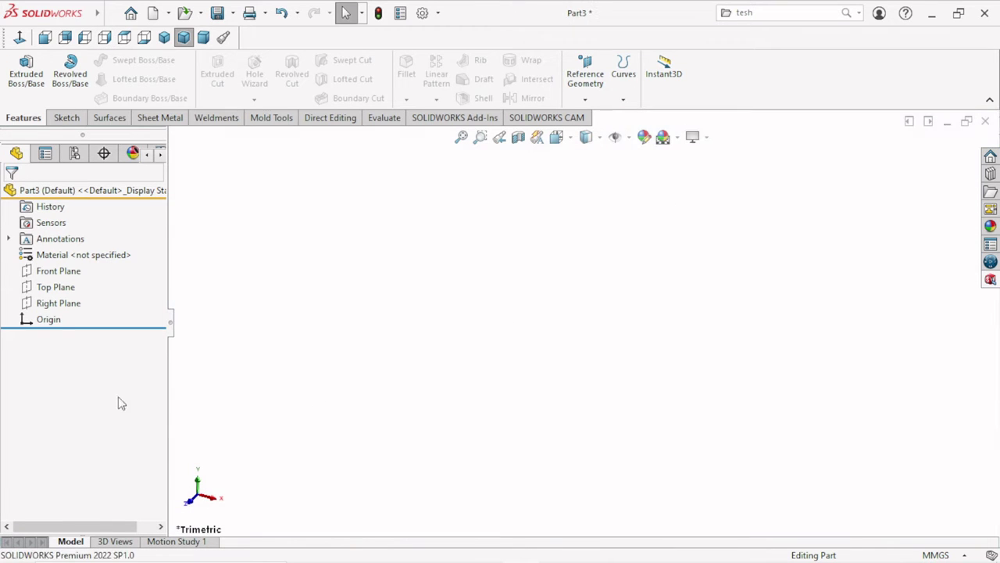
click(67, 269)
click(86, 251)
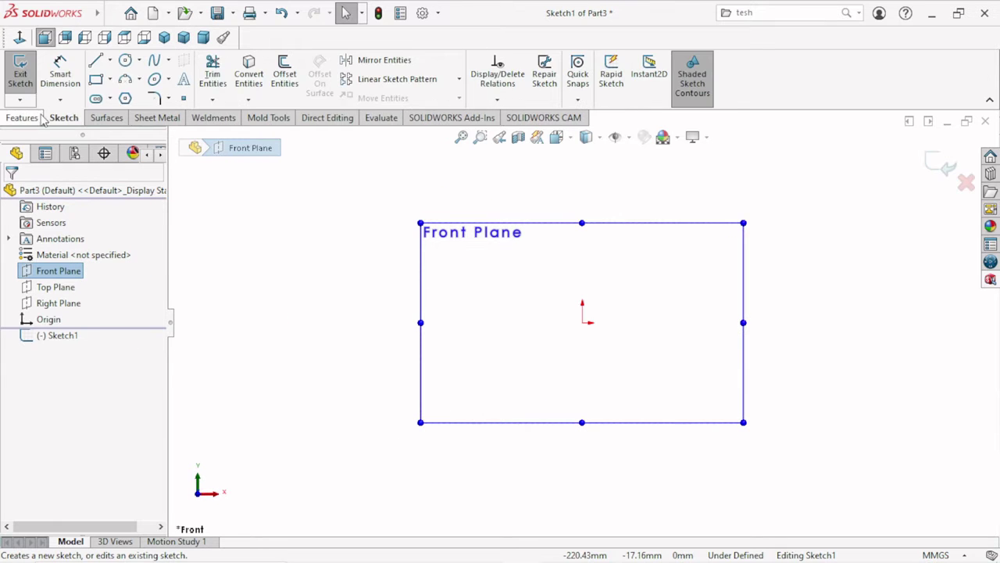
Draw a corner rectangle below the origin
click(95, 83)
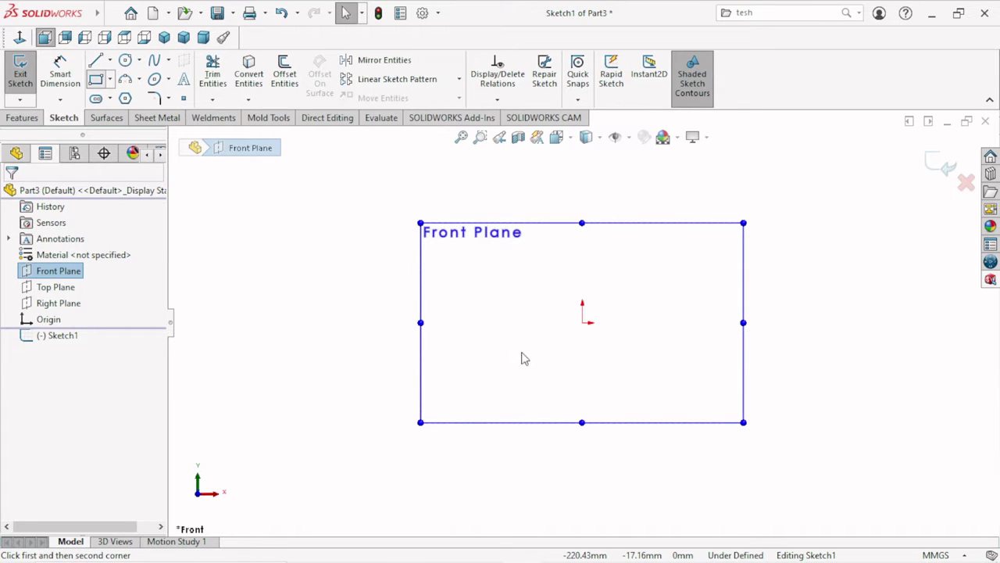
click(495, 346)
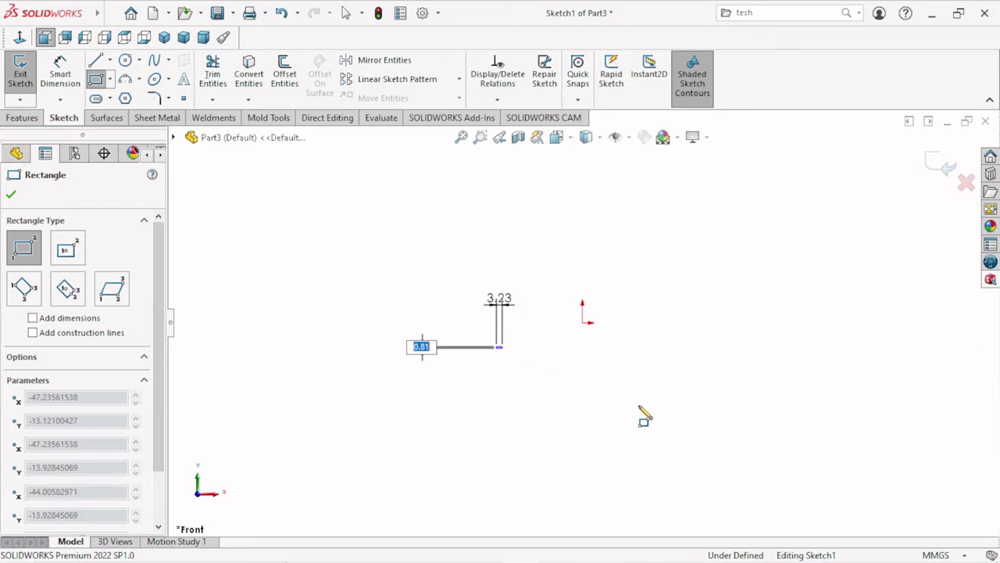
click(700, 461)
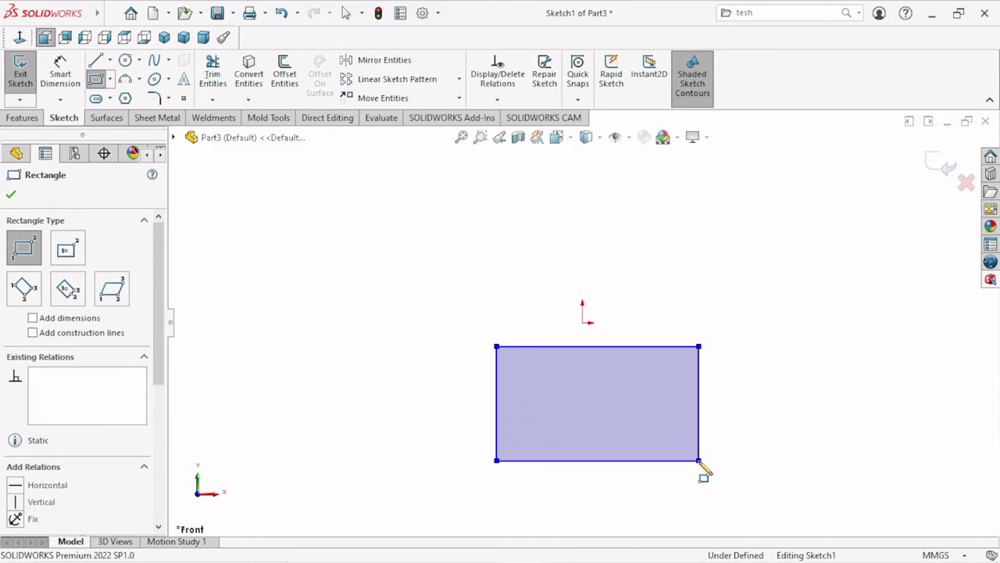
right_click(501, 333)
click(504, 328)
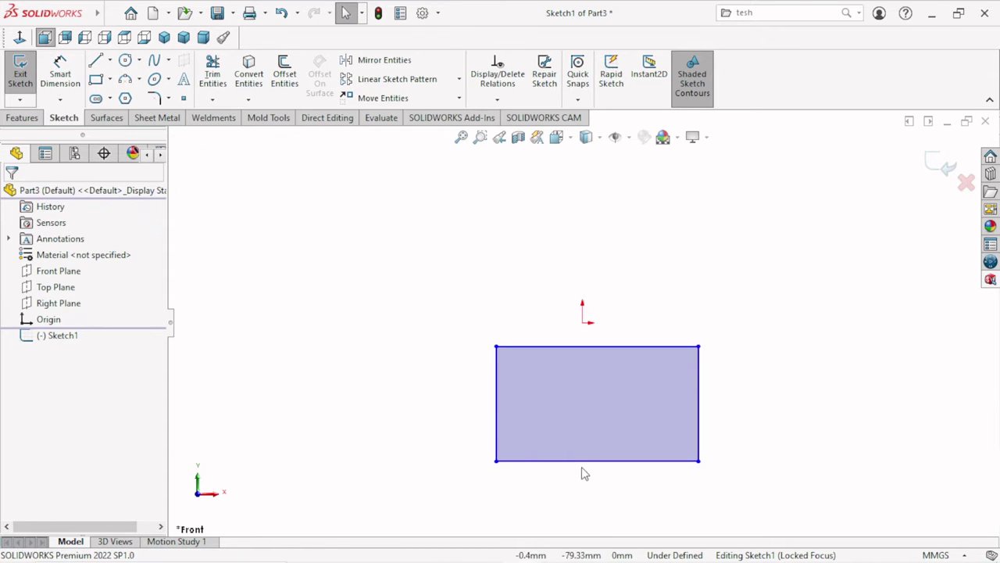
Add a width dimension (111.43) to the rectangle's bottom edge
click(585, 495)
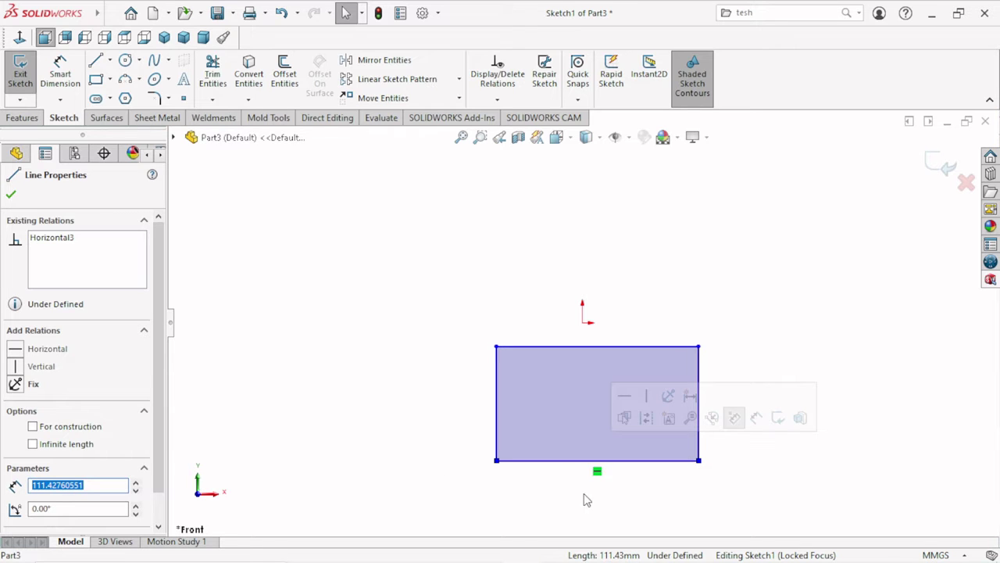
click(60, 72)
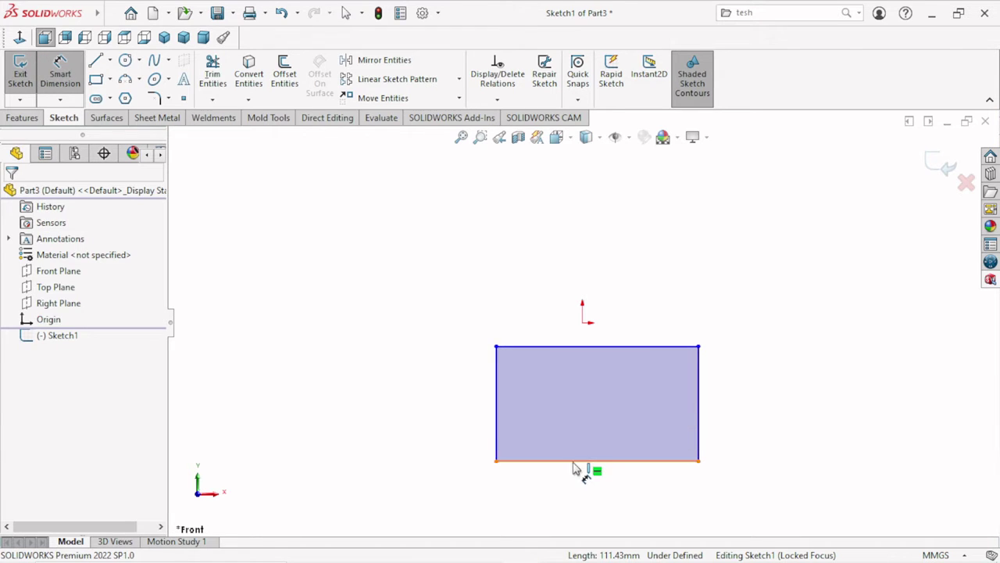
click(583, 503)
click(583, 502)
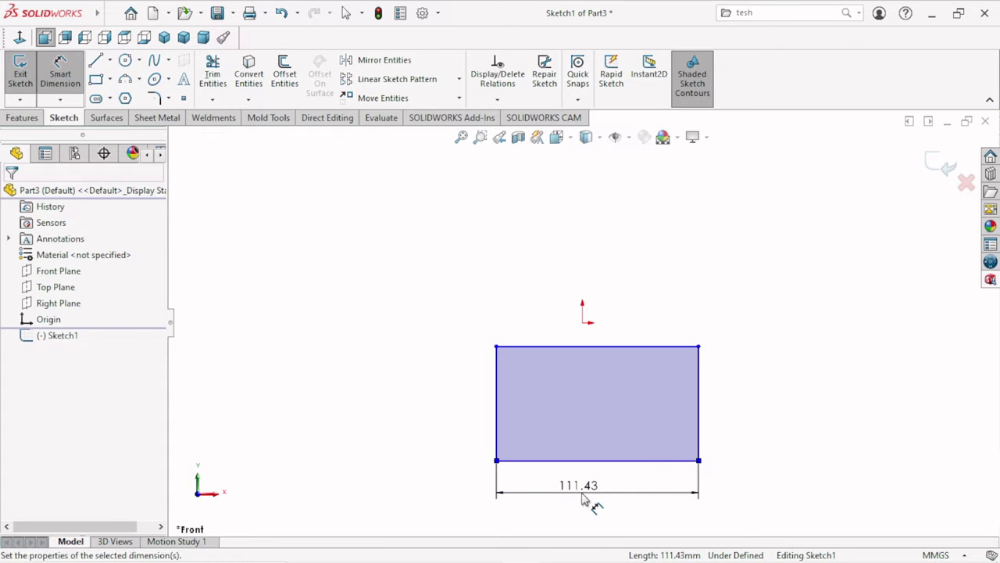
Dimension the rectangle to a 94 mm width and a 64 mm right-edge height
double_click(582, 500)
text(94)
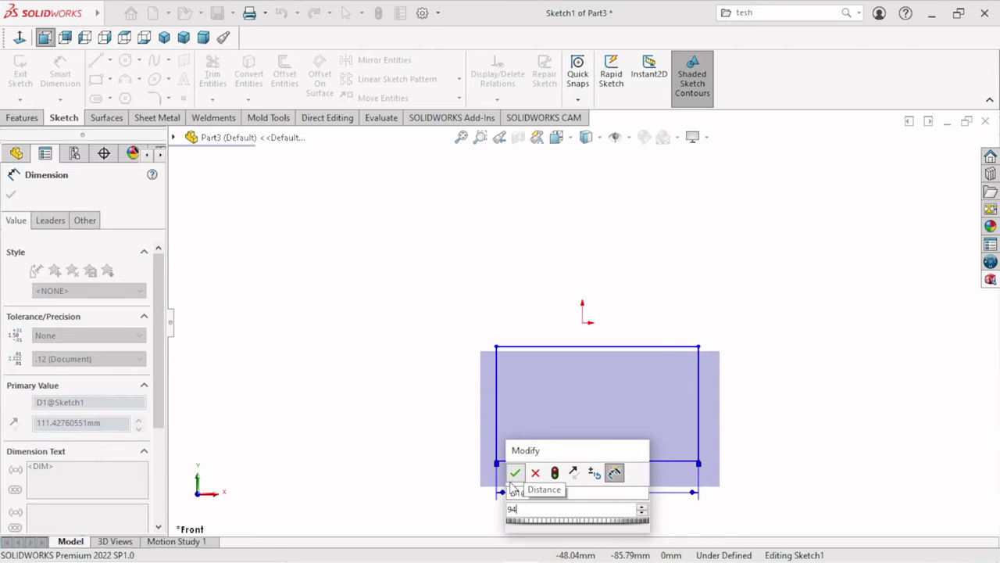
click(515, 473)
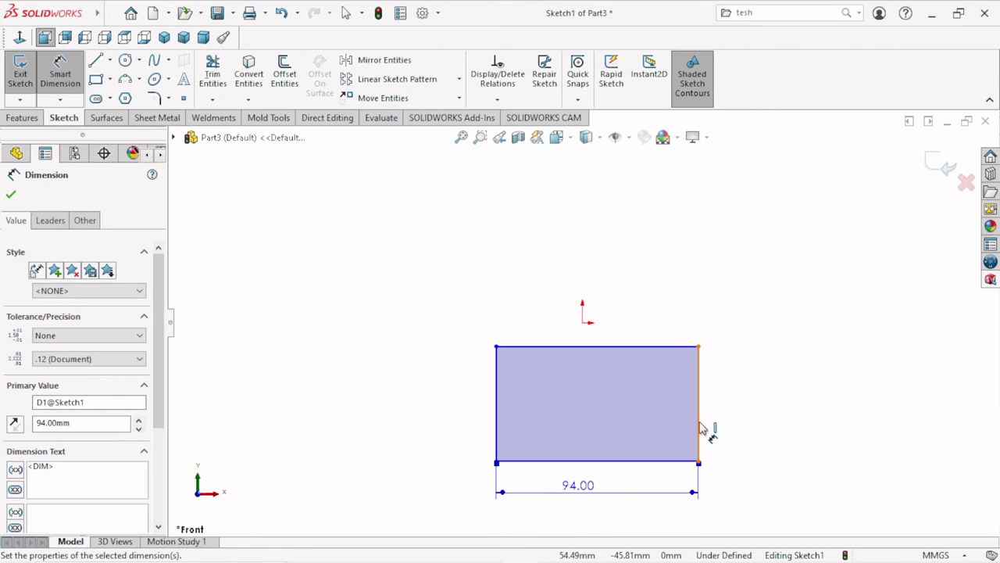
click(698, 426)
click(738, 414)
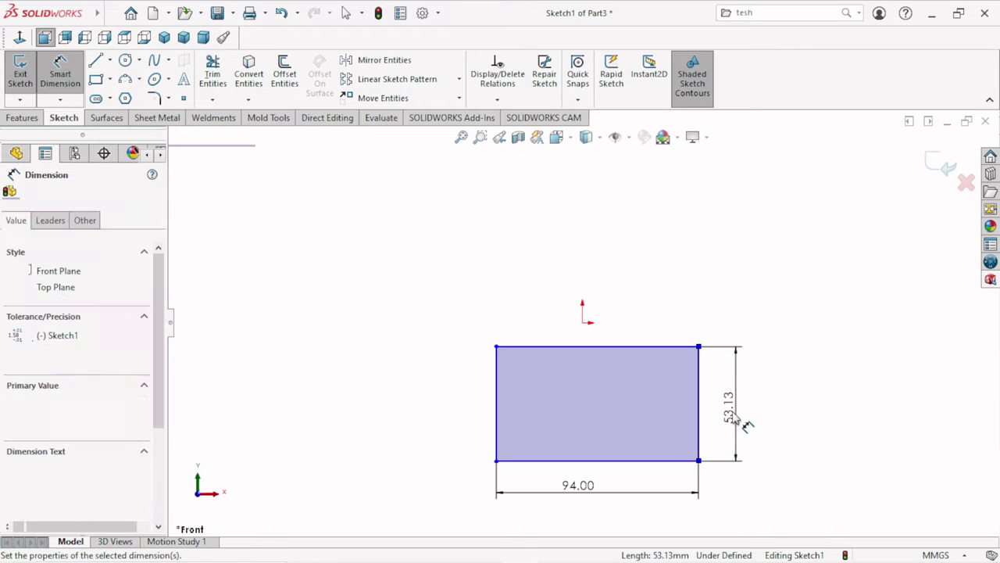
text(64)
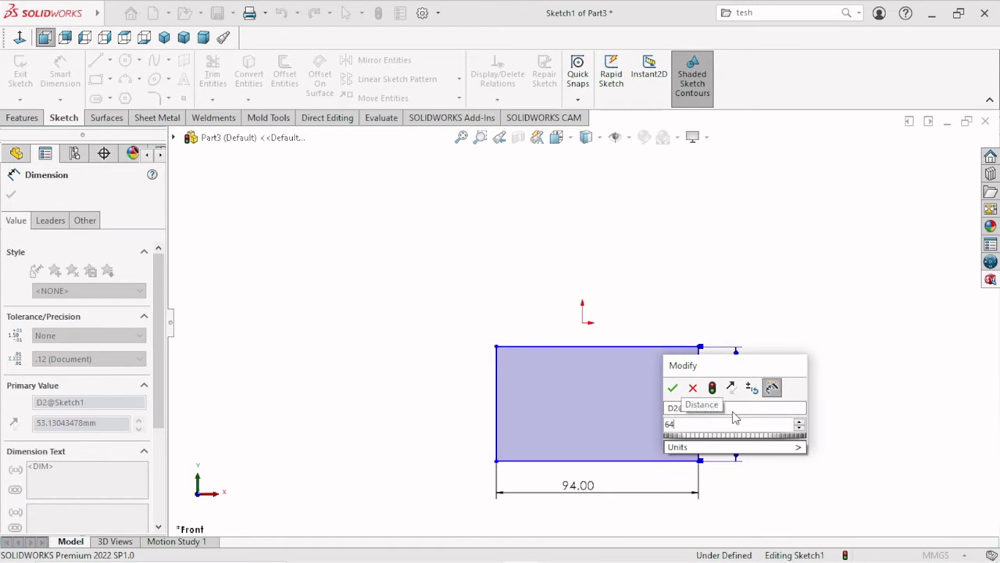
click(672, 388)
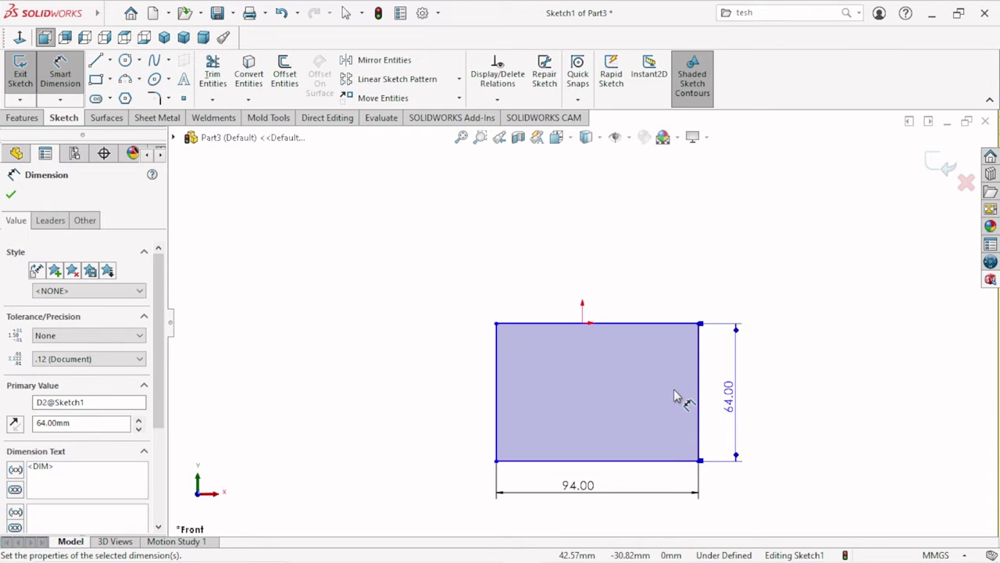
click(11, 195)
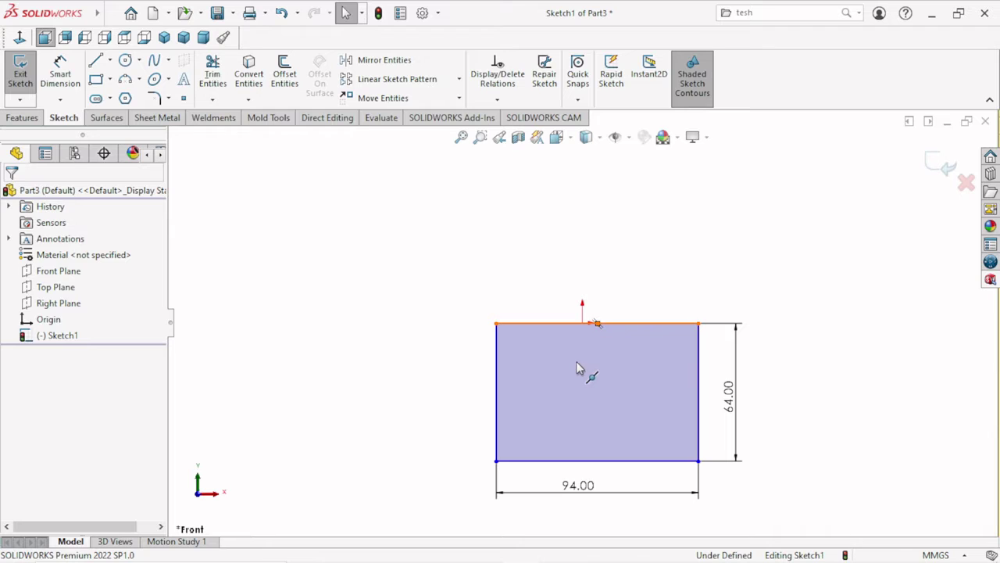
Make the top-edge midpoint coincident with the origin so the sketch is fully defined
drag(576, 363, 567, 349)
key(Escape)
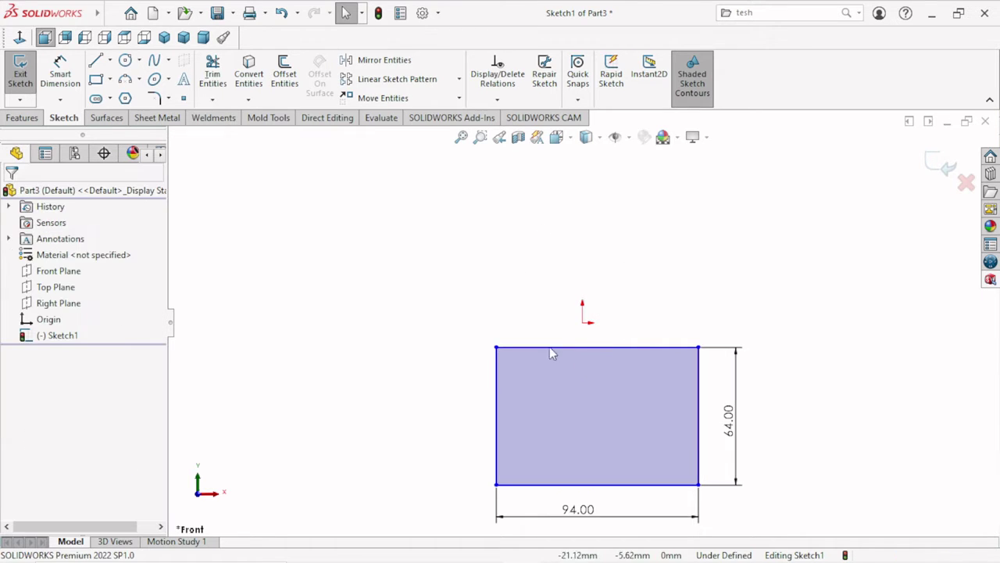
click(598, 348)
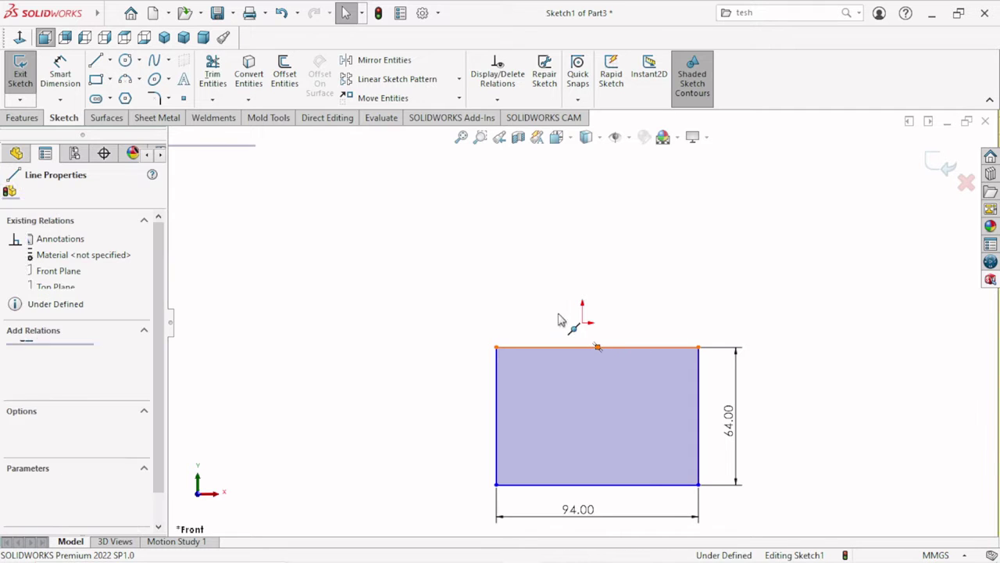
key(Escape)
click(598, 347)
ctrl+click(582, 322)
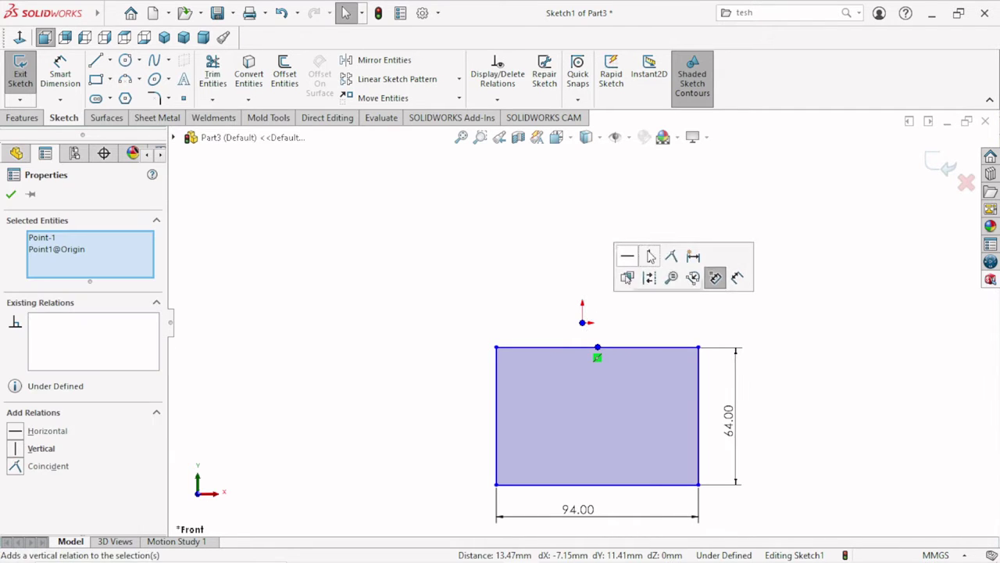
click(670, 256)
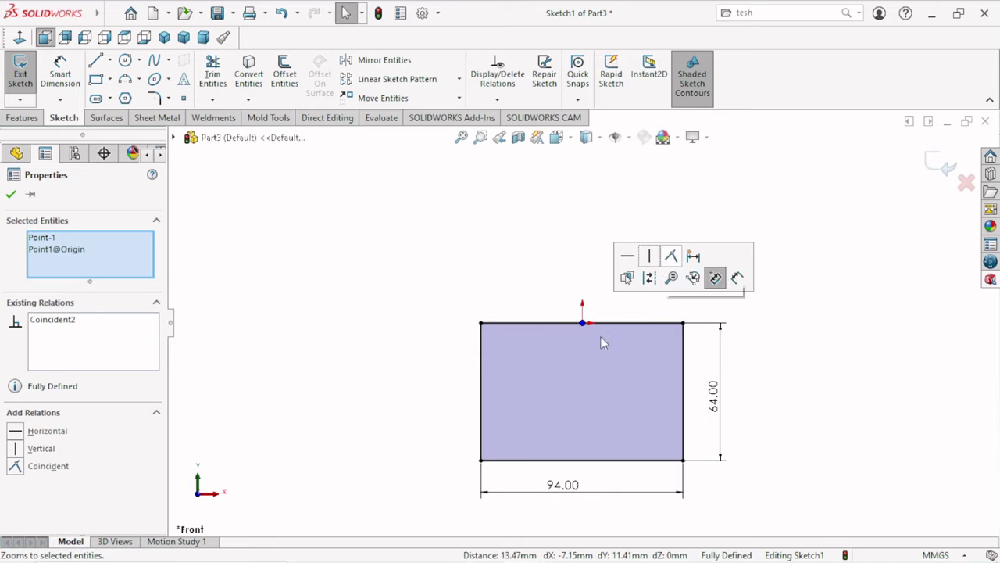
click(16, 196)
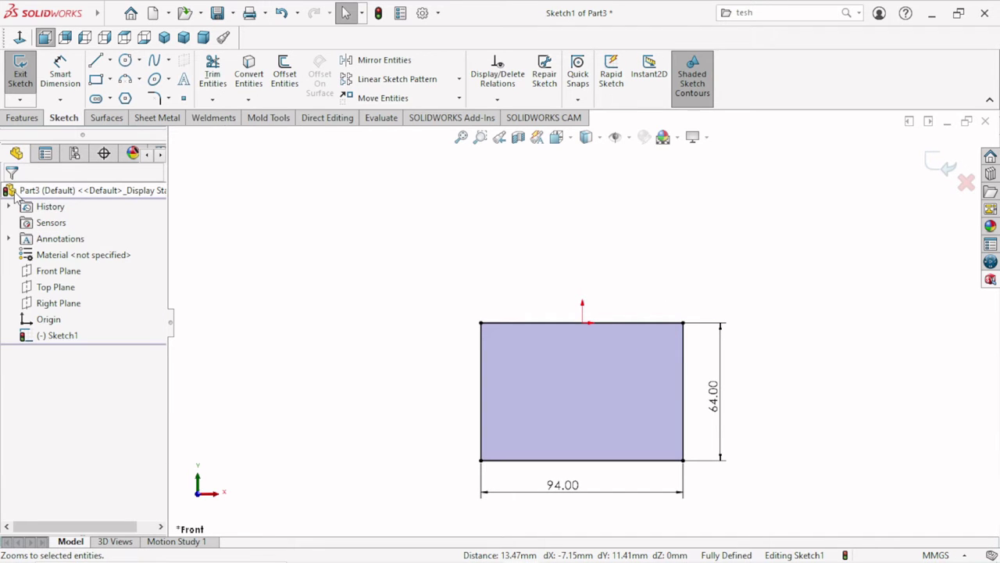
click(23, 119)
Extrude the rectangle 20 mm Blind to create Boss-Extrude1
click(19, 78)
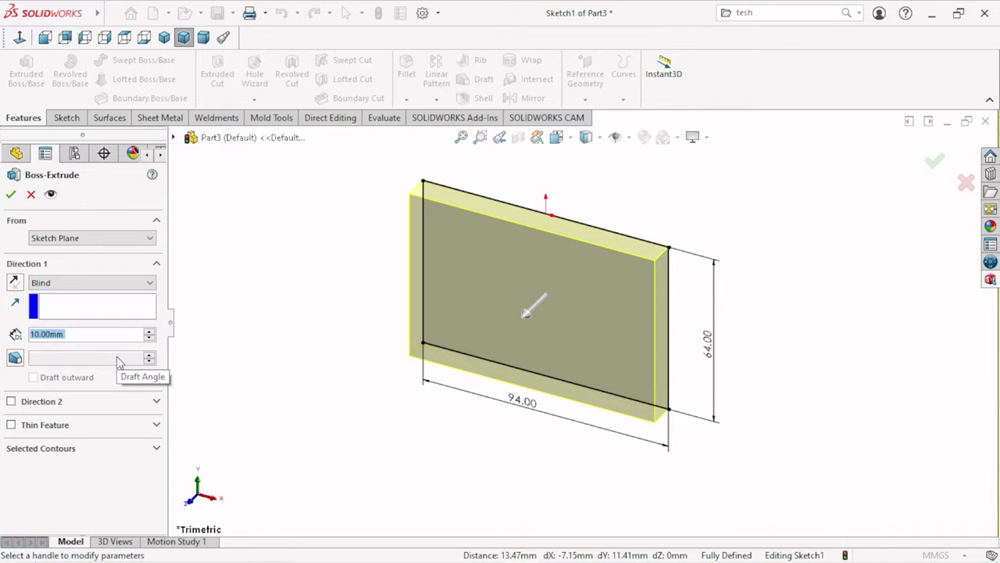
text(20)
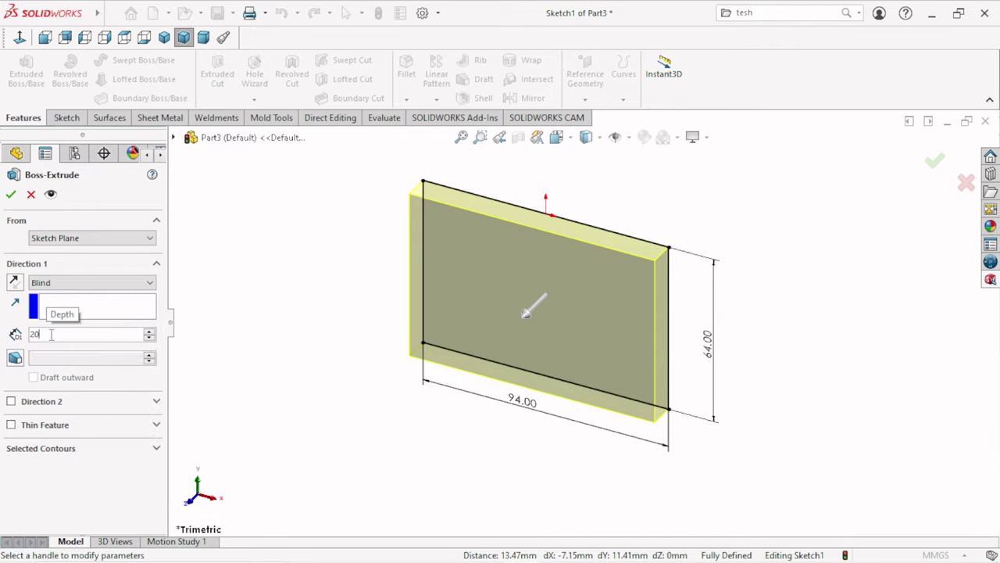
click(11, 195)
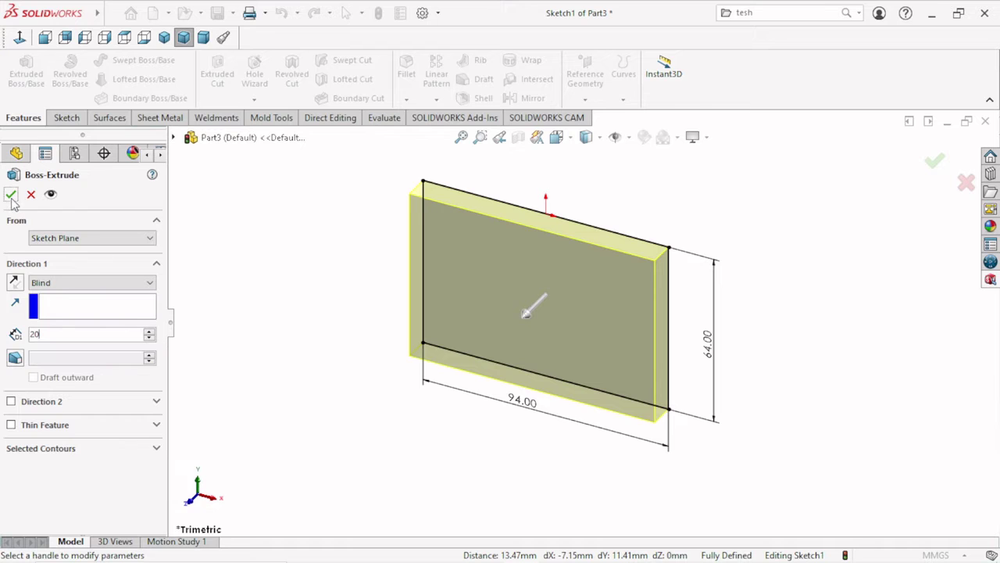
click(11, 194)
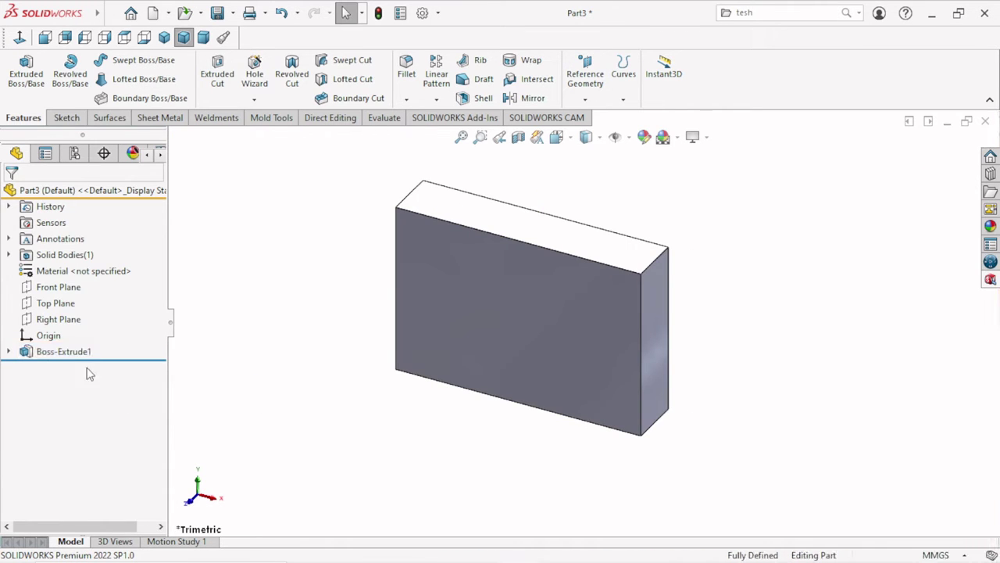
Start a new sketch on the Right Plane and view it face-on
click(54, 319)
click(55, 302)
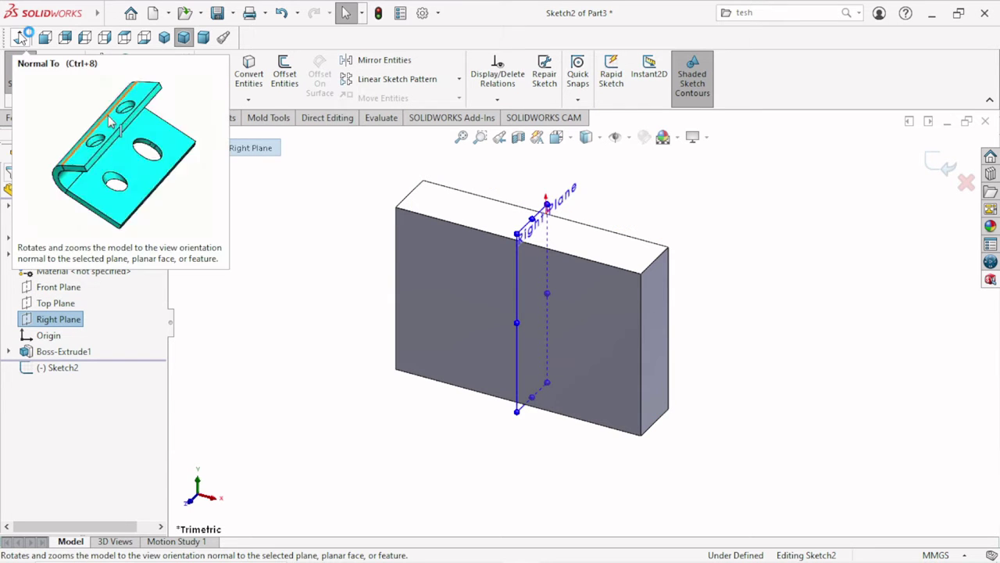
click(20, 36)
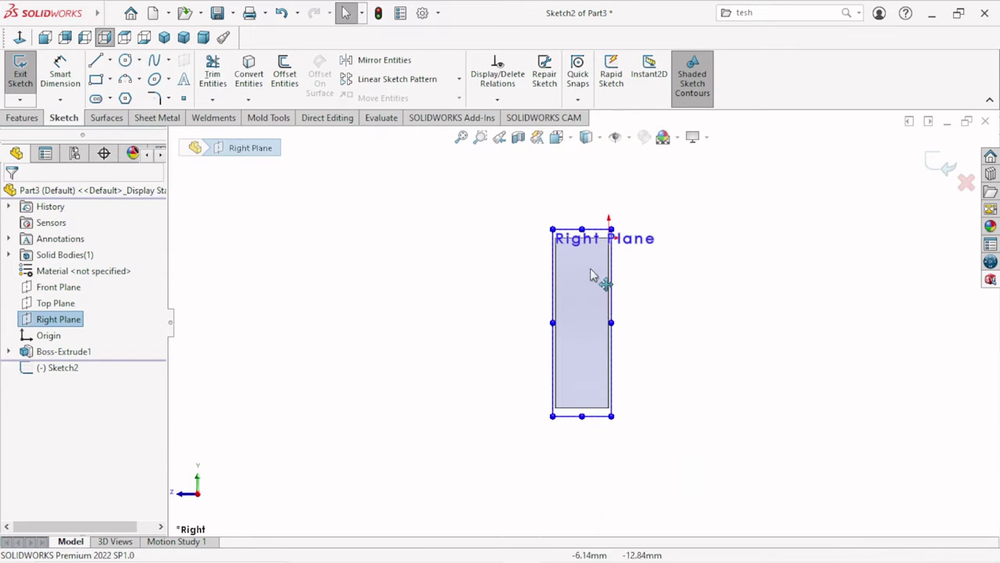
click(716, 339)
scroll(607, 252, down, 2)
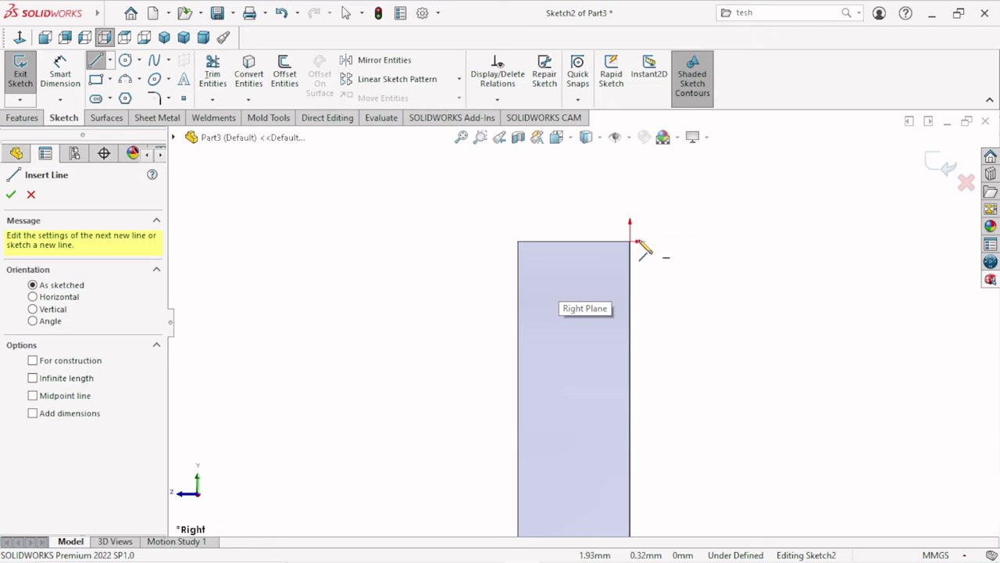
scroll(564, 305, up, 3)
scroll(471, 330, down, 2)
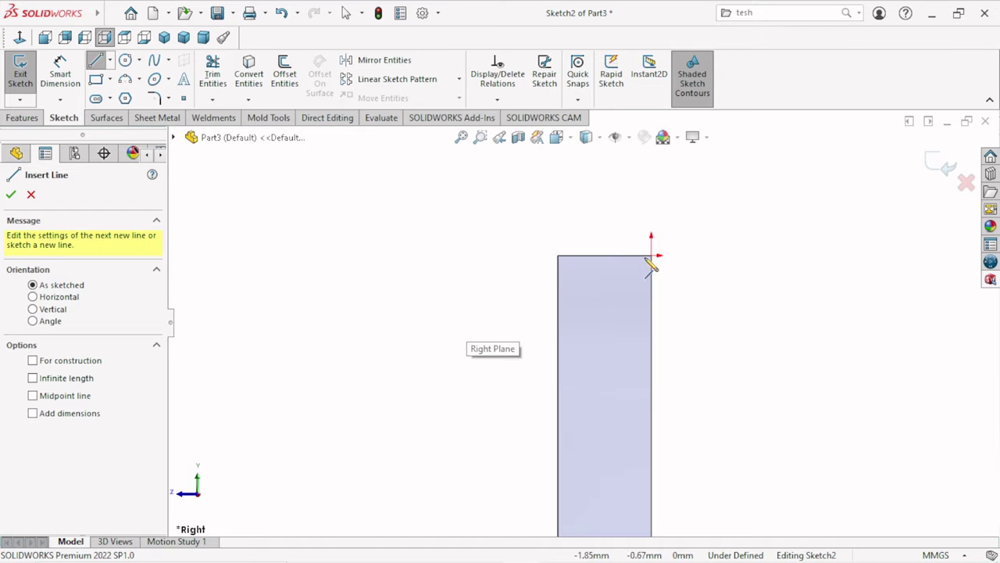
scroll(556, 400, up, 2)
scroll(555, 407, down, 1)
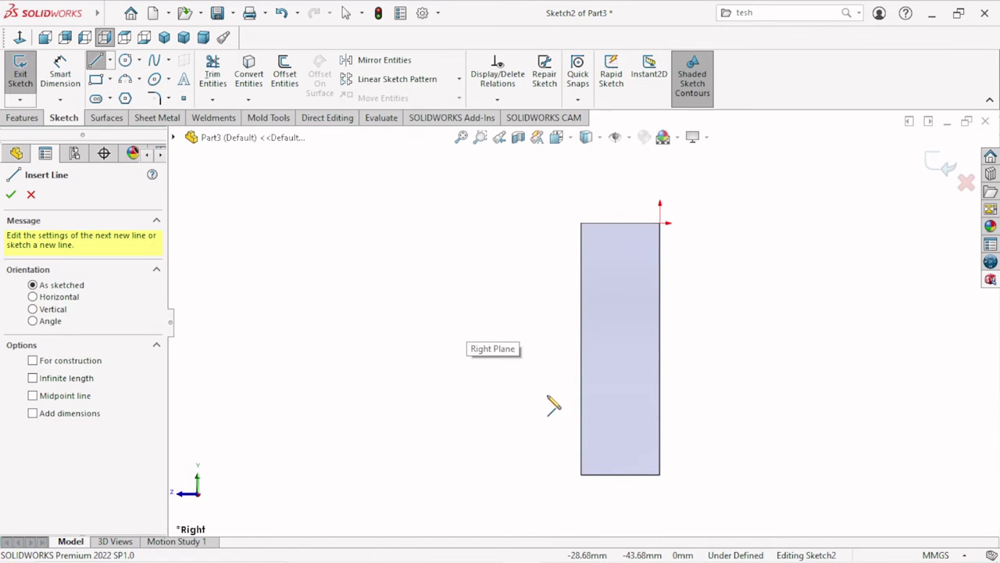
Draw a horizontal line from the plate's top corner joined to an angled line rising up-left
click(659, 224)
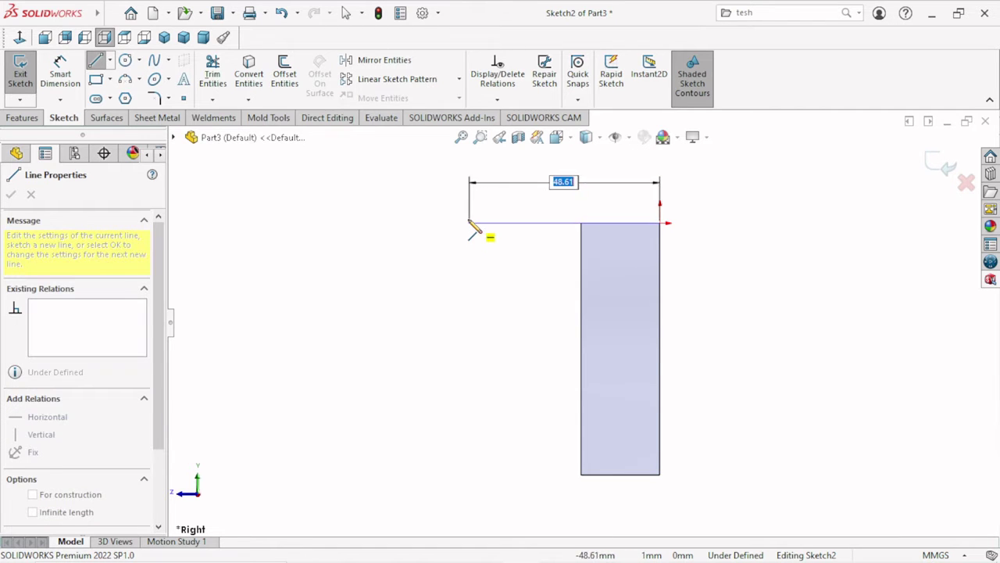
click(462, 223)
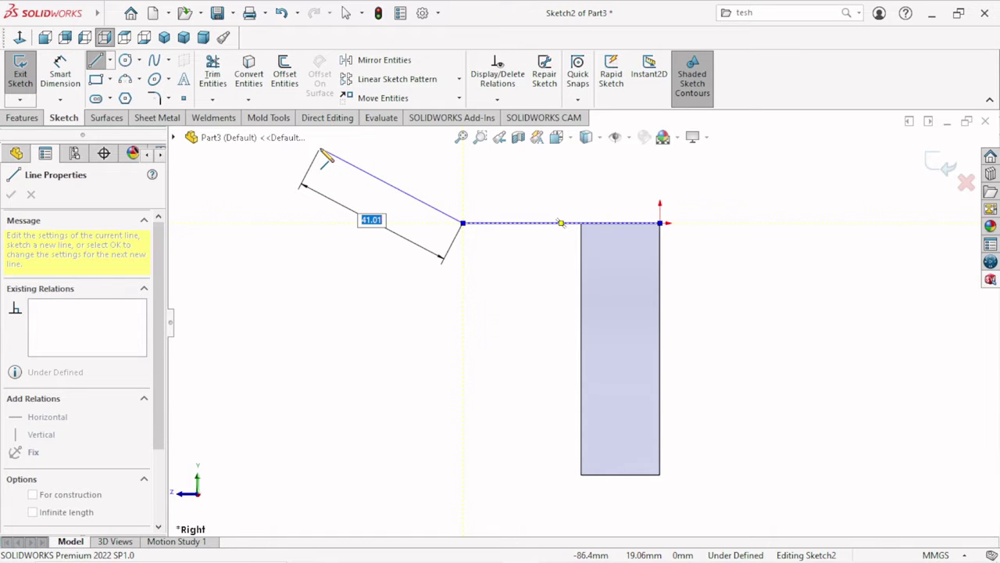
right_click(300, 227)
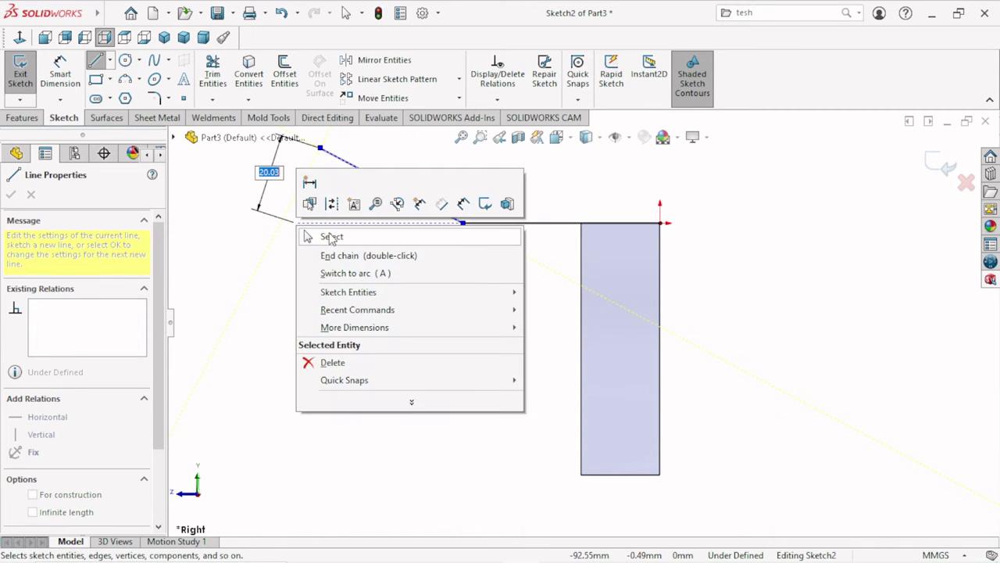
click(331, 237)
Add a 15 mm sketch fillet at the corner between the horizontal and angled lines
click(155, 99)
text(15)
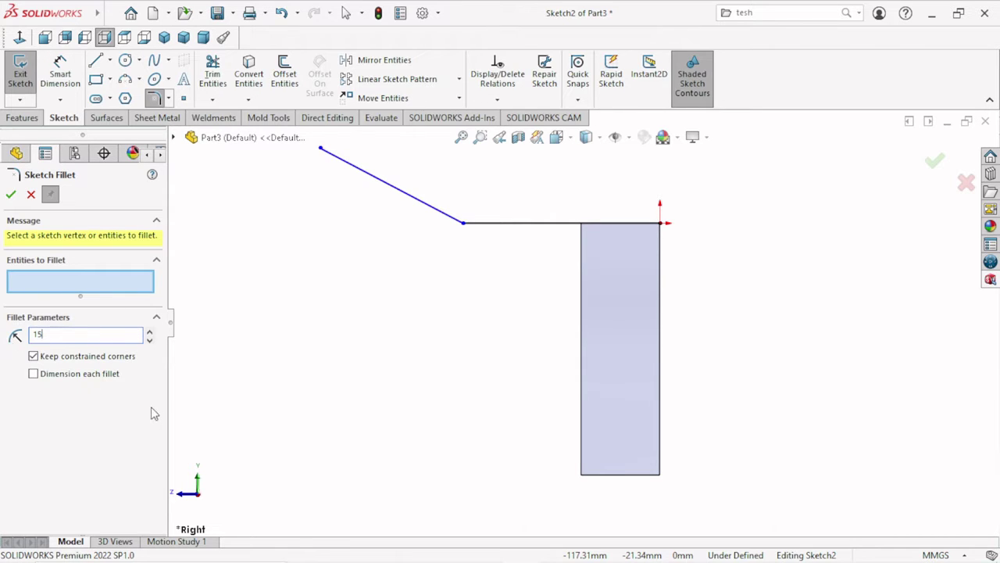
click(463, 224)
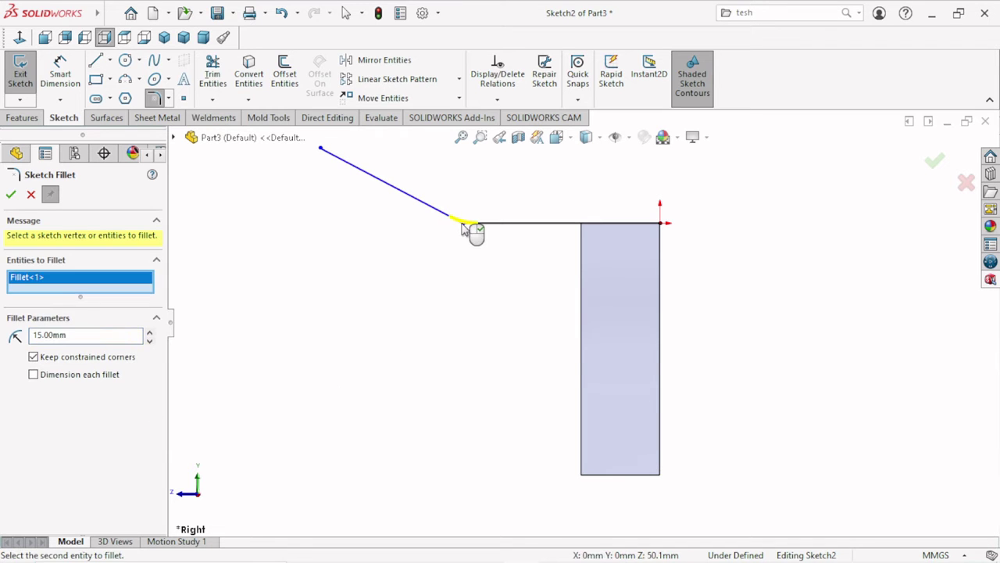
click(11, 195)
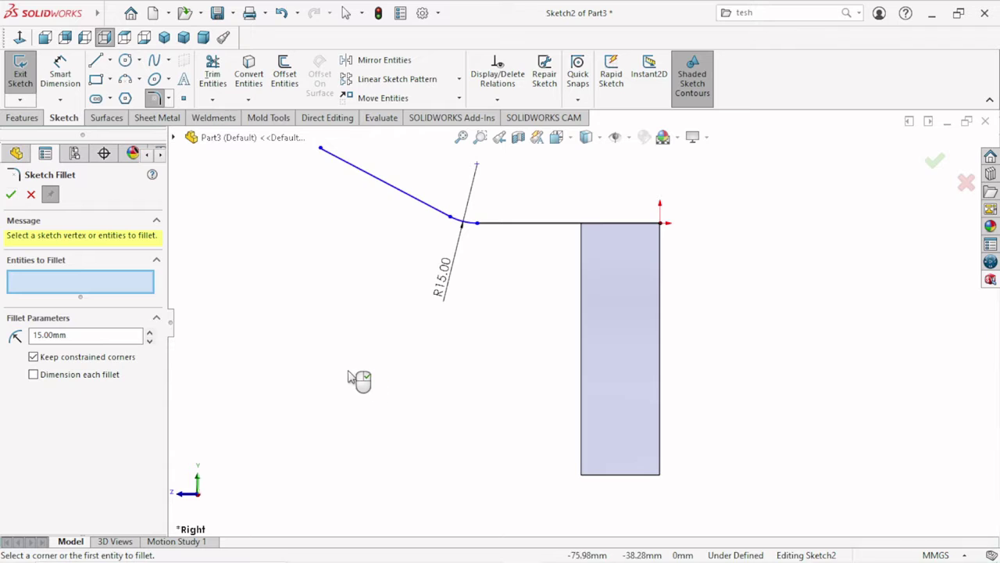
scroll(364, 367, up, 2)
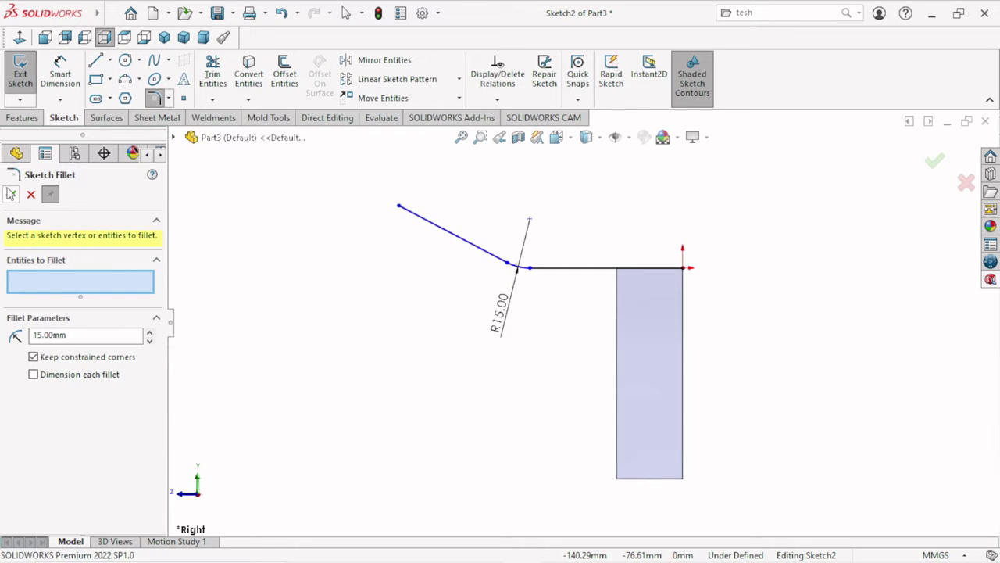
key(Escape)
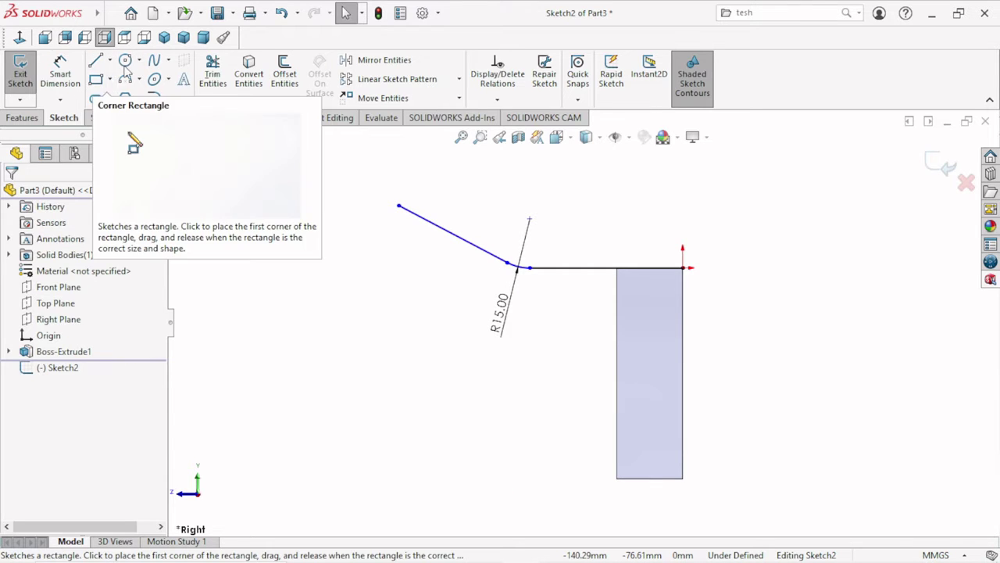
Draw a construction centerline from the angled arm line, perpendicular and down-left
click(111, 62)
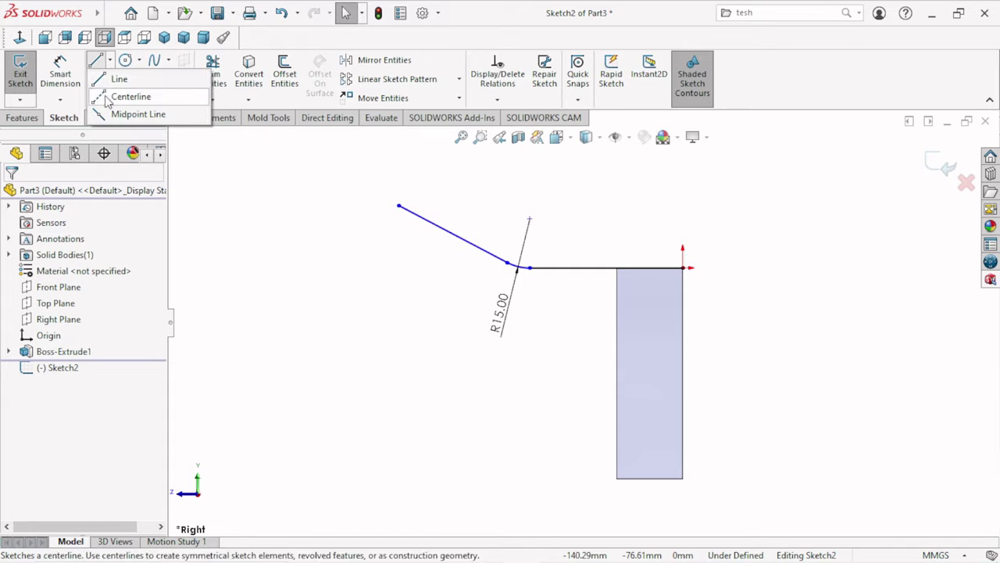
click(129, 93)
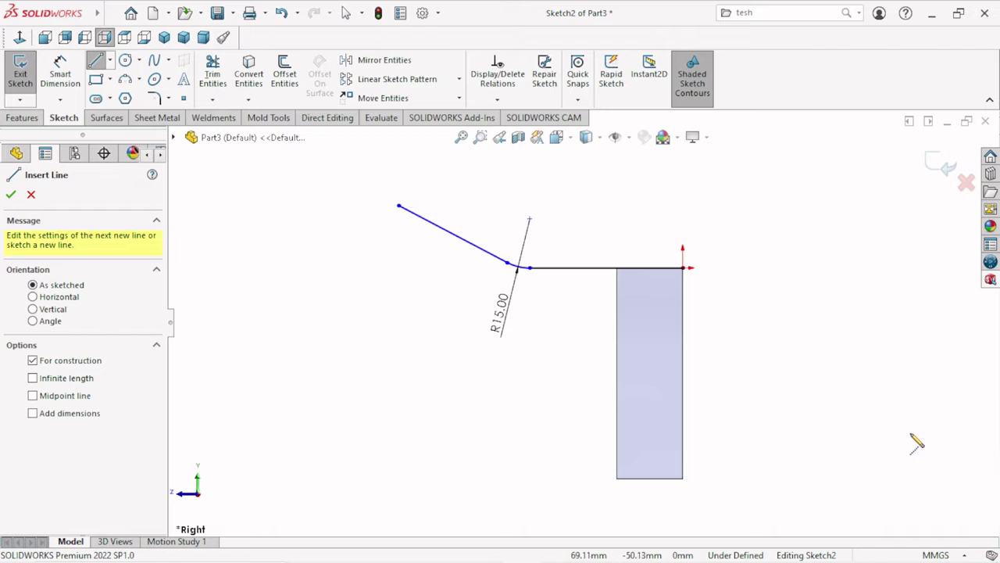
click(452, 234)
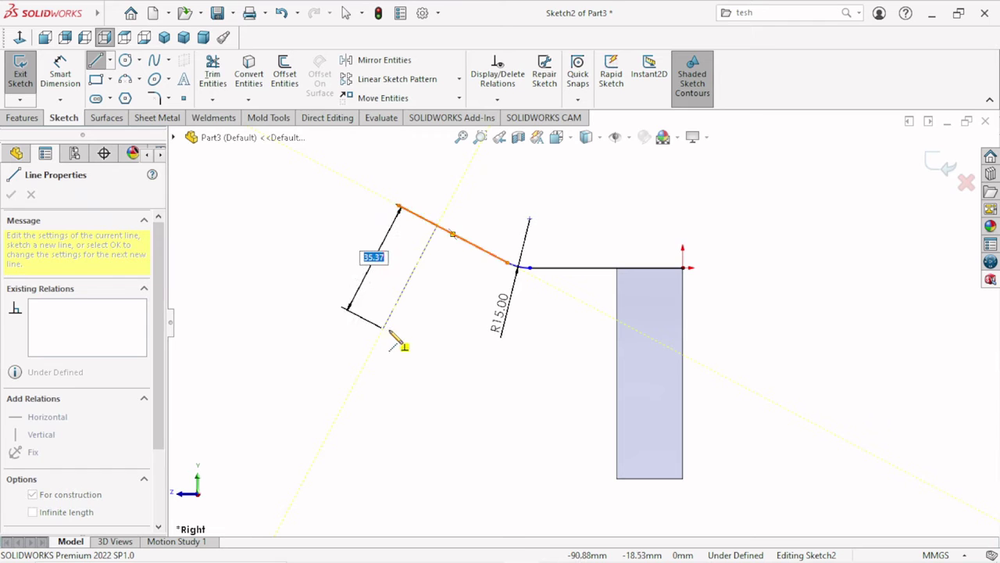
click(382, 331)
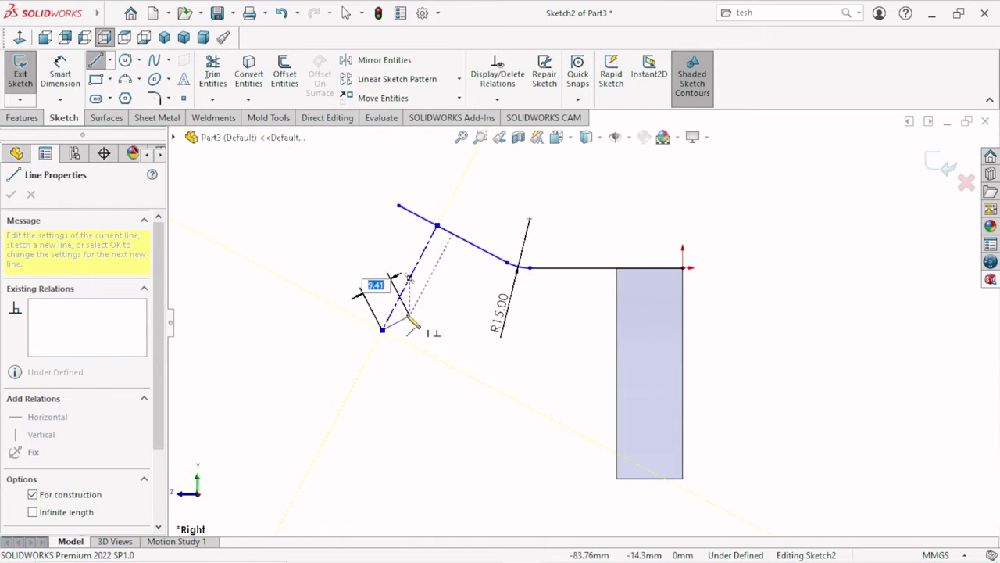
right_click(408, 259)
click(433, 328)
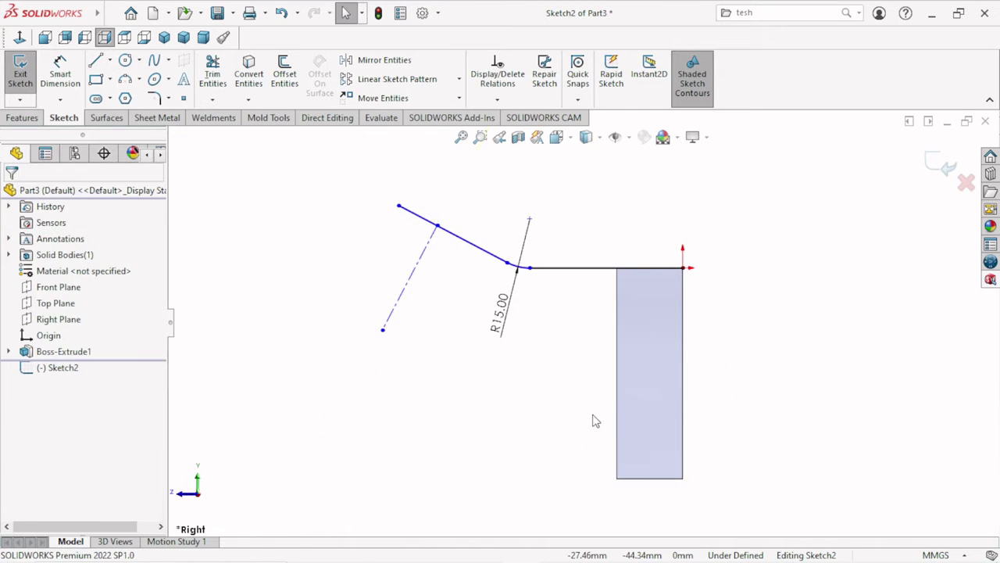
scroll(597, 418, up, 2)
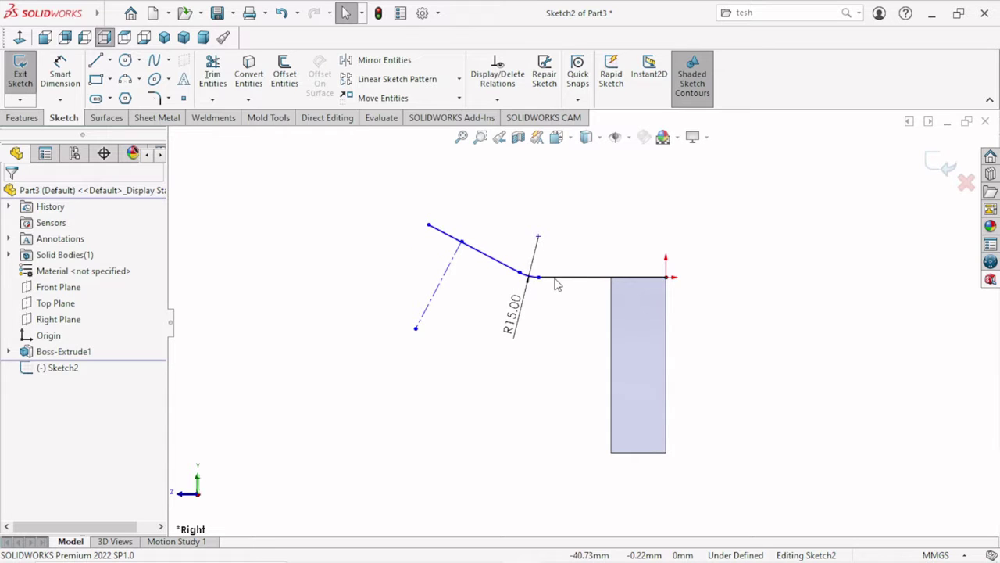
click(60, 74)
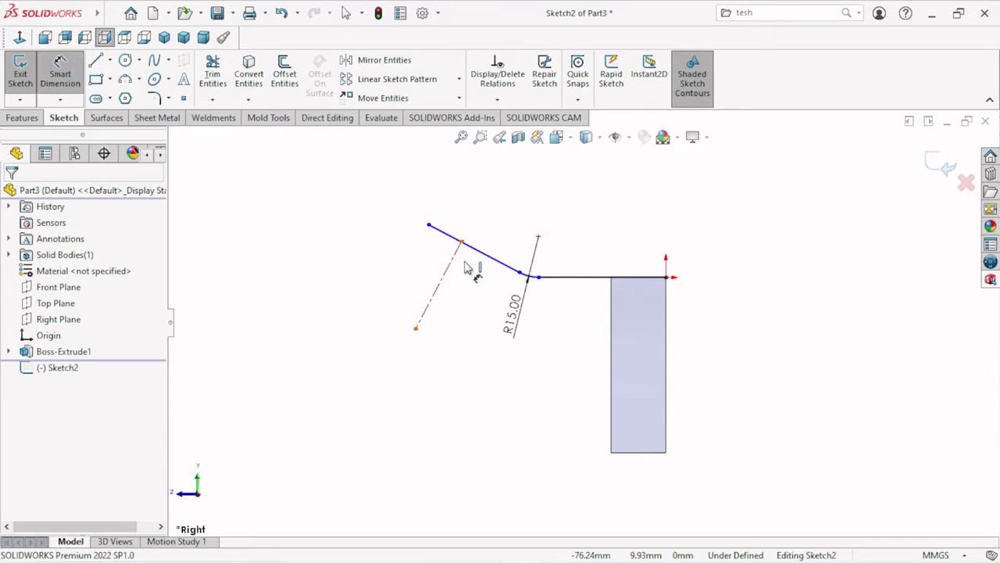
Dimension the angle between the centerline and horizontal line at 45°
click(446, 279)
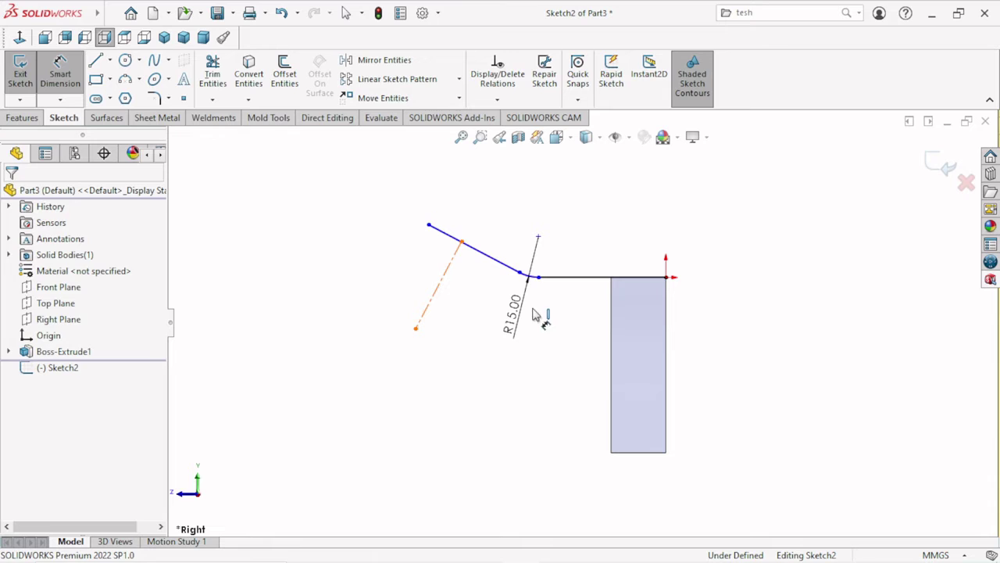
click(579, 277)
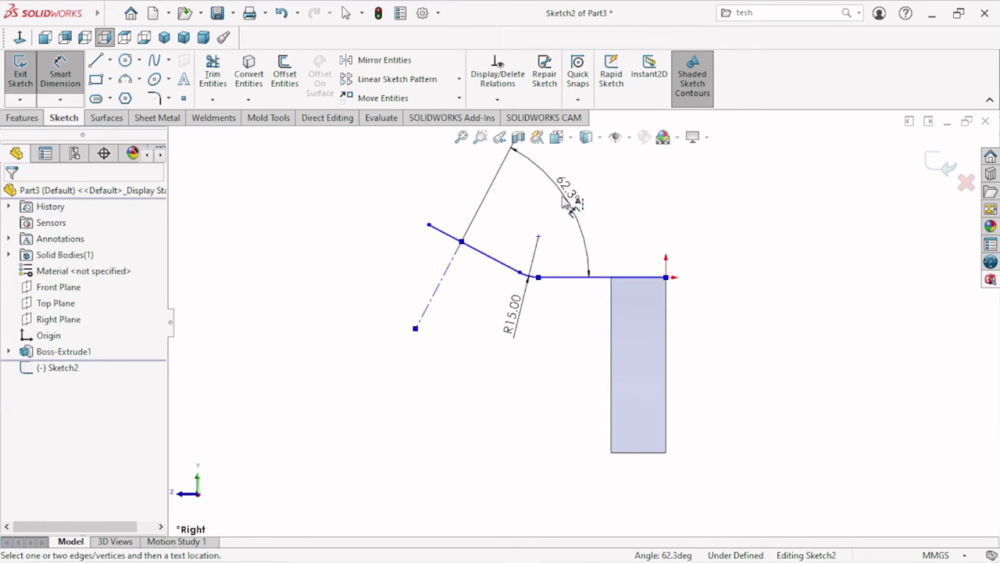
click(576, 217)
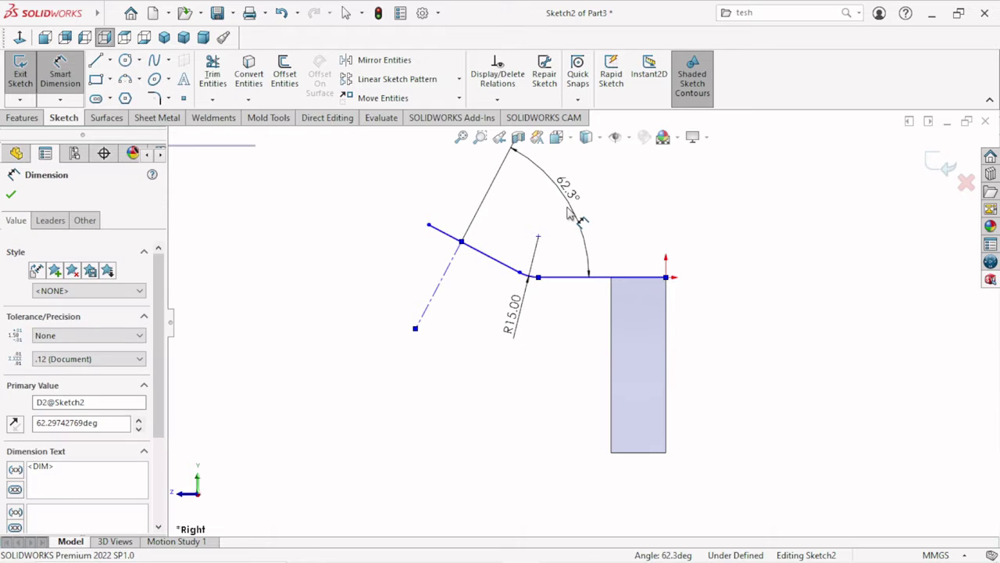
text(40)
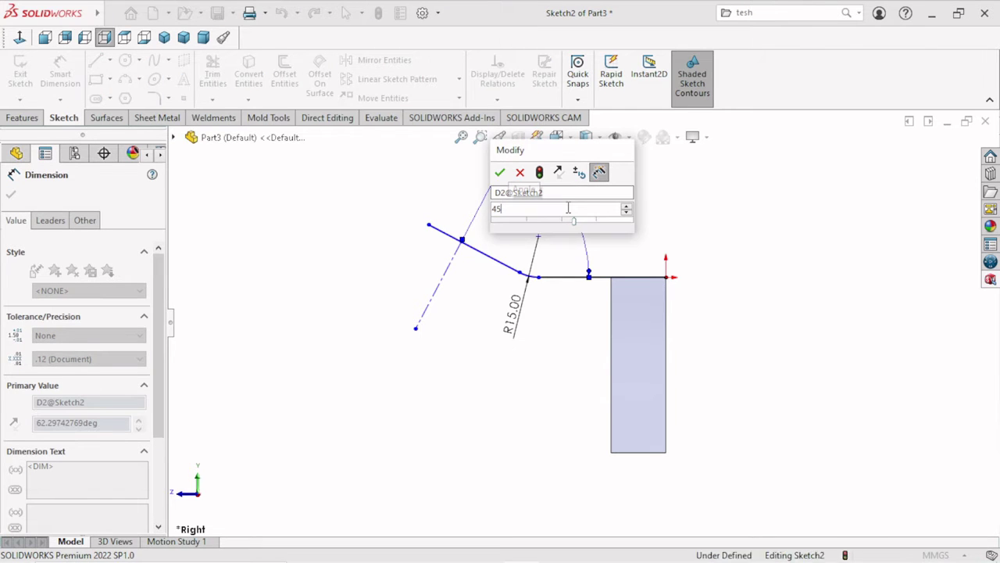
key(Escape)
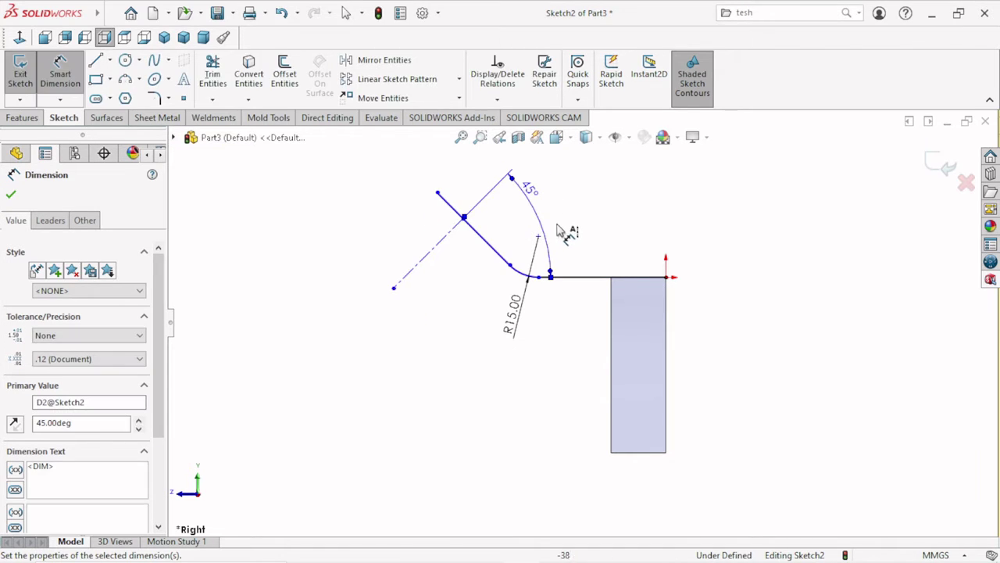
Move the 45° angle and R15.00 radius labels clear of the geometry
drag(534, 201, 596, 216)
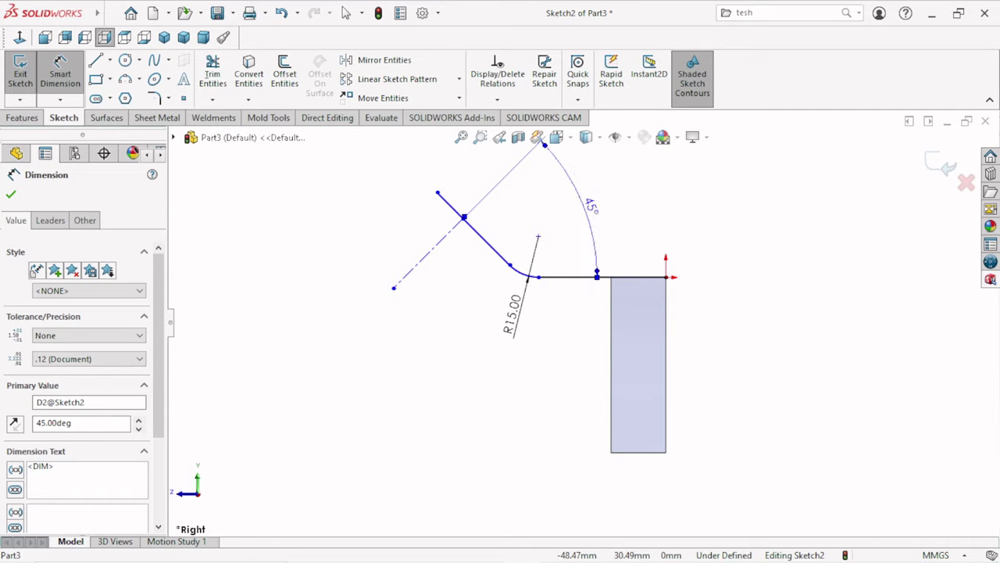
click(763, 268)
scroll(672, 359, up, 2)
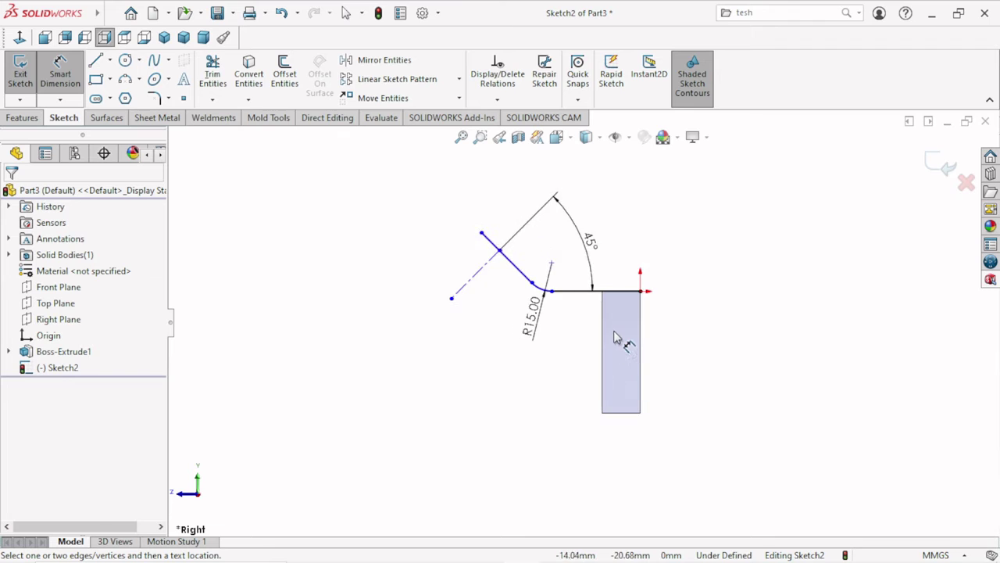
scroll(614, 330, down, 1)
scroll(614, 329, down, 1)
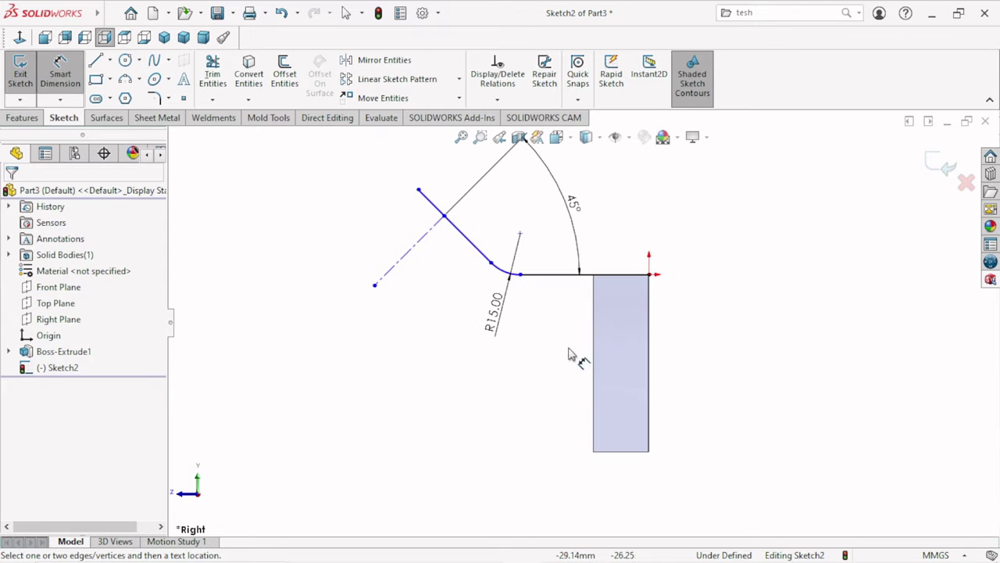
mouse_move(500, 327)
mouse_down()
mouse_move(471, 336)
mouse_move(466, 356)
mouse_up()
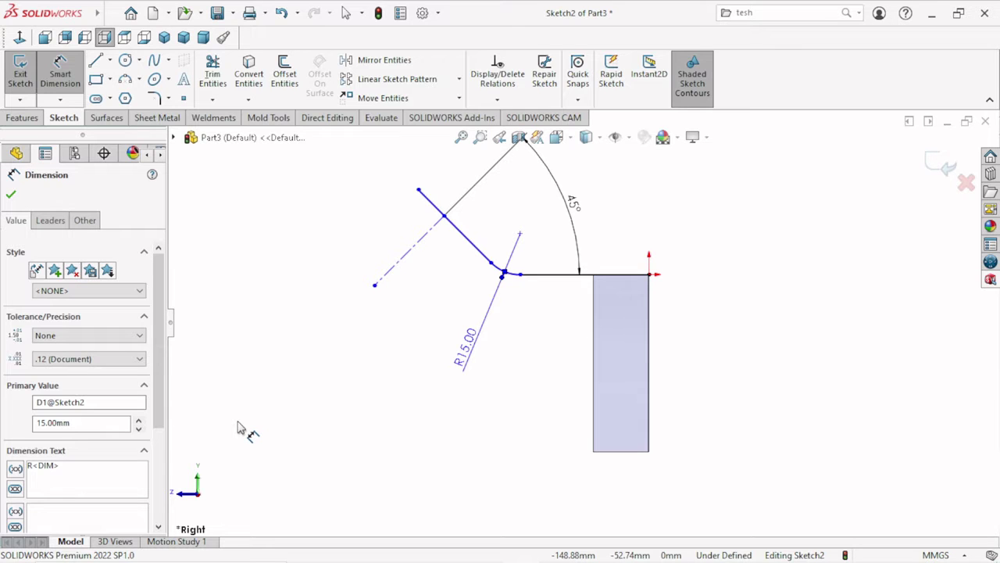
Dimension the horizontal distance from the centerline's lower end to the plate's right edge at 146 mm
click(44, 58)
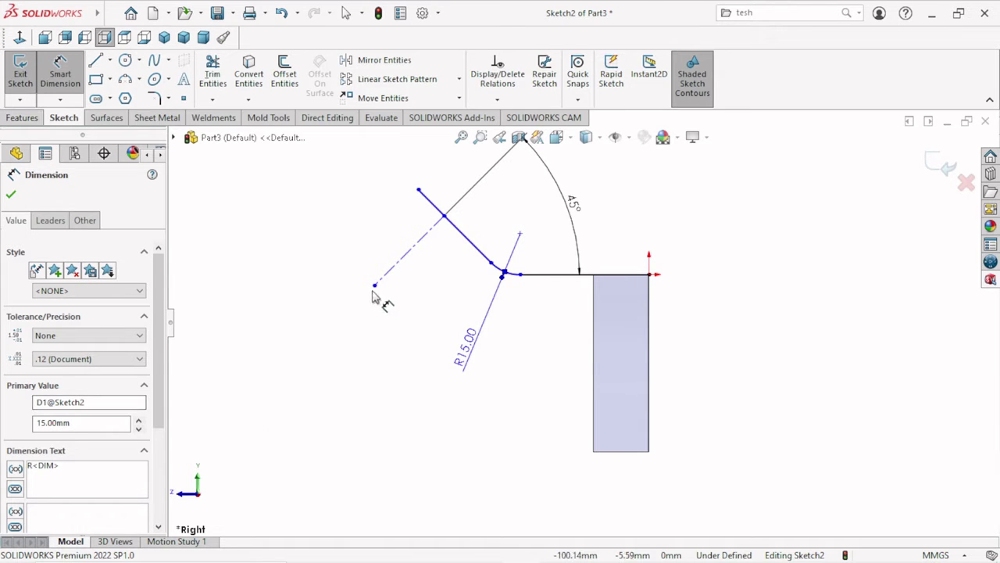
click(374, 286)
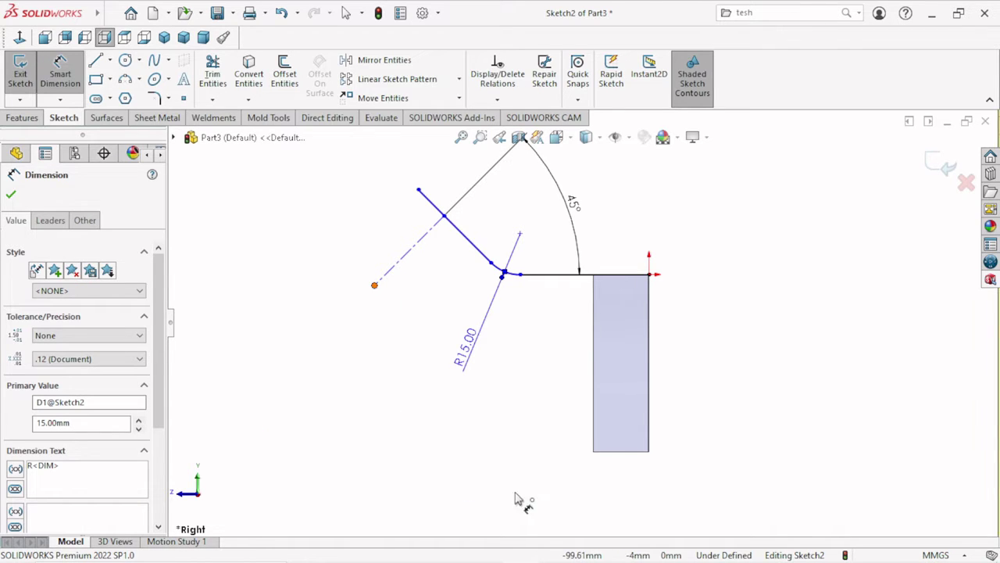
click(648, 424)
click(519, 491)
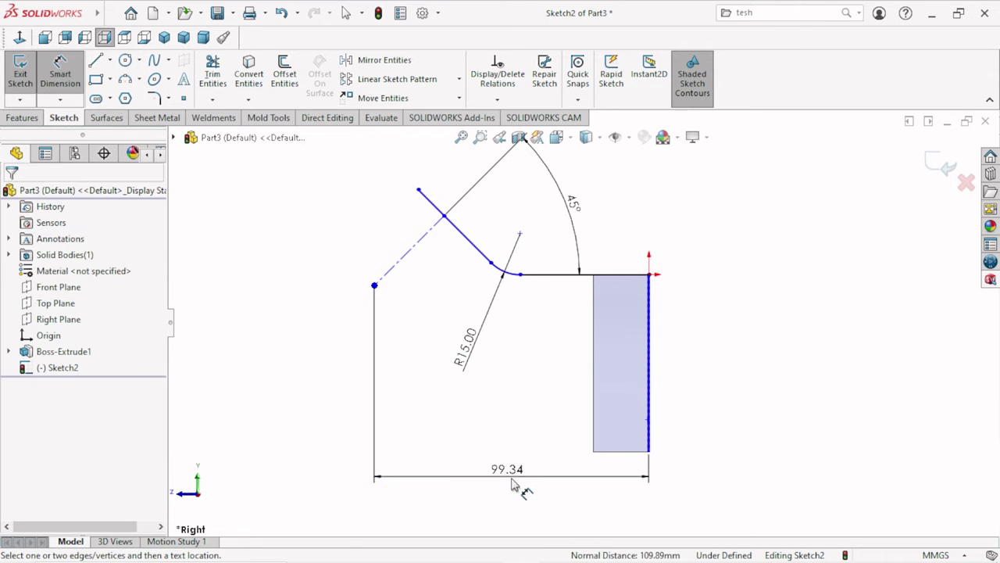
click(519, 491)
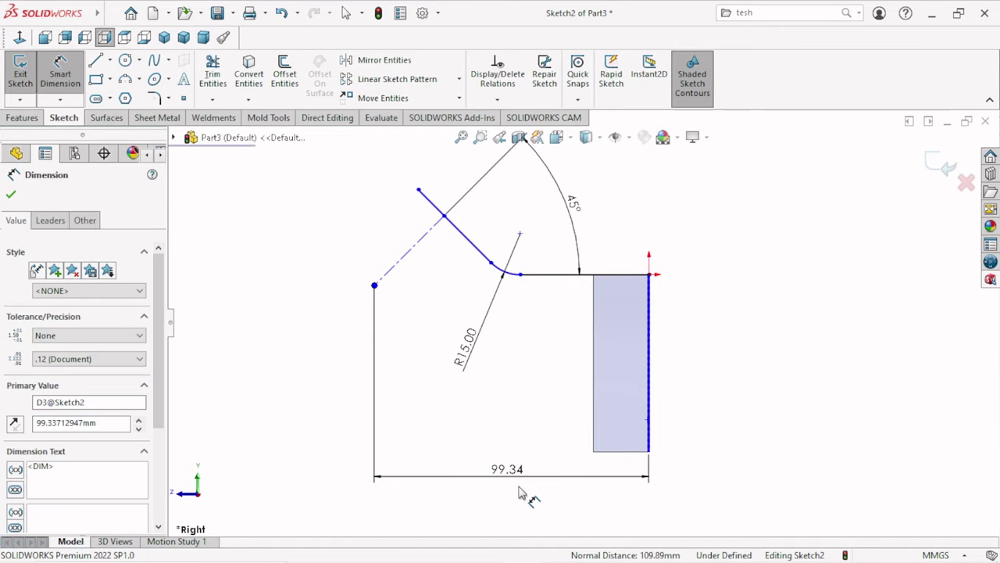
text(146)
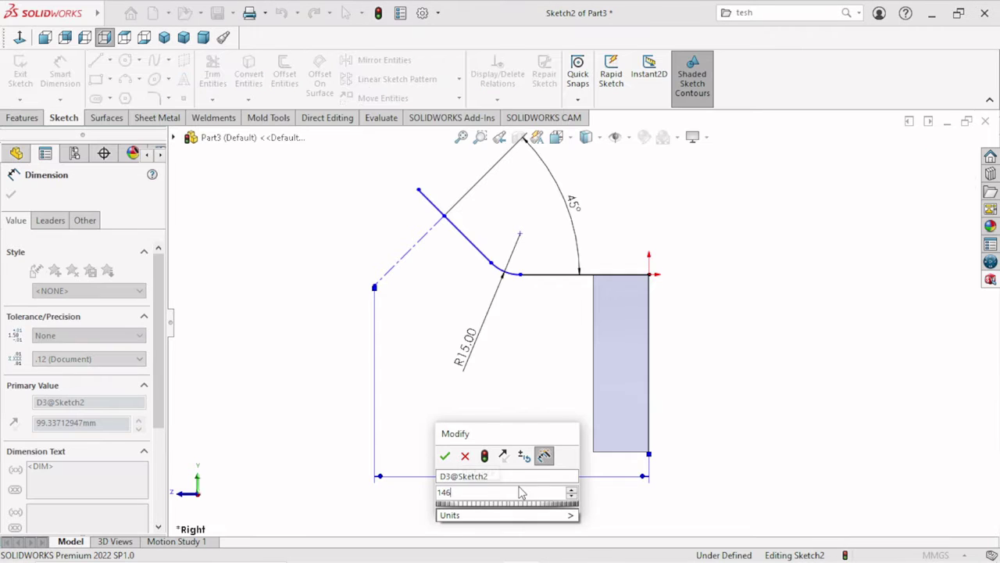
key(Escape)
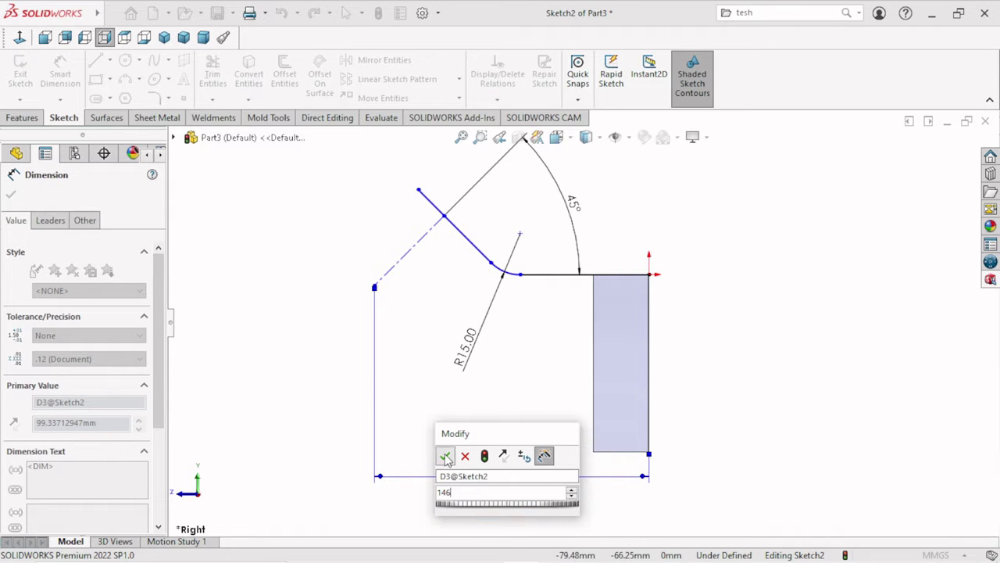
key(Escape)
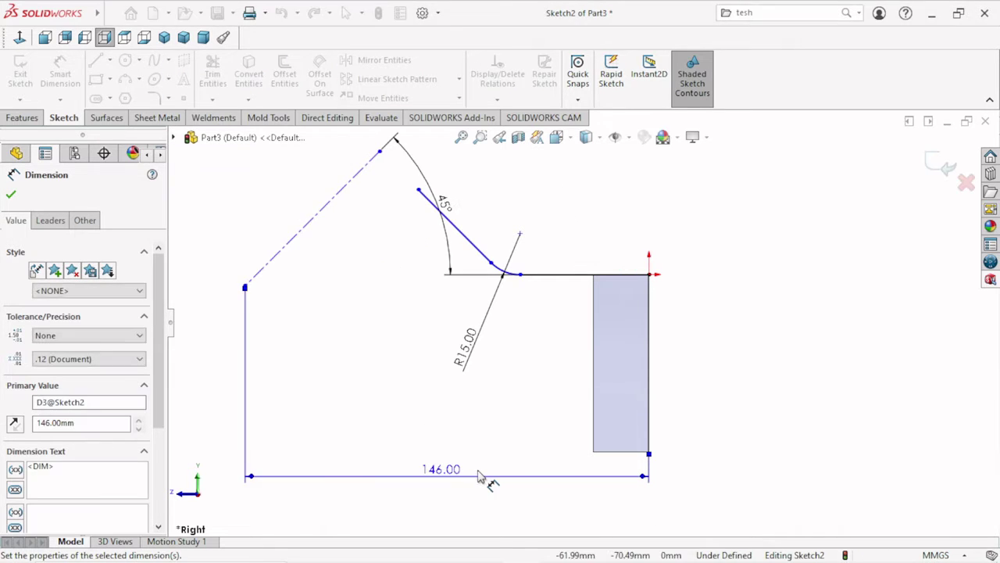
scroll(569, 446, up, 2)
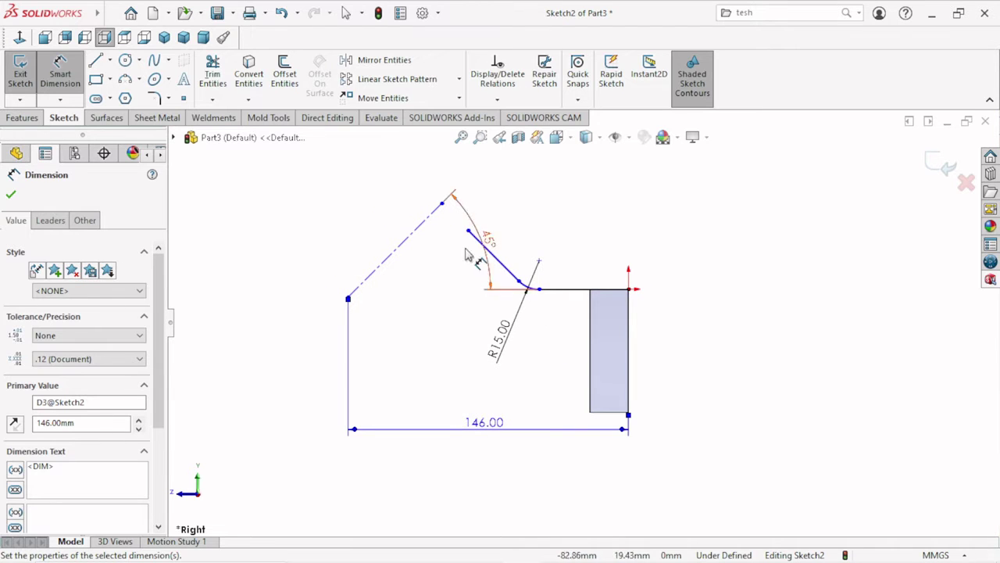
scroll(461, 211, down, 1)
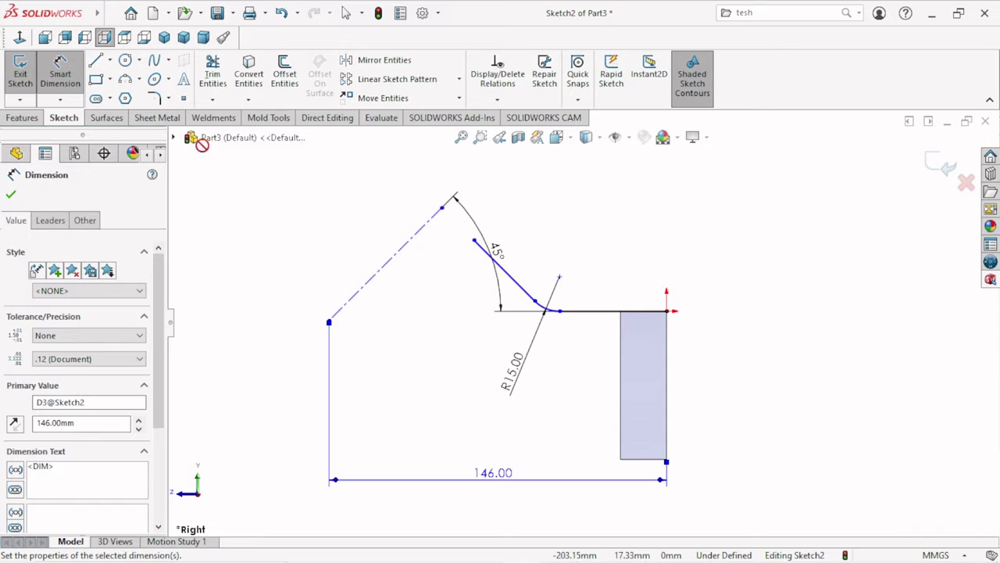
click(9, 196)
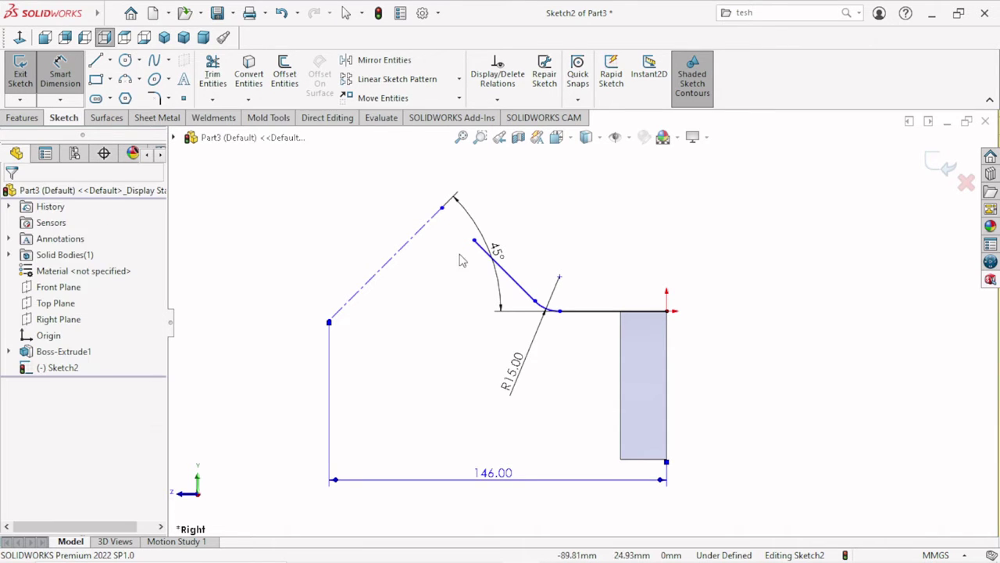
Stretch the 45° arm line's endpoint outward, up and to the left
drag(474, 241, 380, 145)
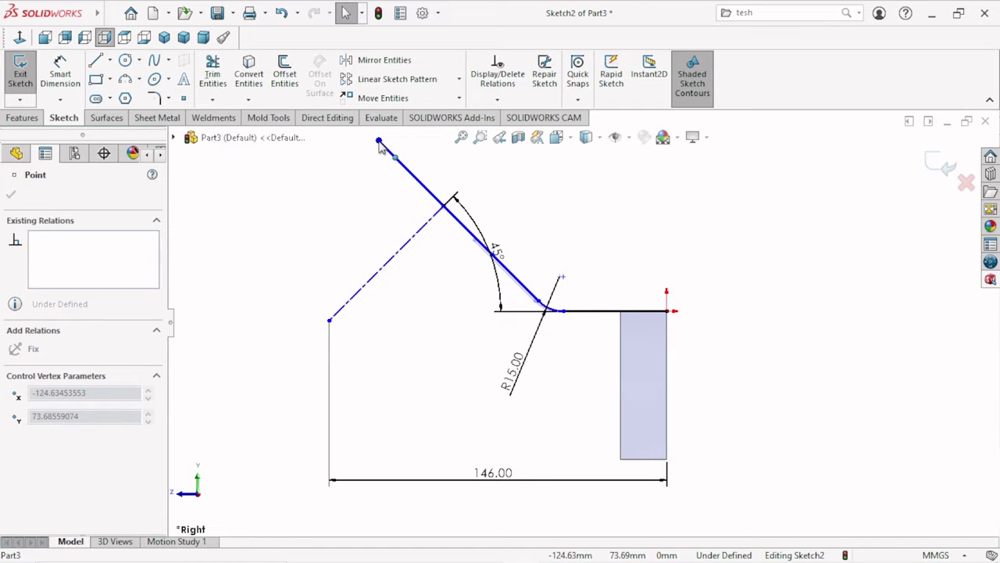
click(482, 379)
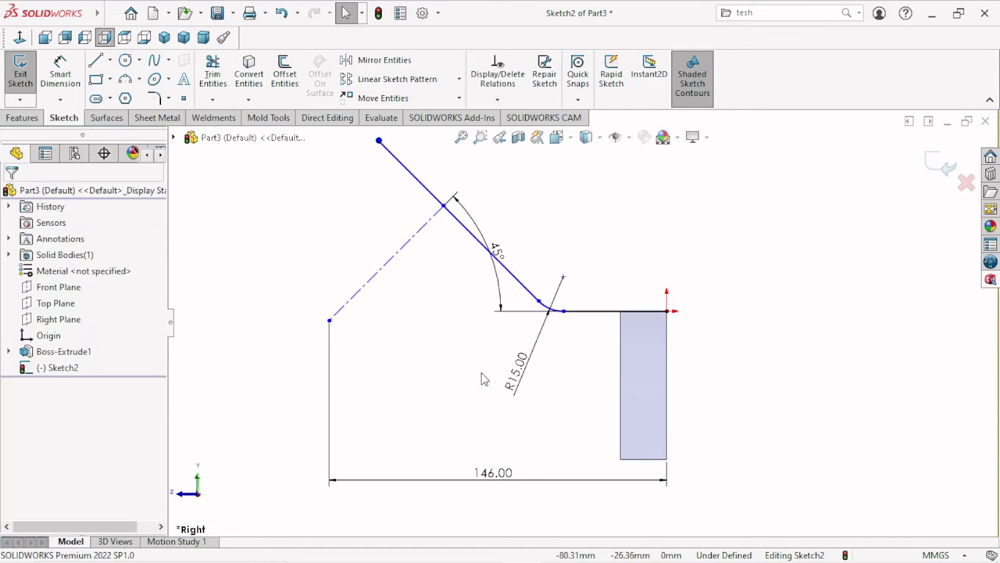
ctrl+middle_drag(625, 323, 603, 324)
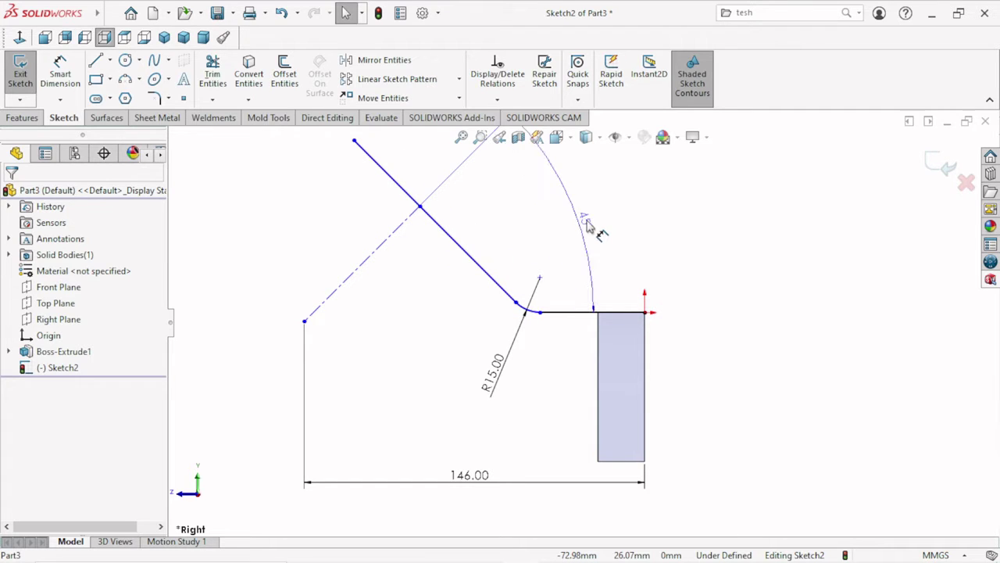
click(588, 225)
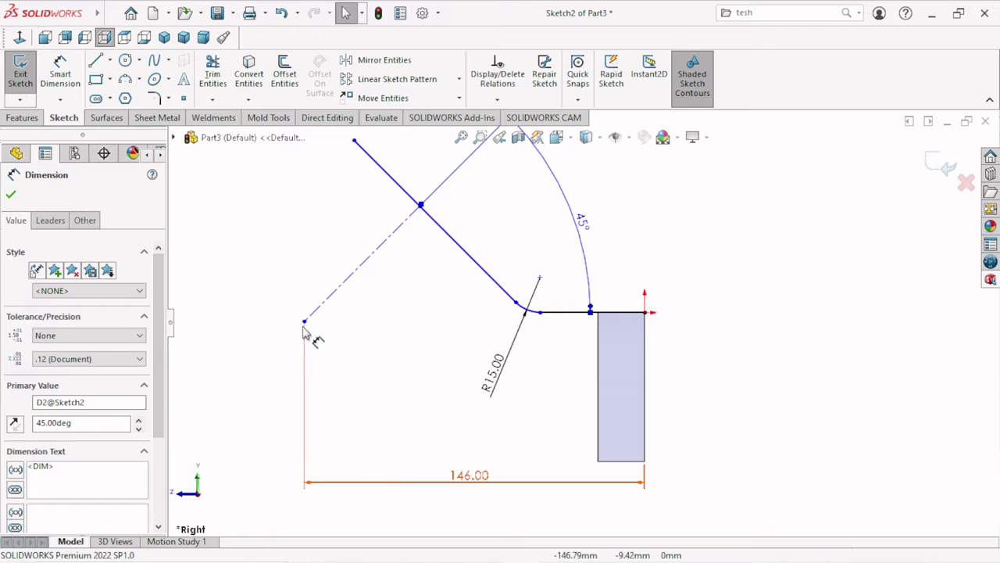
Dimension the left end point 64 mm above the base's bottom edge
click(60, 71)
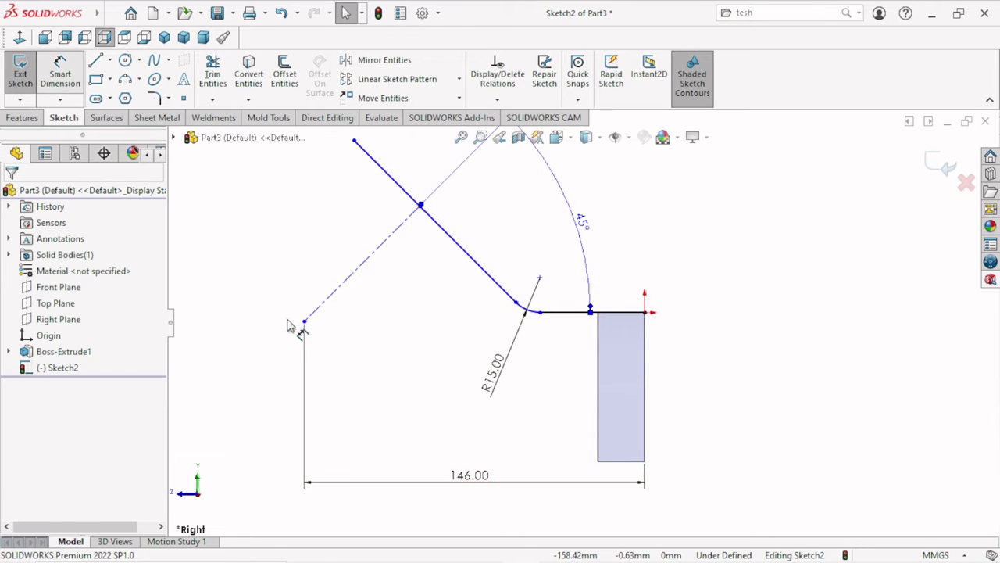
click(304, 322)
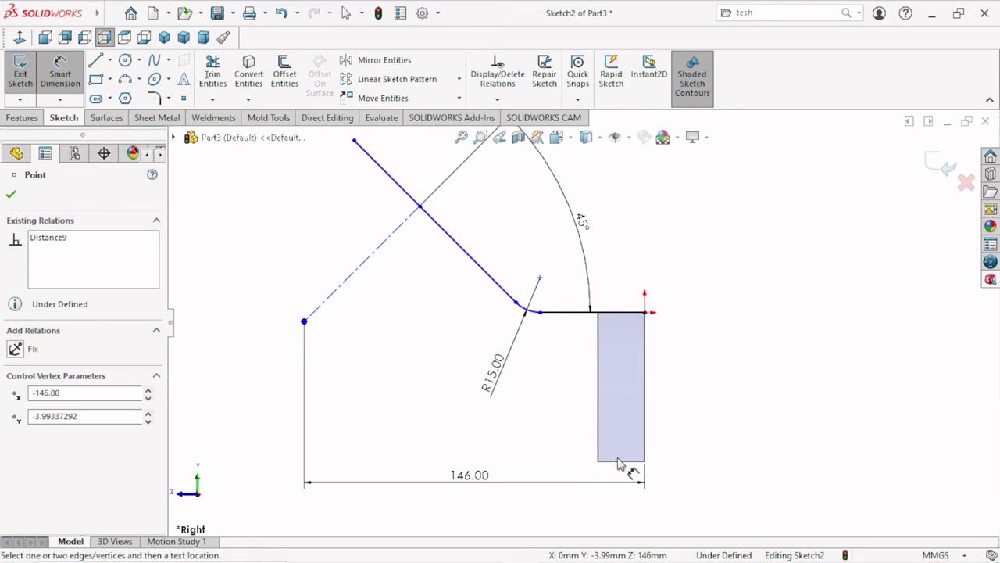
click(618, 464)
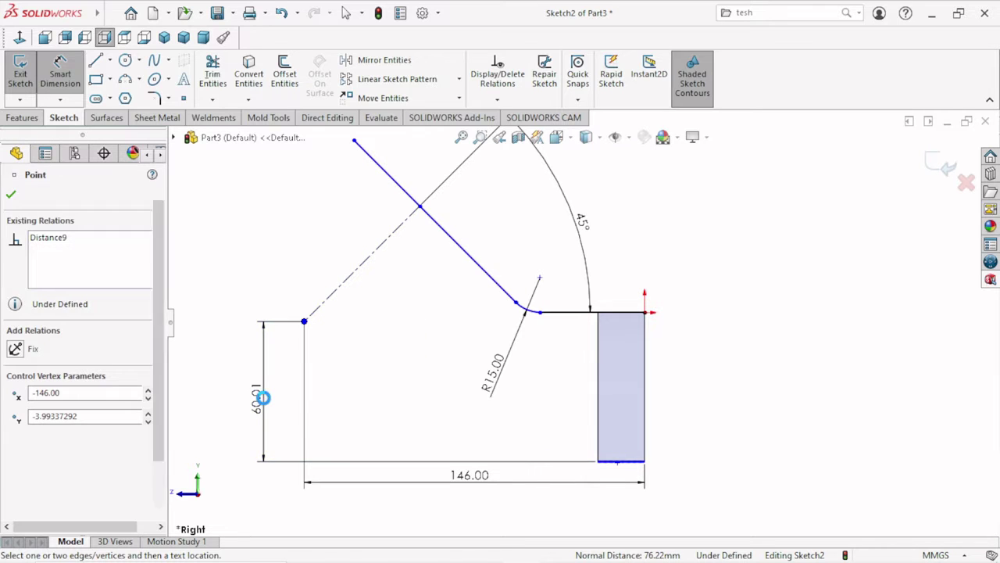
click(267, 405)
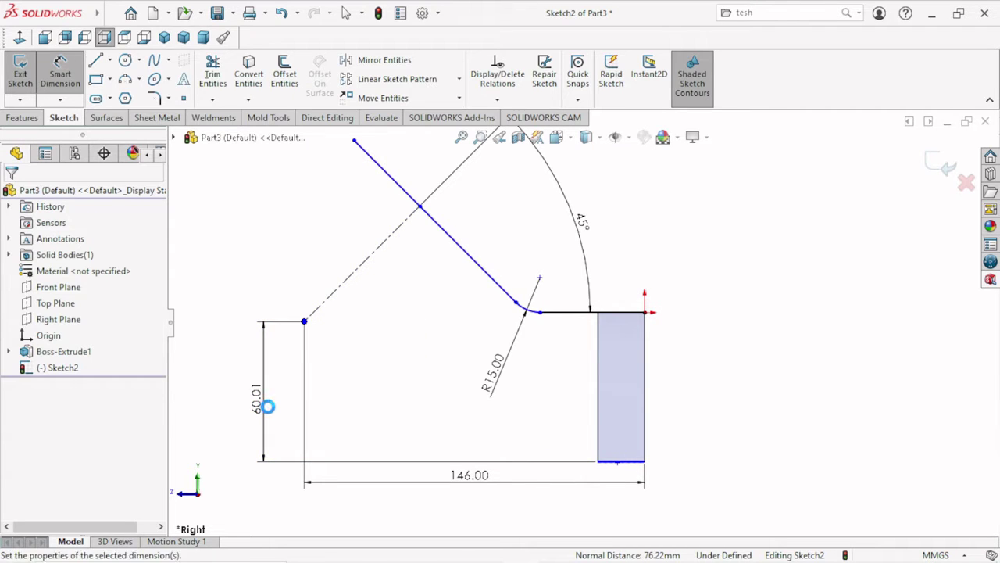
text(64)
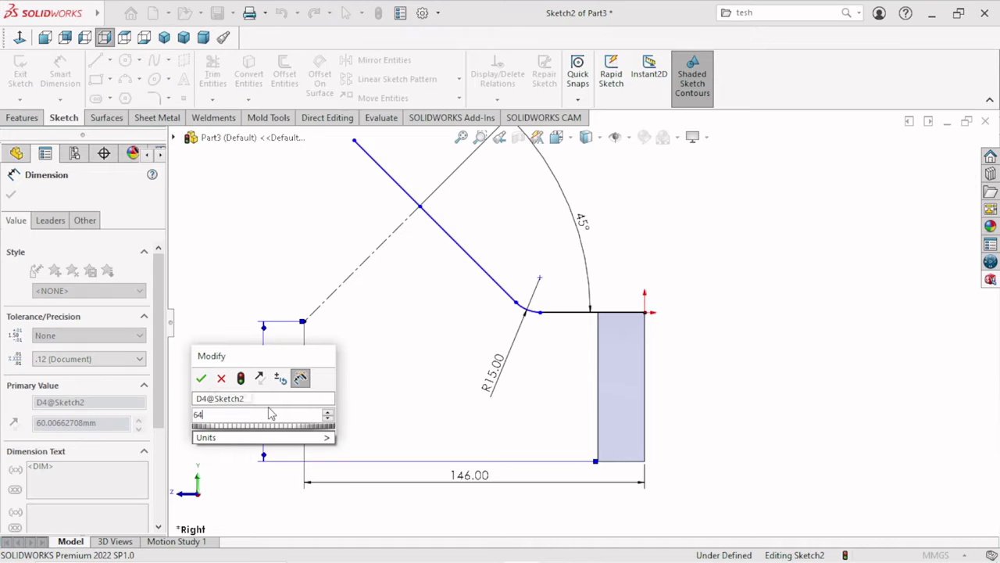
click(201, 379)
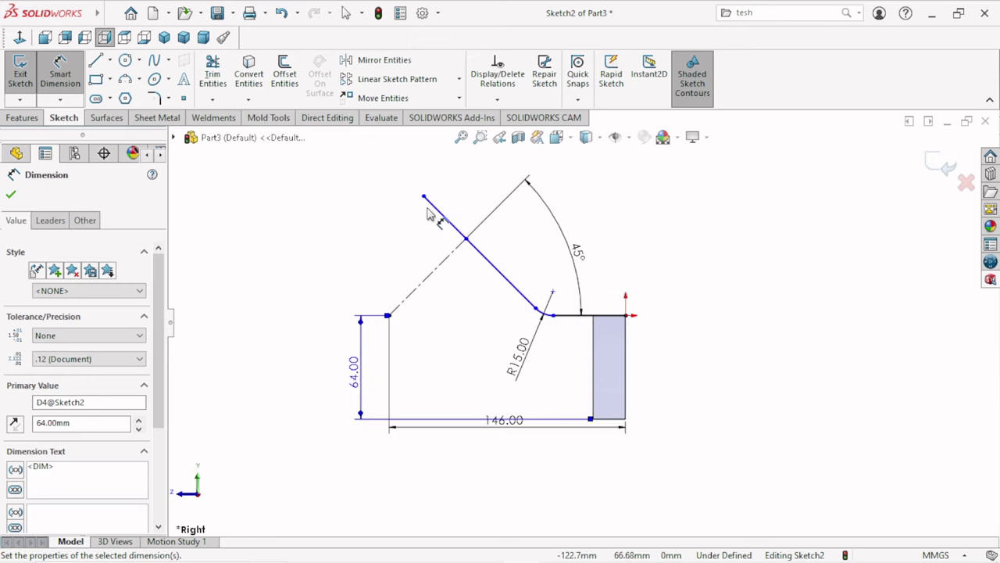
click(361, 270)
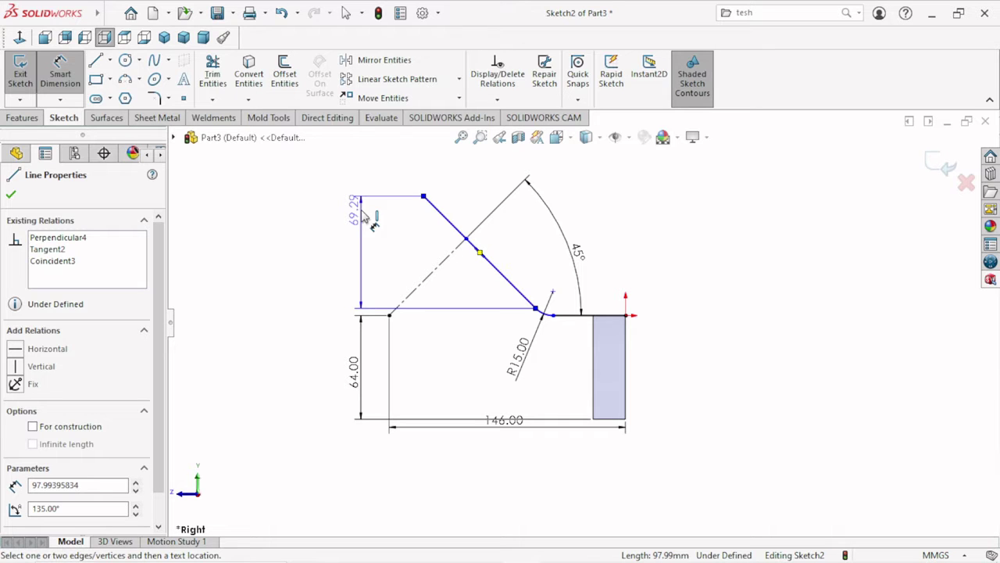
Slide the slanted arm line up and to the left
key(Escape)
key(Escape)
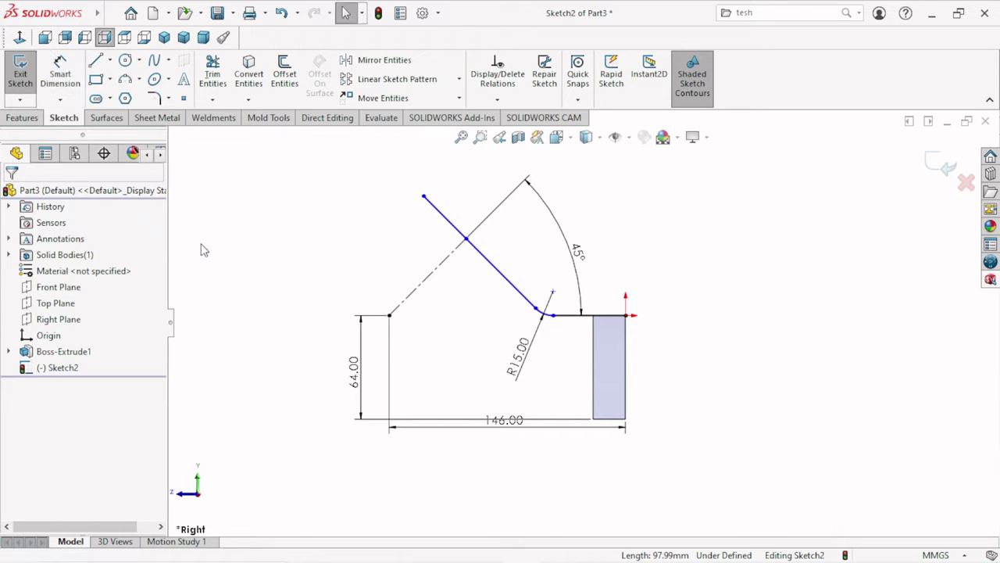
drag(442, 219, 383, 225)
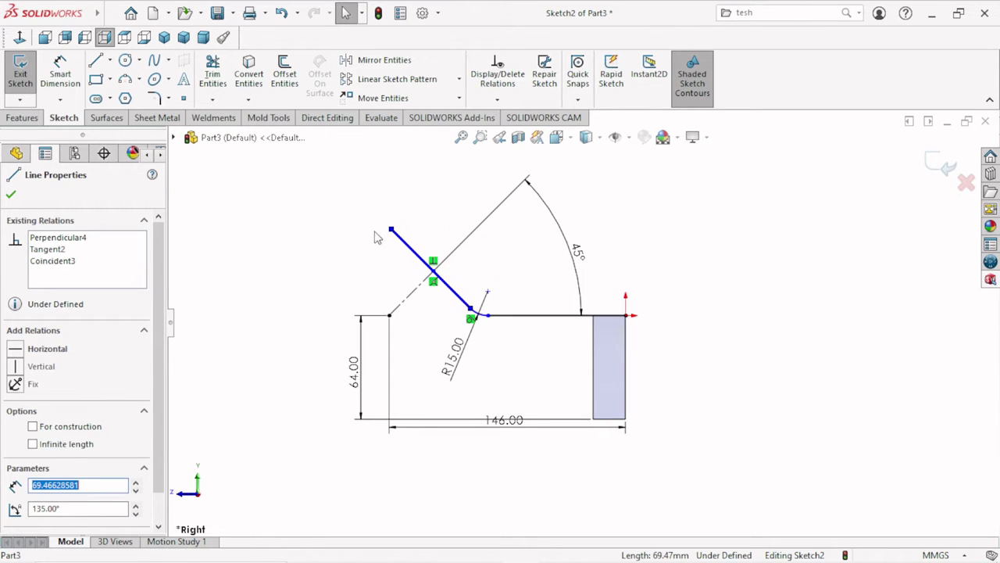
key(Escape)
scroll(457, 322, down, 2)
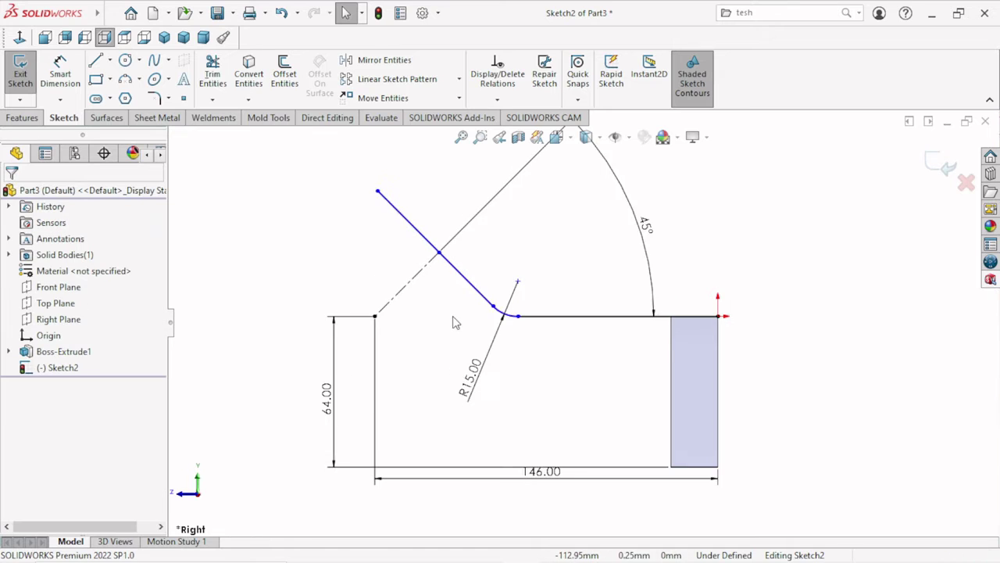
scroll(461, 318, up, 1)
scroll(495, 290, up, 1)
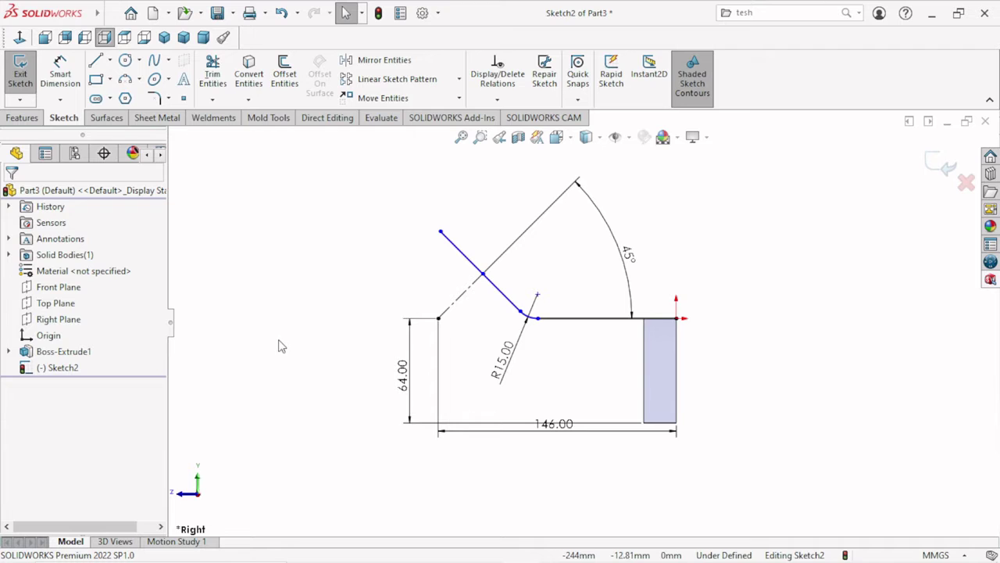
Shorten the slanted arm line by repositioning its upper end
click(60, 77)
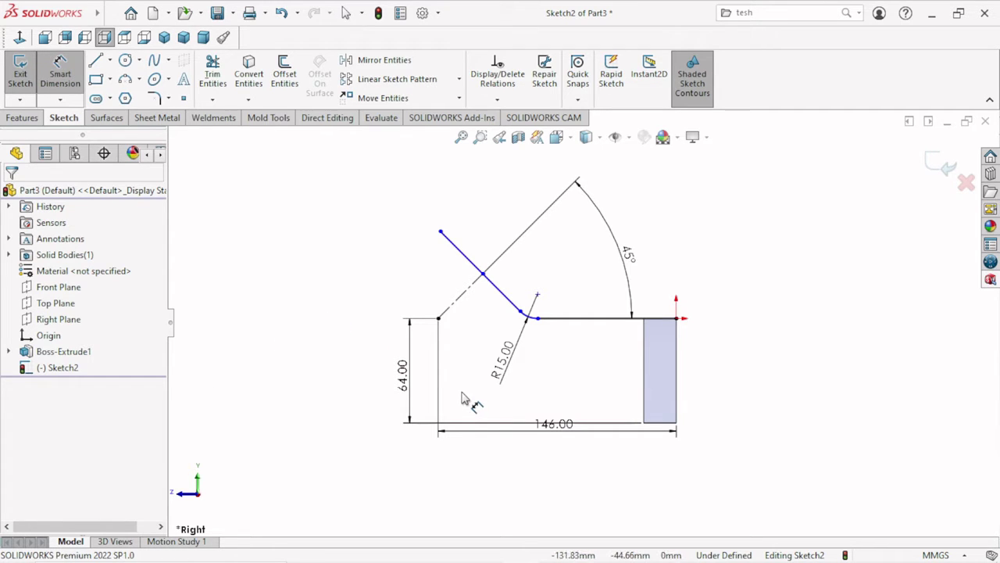
click(439, 319)
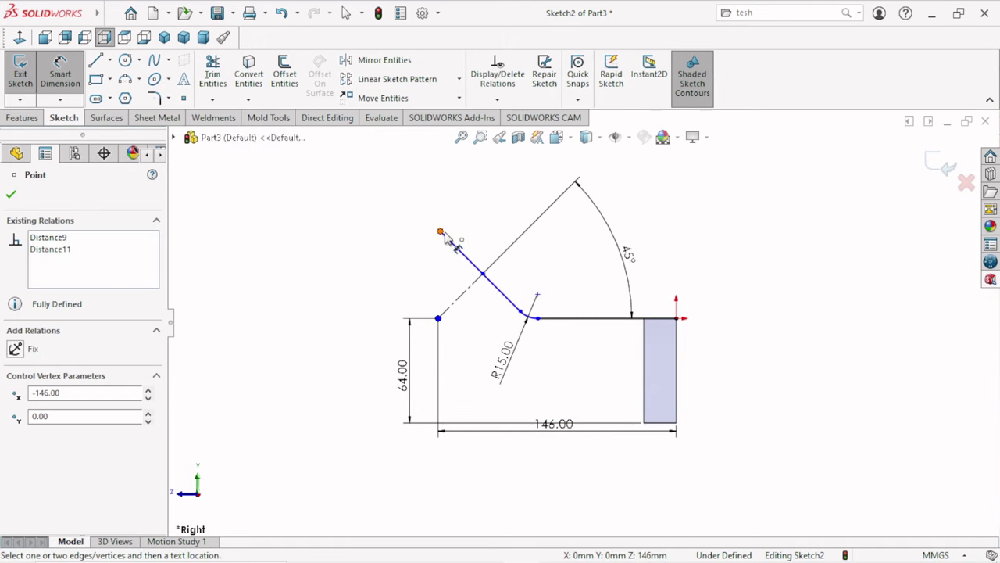
click(441, 233)
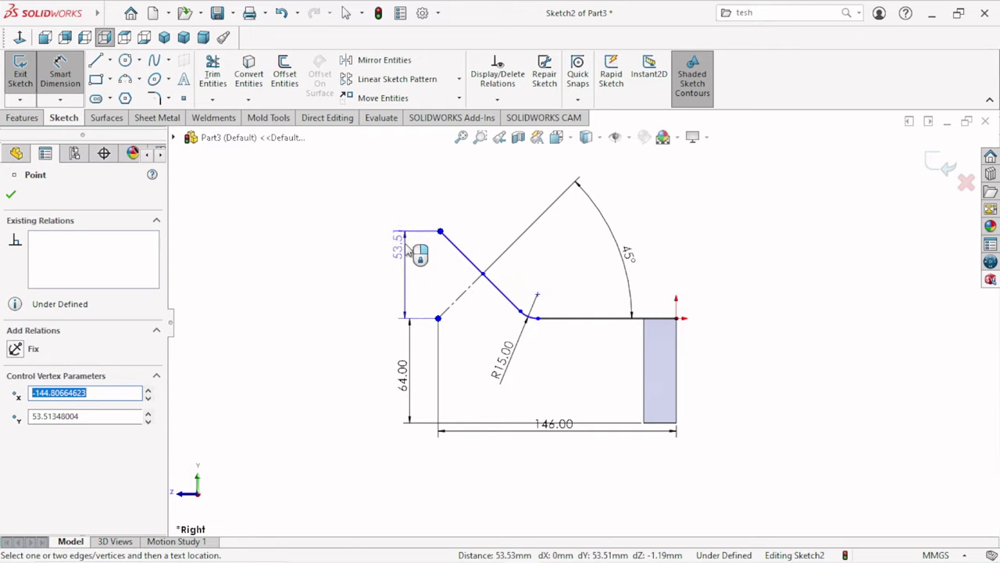
key(Escape)
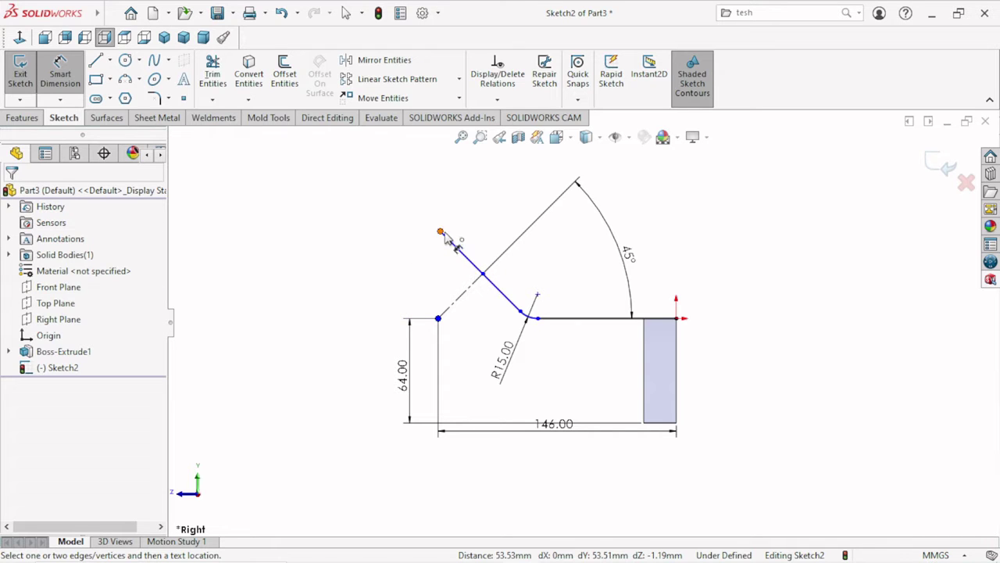
click(55, 70)
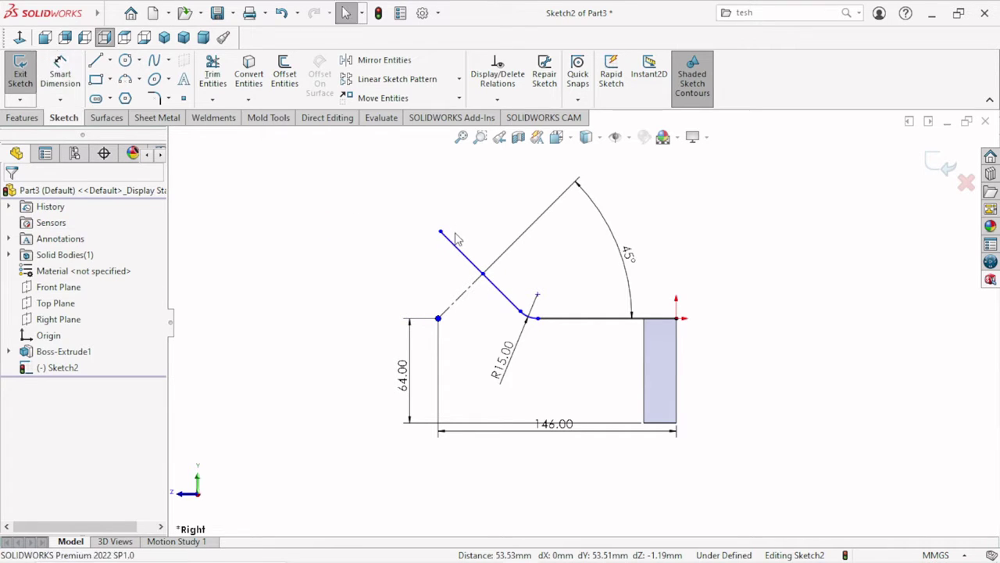
click(457, 248)
click(453, 186)
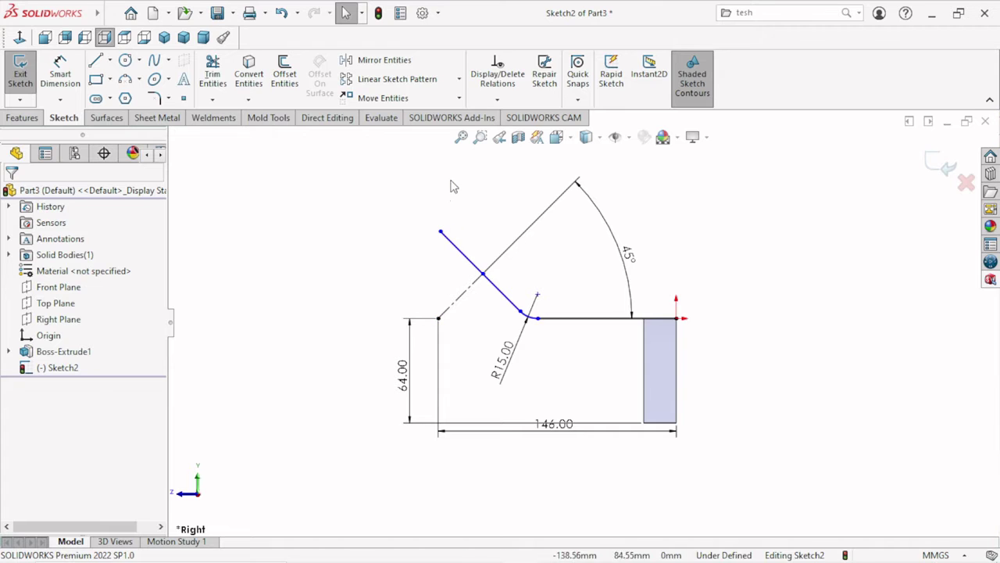
drag(440, 233, 475, 258)
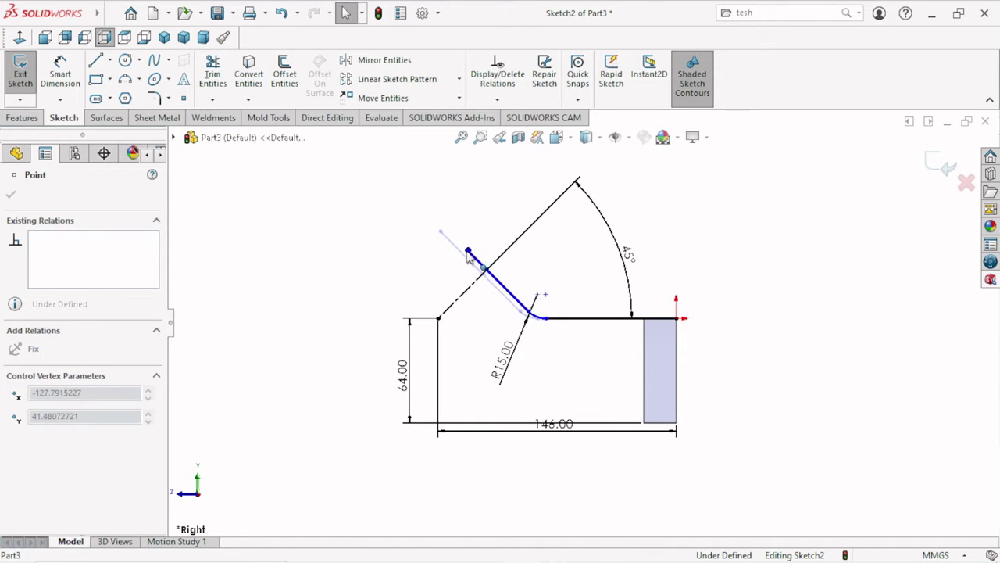
drag(474, 258, 457, 249)
click(375, 262)
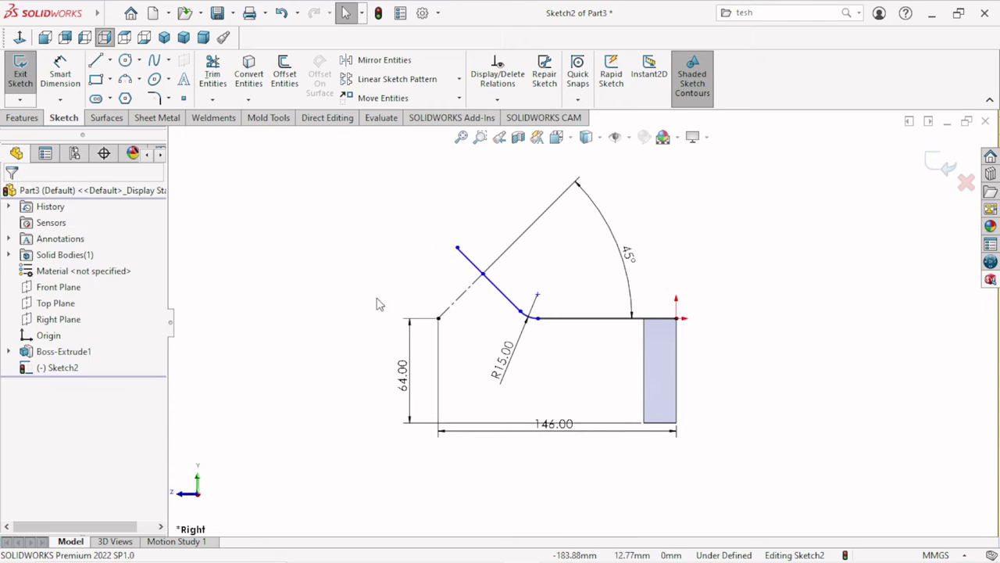
Dimension the slanted arm line 44 mm from the construction line's start point
click(63, 75)
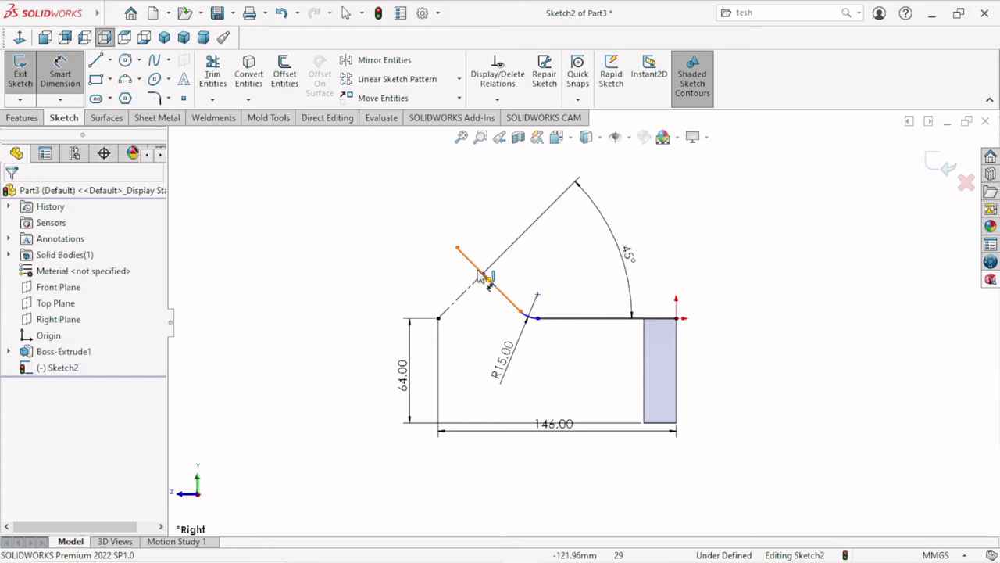
click(452, 311)
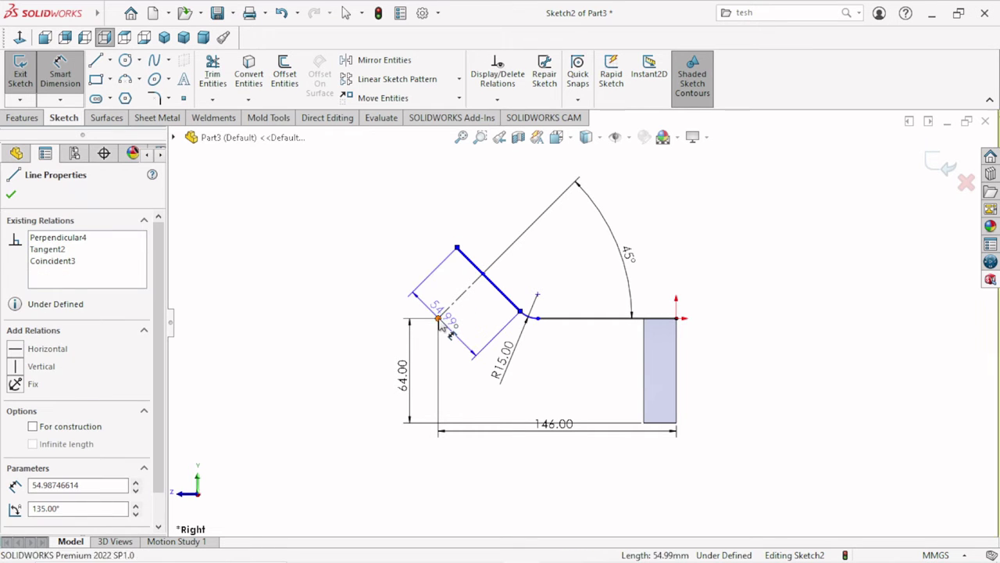
click(438, 318)
click(391, 221)
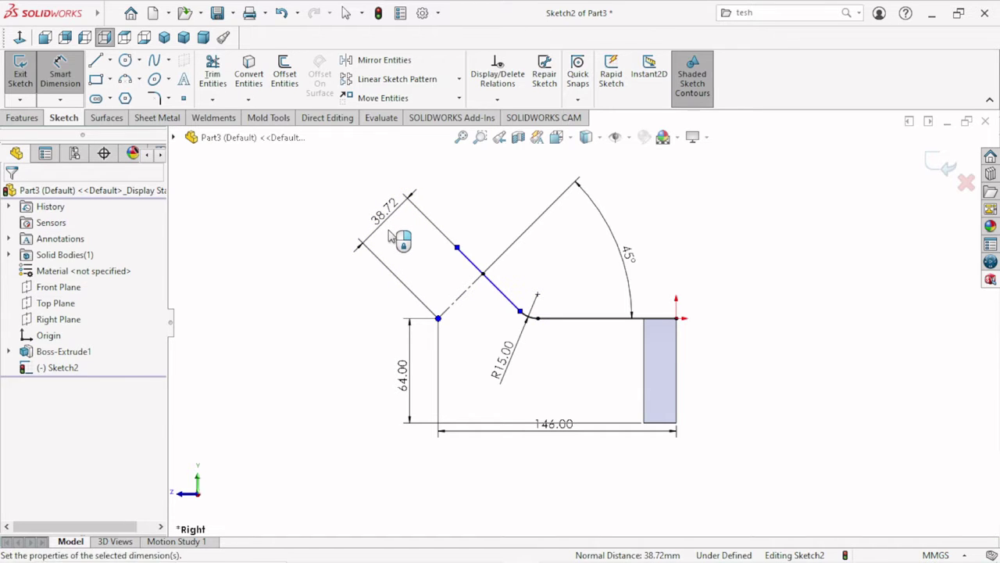
text(44)
key(Return)
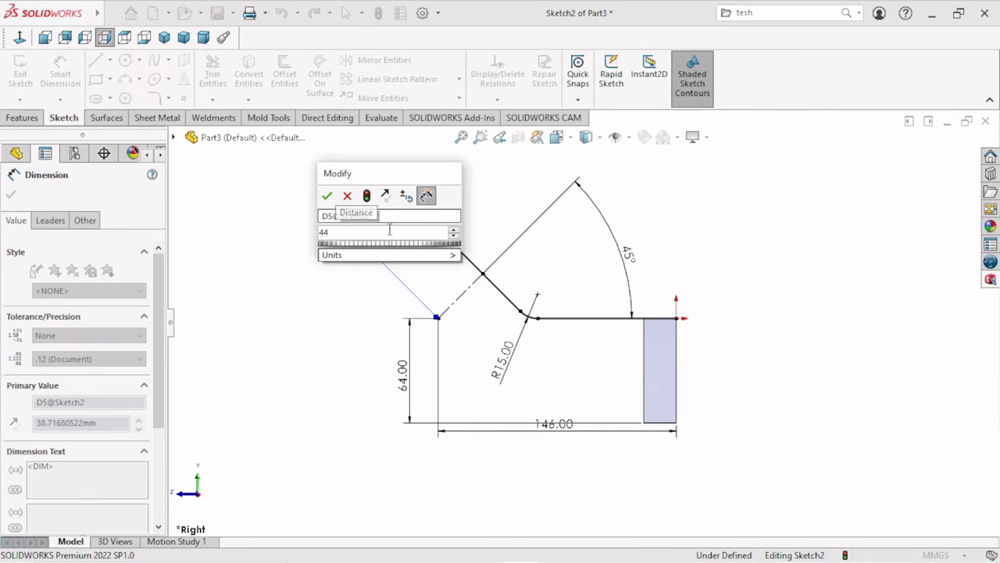
click(327, 196)
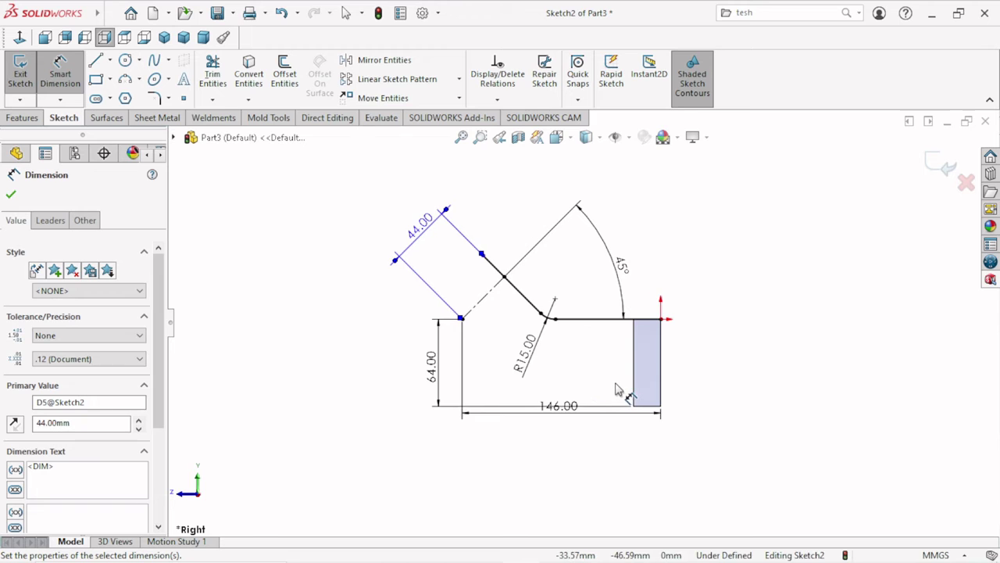
Move the 146.00 dimension lower, below the sketch profile
scroll(617, 391, down, 2)
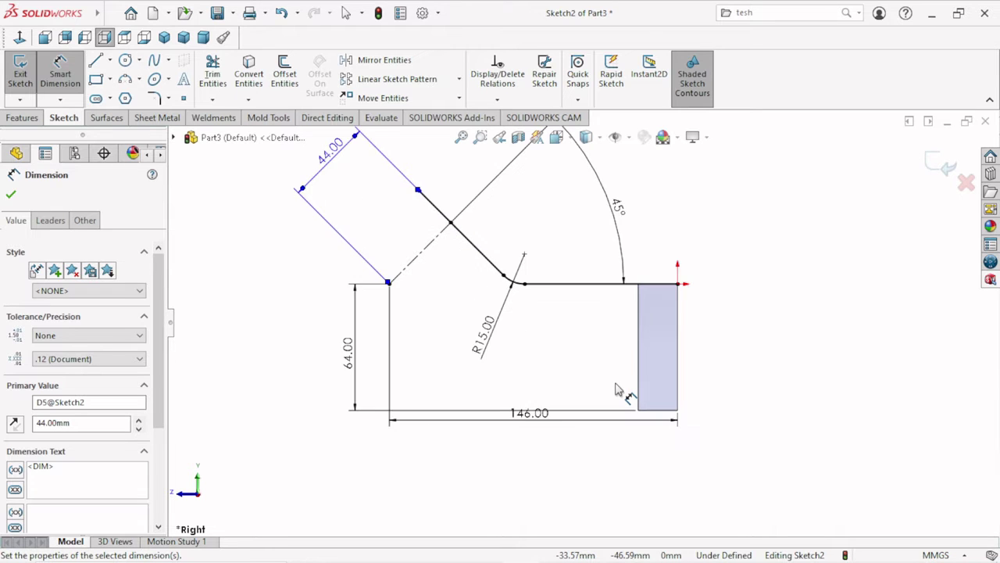
scroll(618, 391, up, 1)
scroll(617, 391, up, 1)
scroll(543, 211, down, 2)
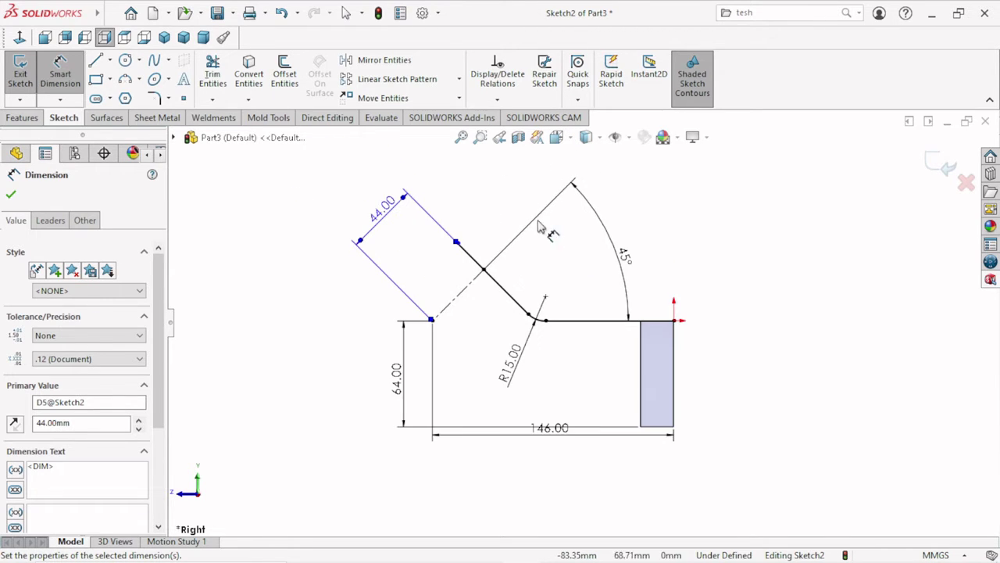
drag(554, 430, 548, 460)
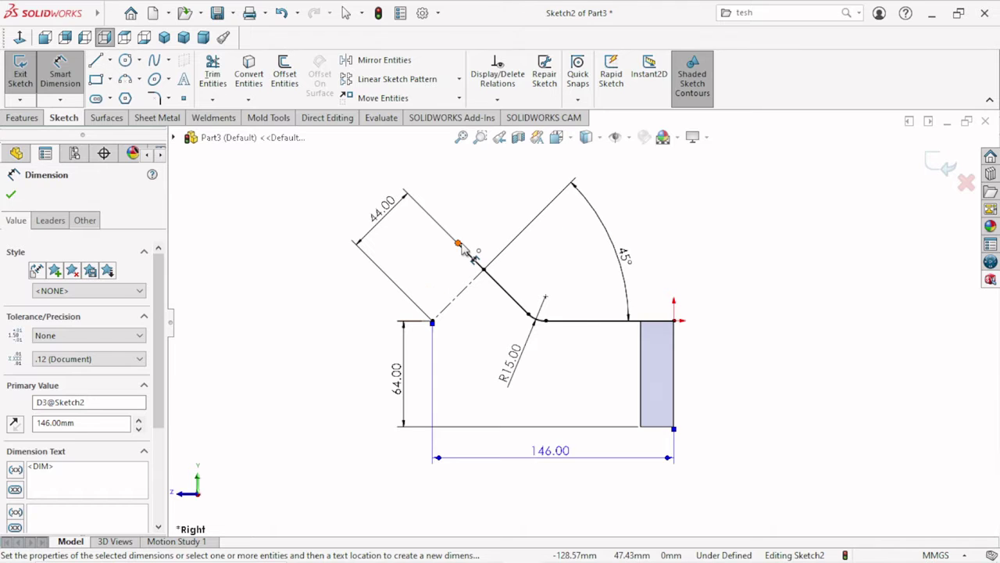
Dimension the arm point to the centreline at 64 mm, fully defining Sketch2
click(484, 269)
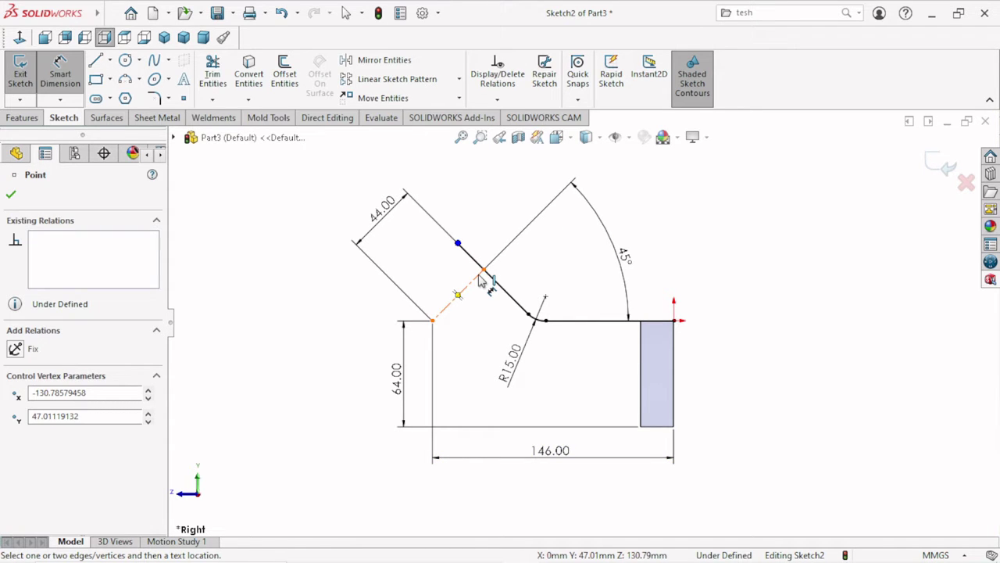
click(478, 275)
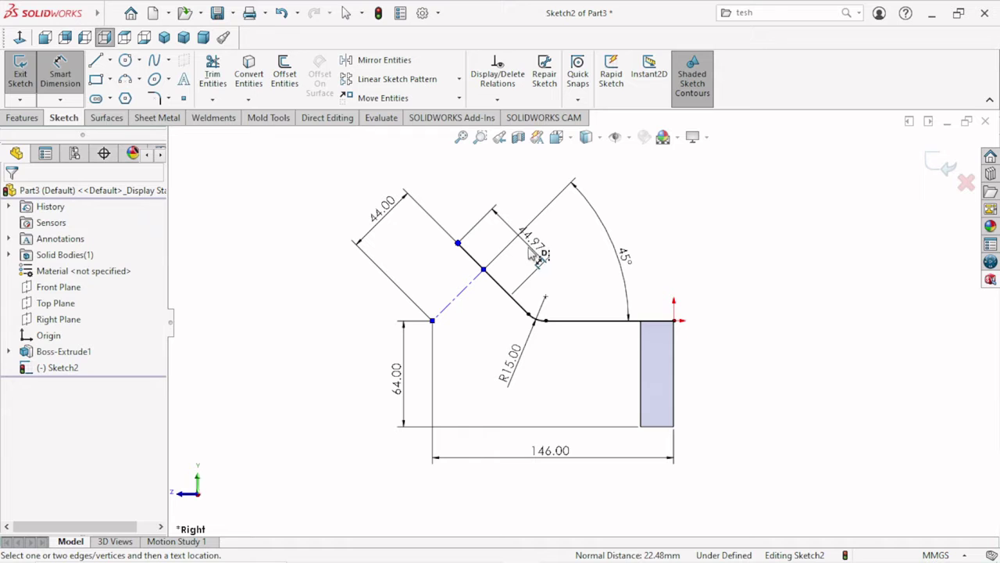
click(532, 275)
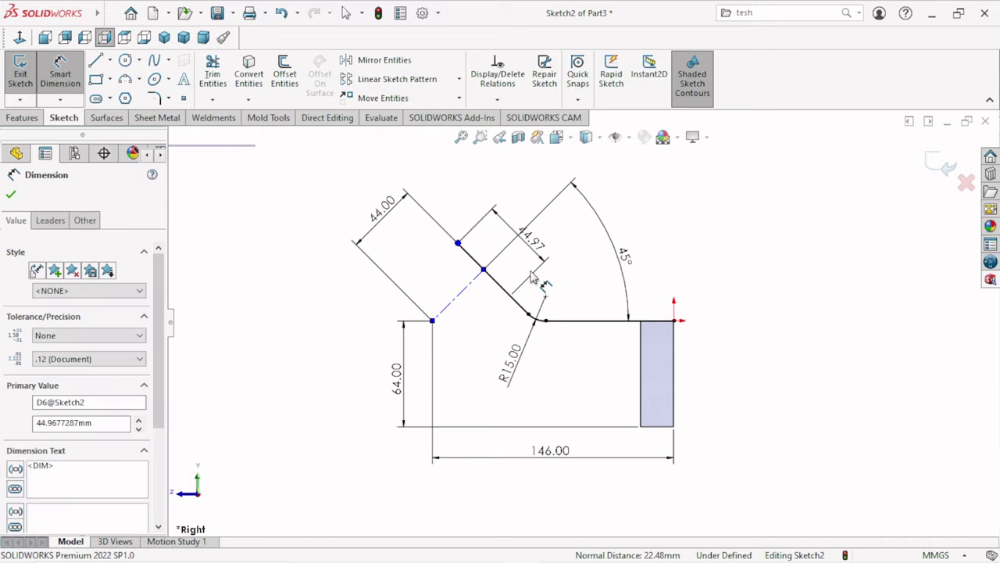
text(6)
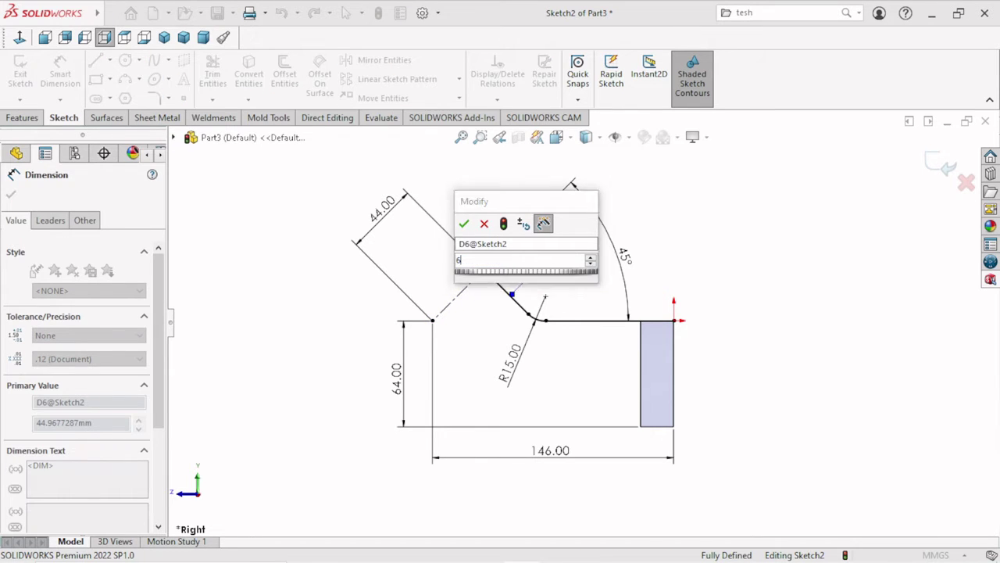
text(4)
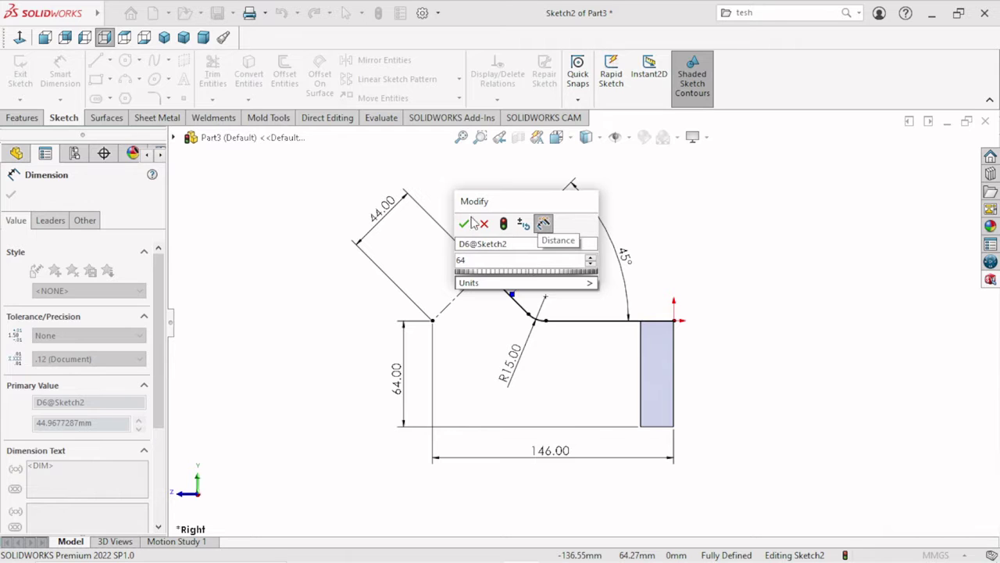
click(464, 224)
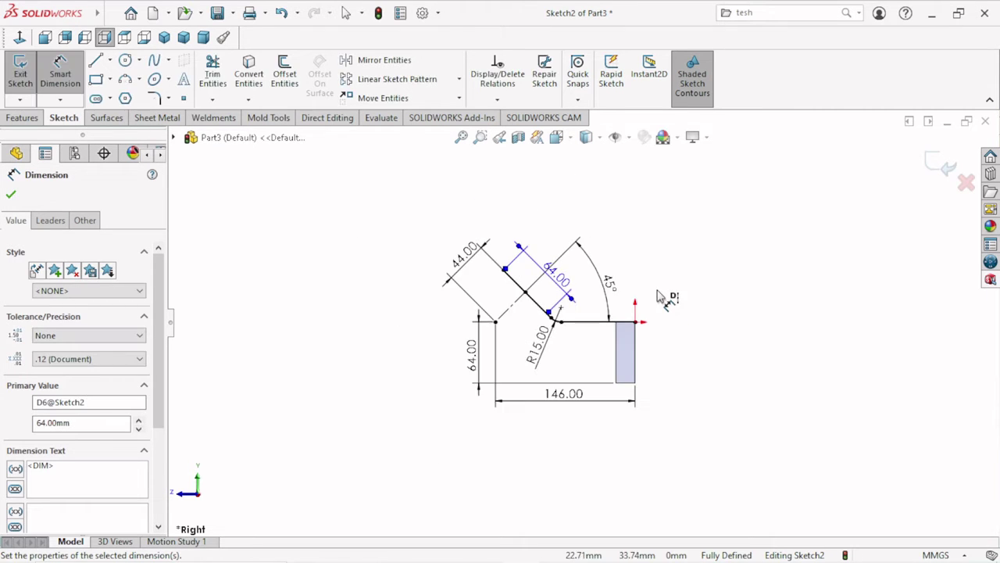
scroll(668, 405, down, 1)
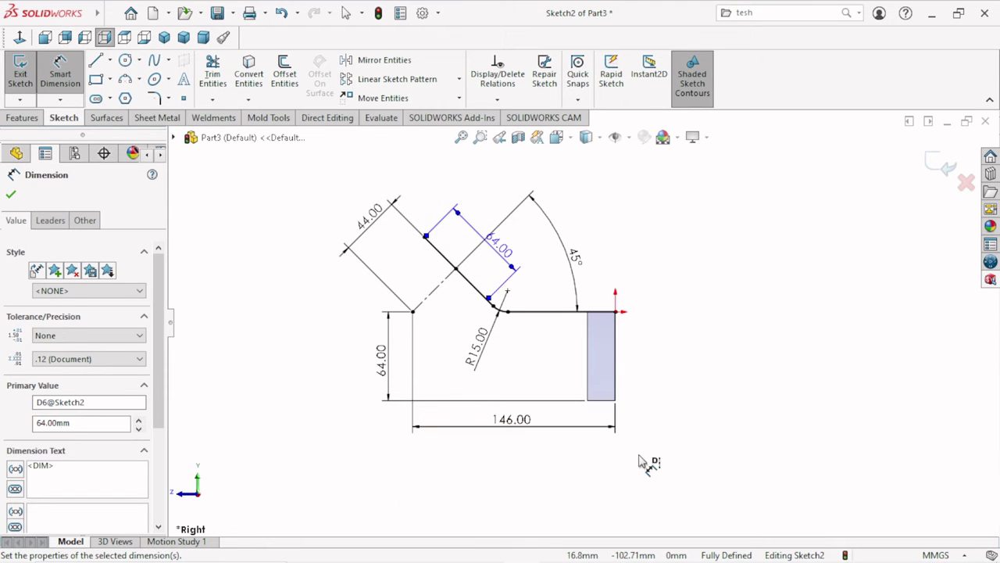
scroll(522, 305, up, 2)
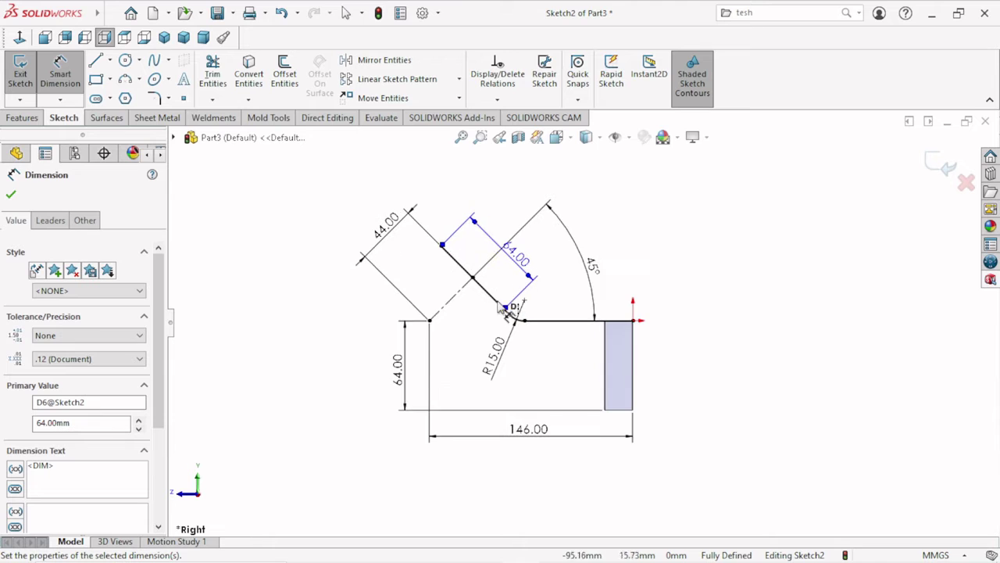
scroll(508, 313, down, 2)
click(11, 194)
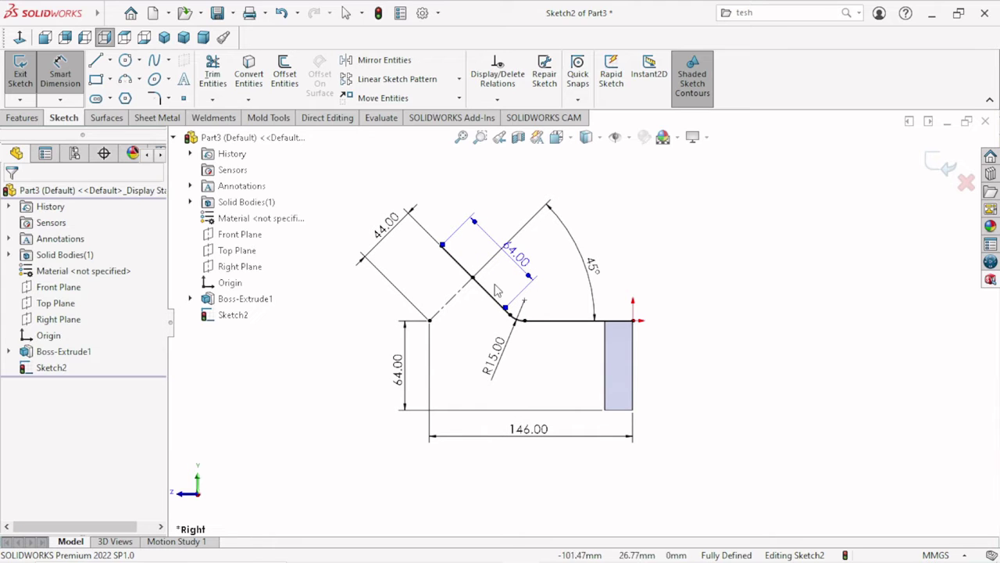
click(522, 260)
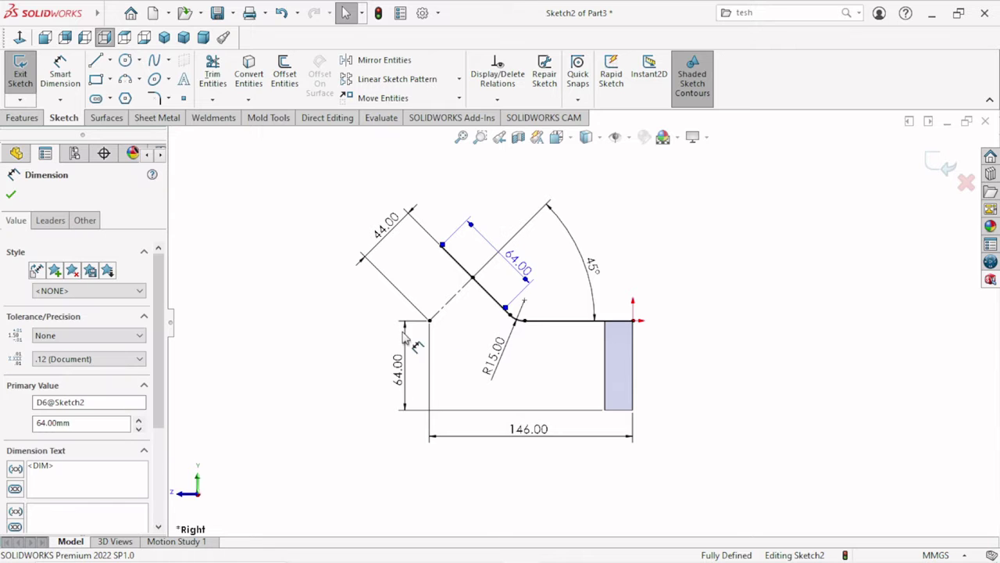
Orbit the model into a 3D view and start an Extruded Boss/Base on Sketch2
click(11, 196)
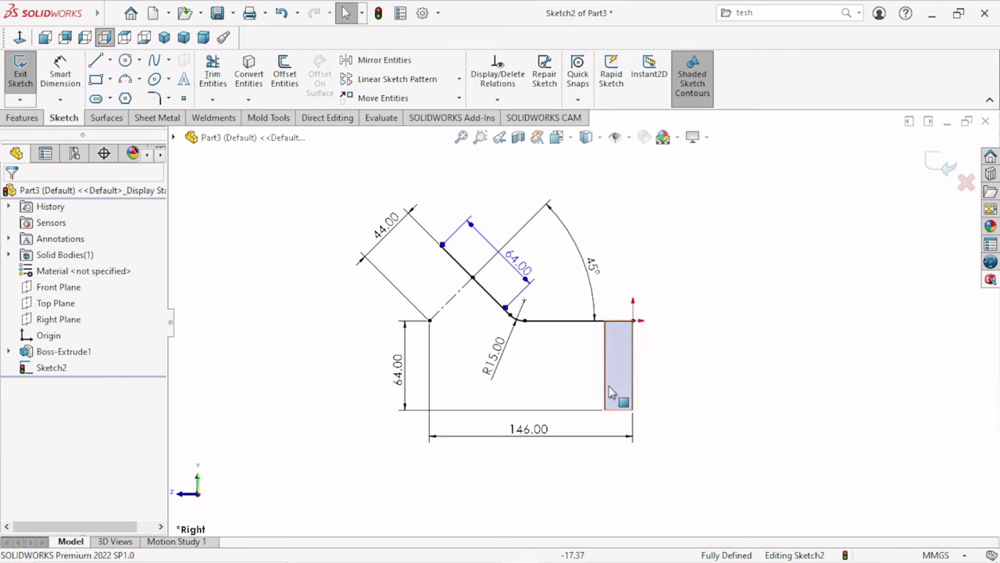
scroll(606, 299, up, 2)
scroll(606, 299, down, 1)
scroll(680, 395, down, 1)
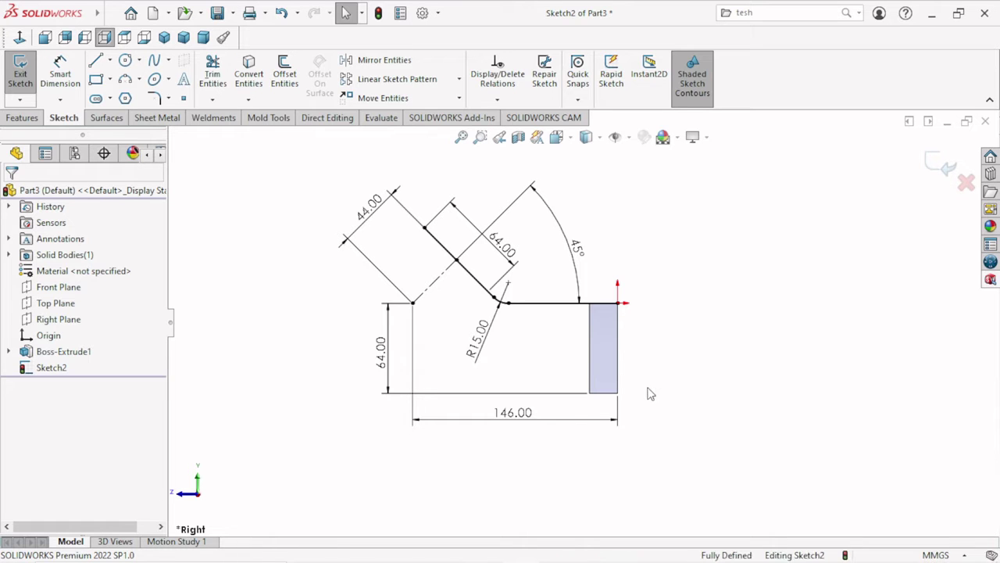
mouse_move(648, 393)
middle_down()
mouse_move(679, 411)
mouse_move(688, 457)
middle_up()
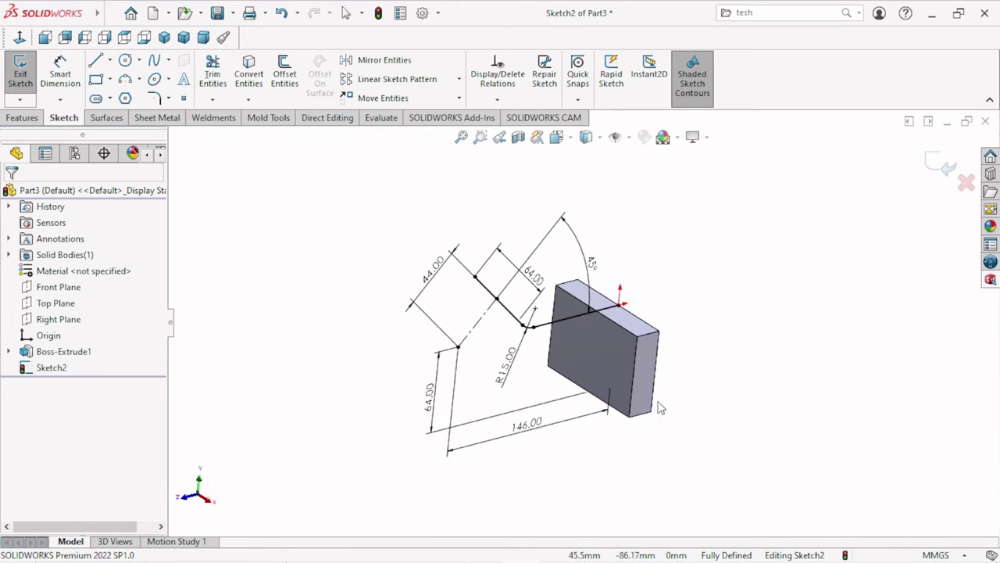
middle_drag(659, 407, 659, 407)
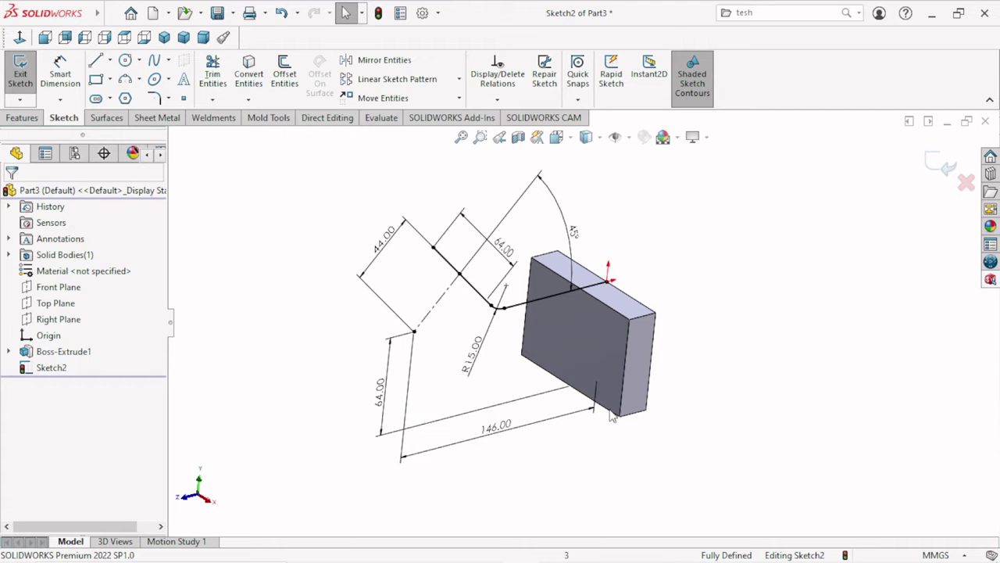
click(24, 118)
click(26, 74)
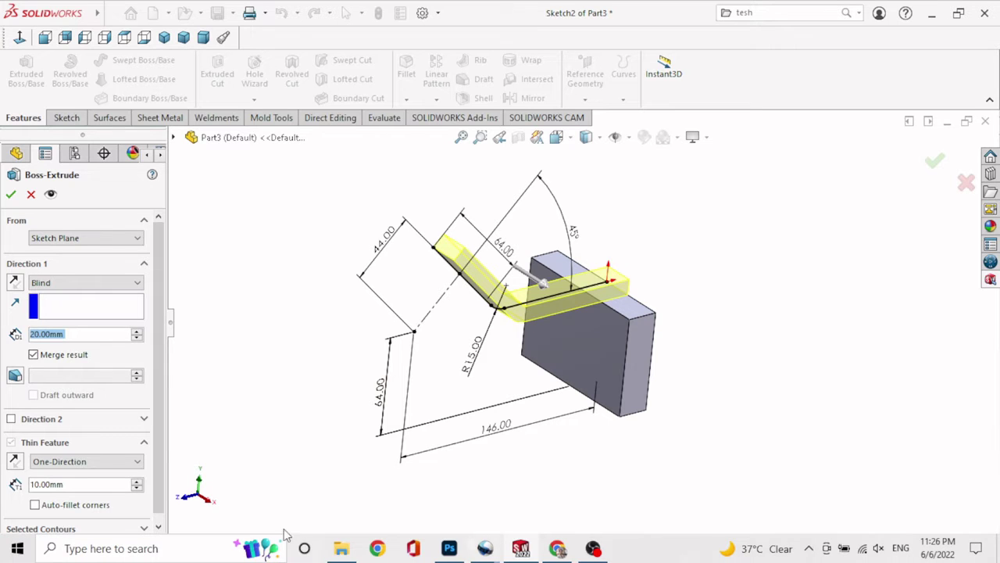
Set the thin-feature wall to 12 mm, flipped to the sketch's other side
click(61, 333)
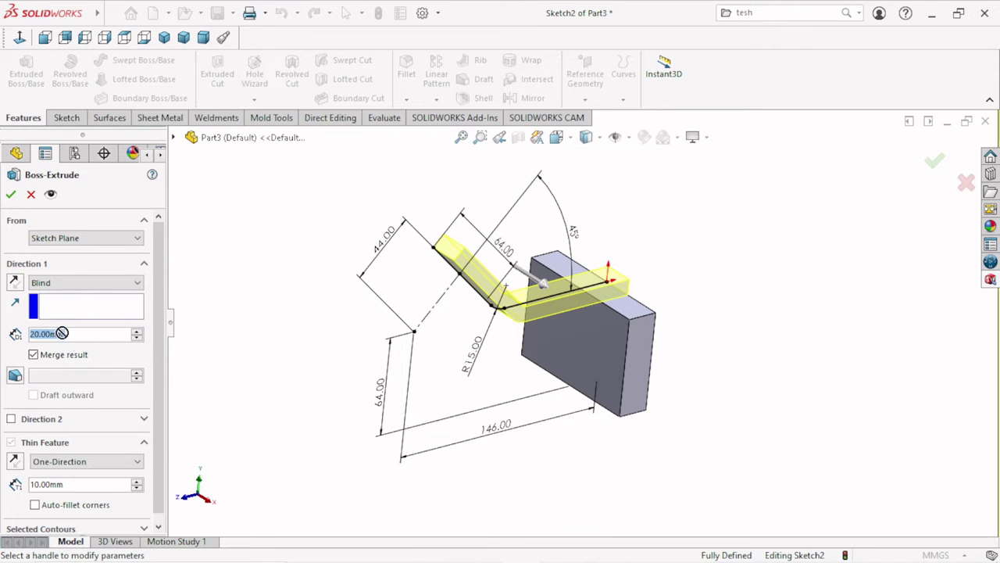
text(1)
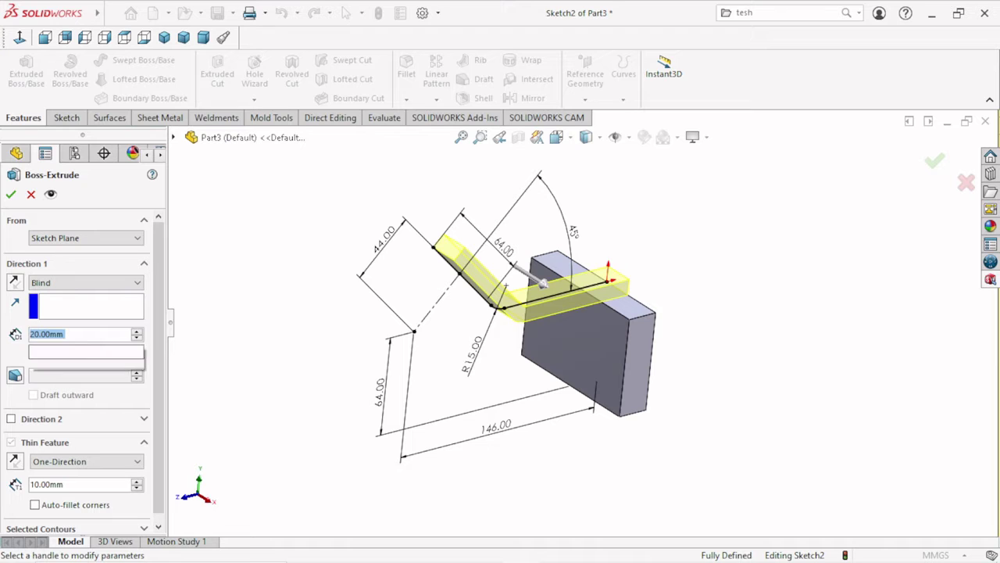
text(2)
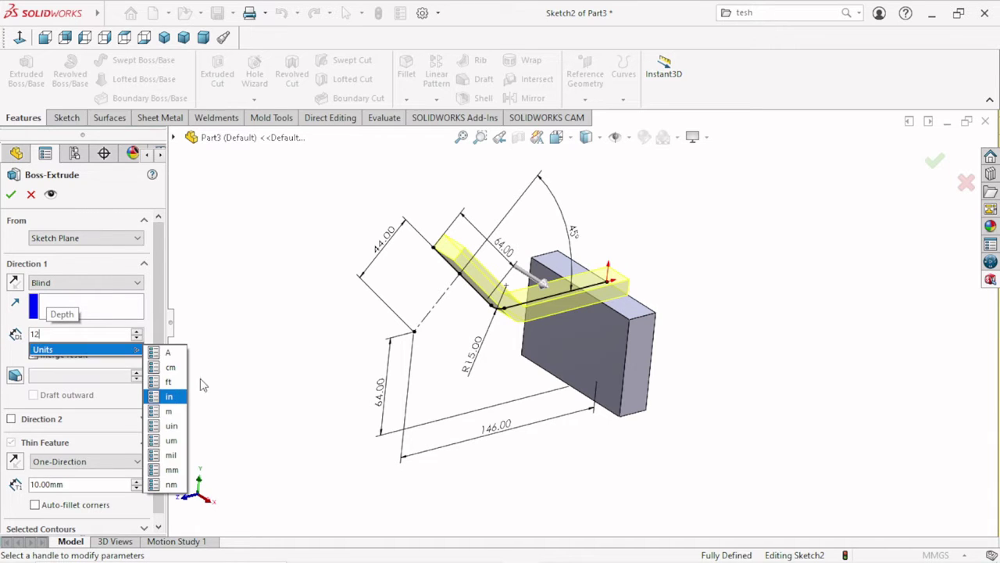
key(Return)
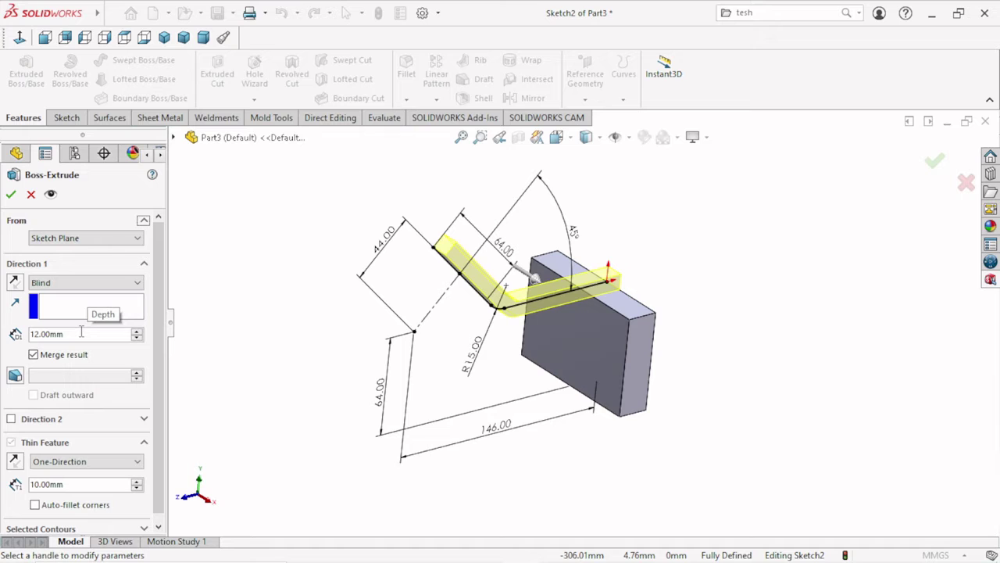
key(f)
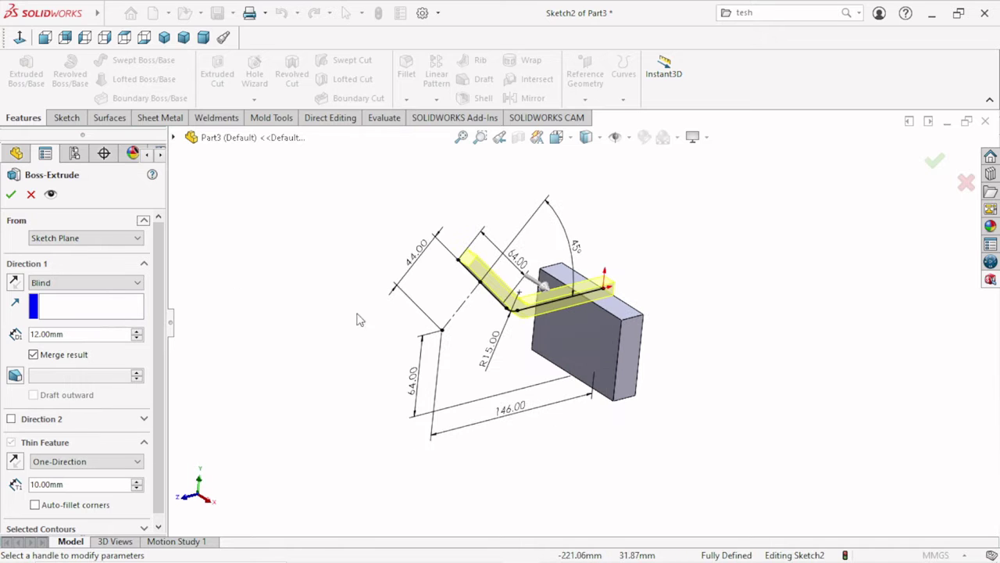
click(11, 443)
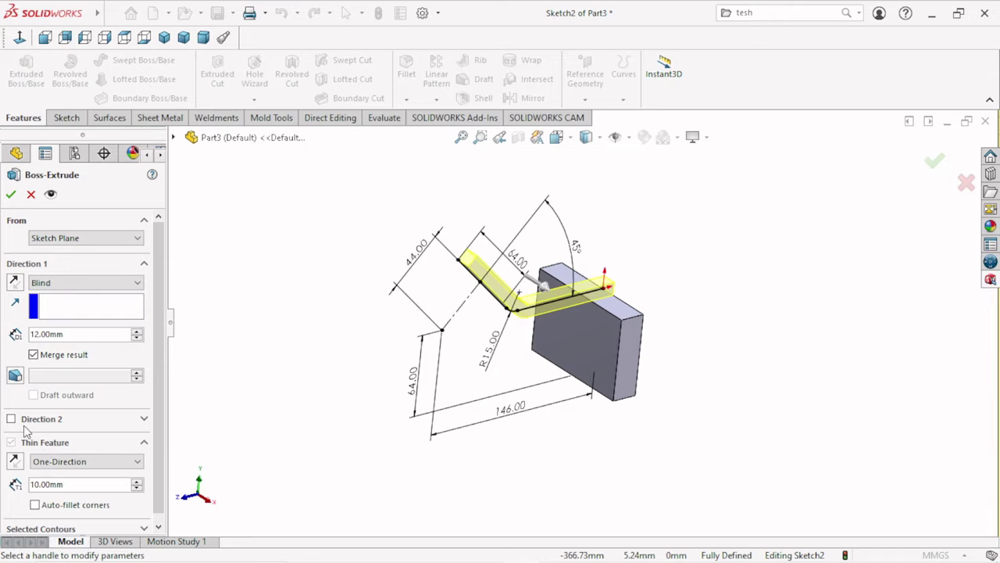
click(14, 462)
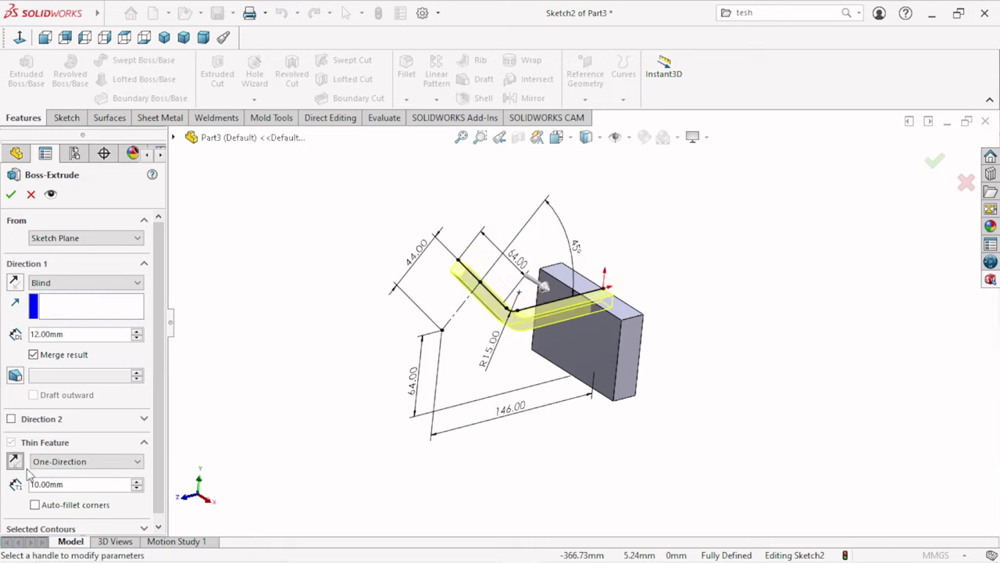
click(79, 486)
key(ctrl+a)
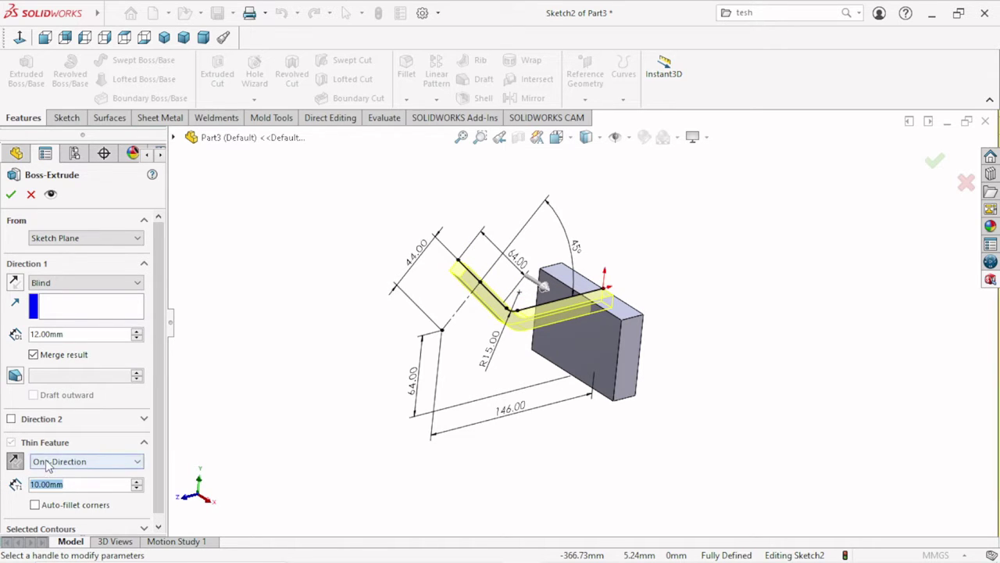
text(12)
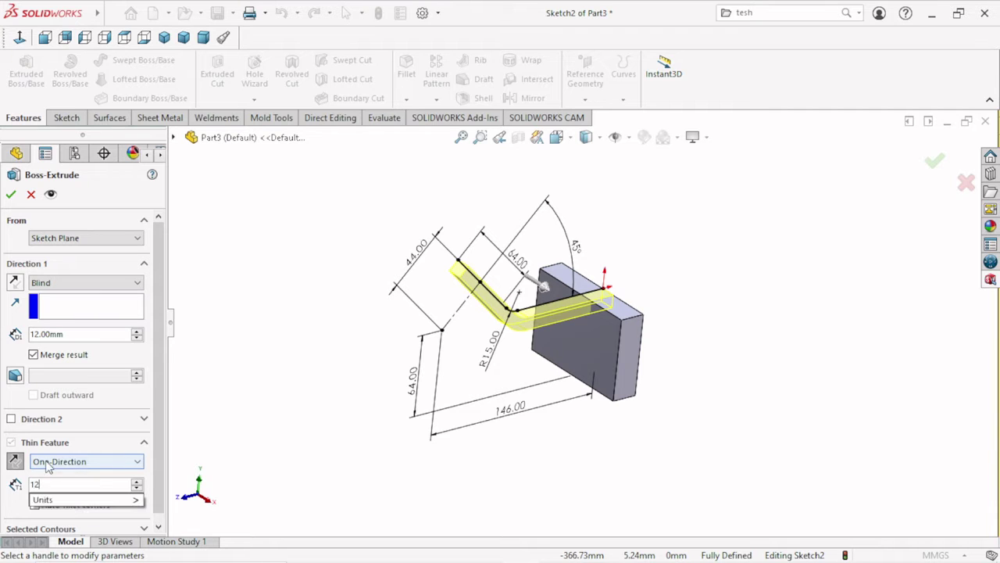
key(Return)
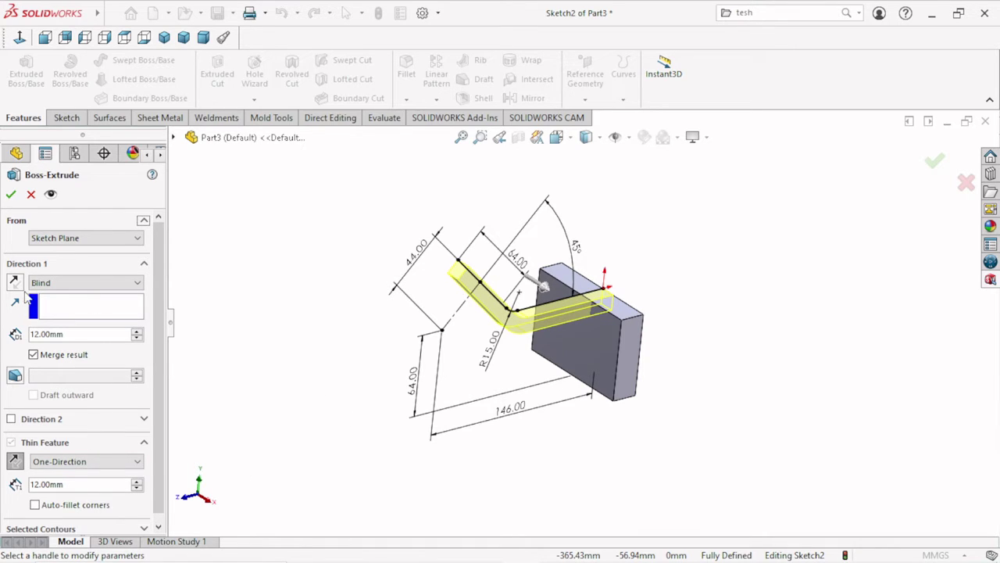
Make the extrusion Mid Plane, 64 mm deep, and accept the thin extrude
click(71, 282)
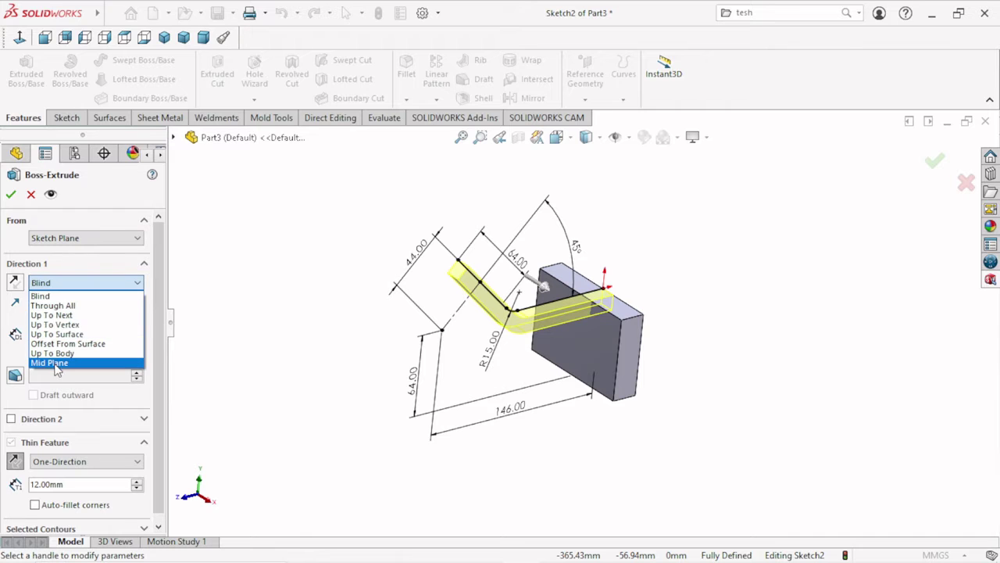
click(57, 364)
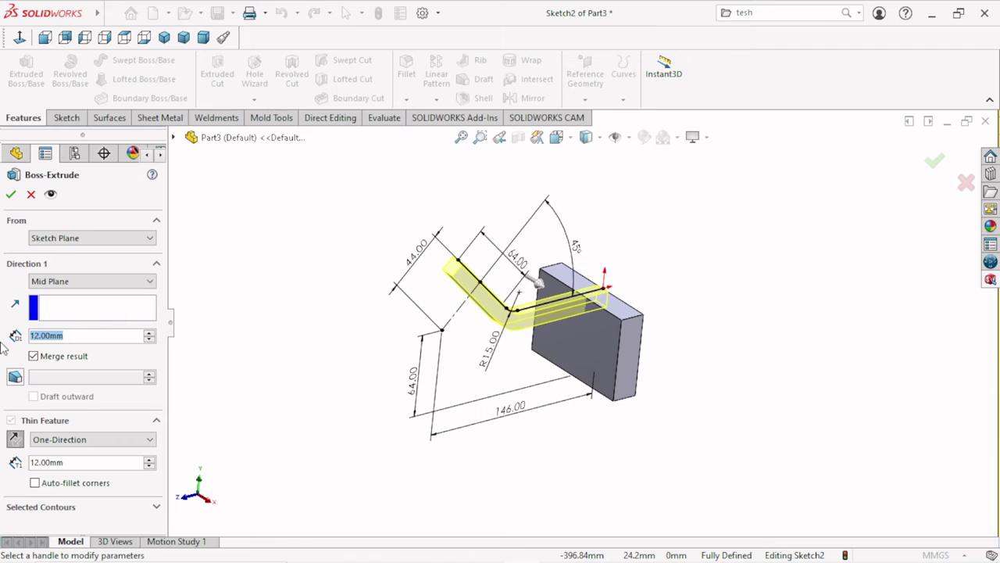
text(6)
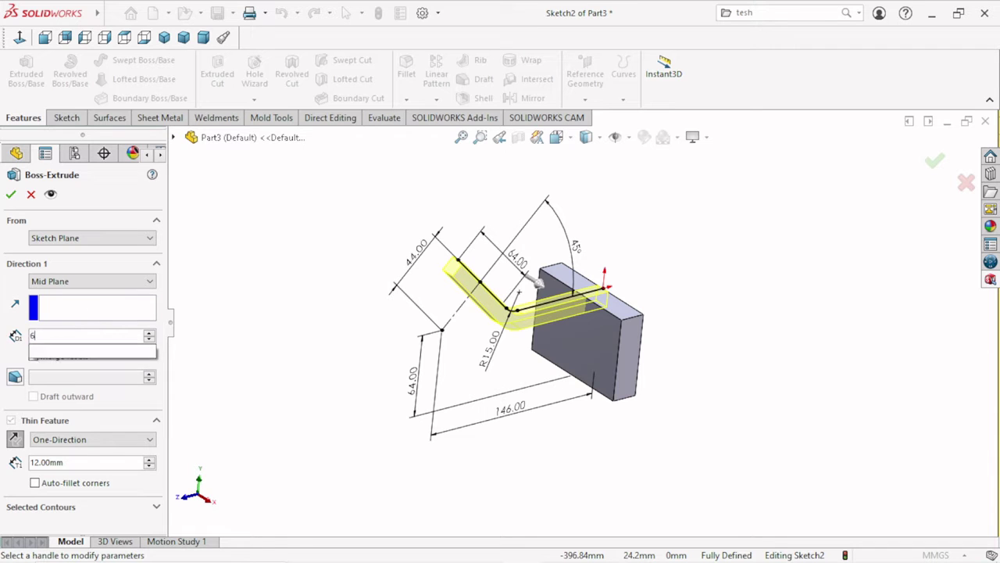
text(4)
key(Return)
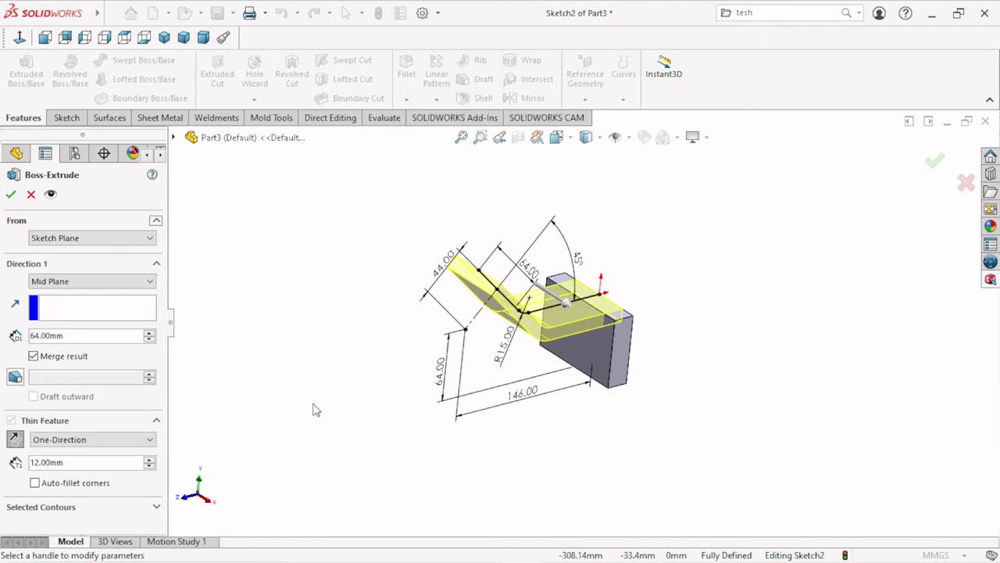
click(11, 196)
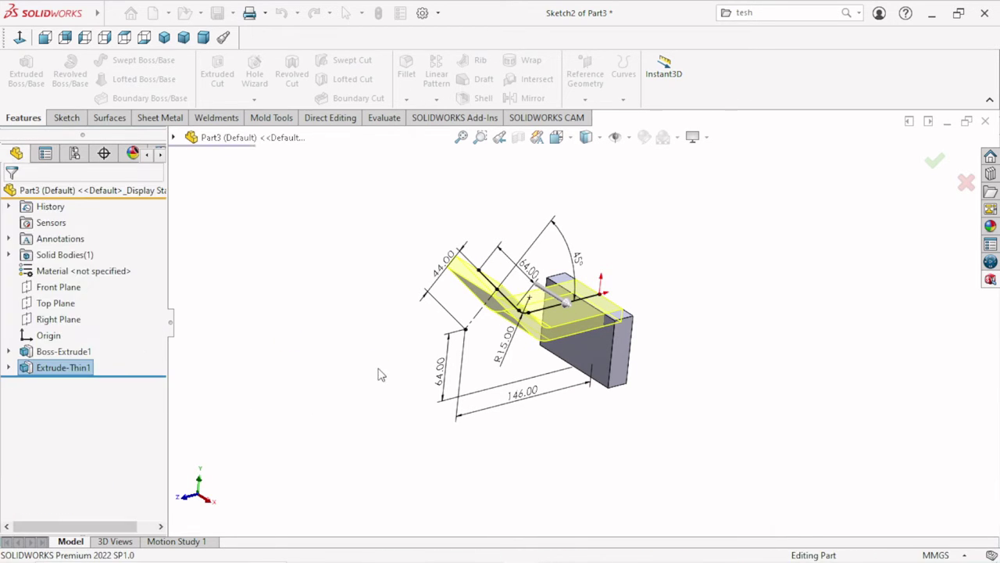
Orbit the model to inspect the new bent arm from above
mouse_move(565, 404)
middle_down()
mouse_move(520, 361)
mouse_move(510, 301)
mouse_move(500, 316)
mouse_move(457, 328)
mouse_move(507, 491)
mouse_move(507, 344)
mouse_move(527, 318)
mouse_move(560, 383)
mouse_move(531, 368)
middle_up()
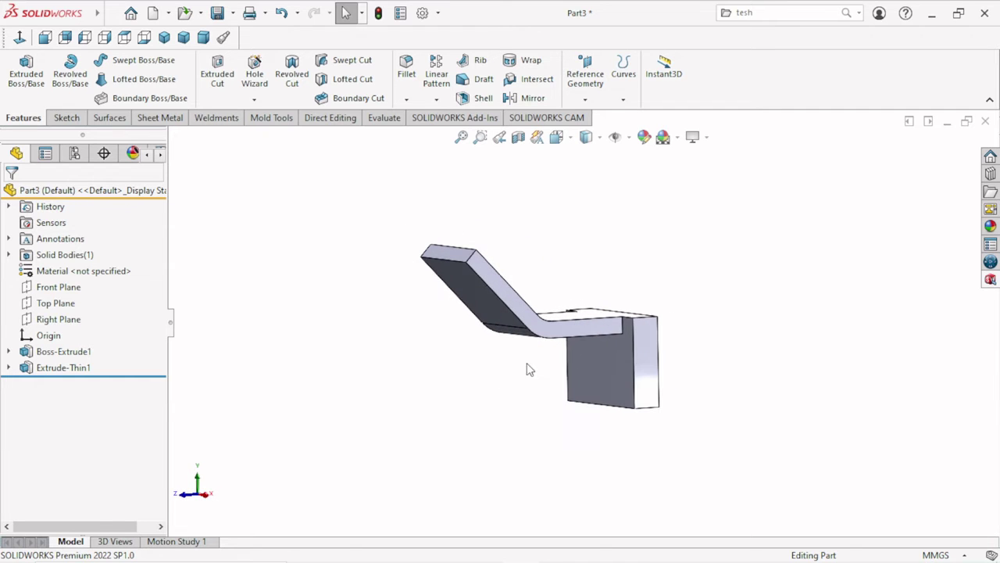
mouse_move(482, 333)
middle_down()
mouse_move(467, 347)
mouse_move(465, 383)
middle_up()
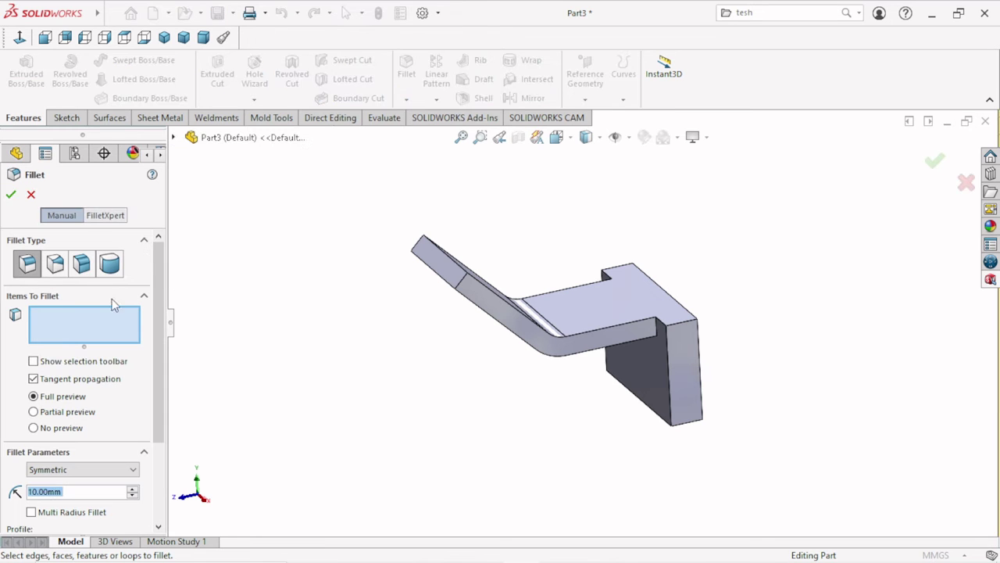
Apply a full-round fillet across the arm end's side, end and opposite faces
click(110, 264)
mouse_move(295, 294)
middle_down()
mouse_move(375, 373)
mouse_move(533, 371)
middle_up()
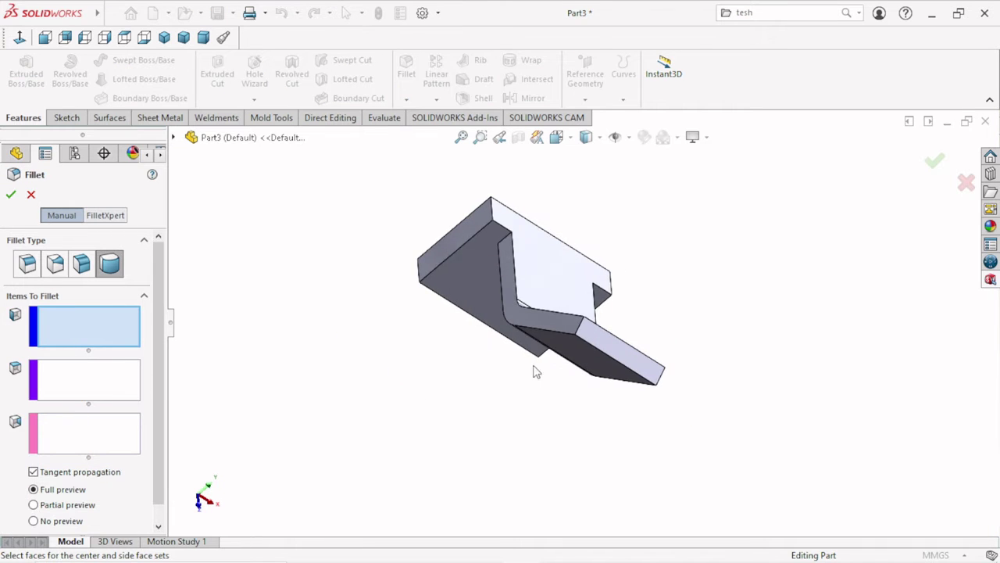
click(559, 329)
click(98, 376)
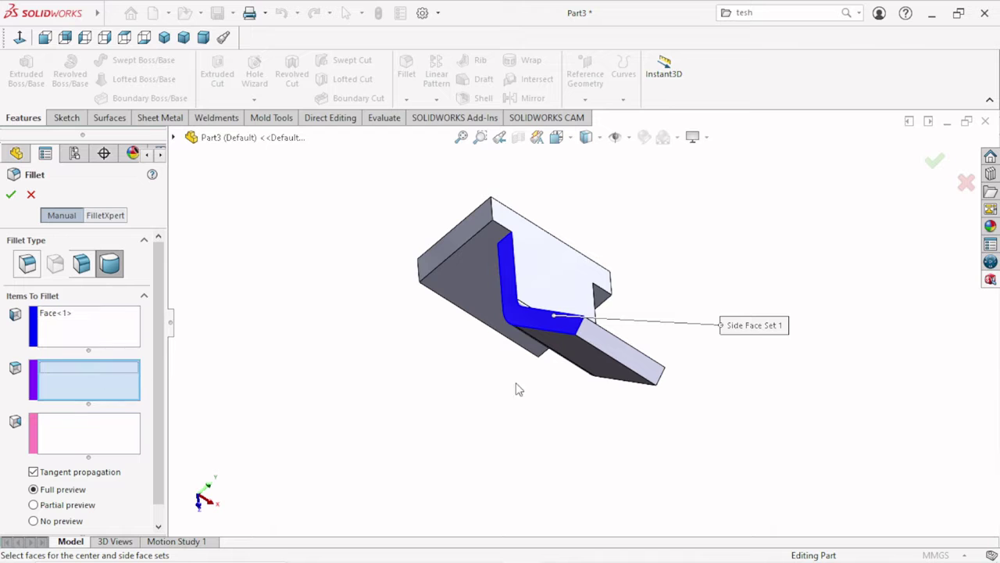
click(610, 349)
middle_drag(692, 404, 358, 348)
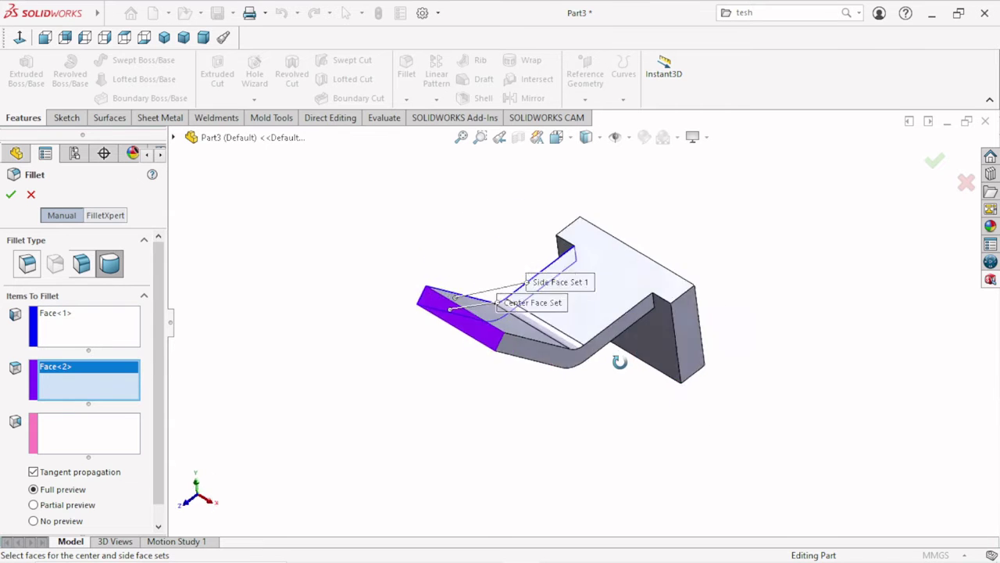
click(67, 441)
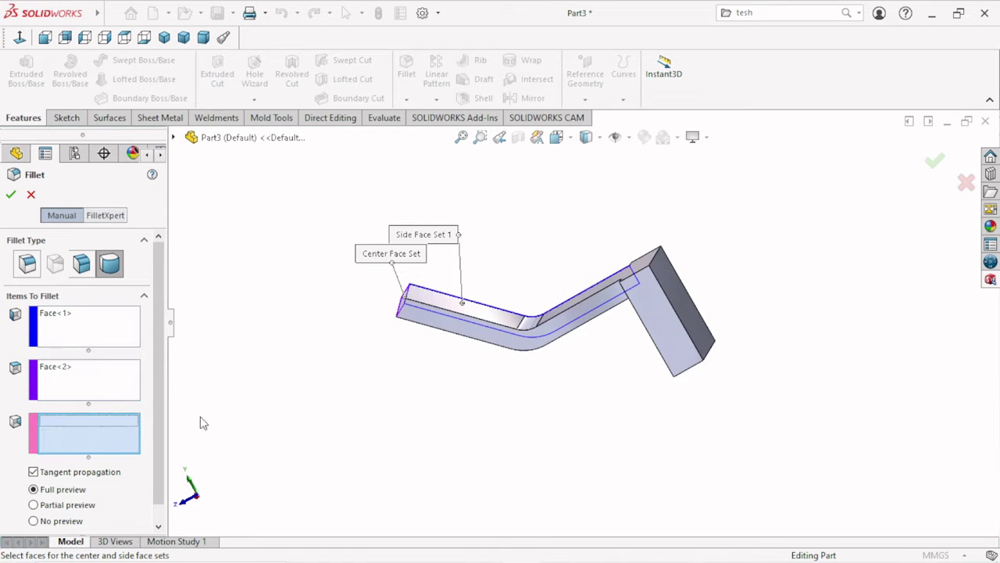
click(407, 361)
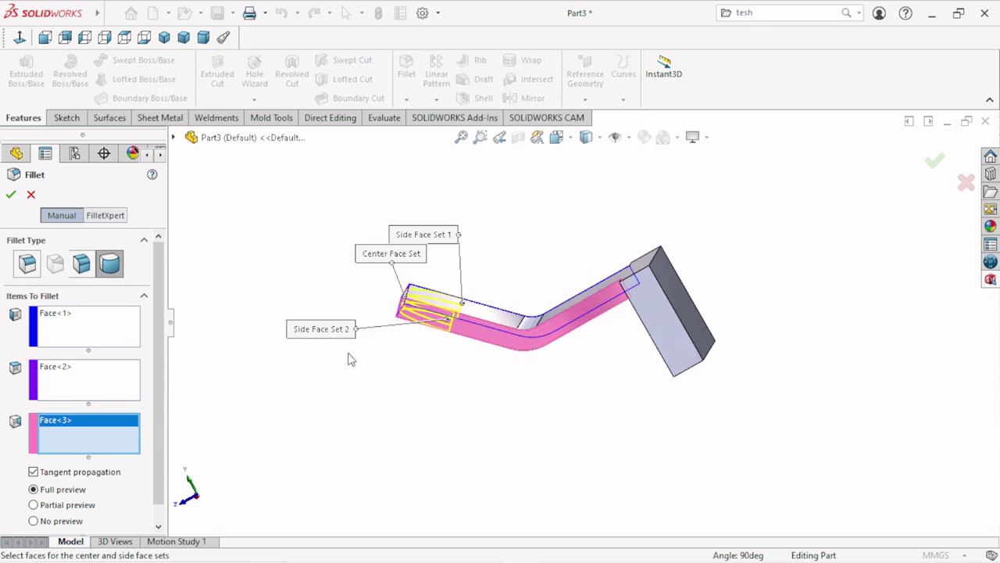
middle_drag(348, 357, 393, 380)
click(11, 195)
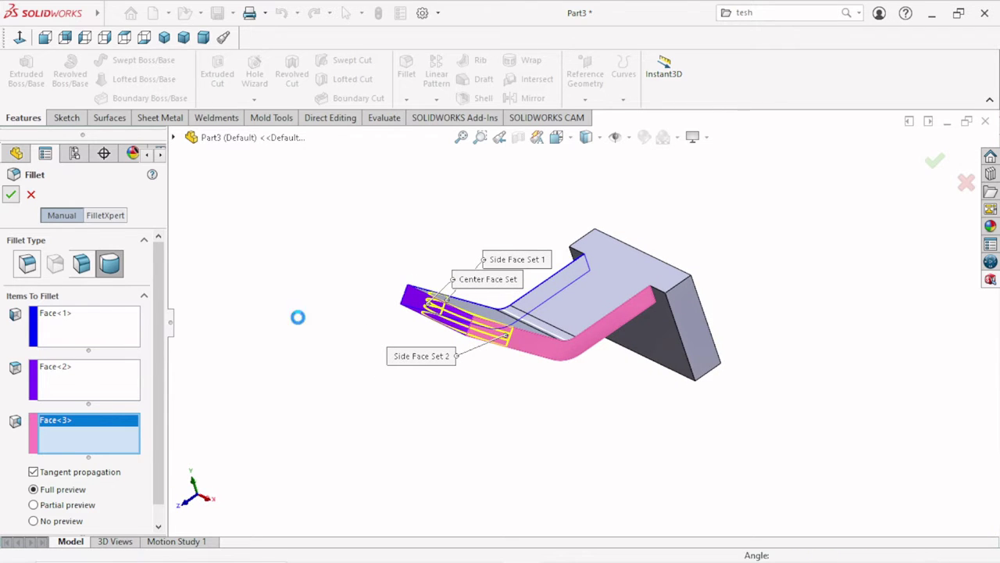
mouse_move(440, 393)
middle_down()
mouse_move(453, 253)
mouse_move(422, 284)
mouse_move(405, 344)
mouse_move(420, 365)
middle_up()
ctrl+middle_drag(594, 349, 594, 336)
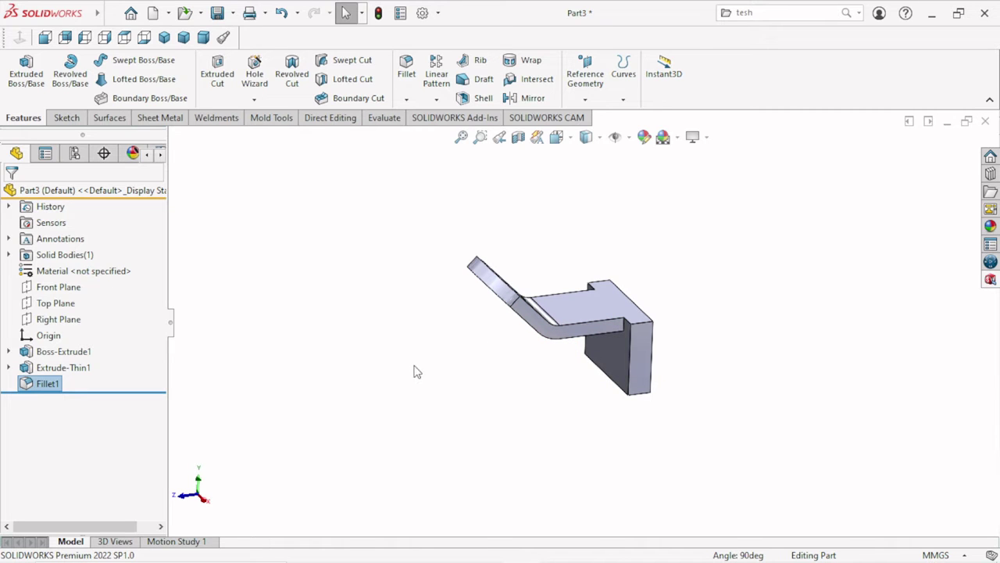
Show Sketch2 under Extrude-Thin1 and orbit to face the rounded arm end
click(9, 367)
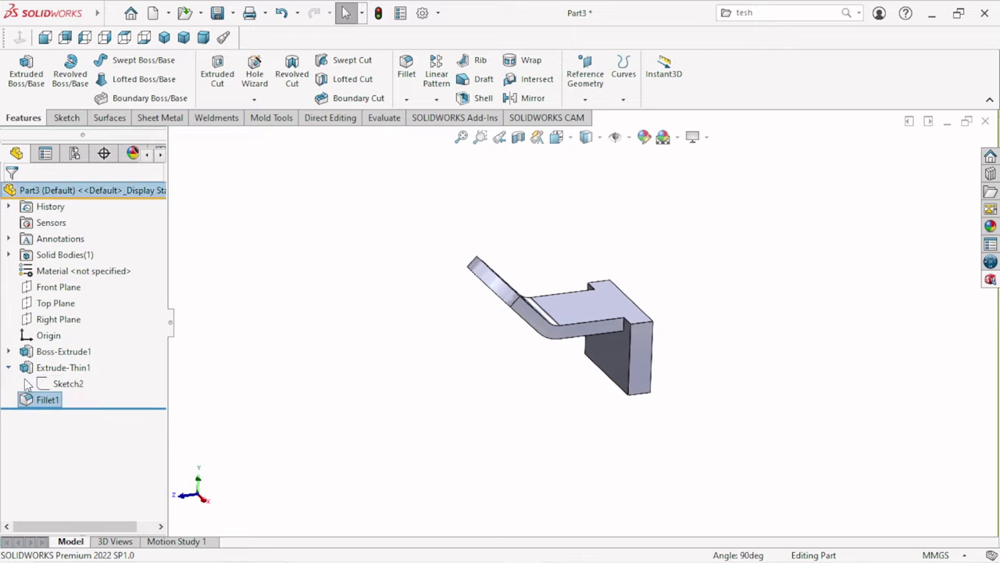
click(65, 384)
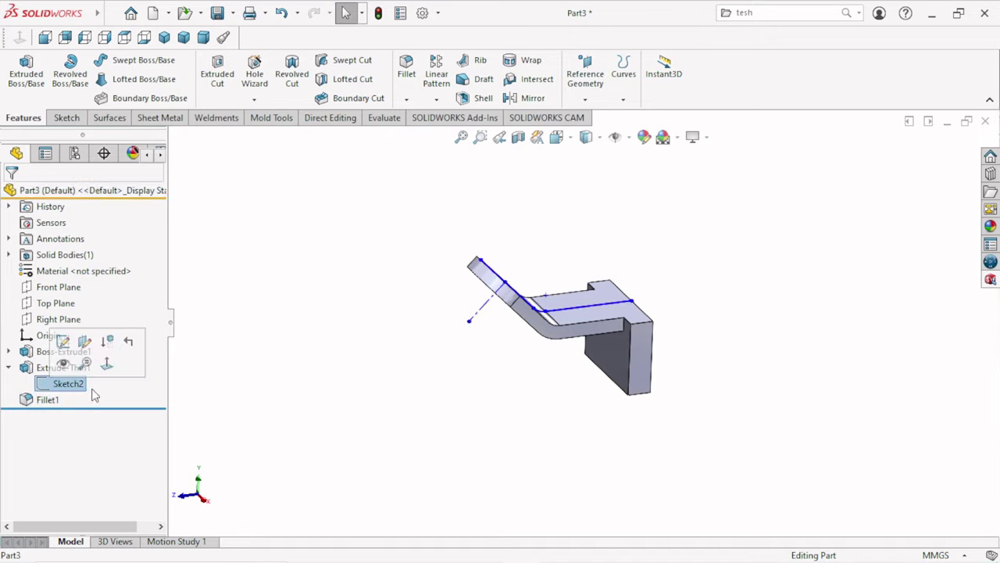
click(64, 362)
click(395, 434)
scroll(588, 387, down, 2)
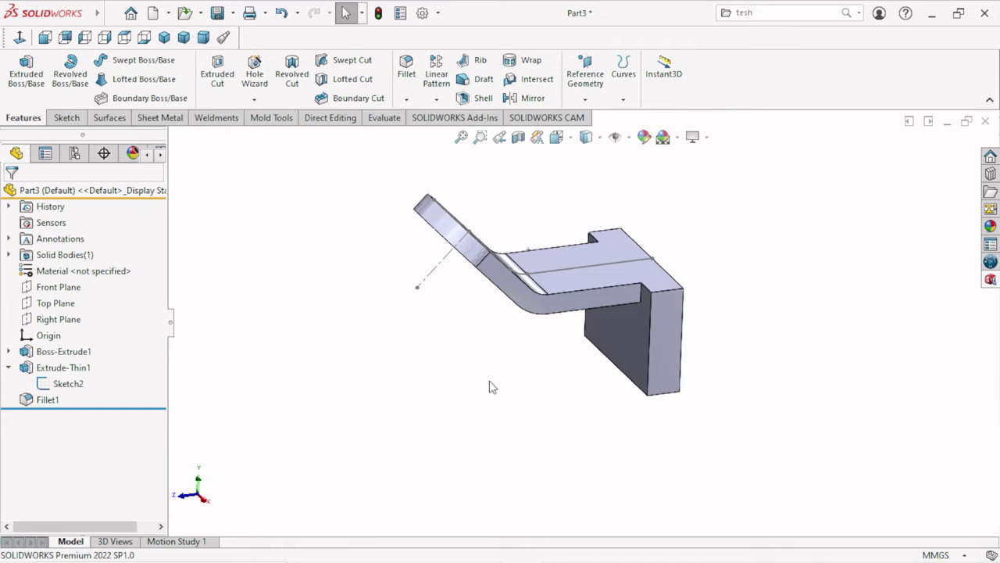
middle_drag(490, 387, 484, 218)
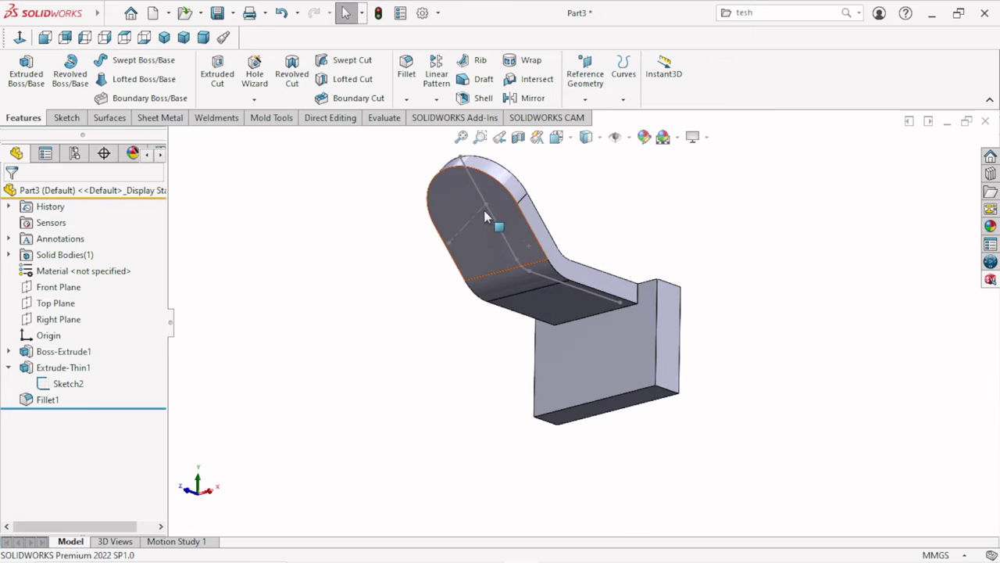
scroll(485, 218, down, 2)
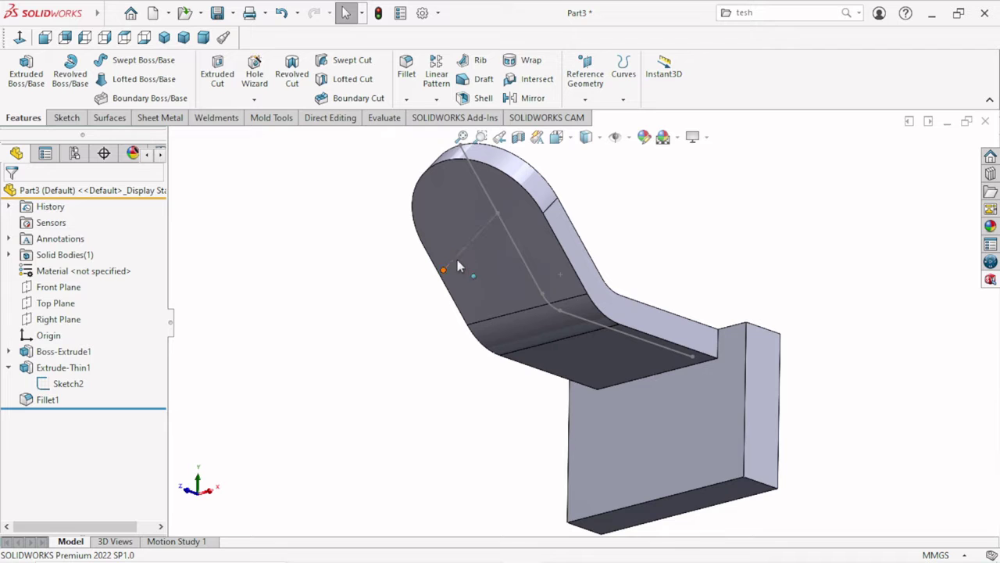
Sketch a circle centred on the arc centre on the arm end's flat face
click(496, 252)
click(576, 213)
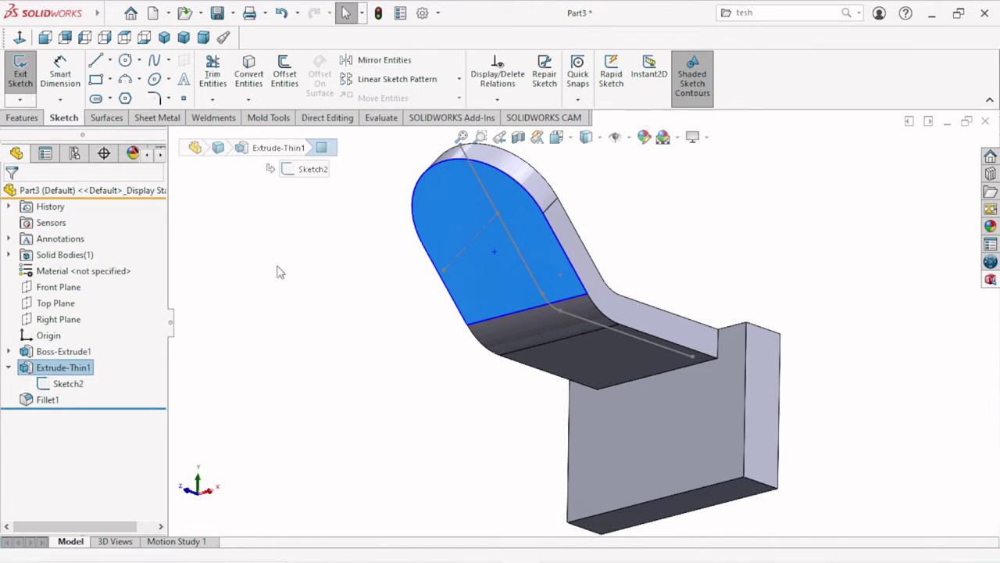
click(125, 60)
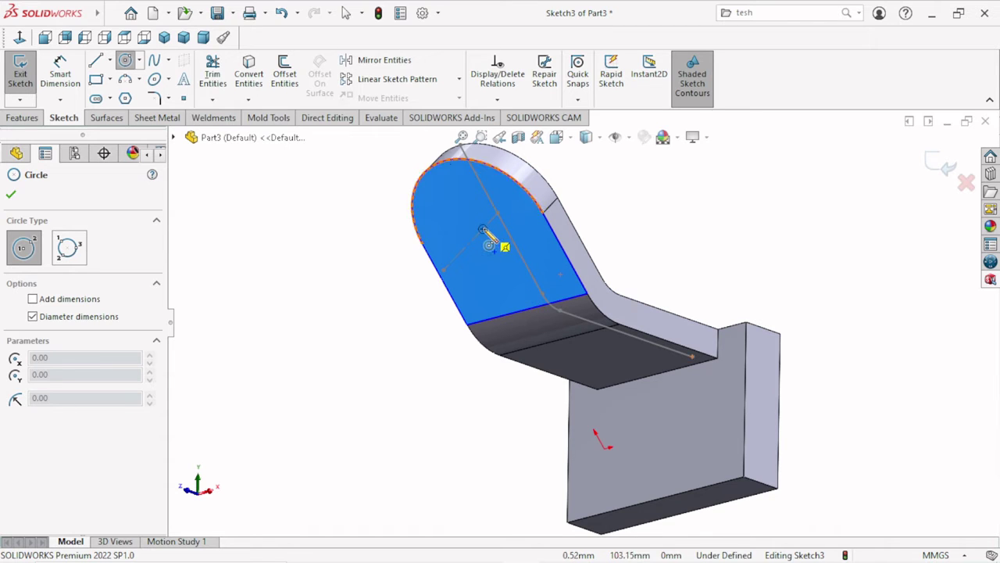
click(483, 231)
click(506, 270)
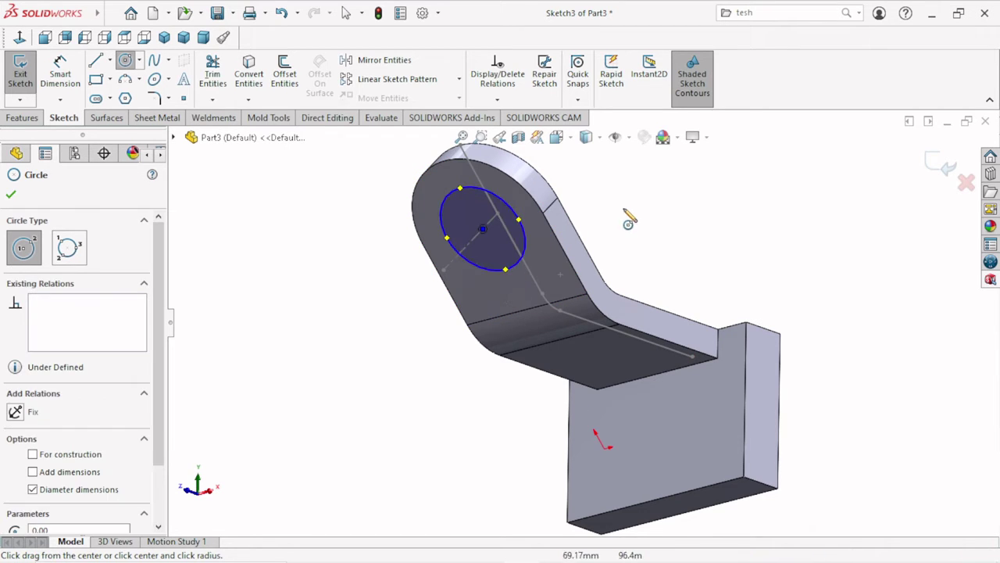
right_click(661, 178)
click(671, 176)
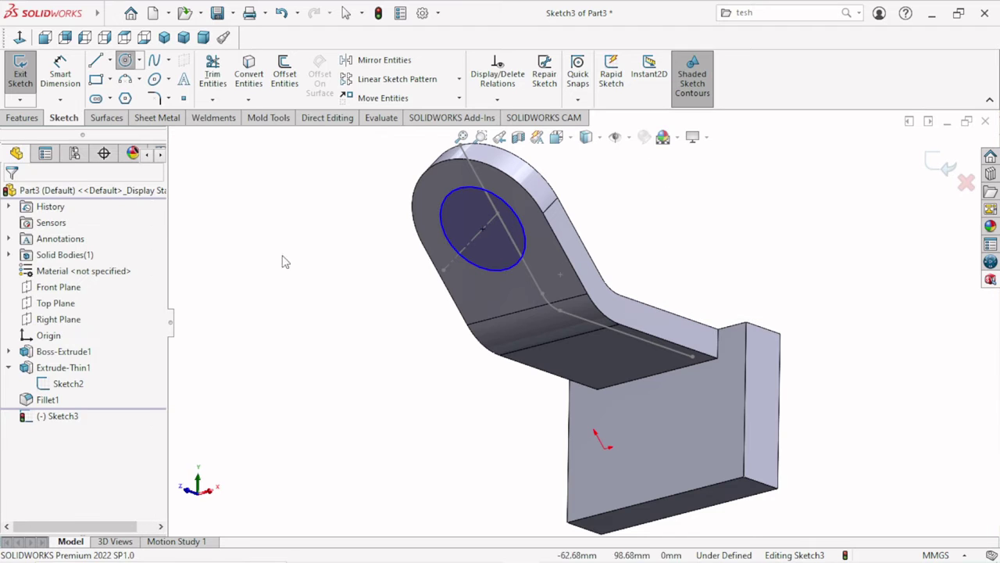
Dimension the circle's diameter to 52 mm
click(60, 74)
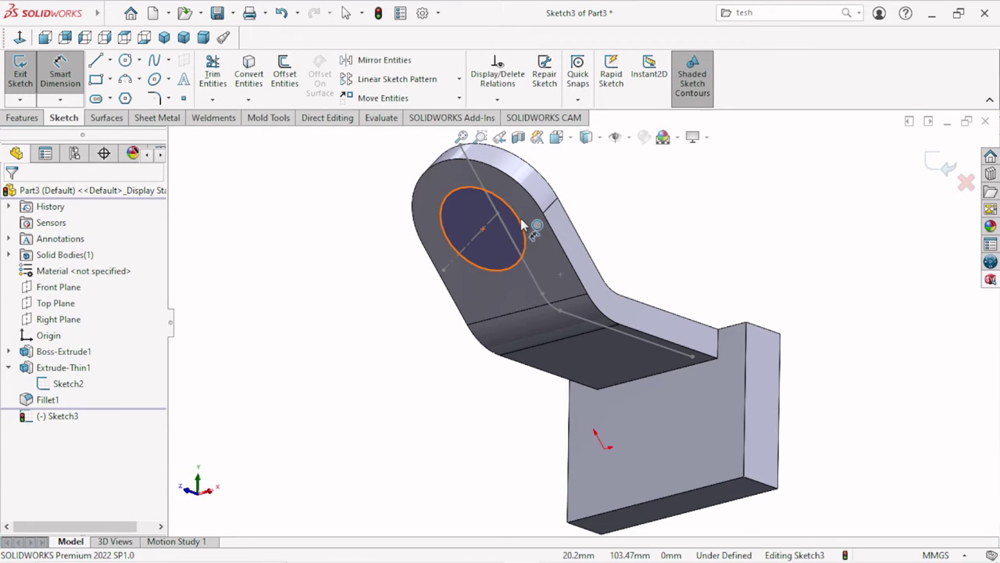
click(621, 240)
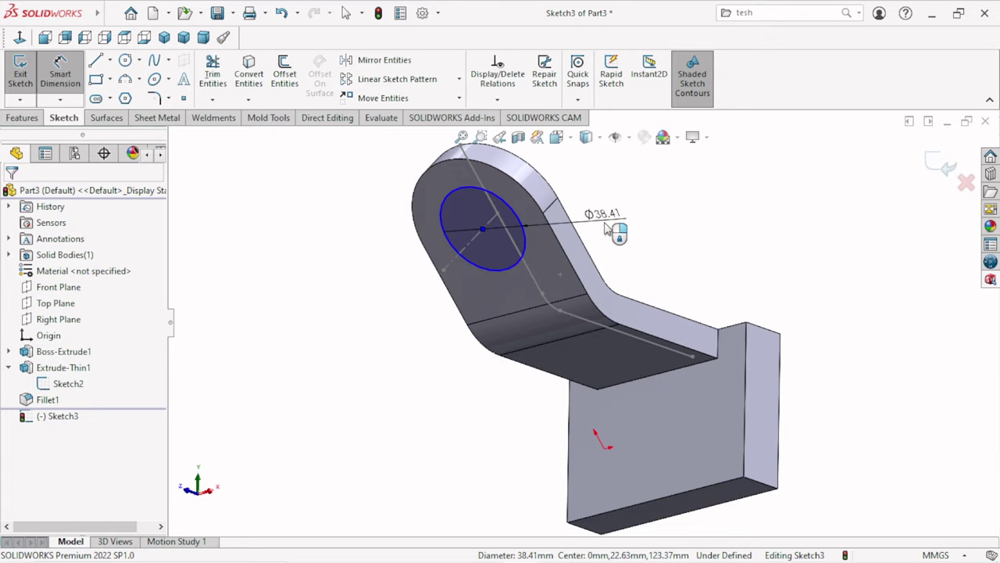
click(608, 227)
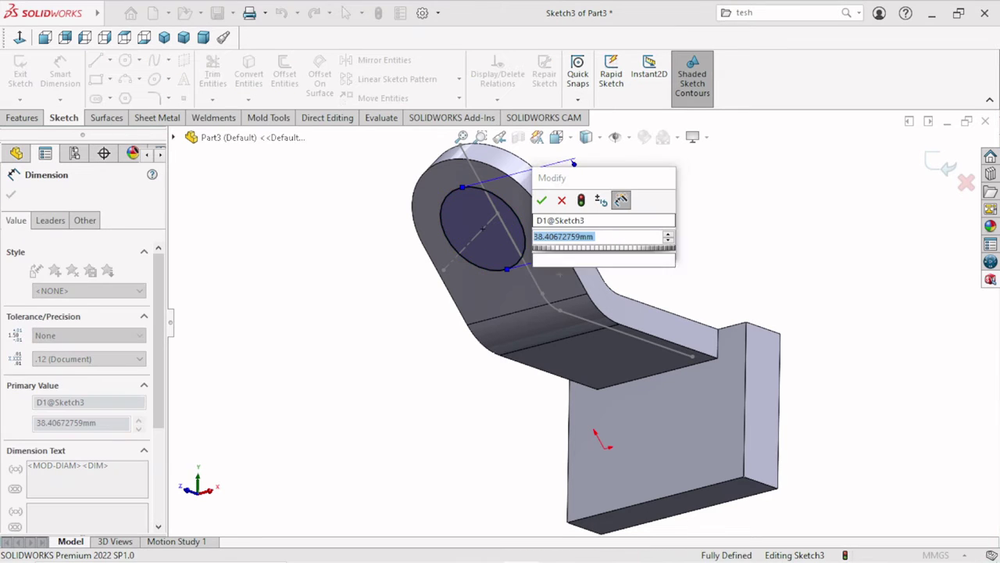
text(52)
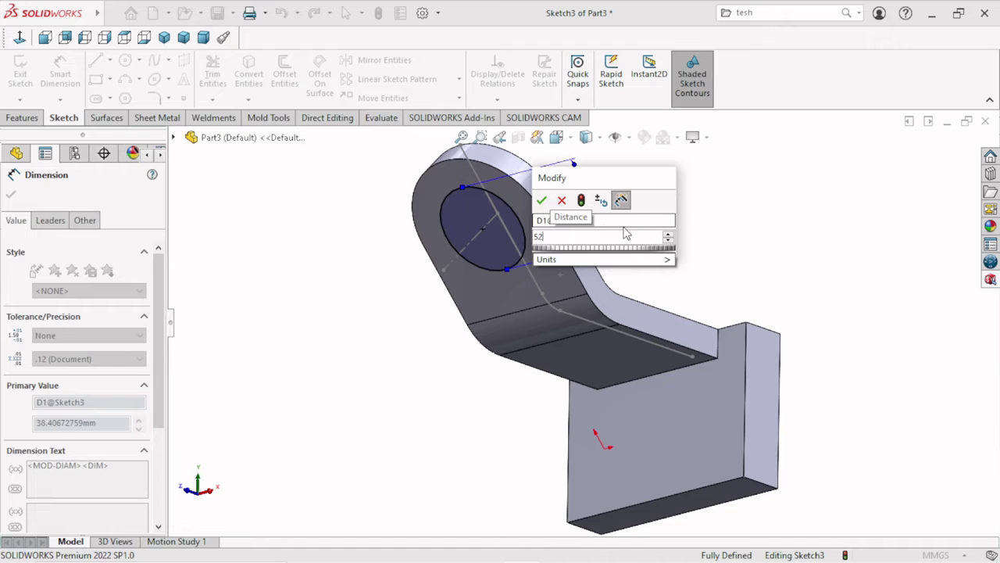
click(541, 200)
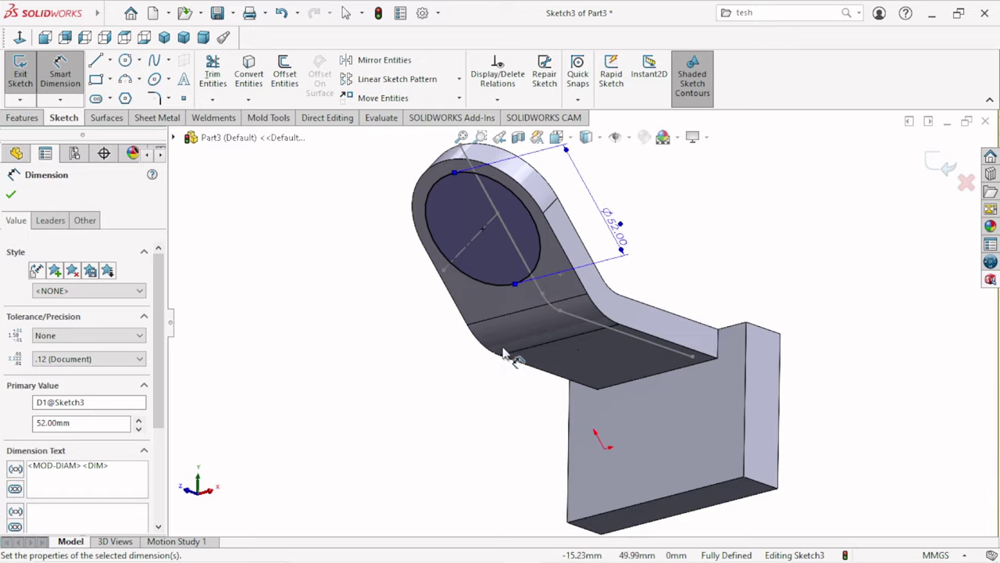
key(Escape)
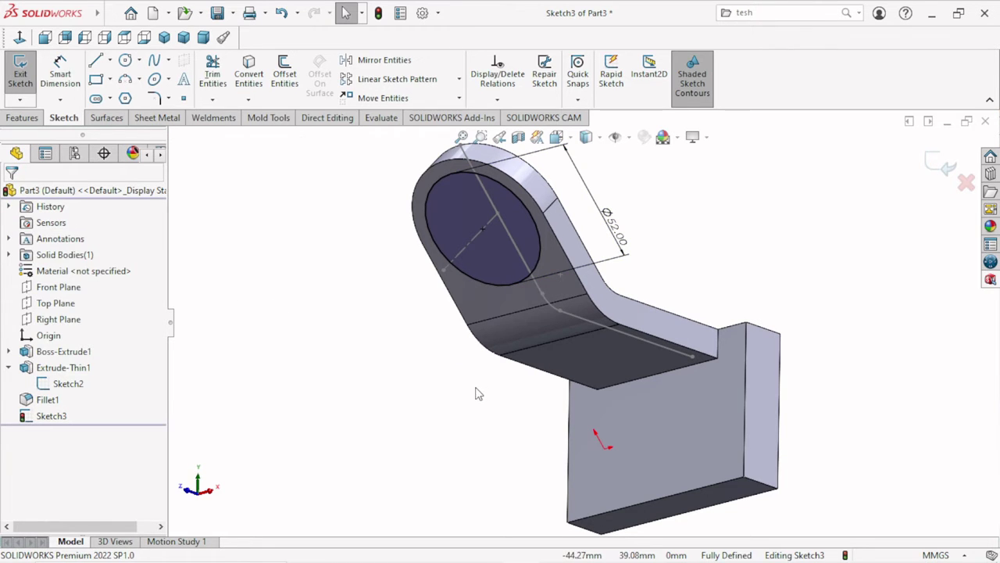
scroll(424, 353, up, 3)
scroll(391, 258, down, 4)
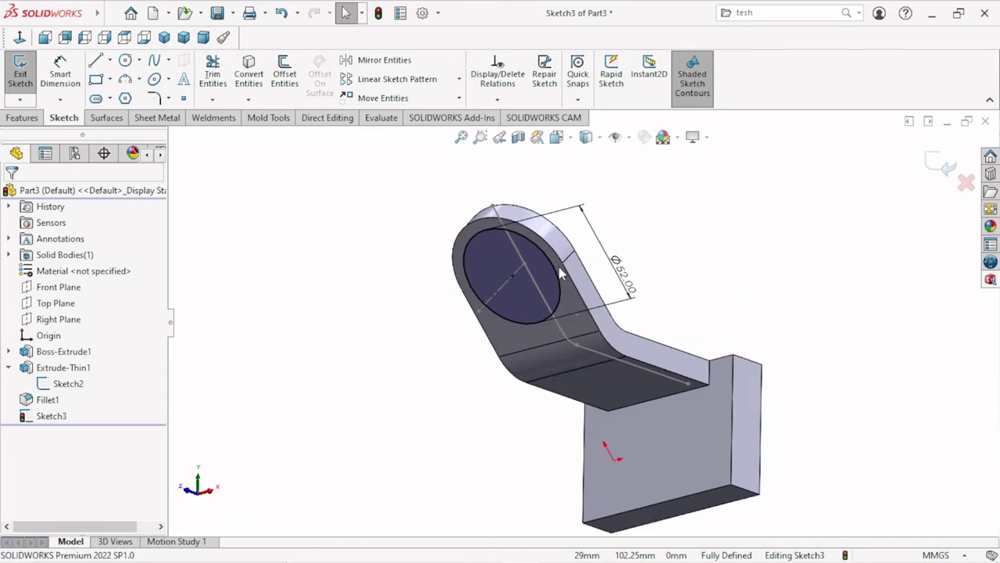
mouse_move(749, 314)
middle_down()
mouse_move(721, 284)
mouse_move(721, 328)
middle_up()
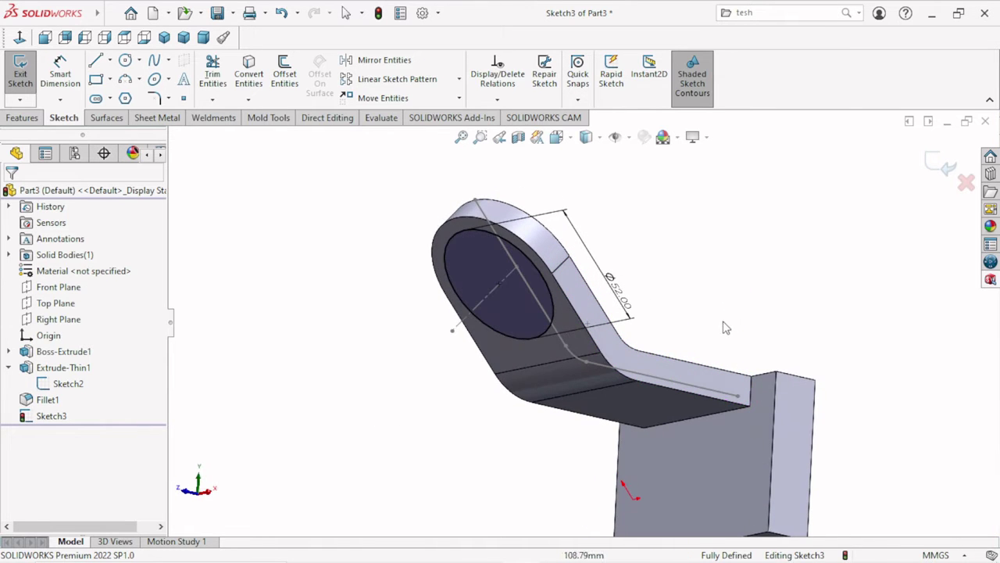
click(555, 377)
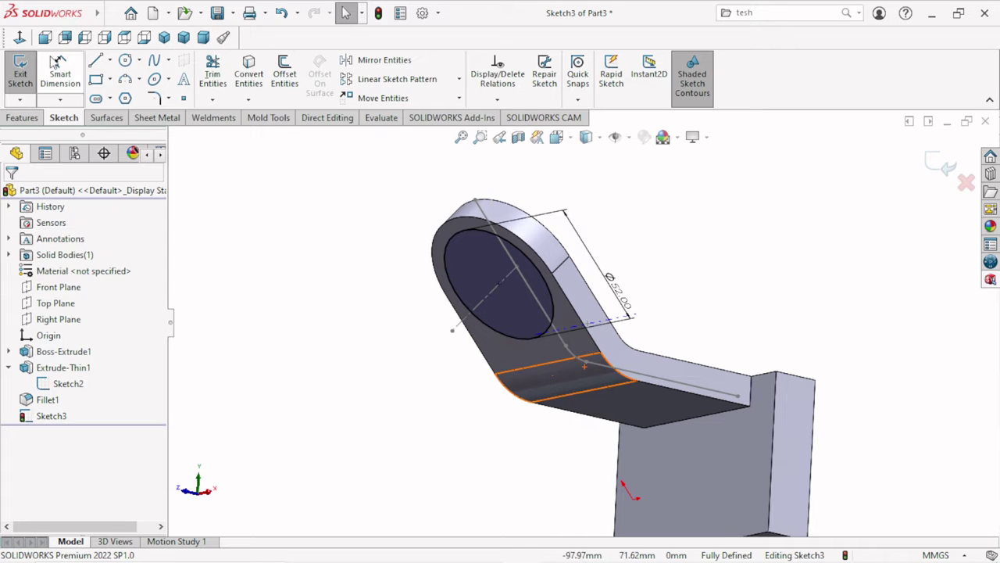
Extrude the Ø52 circle Up To Vertex at Point9@Sketch2 as Boss-Extrude2
click(24, 117)
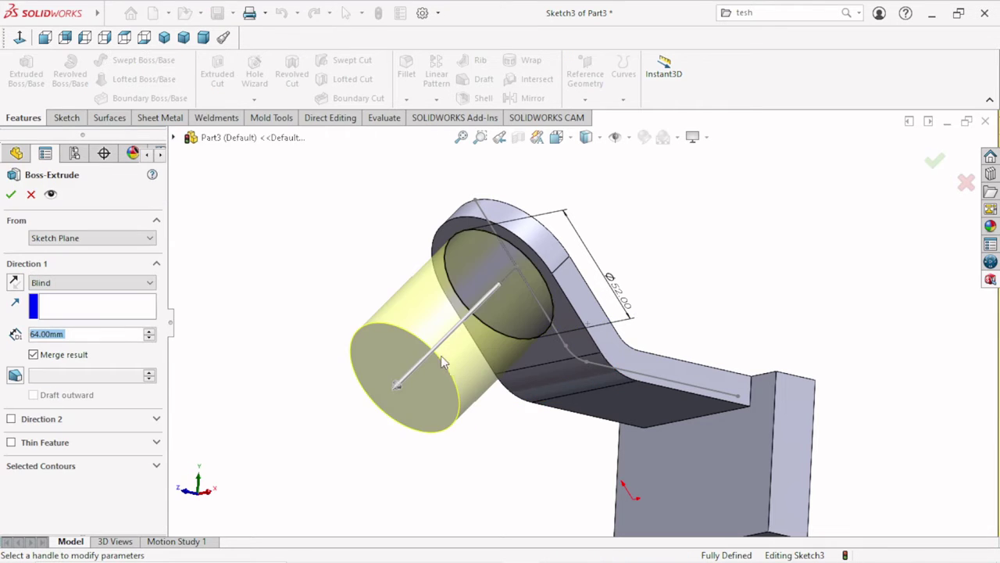
middle_drag(441, 355, 429, 380)
scroll(468, 340, down, 1)
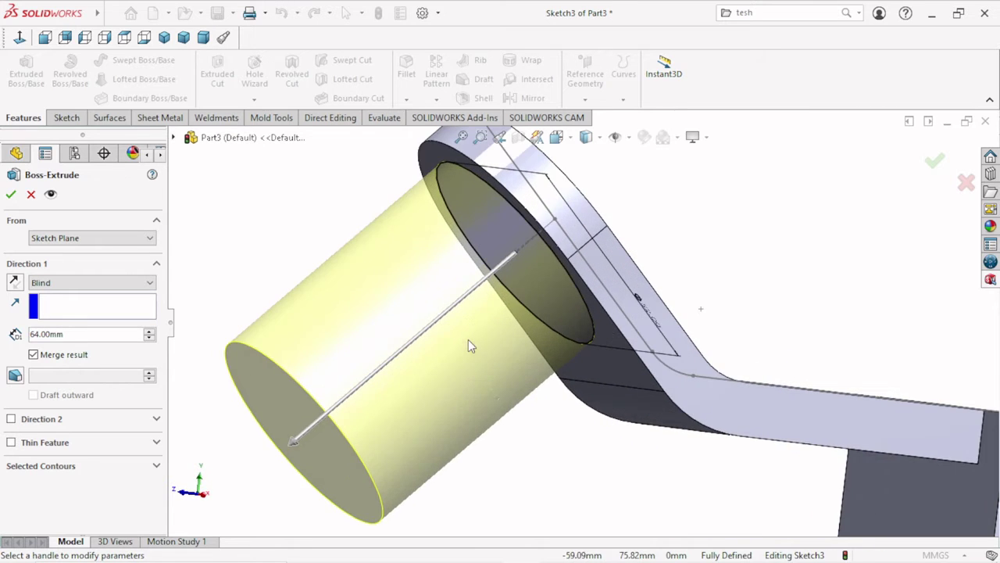
scroll(472, 328, down, 1)
scroll(473, 316, down, 1)
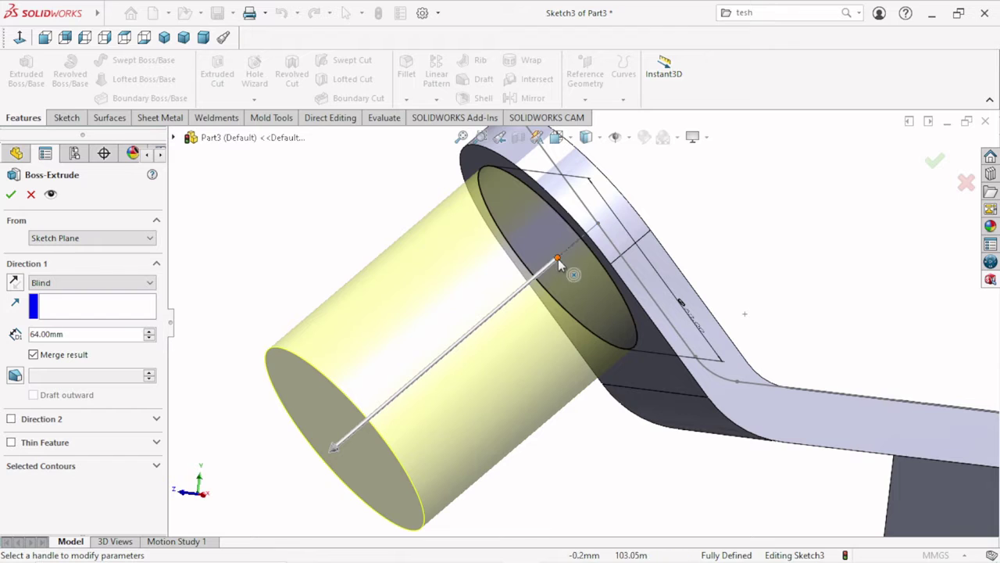
click(451, 348)
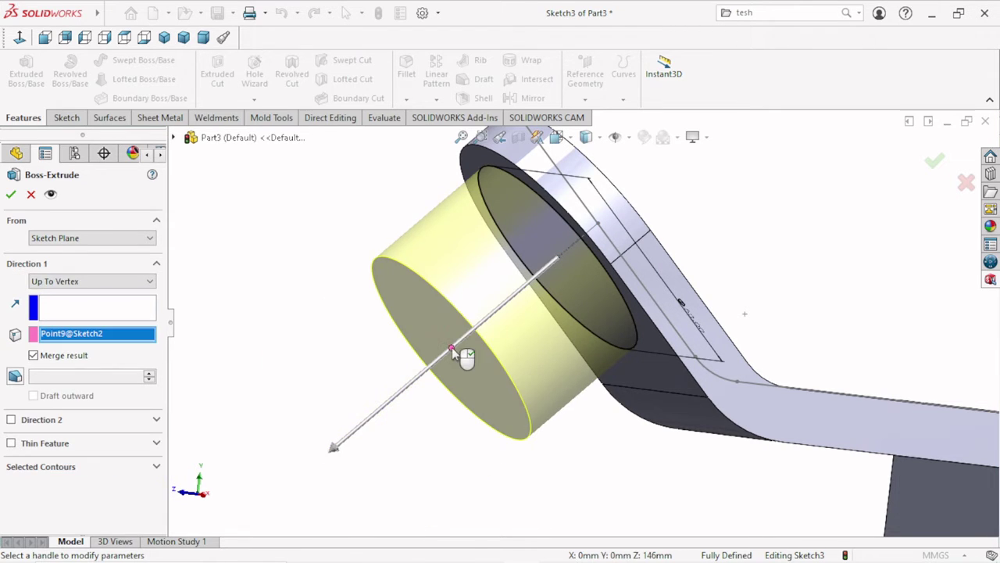
click(11, 197)
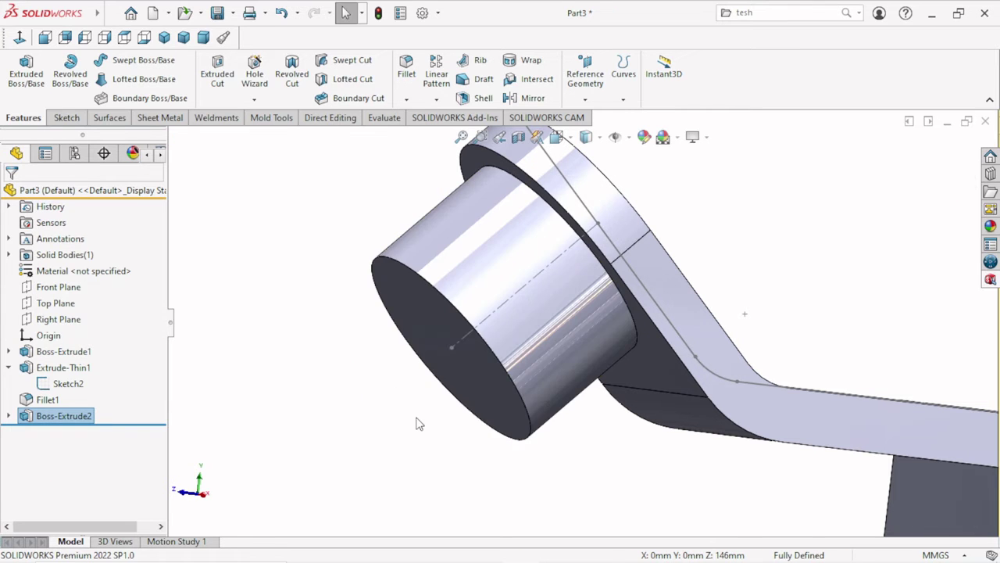
Orbit the finished bracket and show the arm's Sketch2 on the model
mouse_move(415, 422)
middle_down()
mouse_move(409, 391)
mouse_move(460, 424)
mouse_move(458, 339)
mouse_move(442, 401)
middle_up()
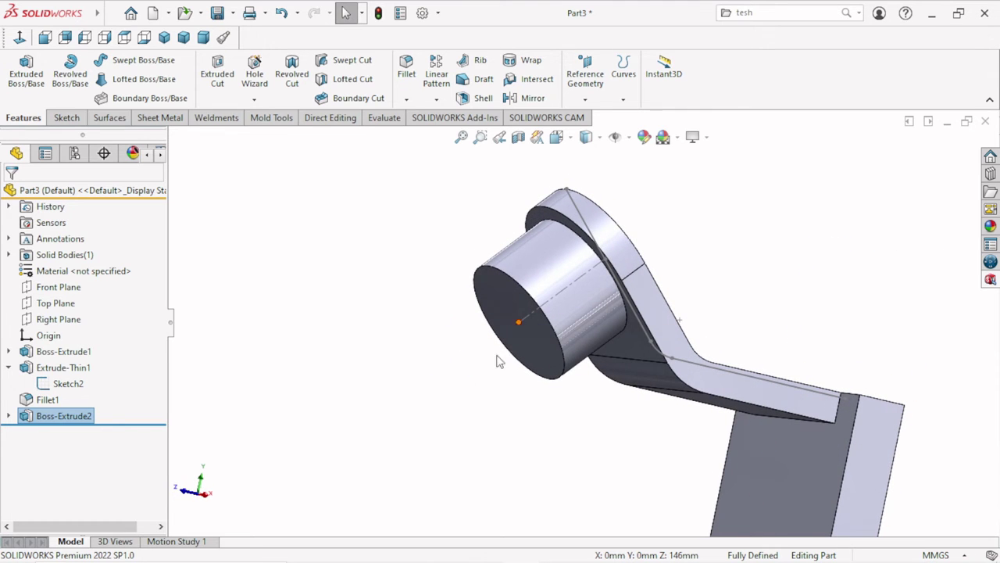
click(66, 384)
click(68, 358)
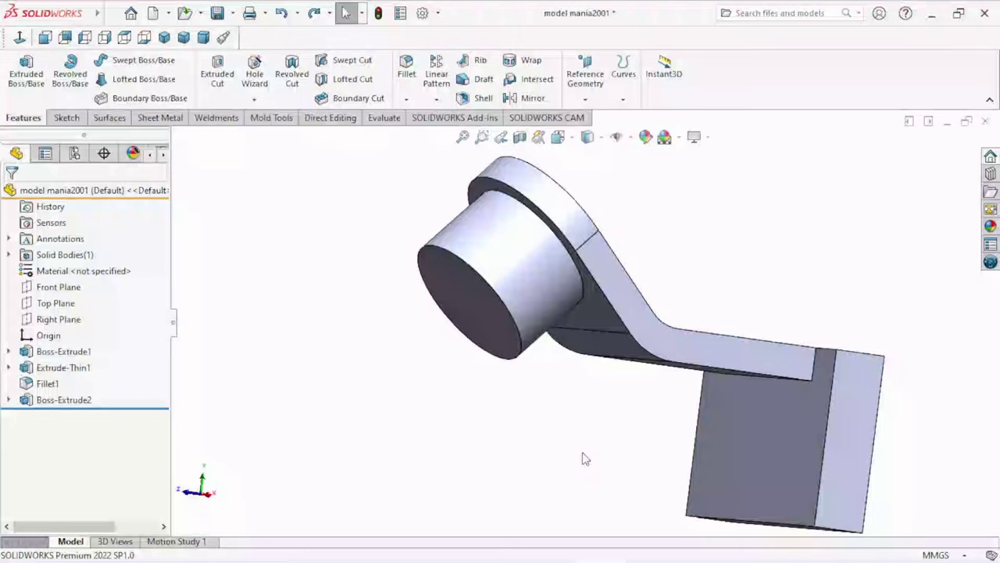
Delete the cylinder boss feature Boss-Extrude2
mouse_move(531, 436)
middle_down()
mouse_move(578, 425)
mouse_move(551, 420)
middle_up()
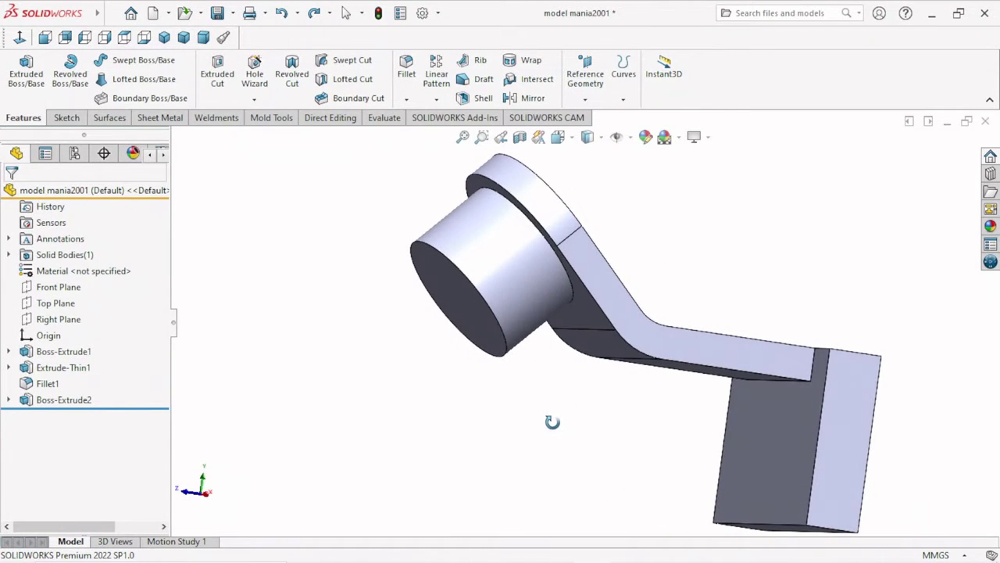
click(86, 403)
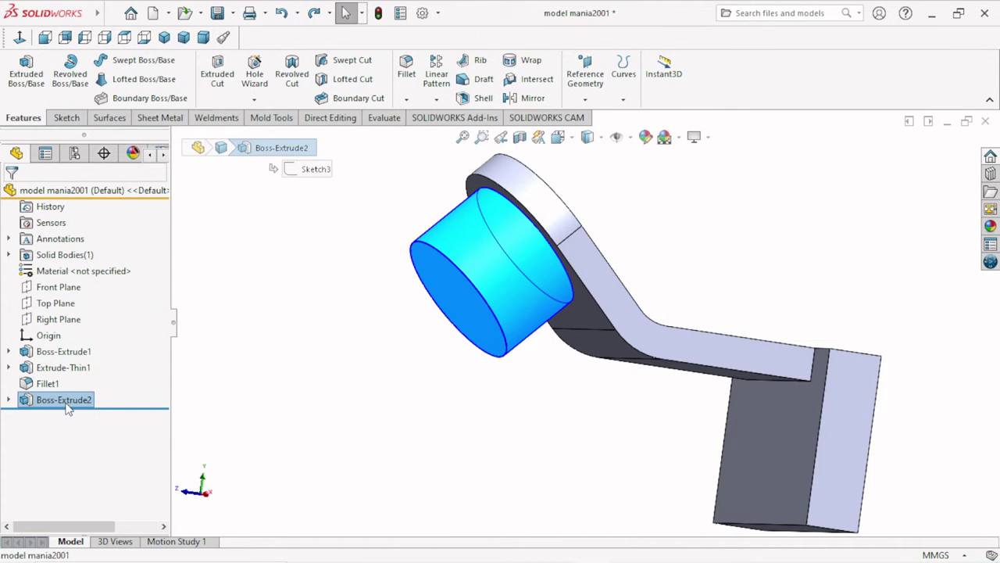
right_click(66, 400)
click(105, 319)
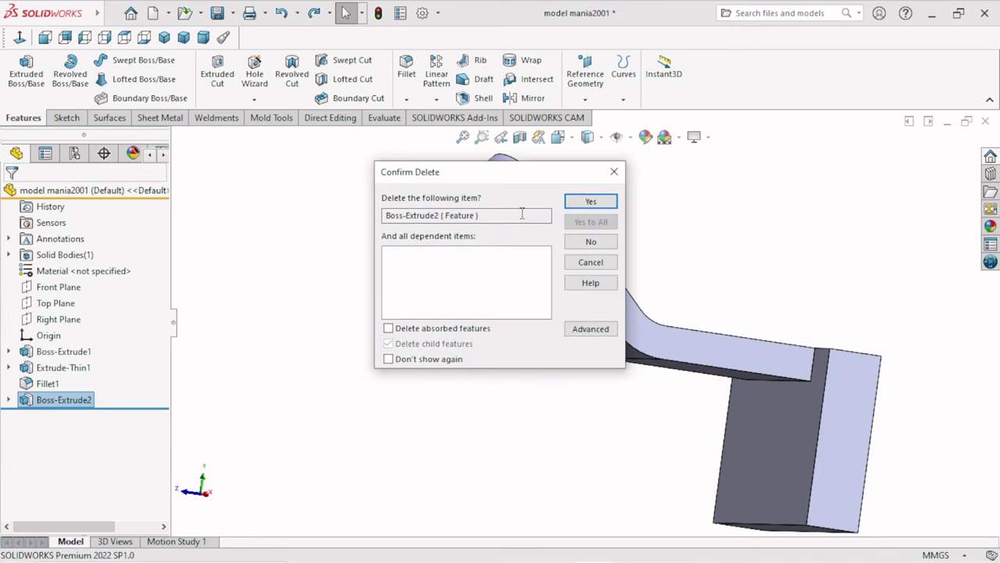
click(571, 203)
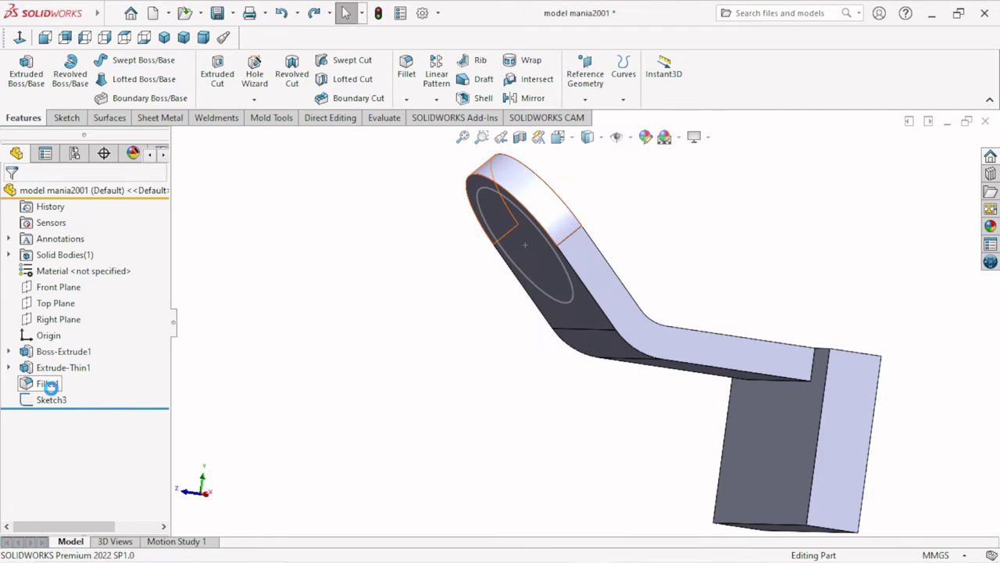
Delete Fillet1 and the thin arm extrusion Extrude-Thin1, then select Sketch2
right_click(54, 390)
click(94, 318)
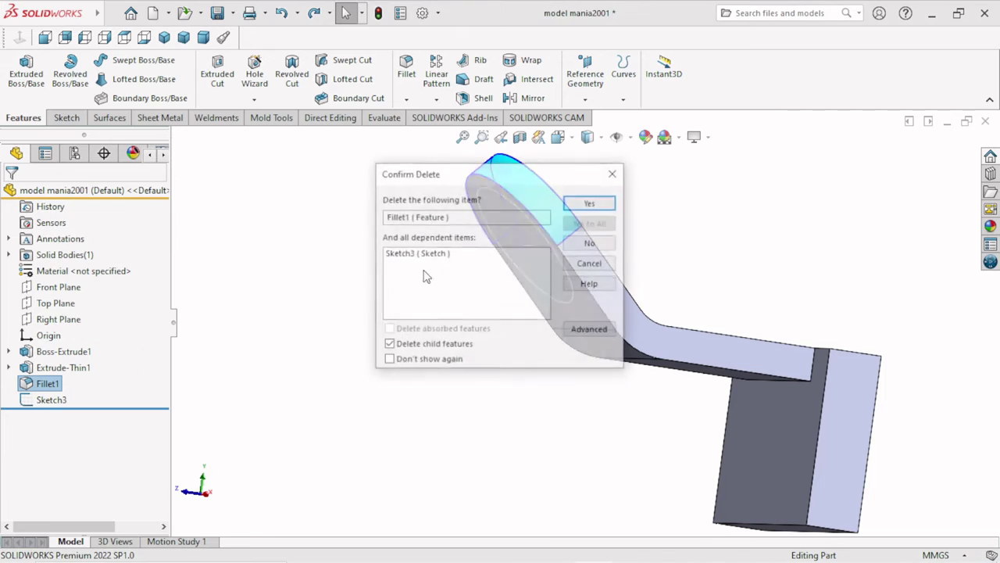
click(590, 203)
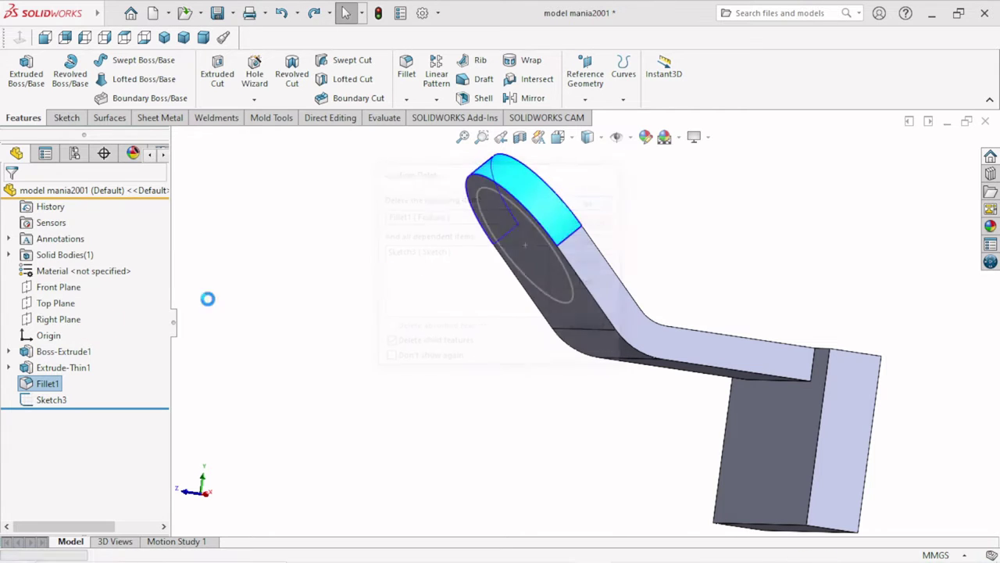
right_click(70, 368)
click(98, 319)
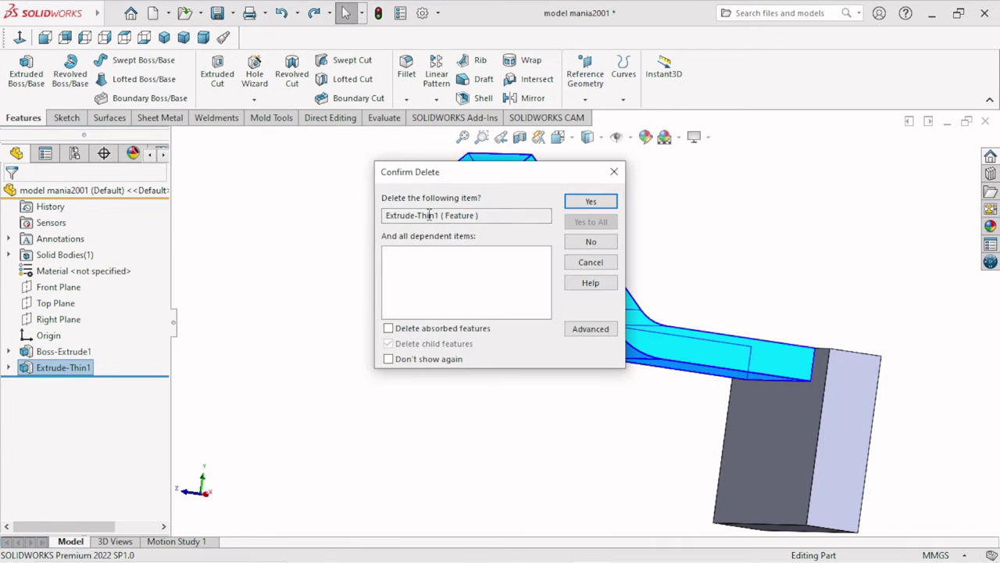
click(607, 207)
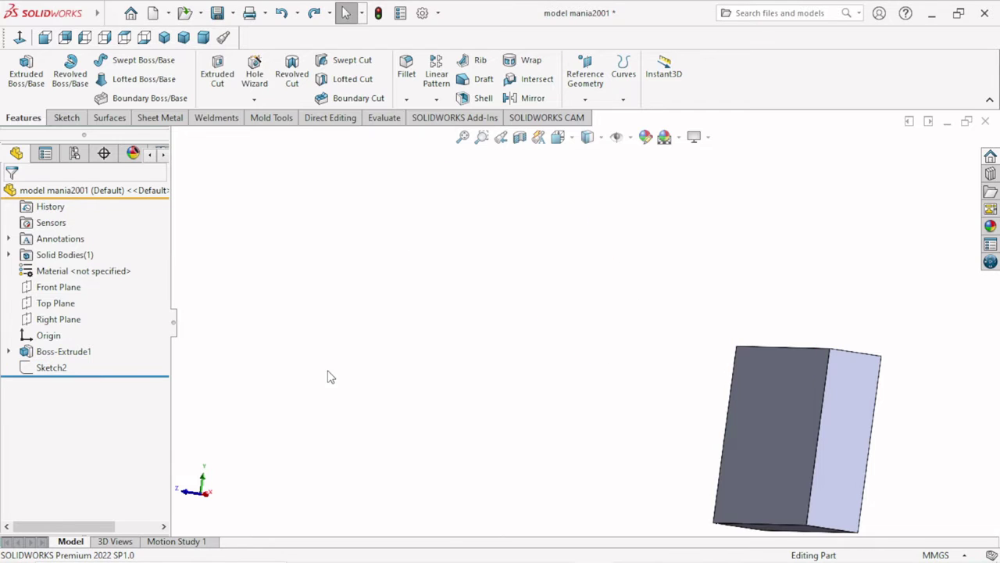
click(50, 367)
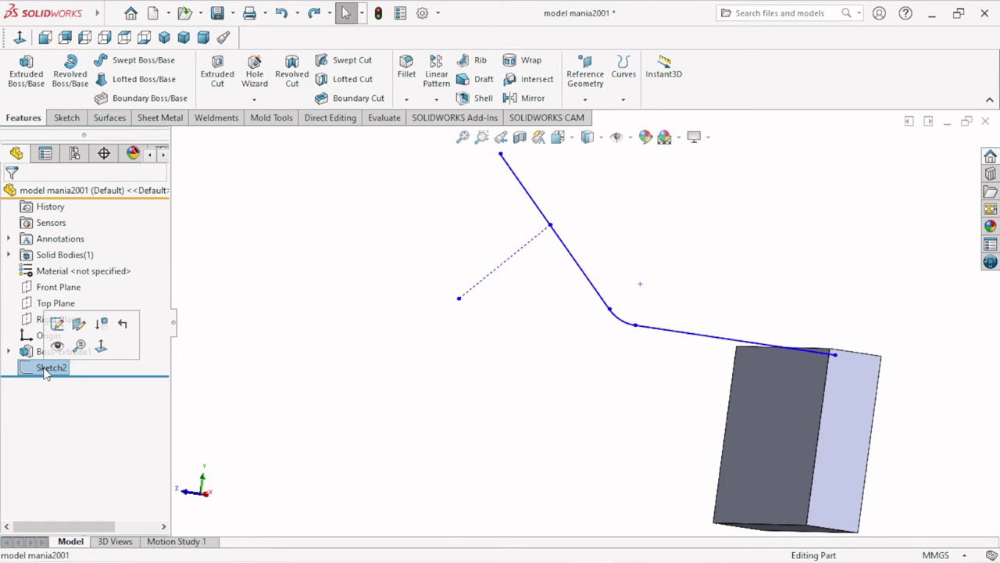
Edit Sketch2 in a face-on view and delete its 44.00 and 64.00 dimensions
click(58, 324)
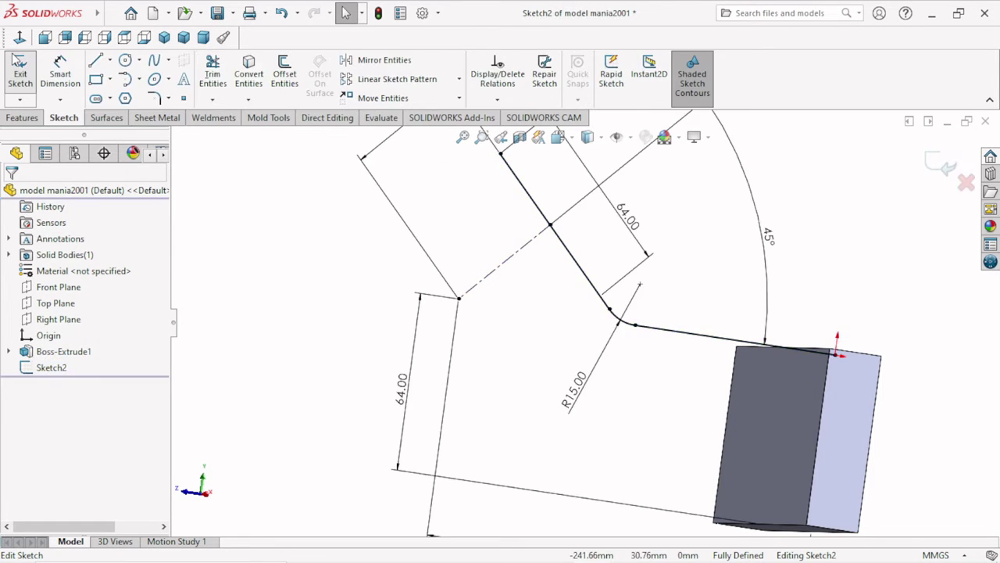
click(25, 44)
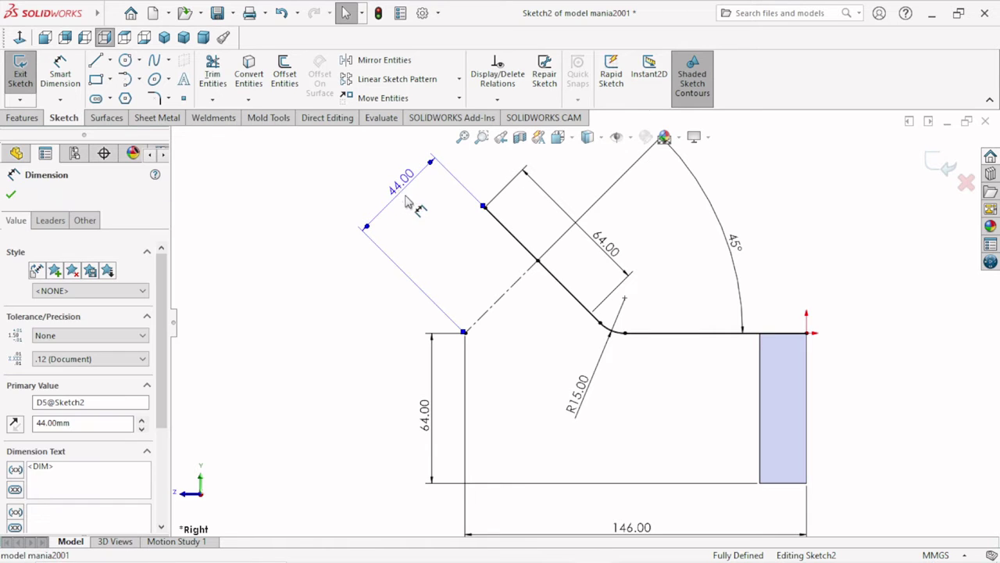
right_click(414, 205)
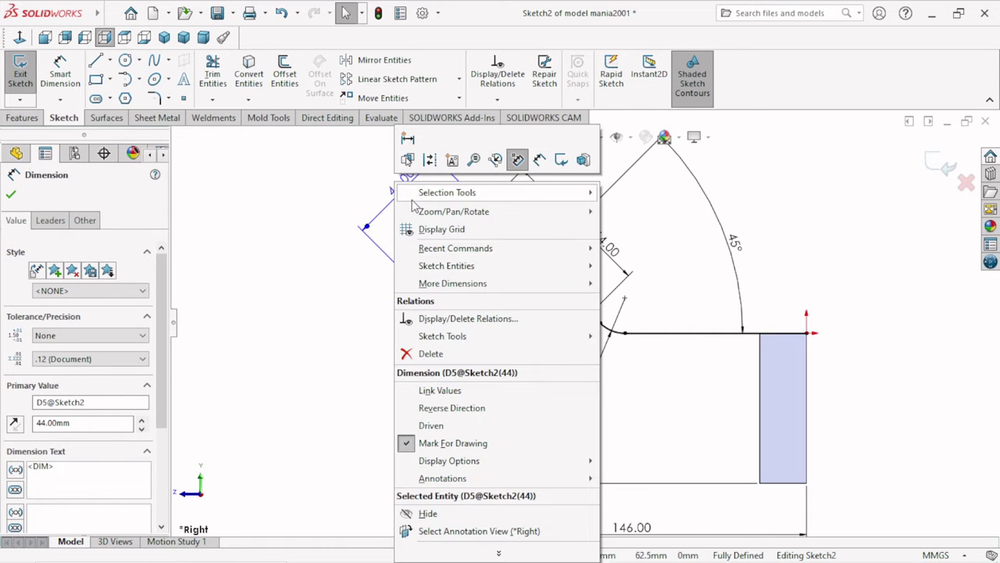
click(441, 354)
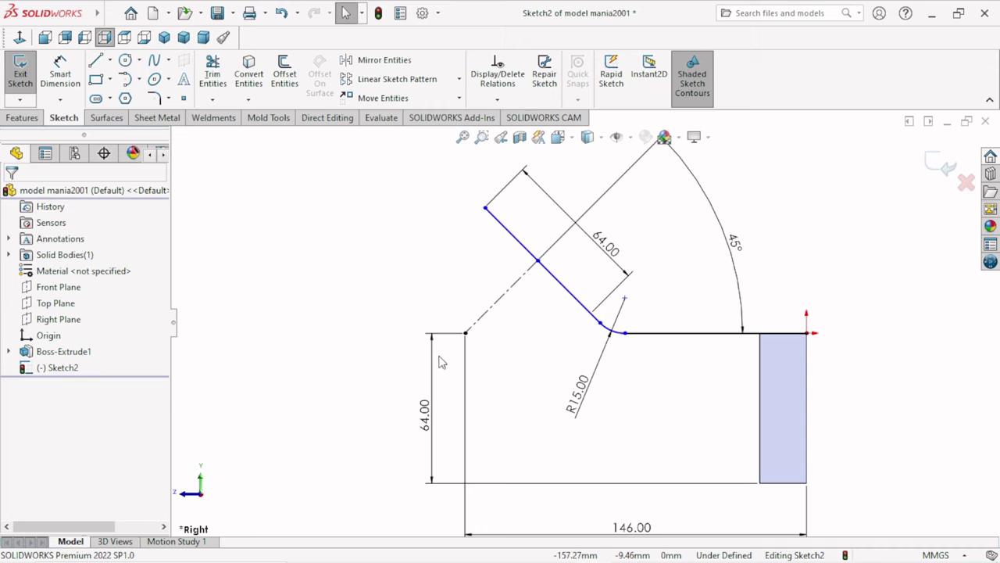
click(604, 265)
right_click(605, 264)
click(639, 352)
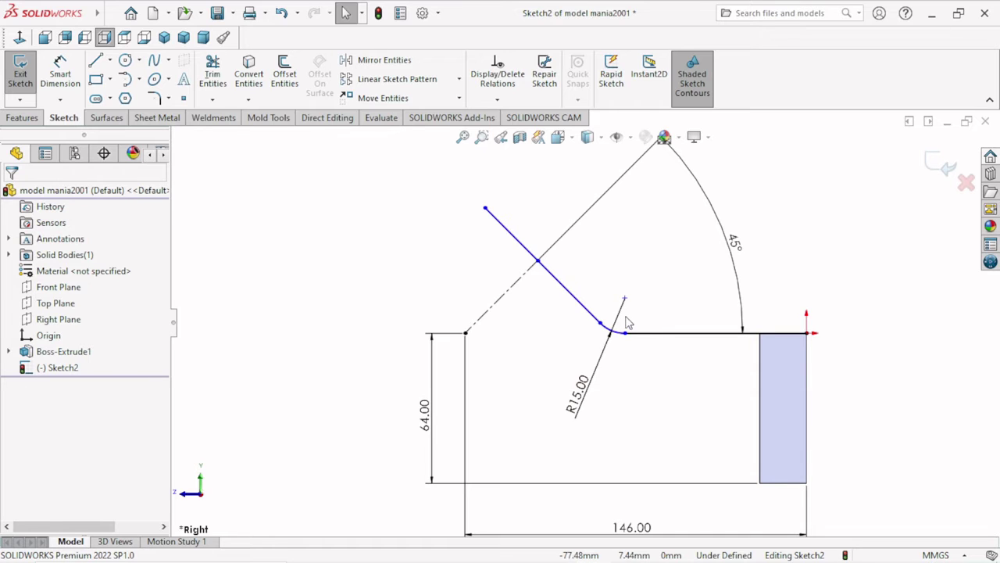
key(ctrl+Left)
key(ctrl+Left)
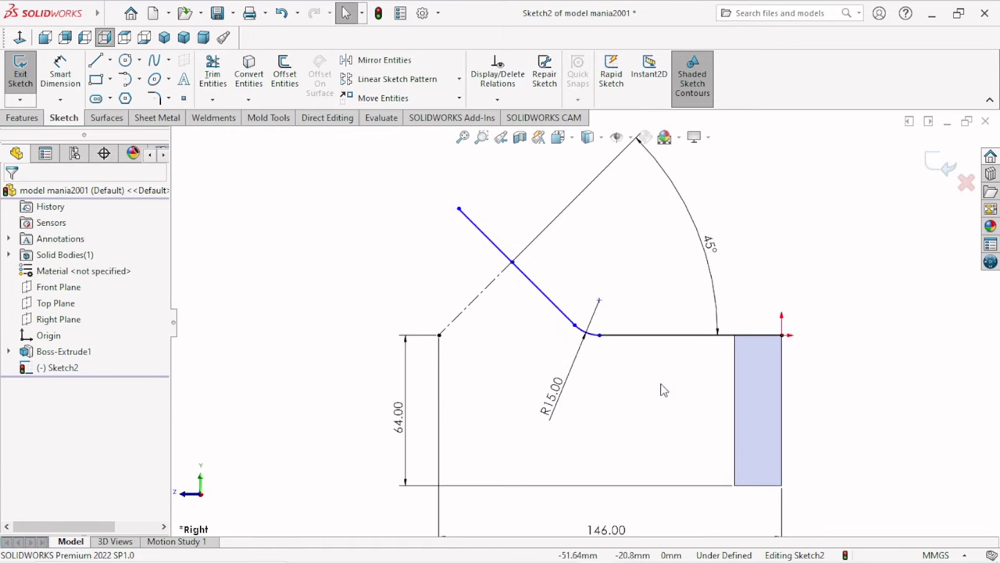
key(z)
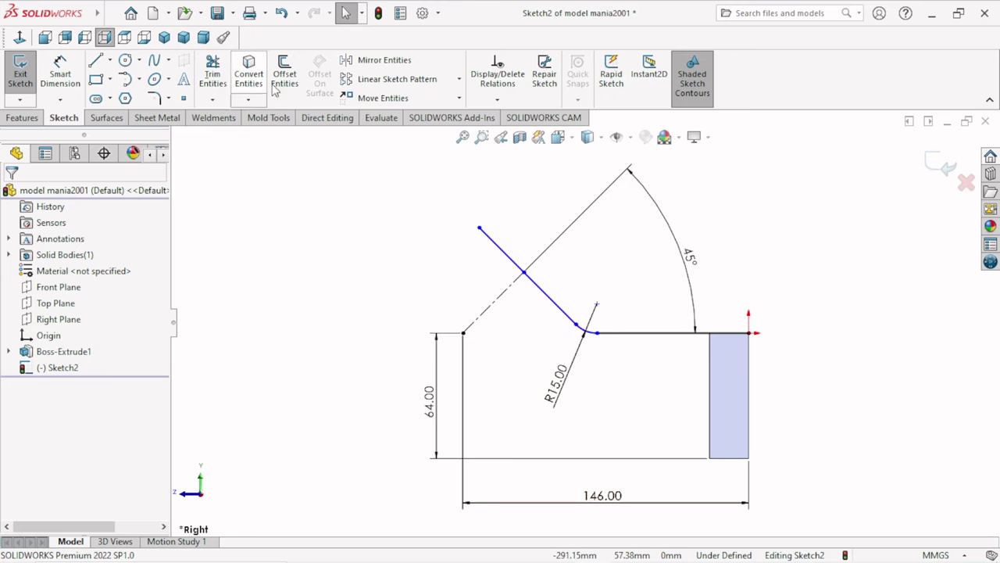
Cancel an Offset Entities attempt and start a Smart Dimension on the slanted arm line
click(286, 81)
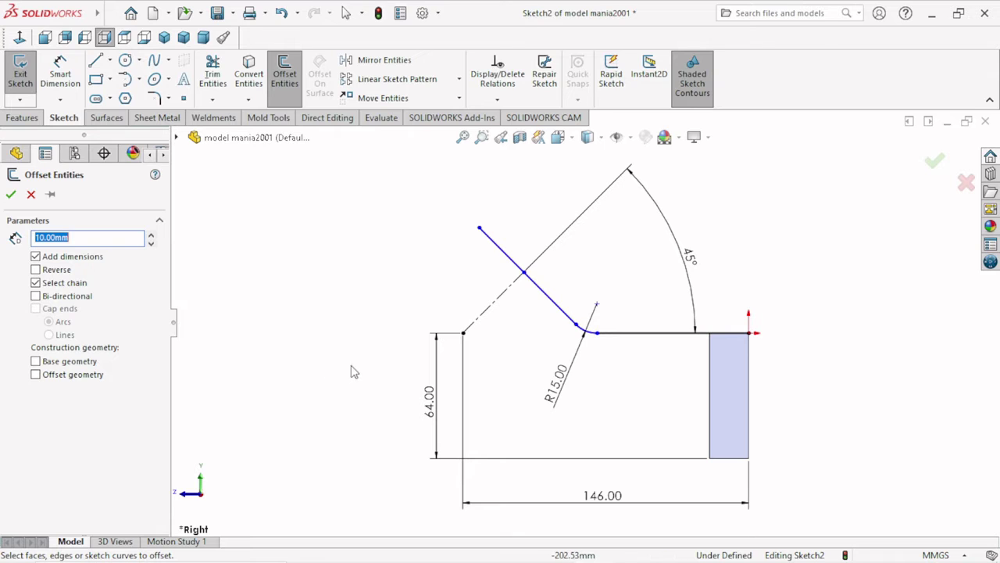
click(30, 194)
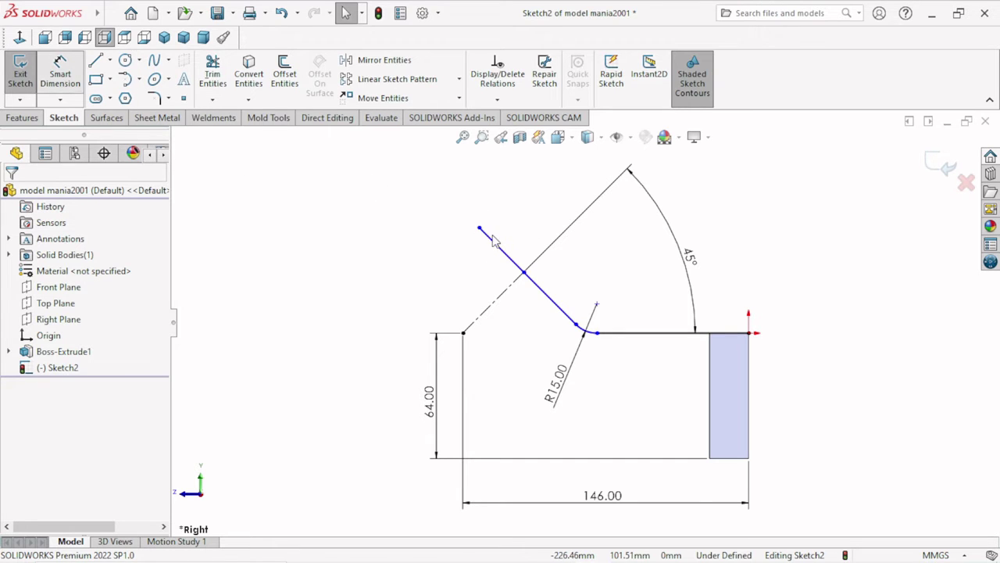
key(d)
click(516, 289)
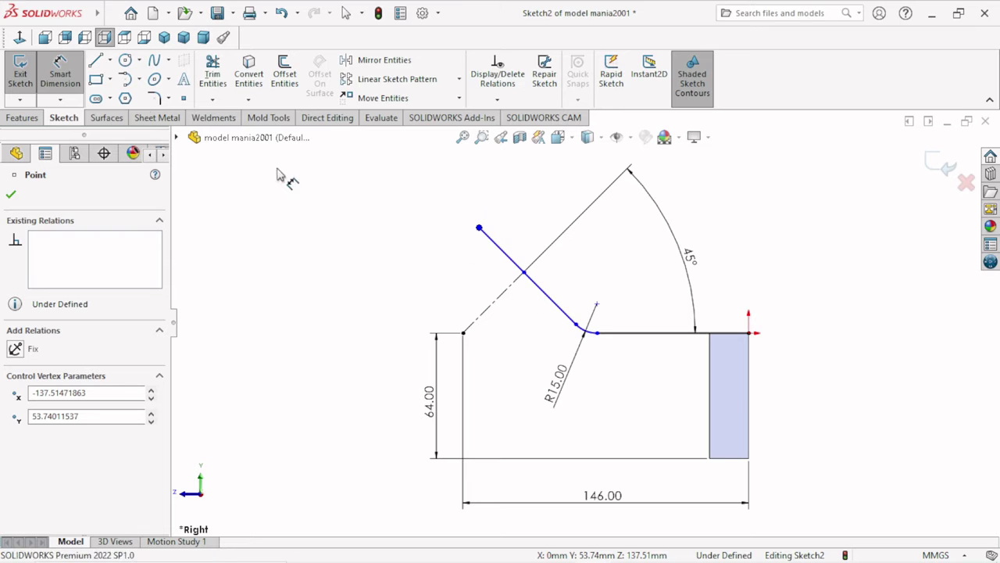
click(494, 250)
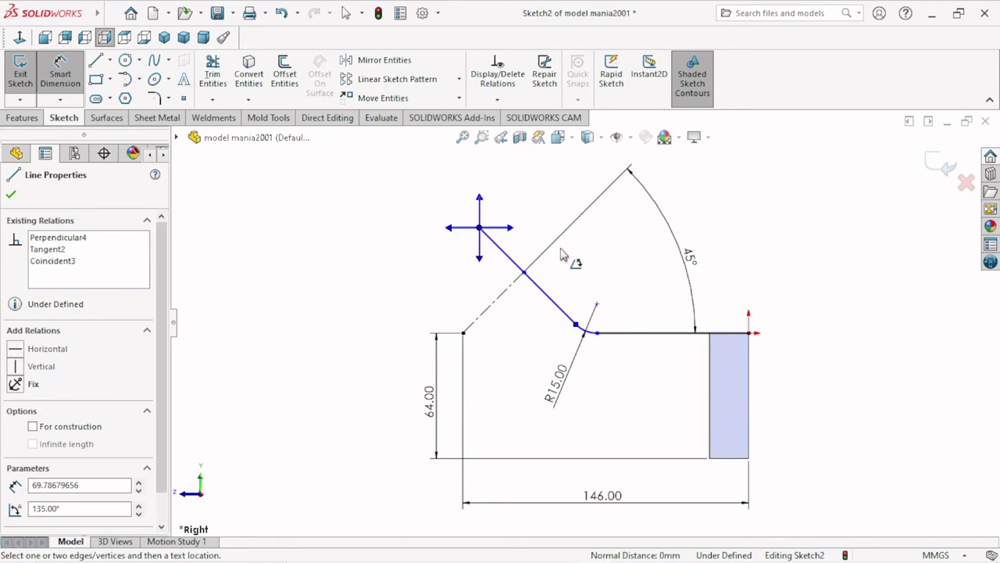
key(Escape)
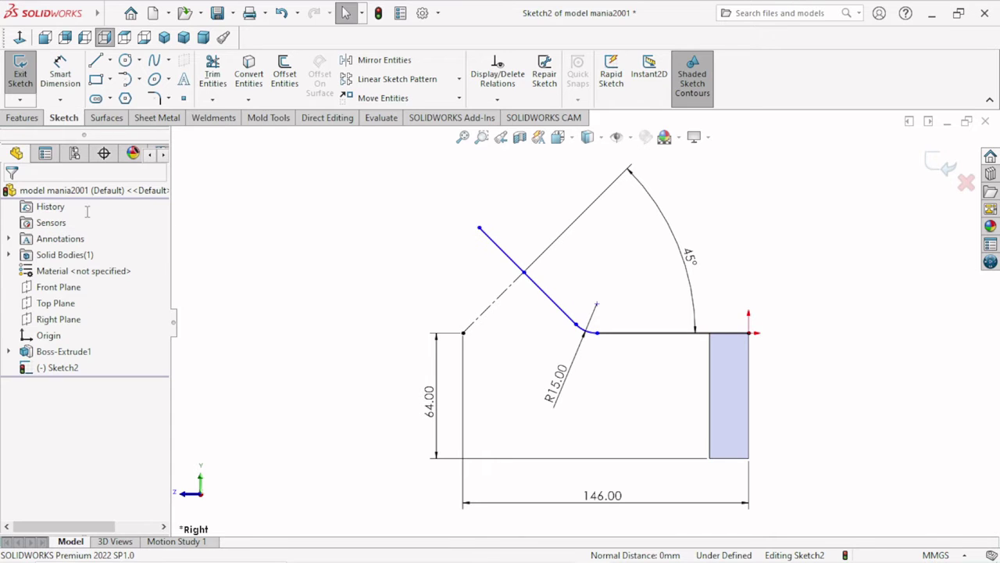
click(60, 74)
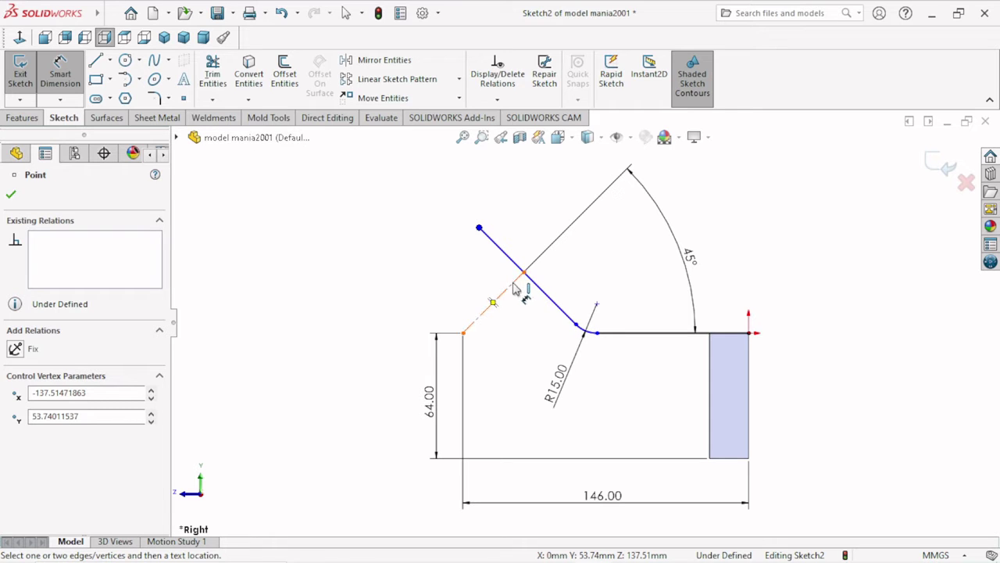
click(550, 290)
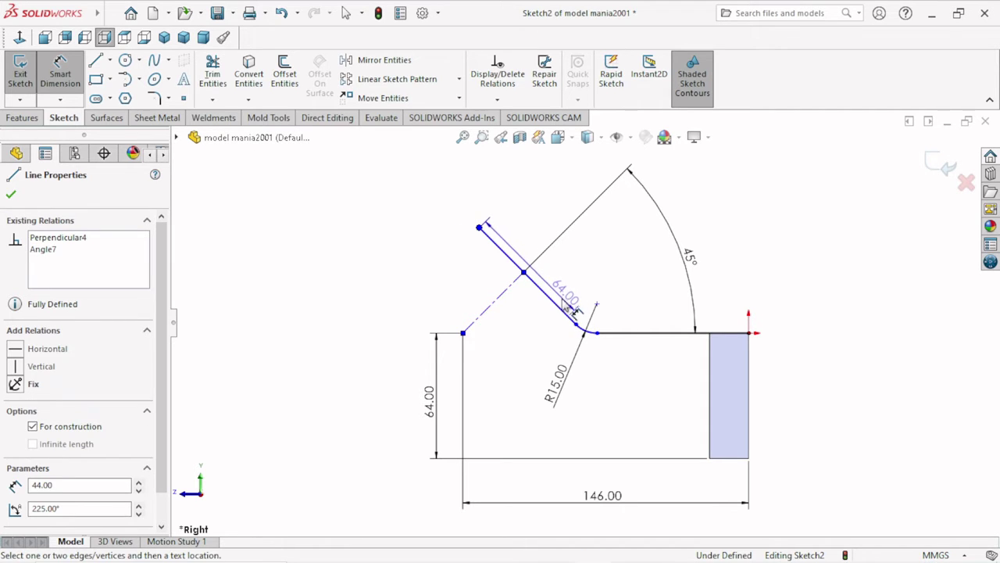
Place and accept the 64.00 length dimension beside the slanted arm line
click(579, 264)
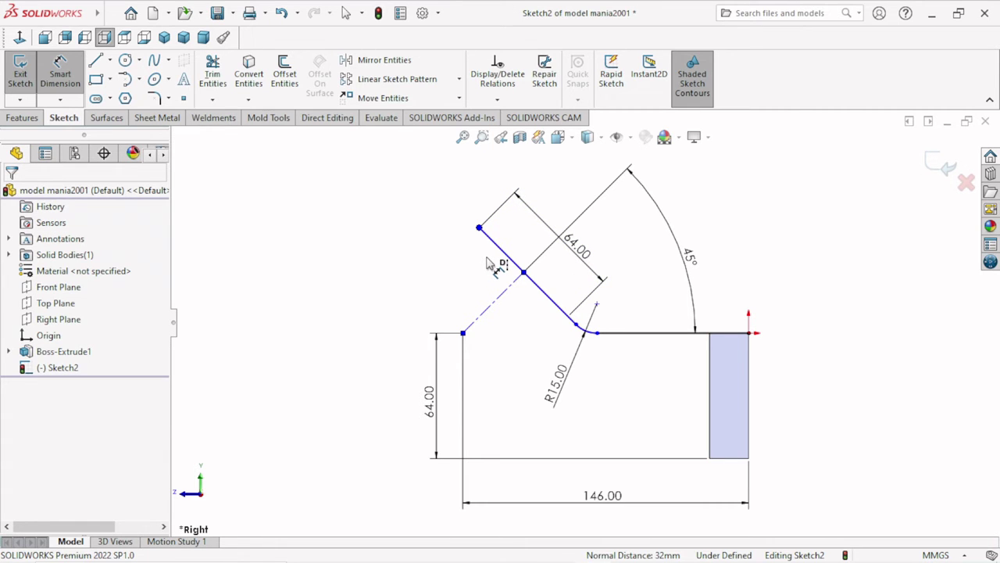
double_click(570, 249)
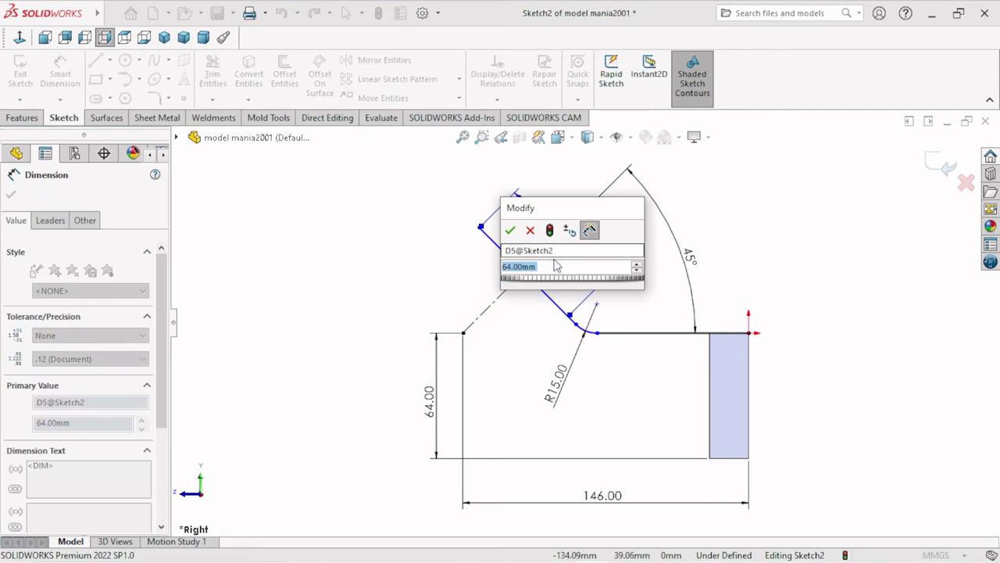
click(511, 231)
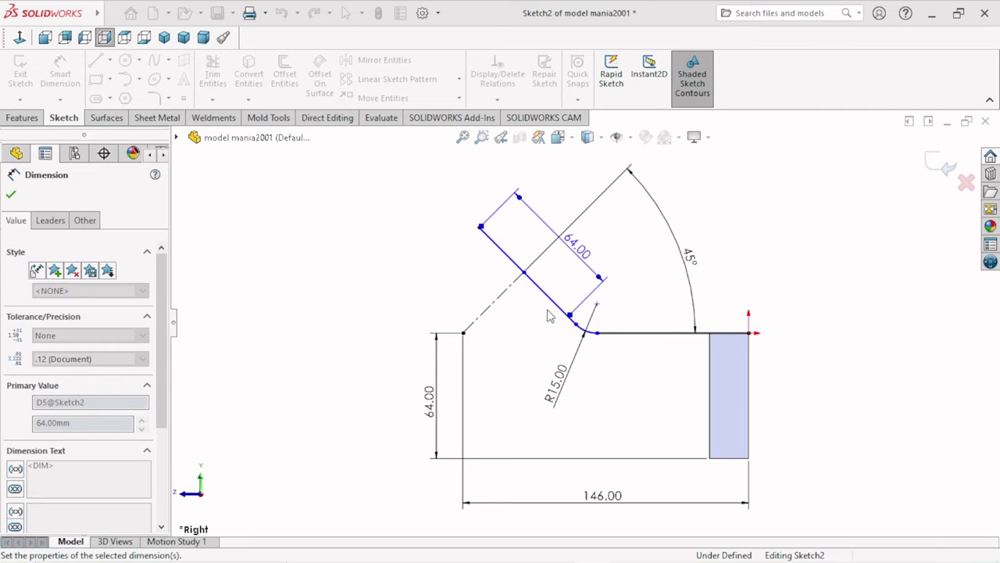
scroll(602, 319, down, 2)
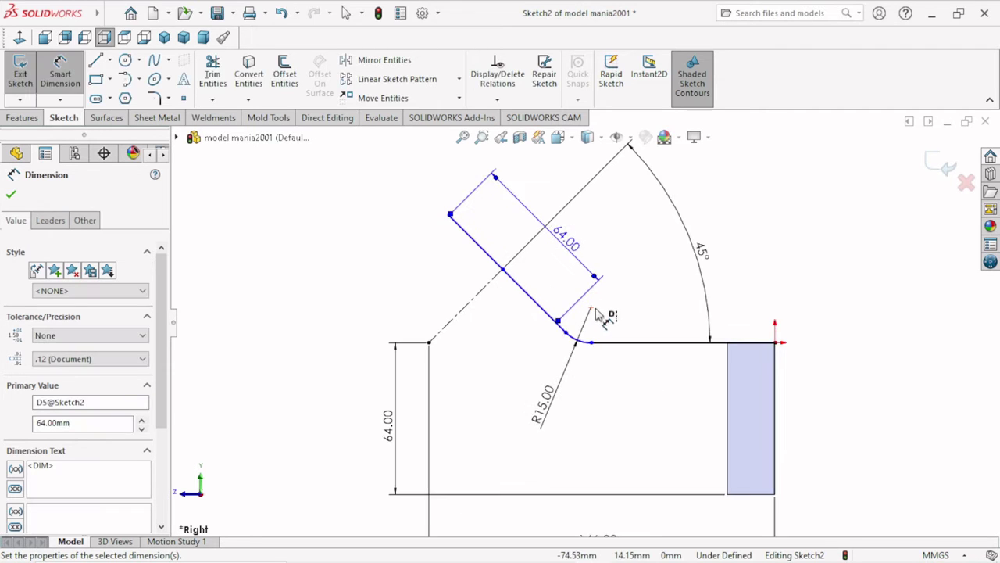
scroll(623, 355, up, 2)
scroll(623, 356, up, 2)
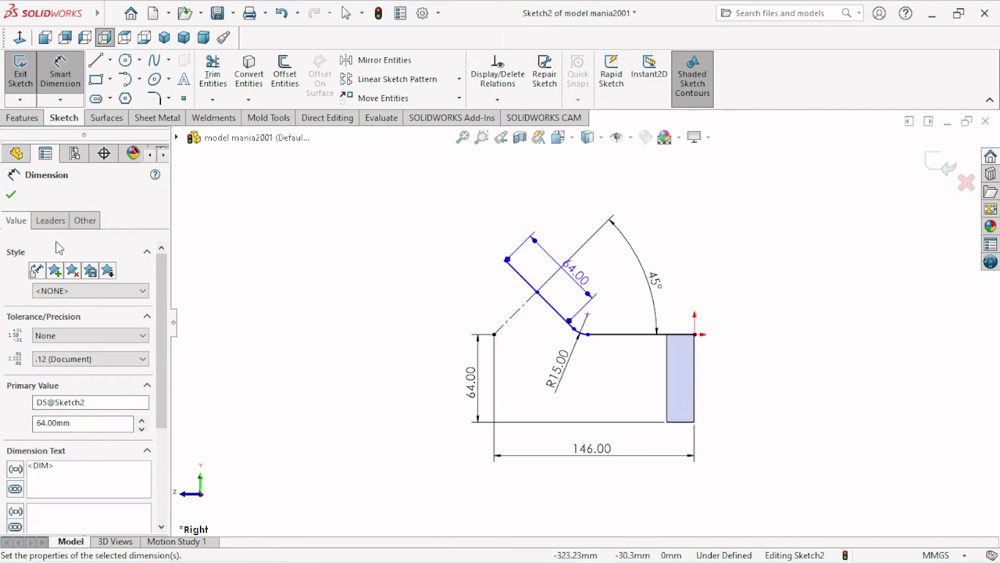
click(11, 194)
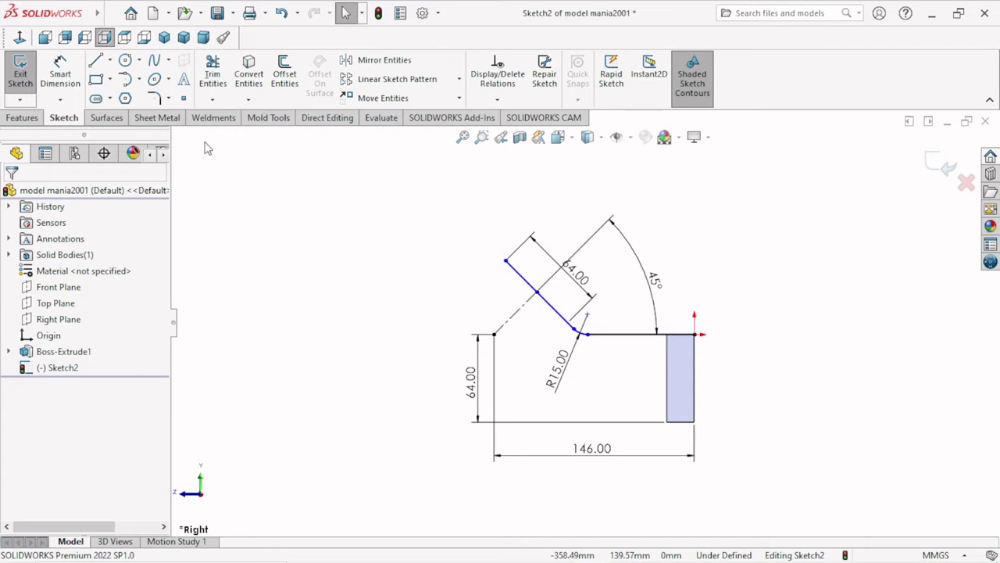
click(284, 68)
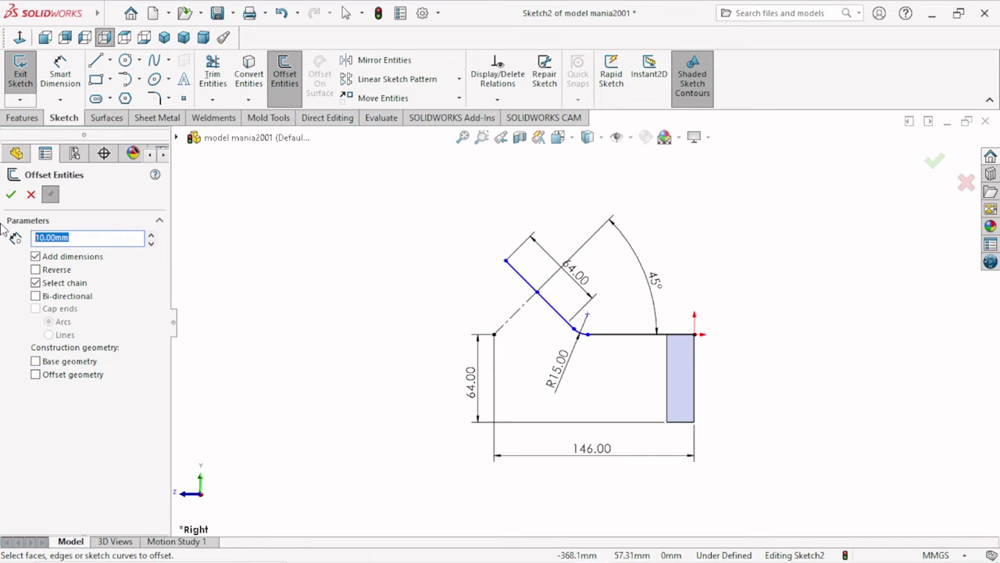
Offset the bent arm line chain by 12 mm to the reversed, lower side
text(12)
key(Return)
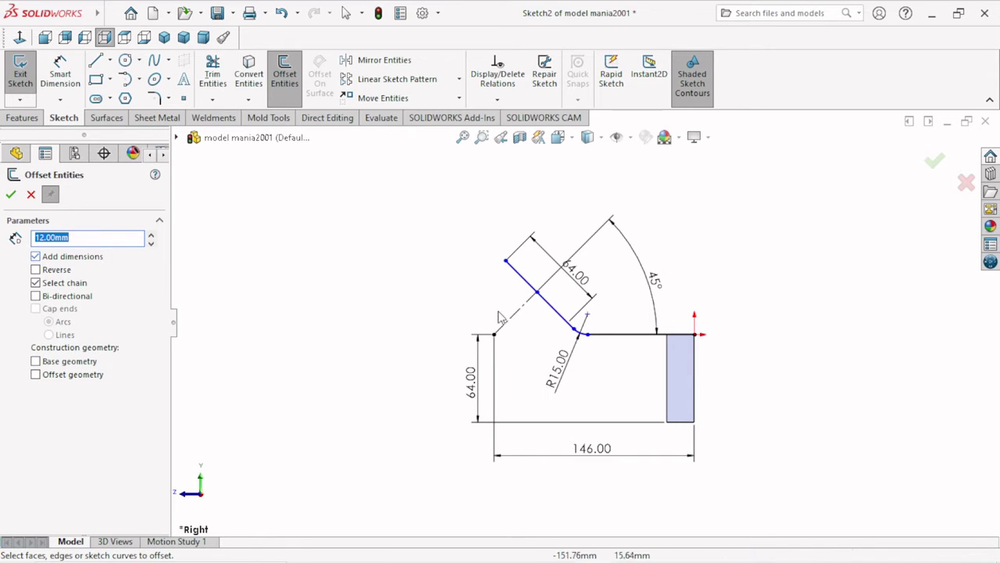
click(556, 310)
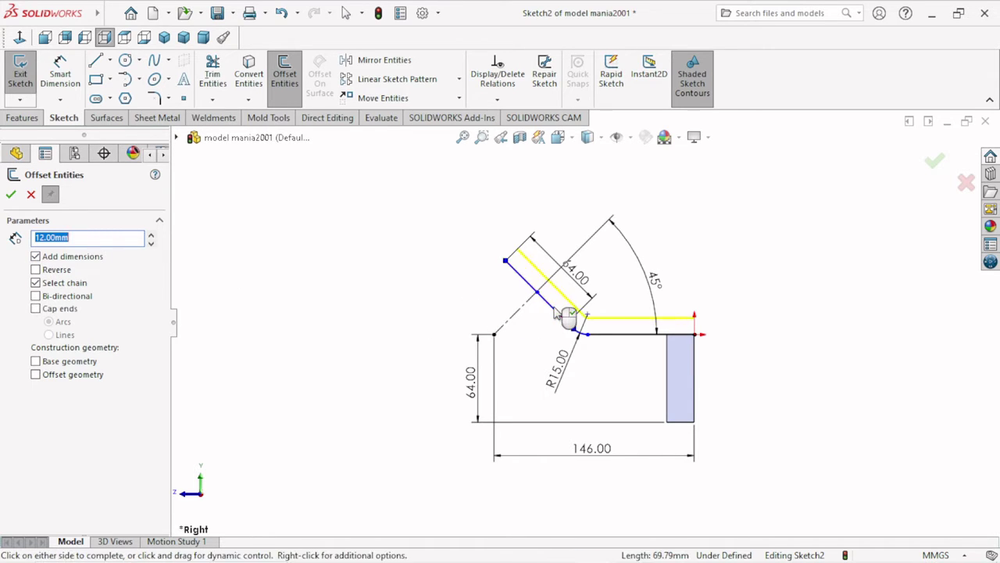
click(36, 269)
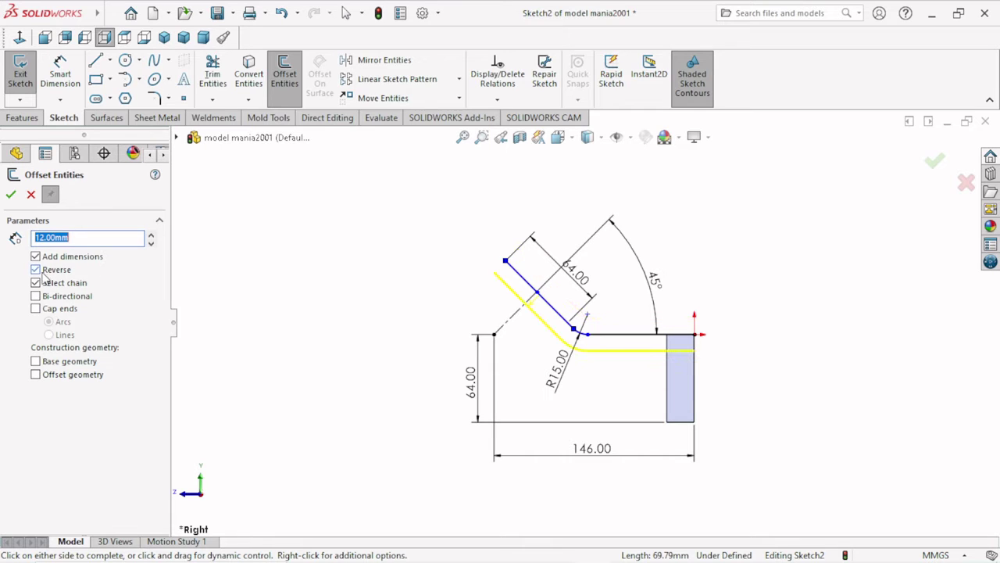
click(15, 194)
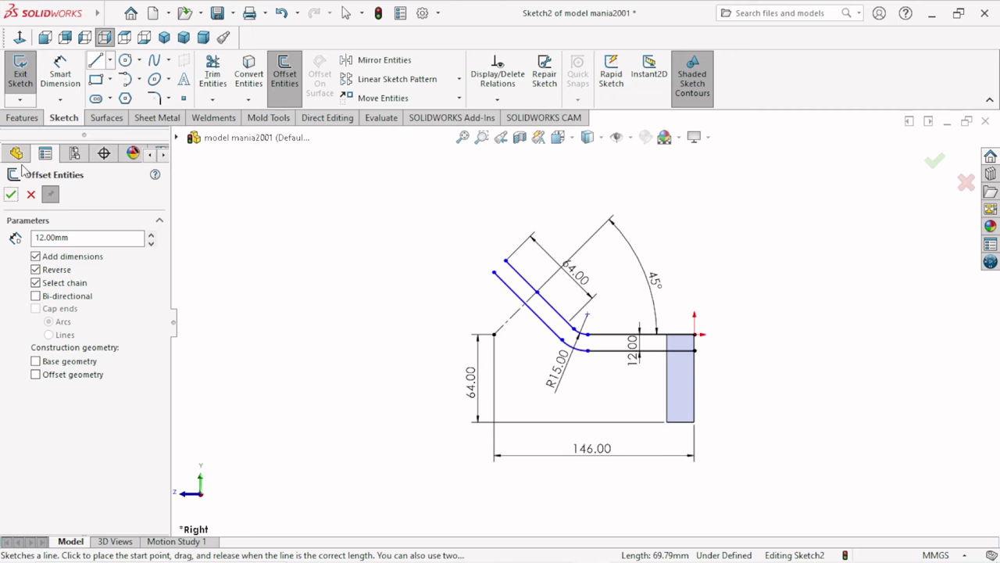
Close the strip's right end with a 12 mm vertical line
key(Escape)
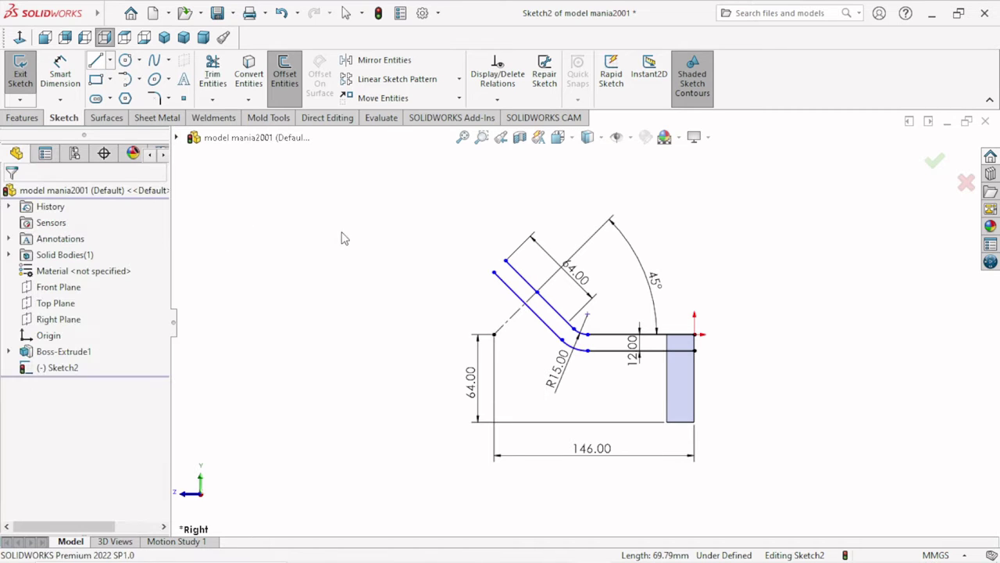
click(96, 65)
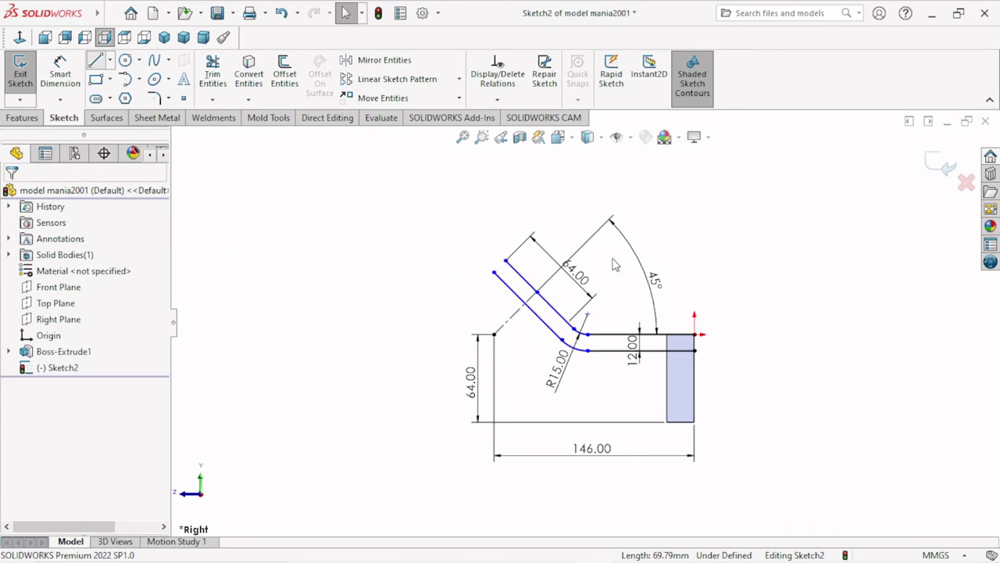
scroll(723, 395, down, 2)
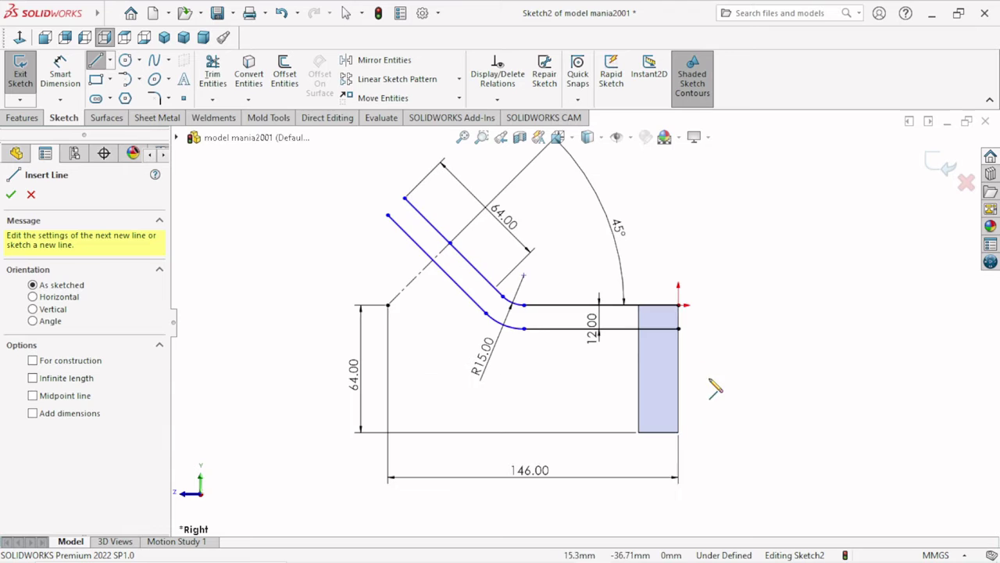
click(679, 304)
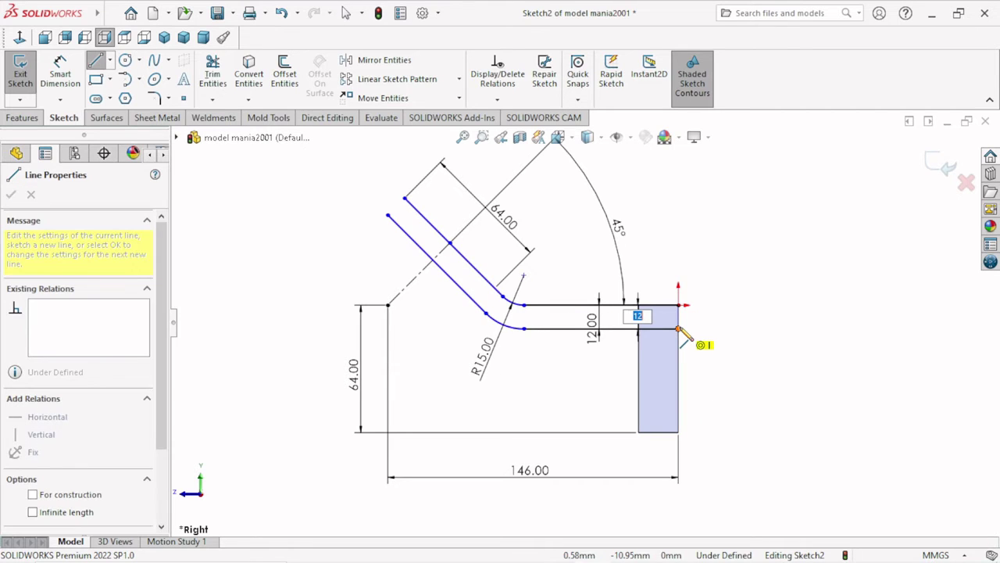
click(679, 328)
right_click(719, 318)
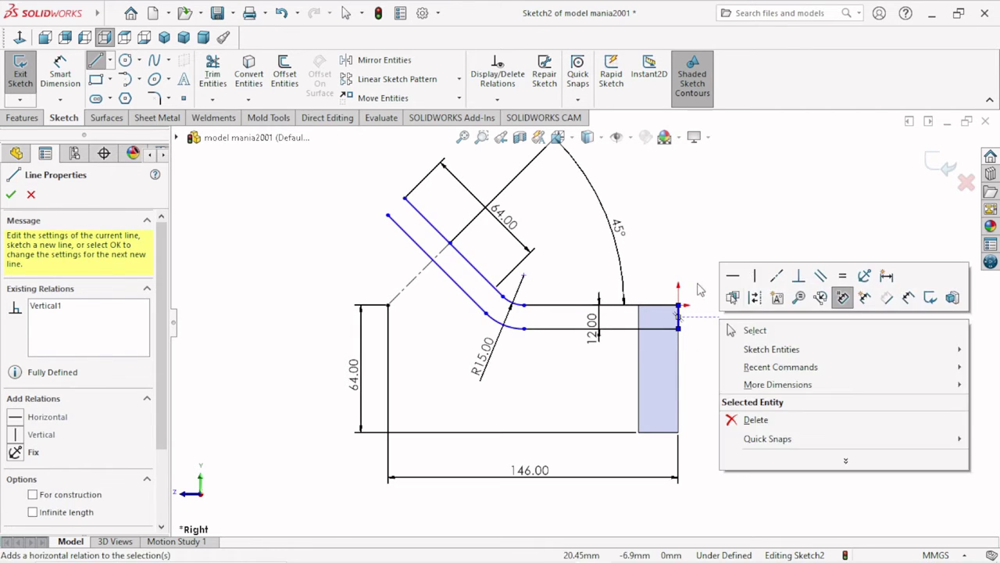
key(Escape)
Cap the arm's tip with a perpendicular line, closing the arm profile
click(389, 215)
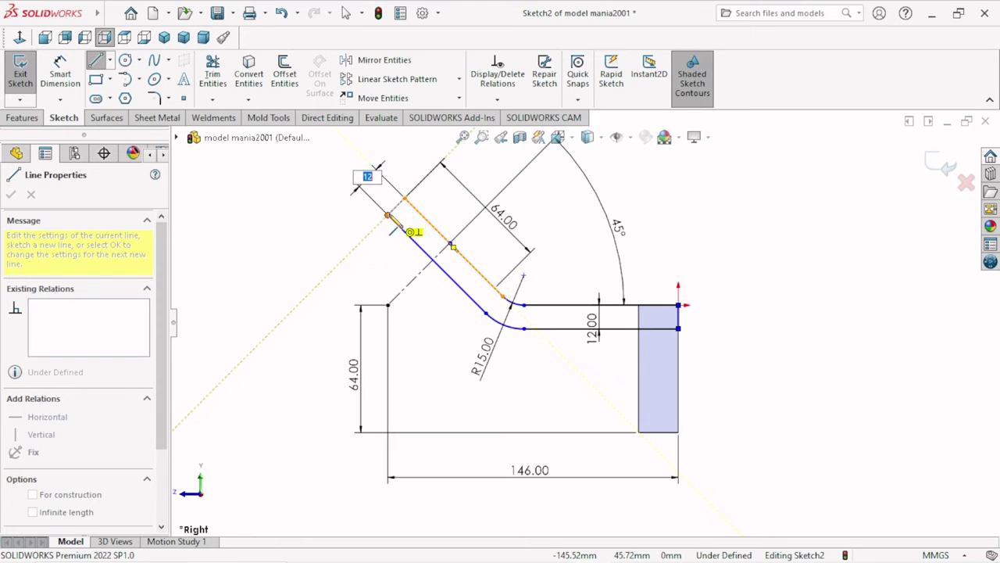
click(404, 199)
right_click(337, 232)
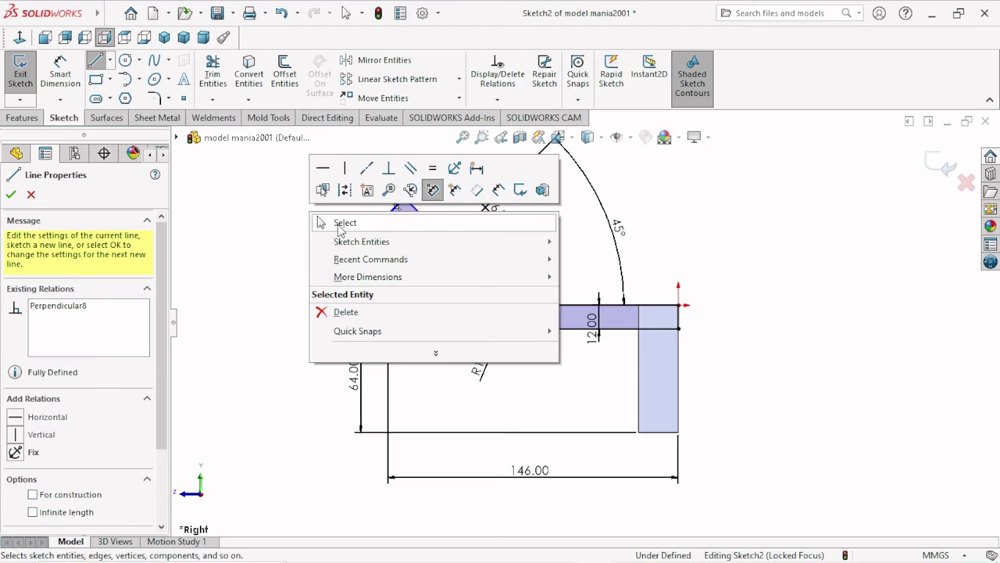
click(336, 224)
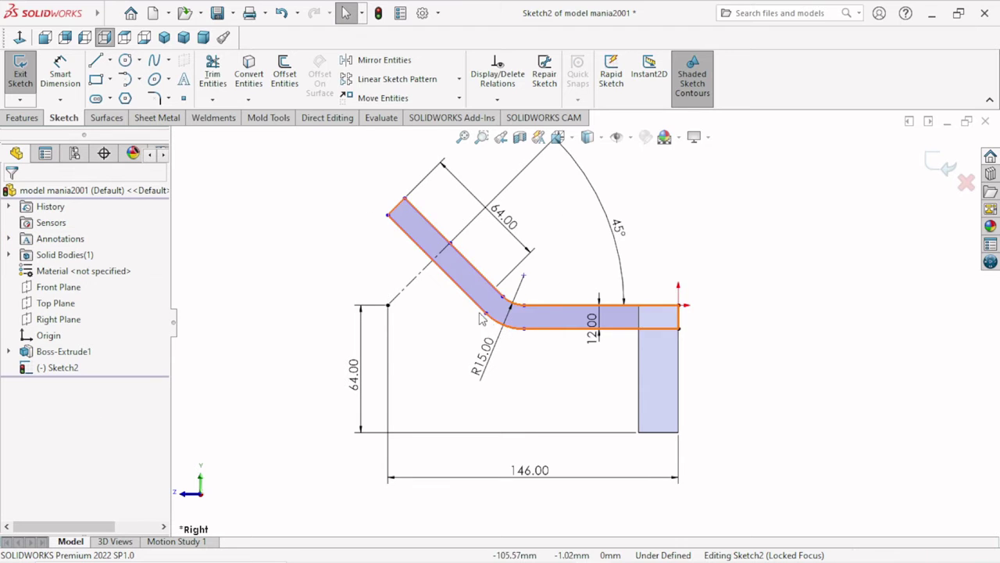
scroll(469, 302, down, 5)
scroll(550, 239, up, 4)
scroll(612, 257, up, 2)
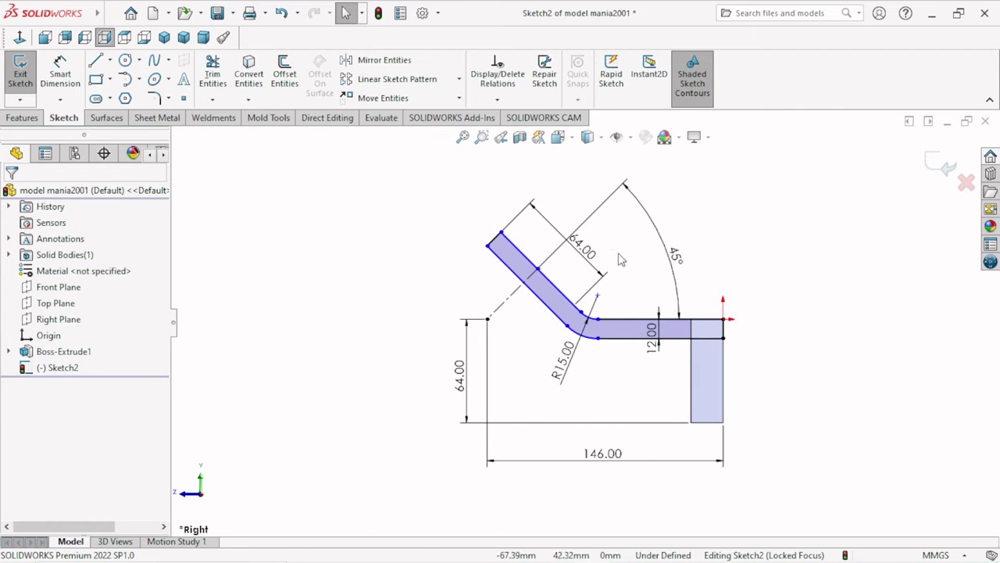
scroll(635, 250, down, 1)
Move the 12.00 dimension below the horizontal strip and select the slanted construction line
drag(666, 375, 665, 402)
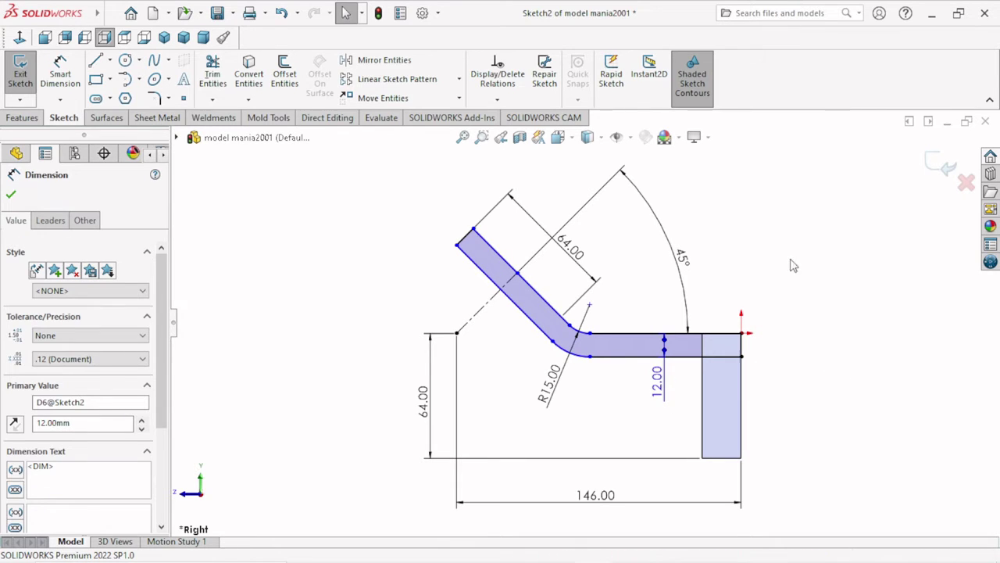
scroll(659, 353, down, 1)
scroll(658, 353, up, 2)
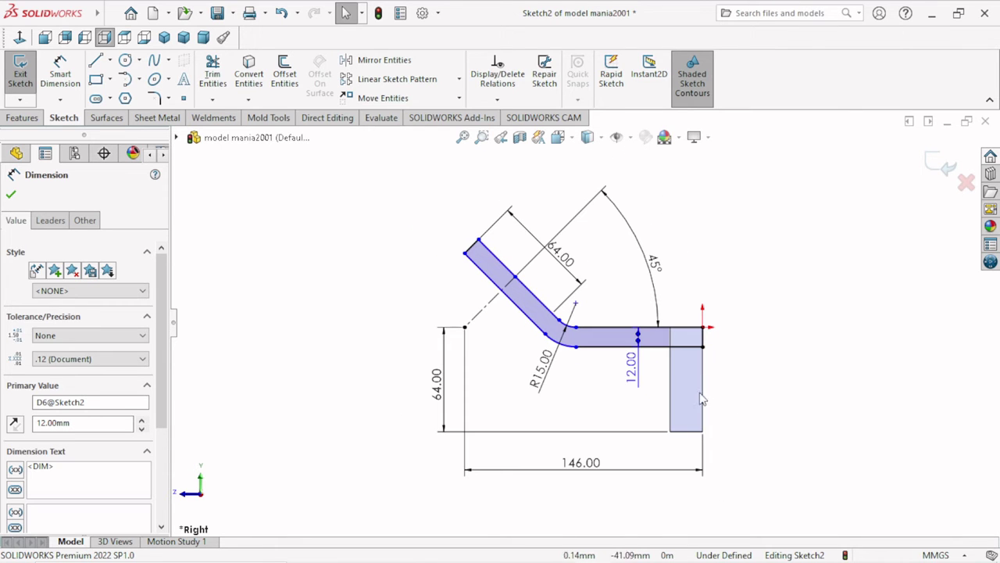
scroll(682, 374, down, 1)
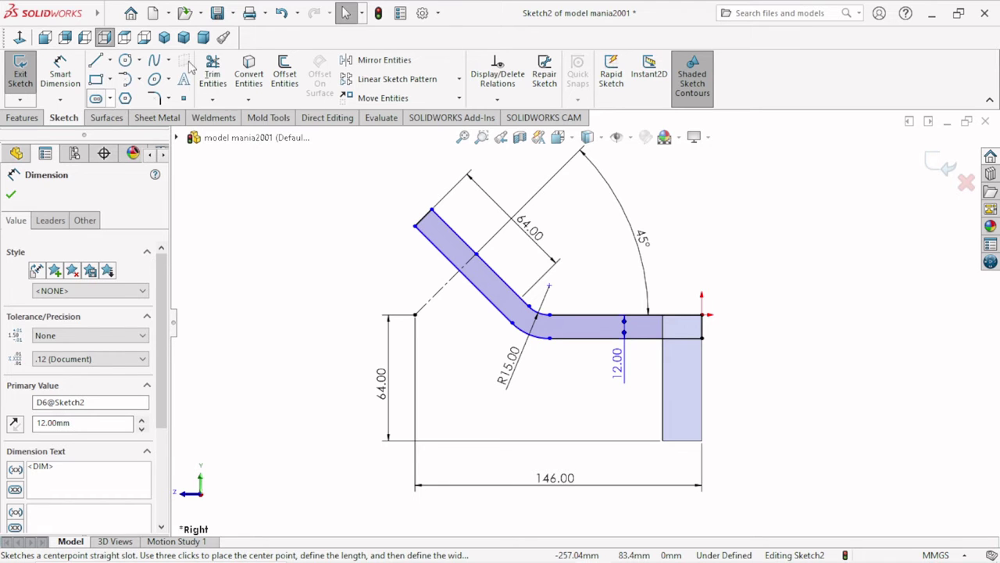
click(447, 293)
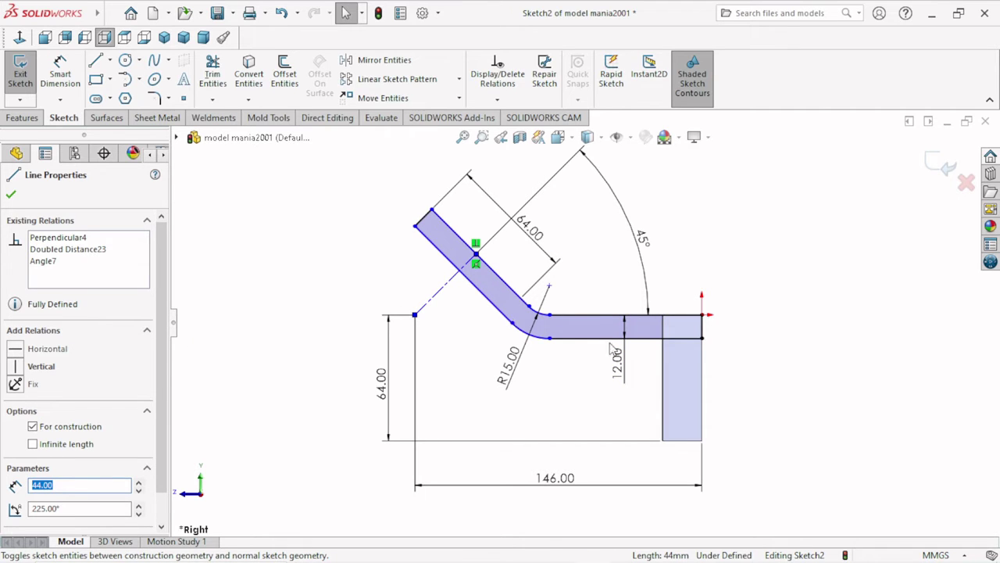
Make the slanted line solid, add a short centreline past it, and delete the 32.00 dimension
click(112, 64)
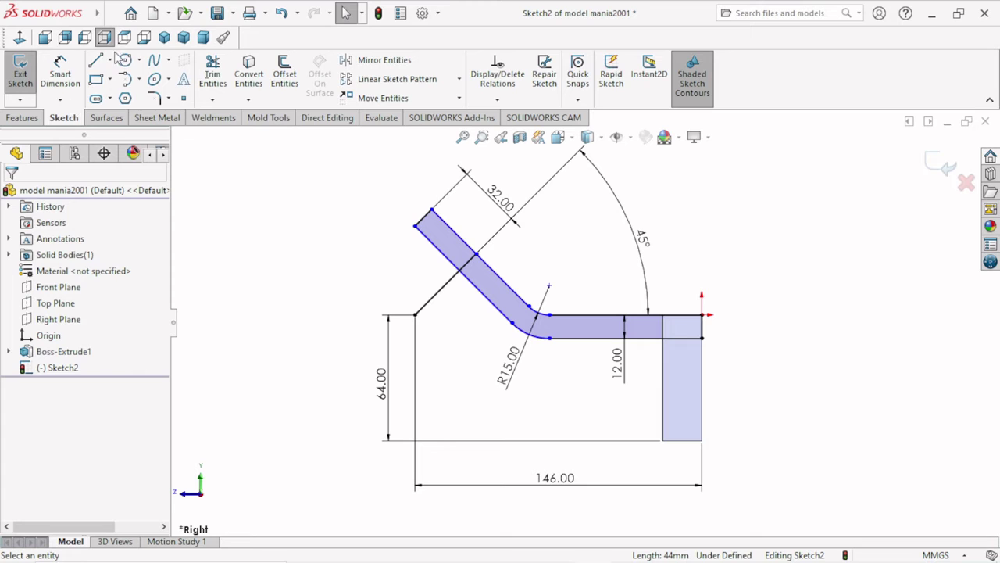
click(112, 64)
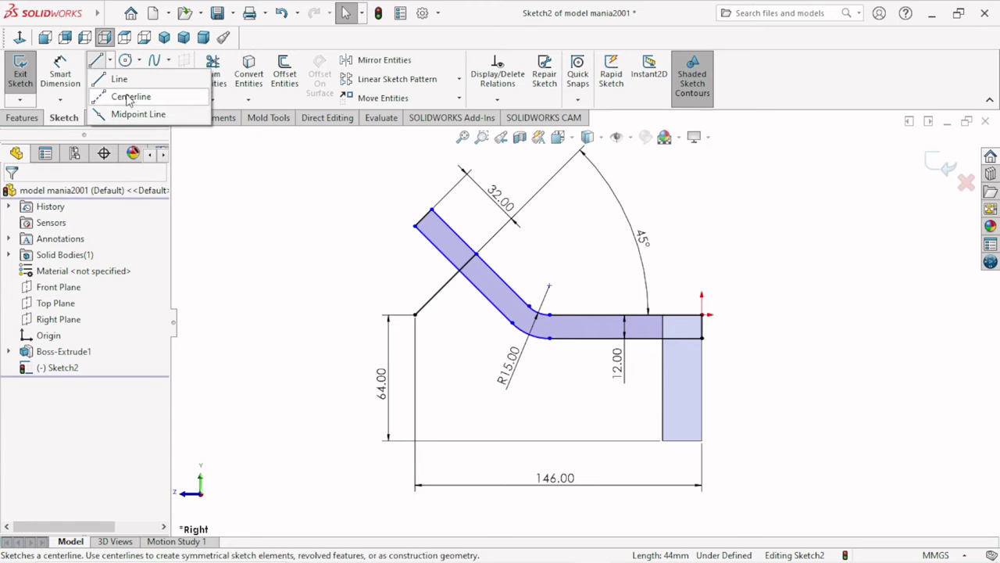
click(125, 96)
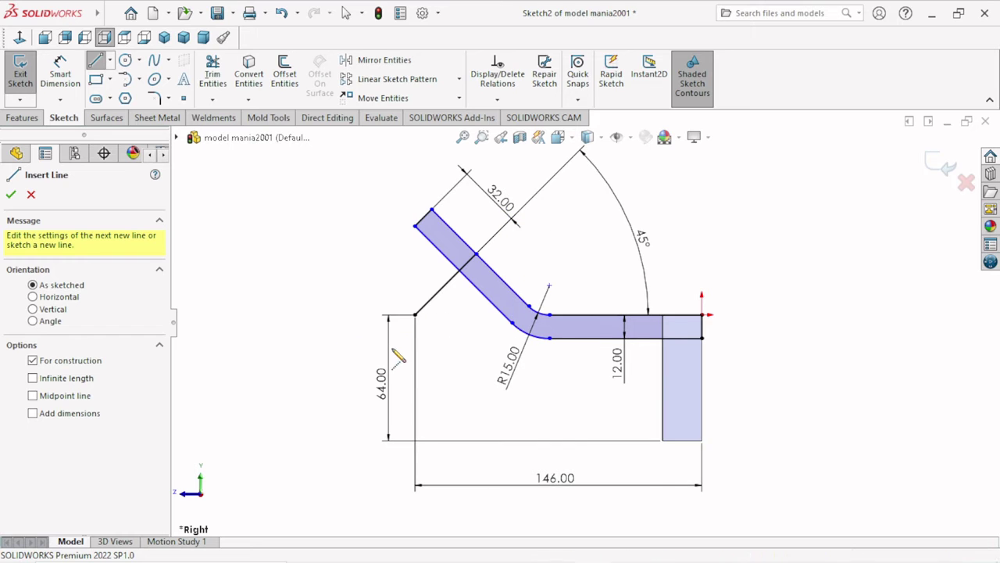
click(475, 255)
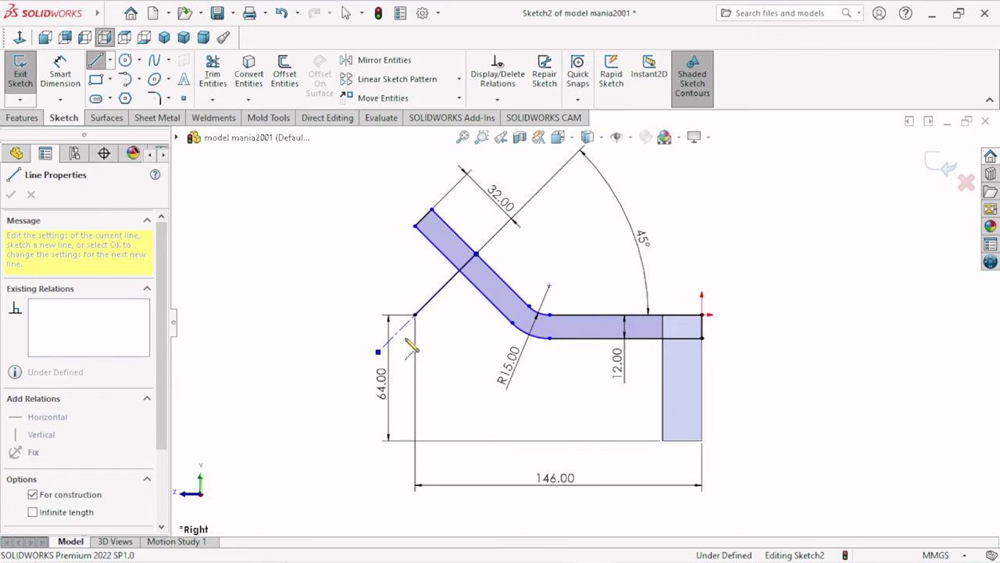
right_click(443, 328)
click(444, 333)
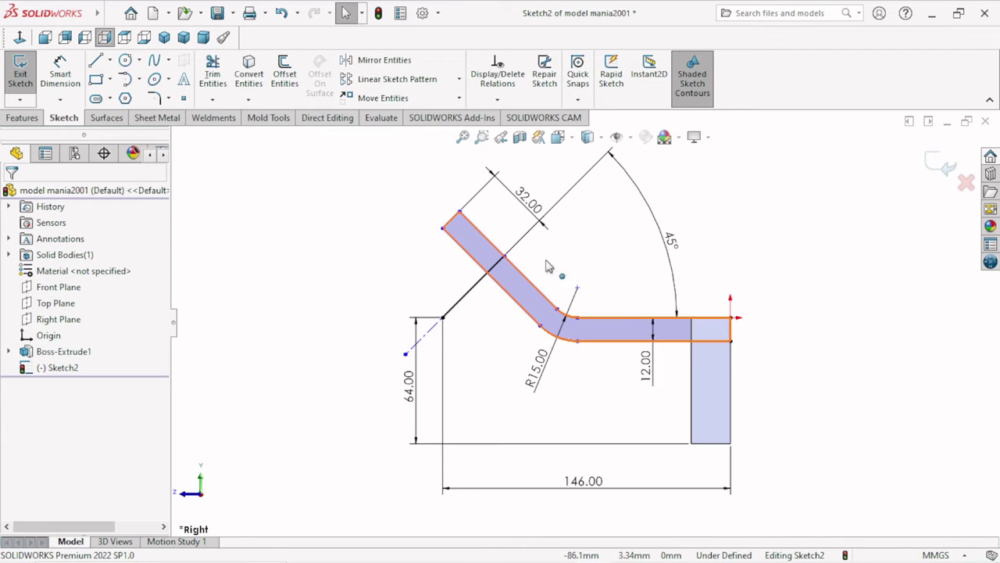
click(541, 216)
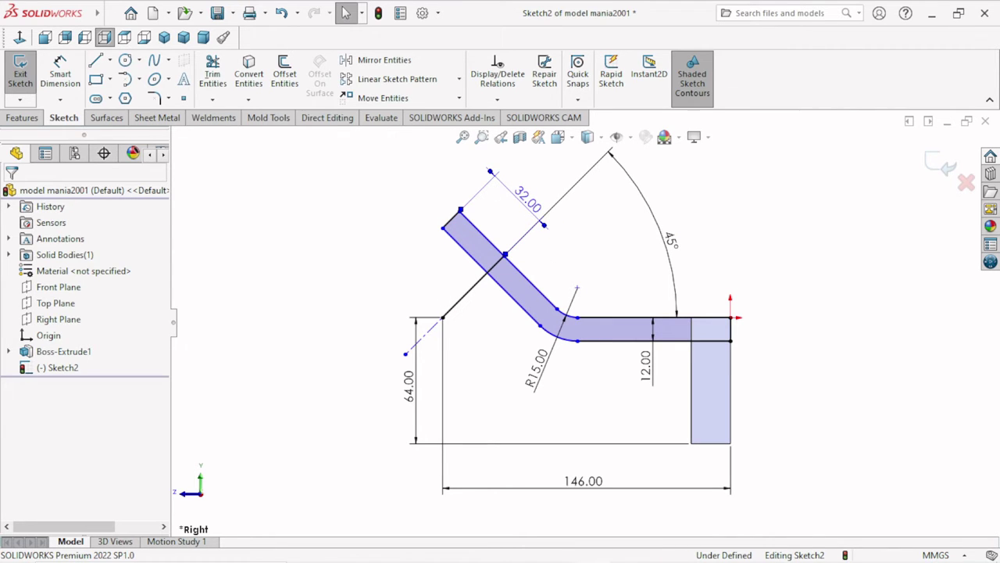
key(Delete)
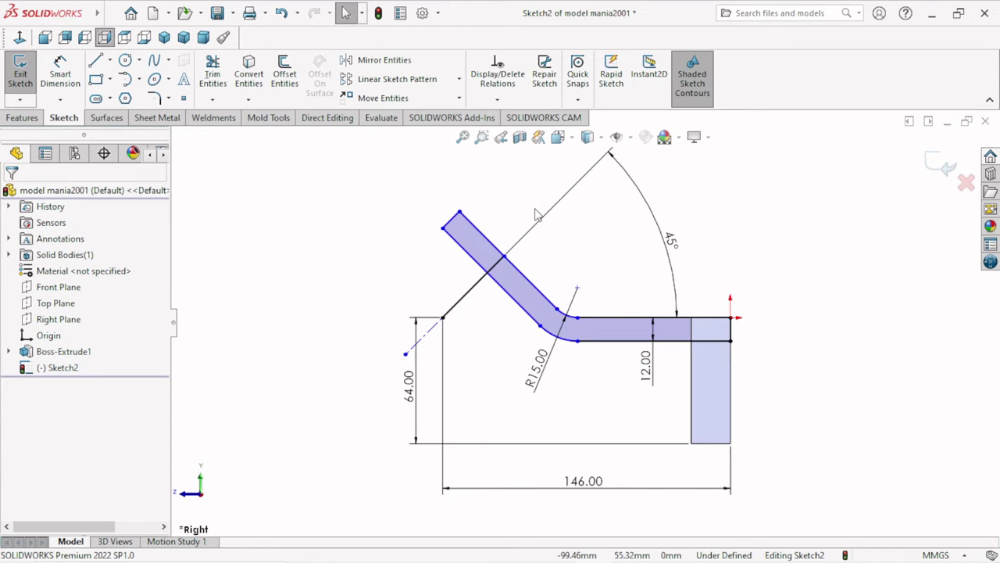
Dimension the slanted arm's length as 64 mm
click(60, 74)
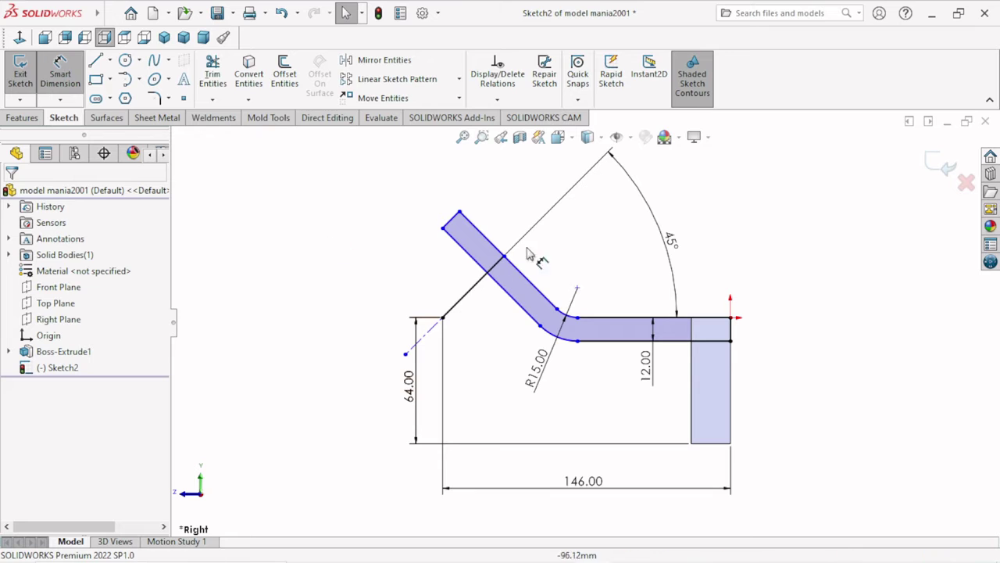
click(427, 336)
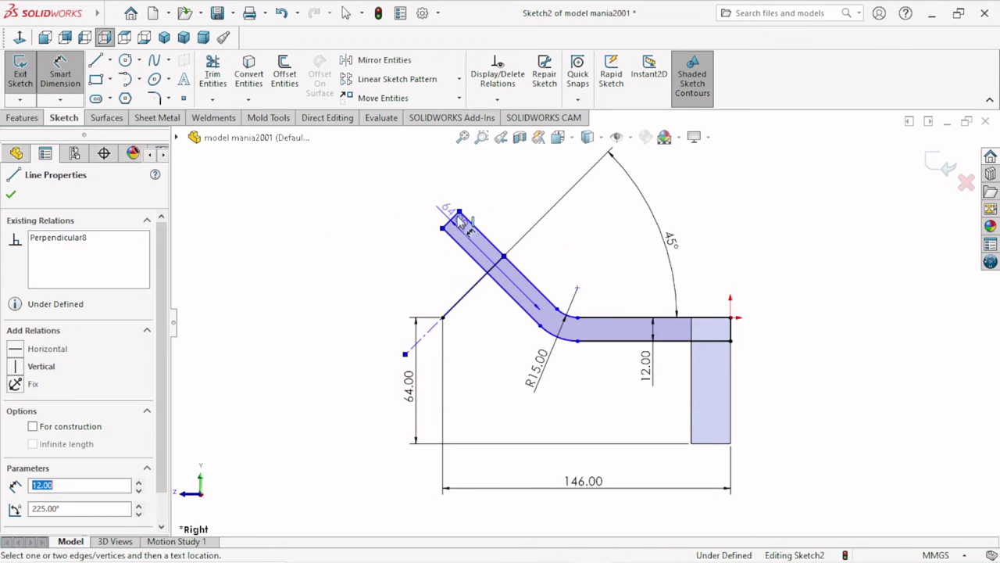
click(550, 249)
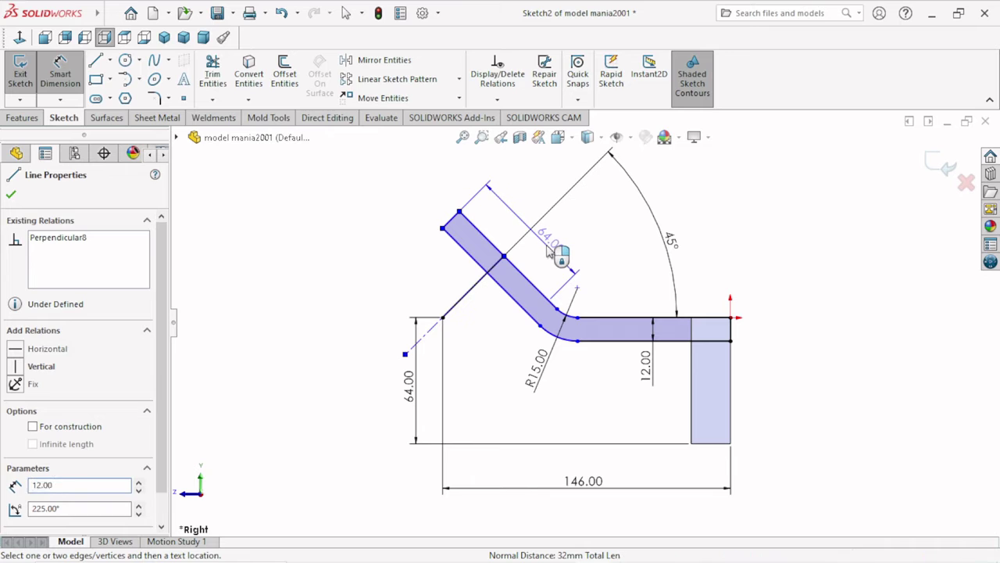
click(543, 242)
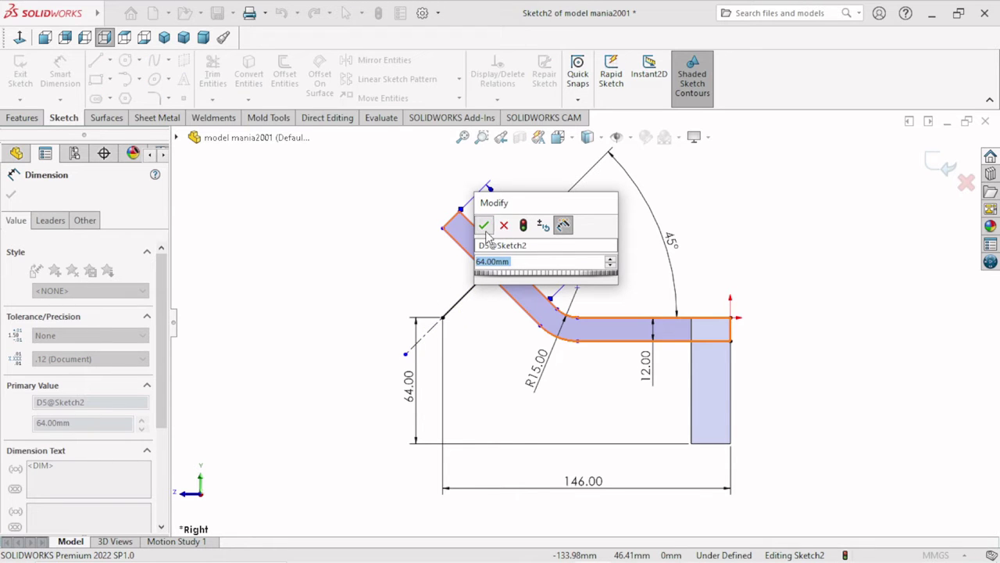
click(484, 227)
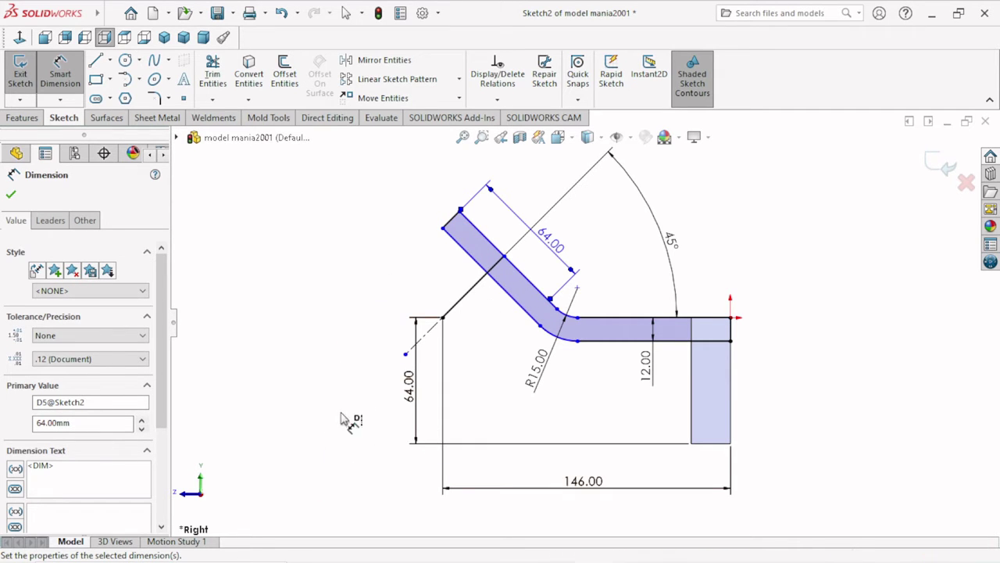
click(97, 61)
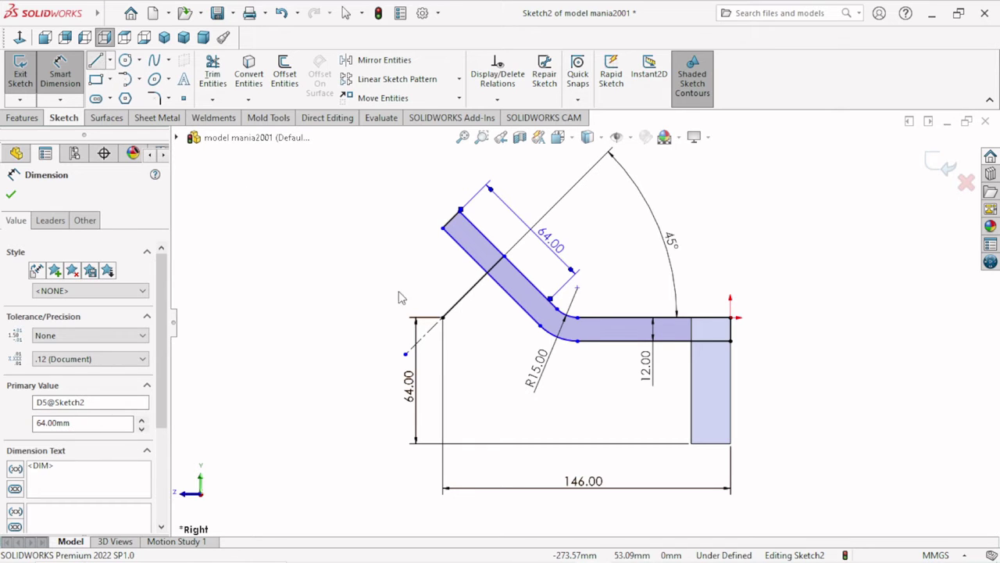
Draw a rectangle side line perpendicular to the arm near its corner
click(443, 318)
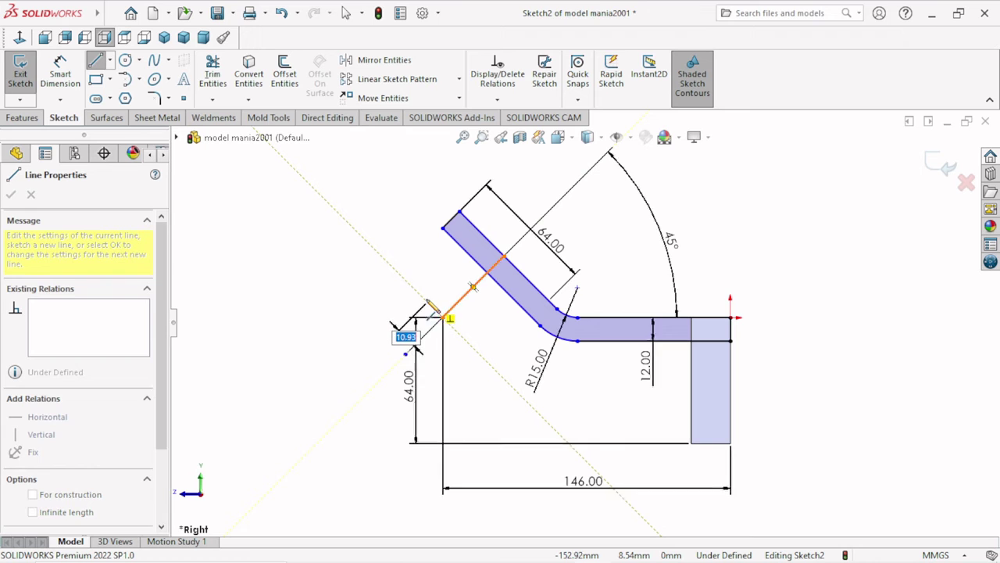
click(422, 297)
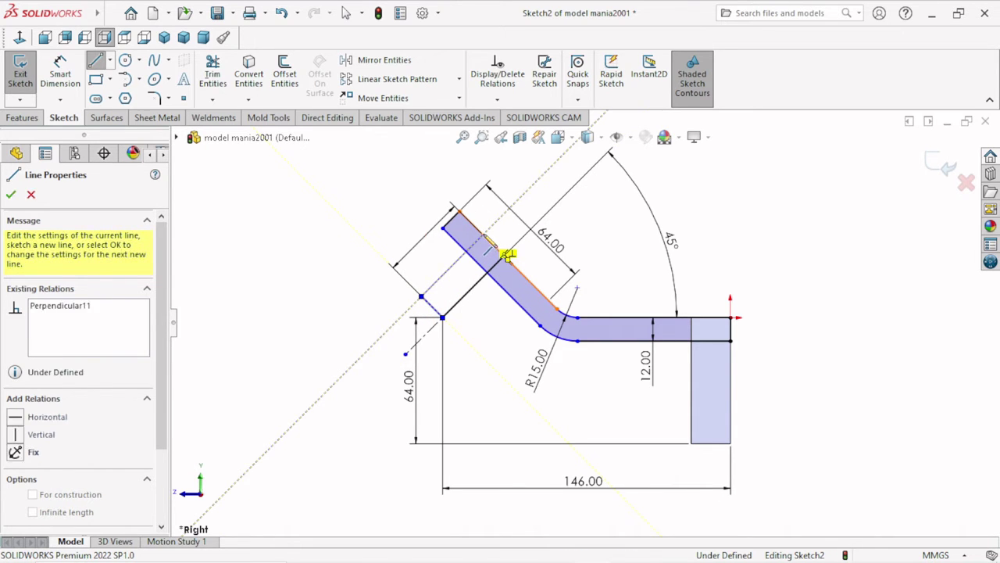
right_click(488, 232)
click(526, 231)
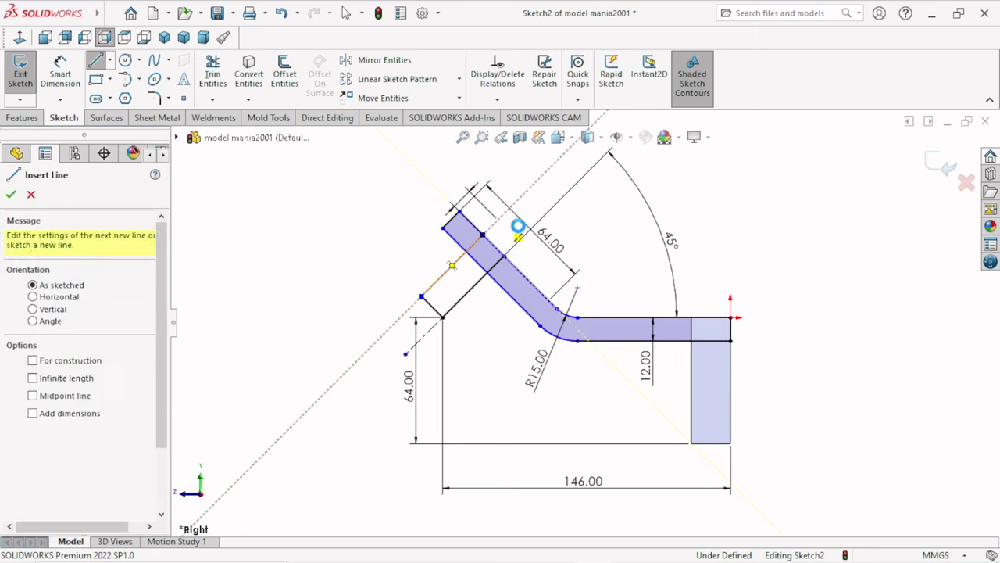
key(Escape)
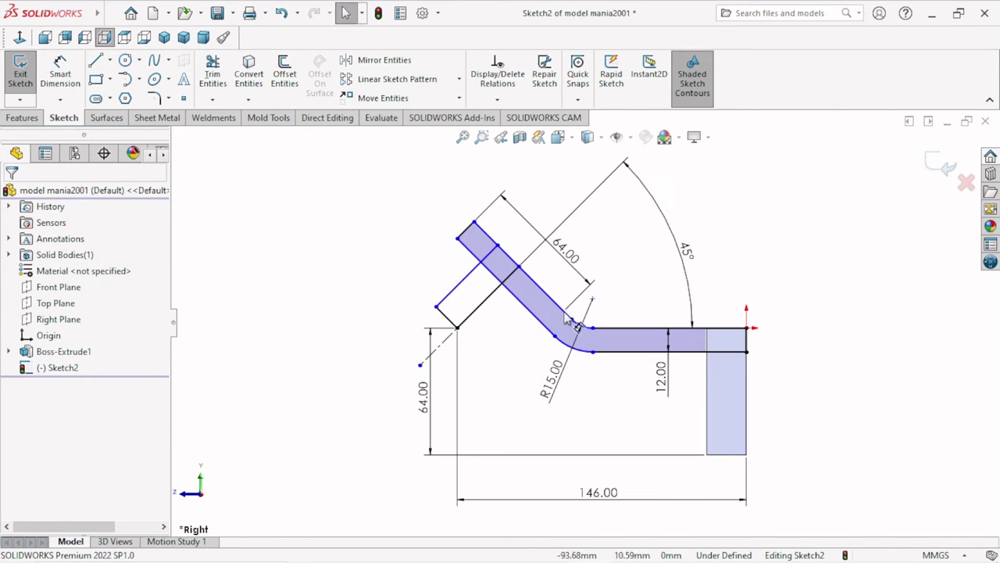
scroll(525, 312, down, 2)
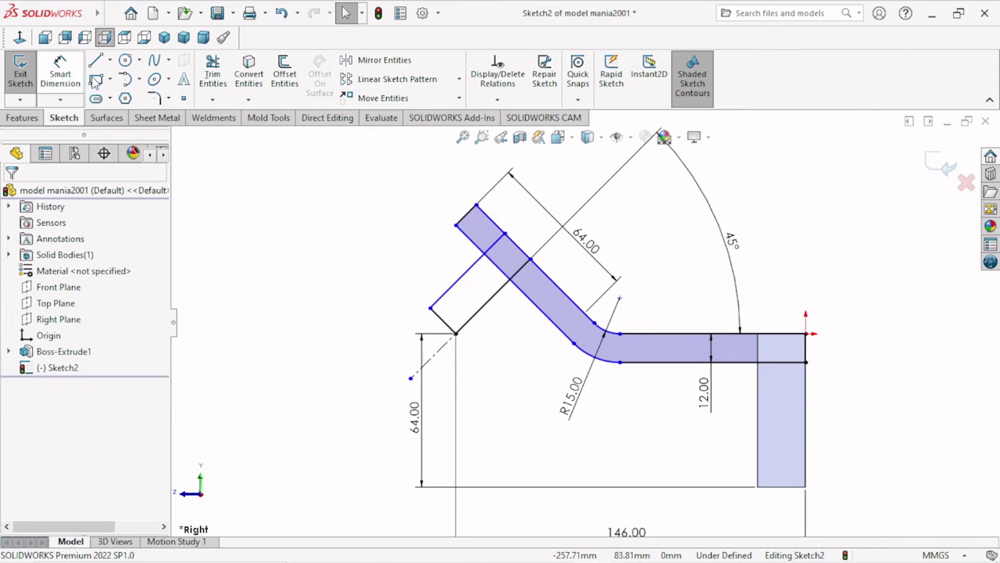
Dimension the rectangle's width between its parallel edges as 32 mm
click(61, 78)
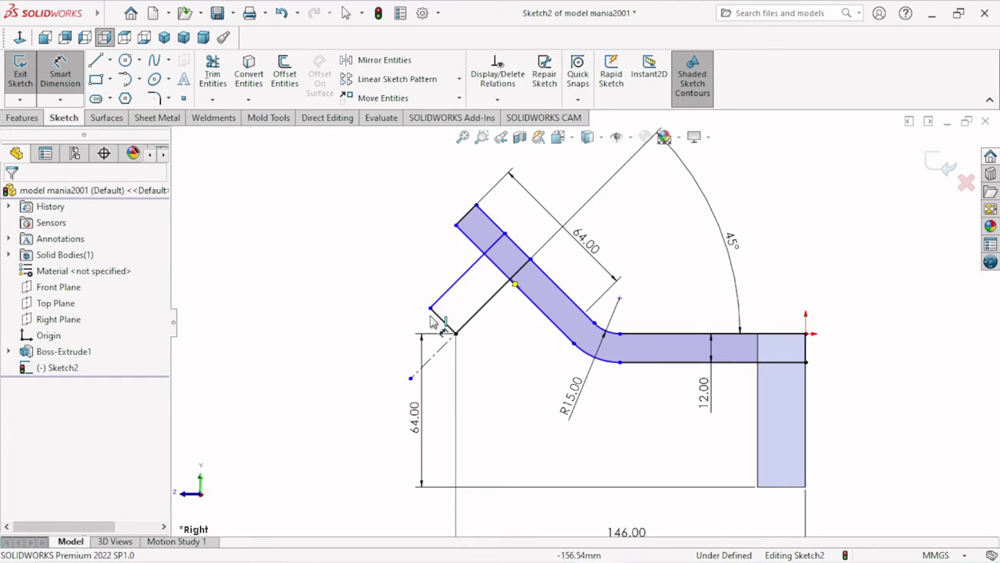
click(440, 319)
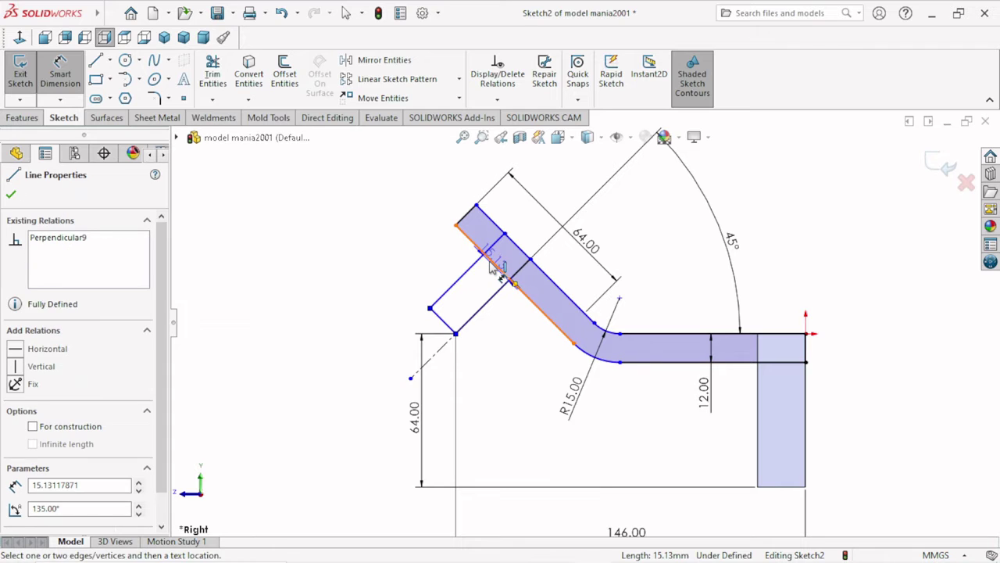
click(515, 285)
click(409, 242)
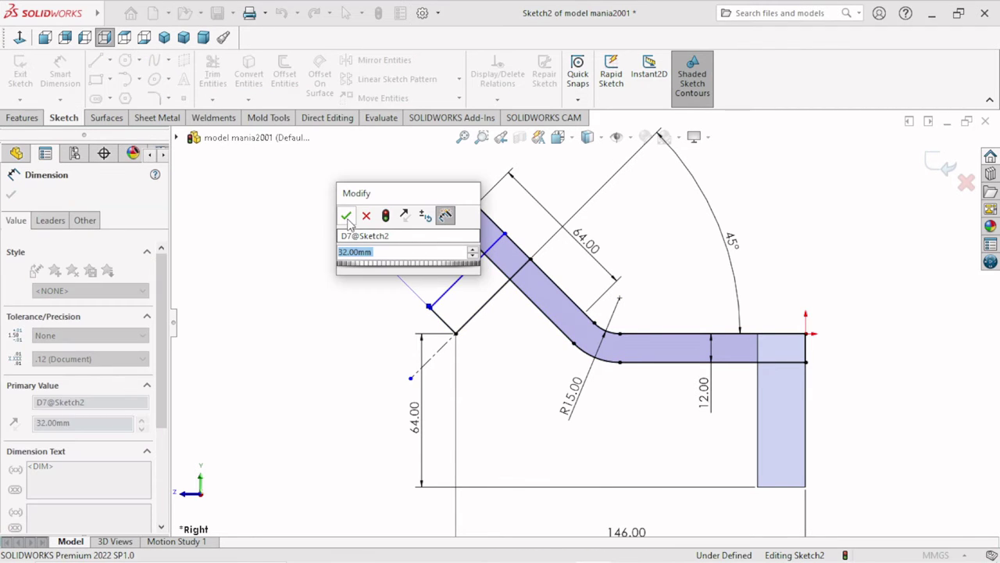
click(346, 218)
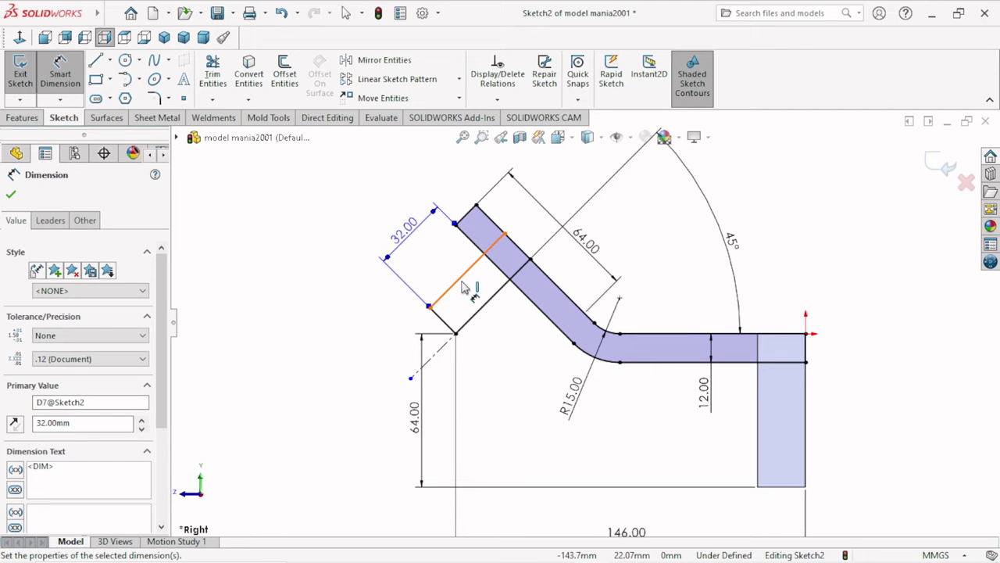
Dimension the rectangle side 52 mm from the centreline, fully defining the sketch
click(483, 309)
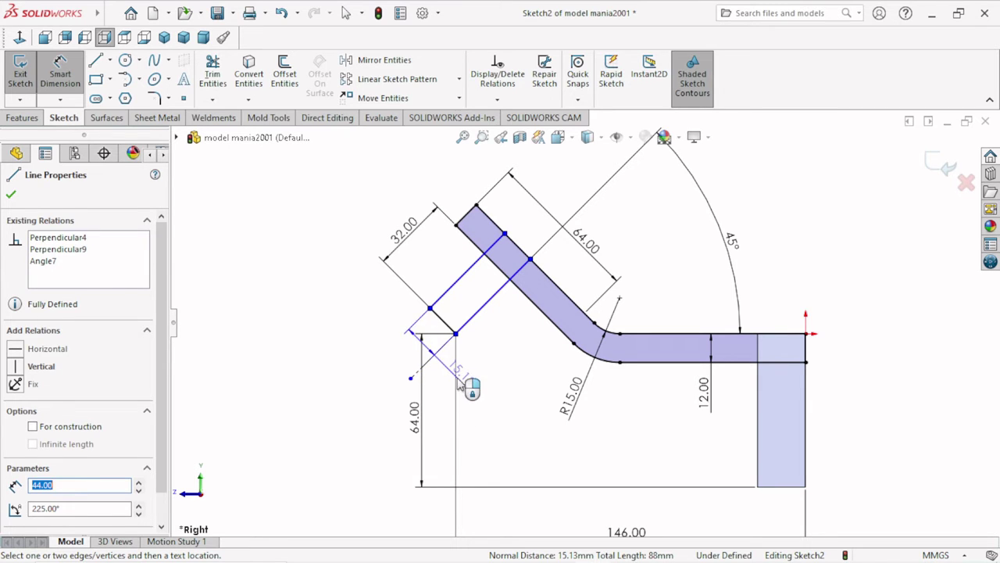
click(469, 321)
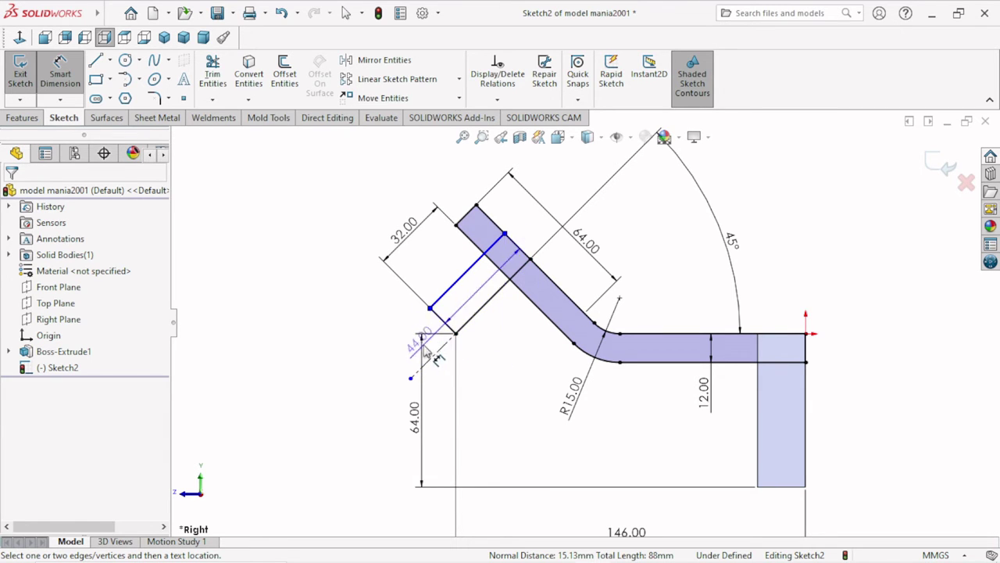
click(444, 297)
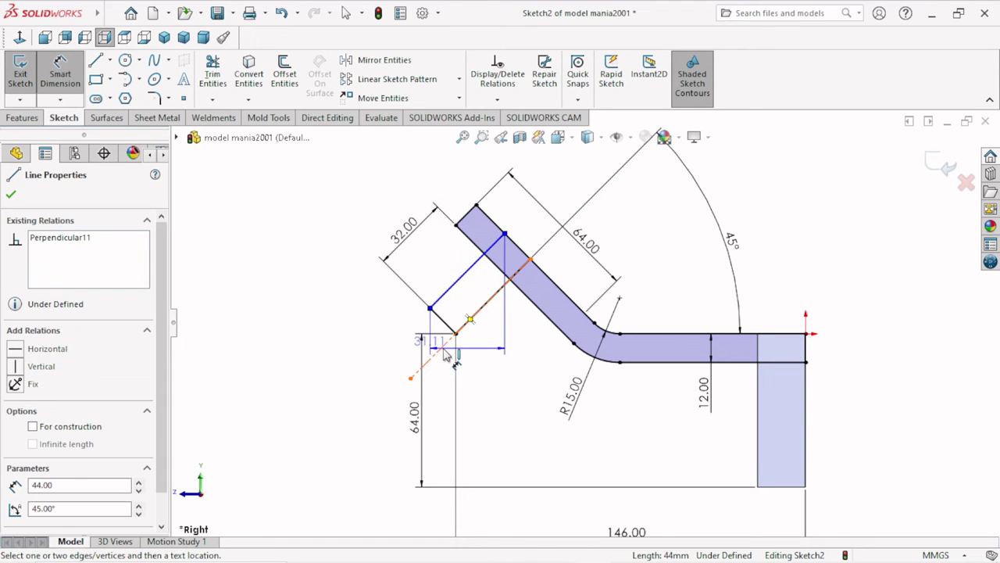
click(444, 351)
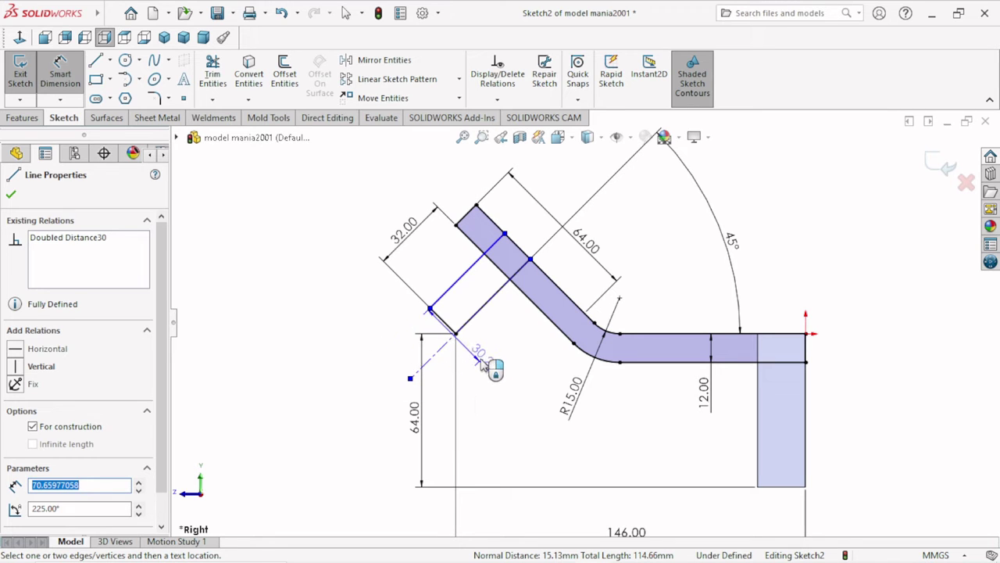
click(494, 401)
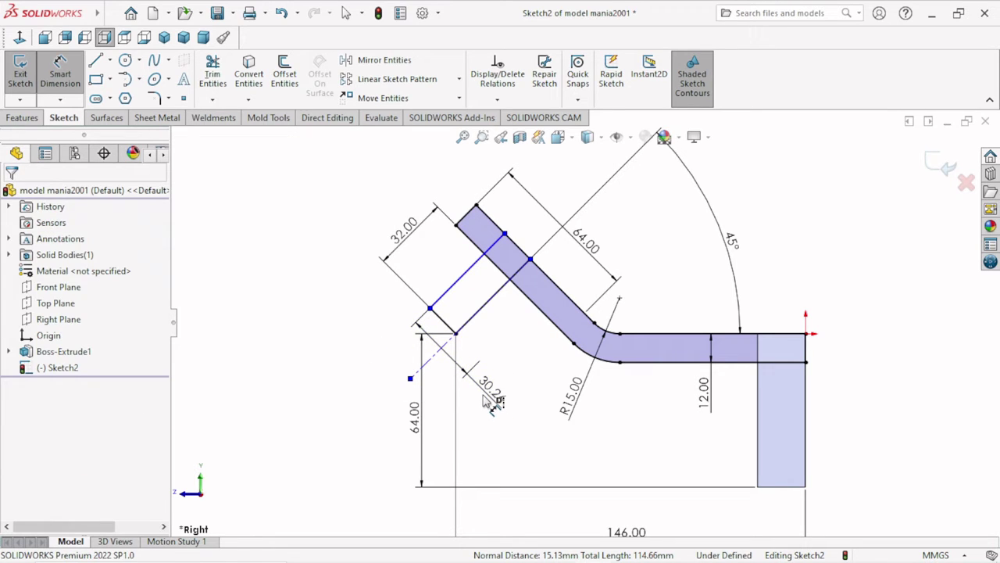
click(494, 401)
text(52)
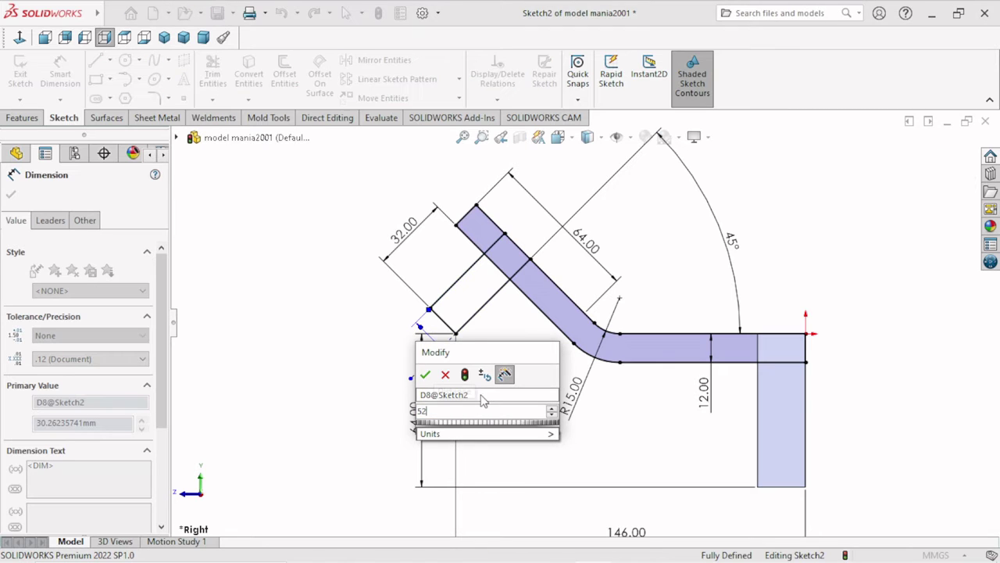
click(424, 376)
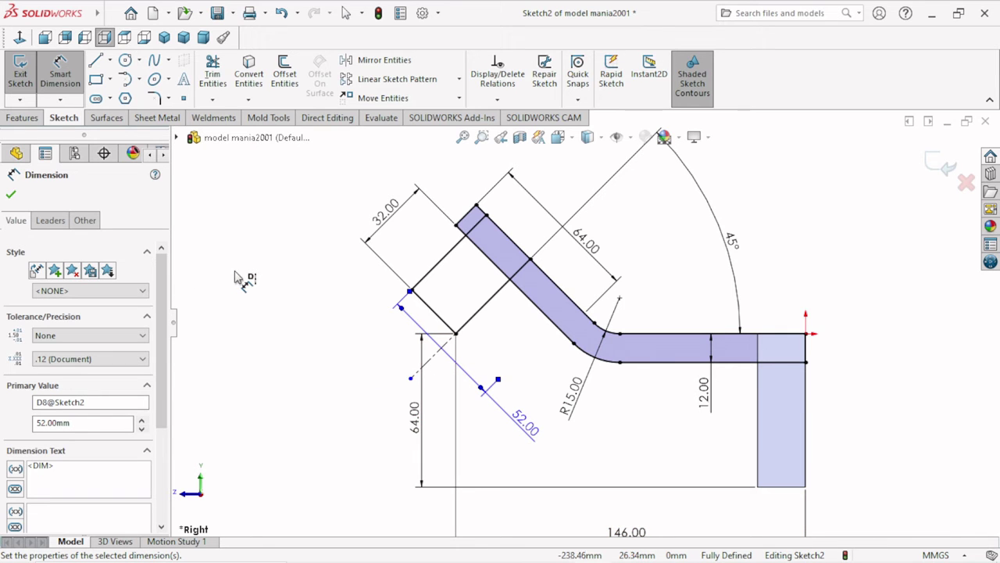
click(13, 197)
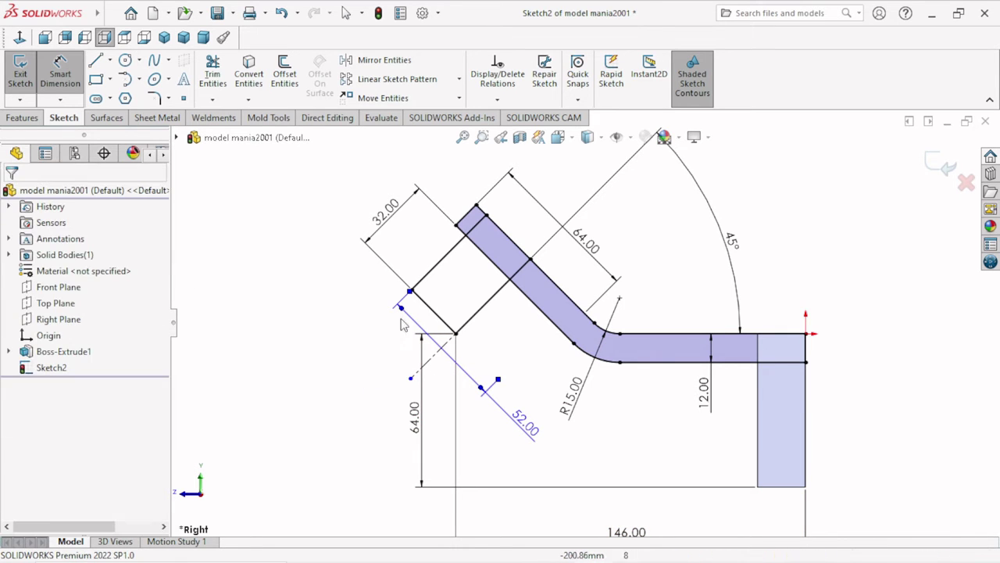
key(Escape)
key(f)
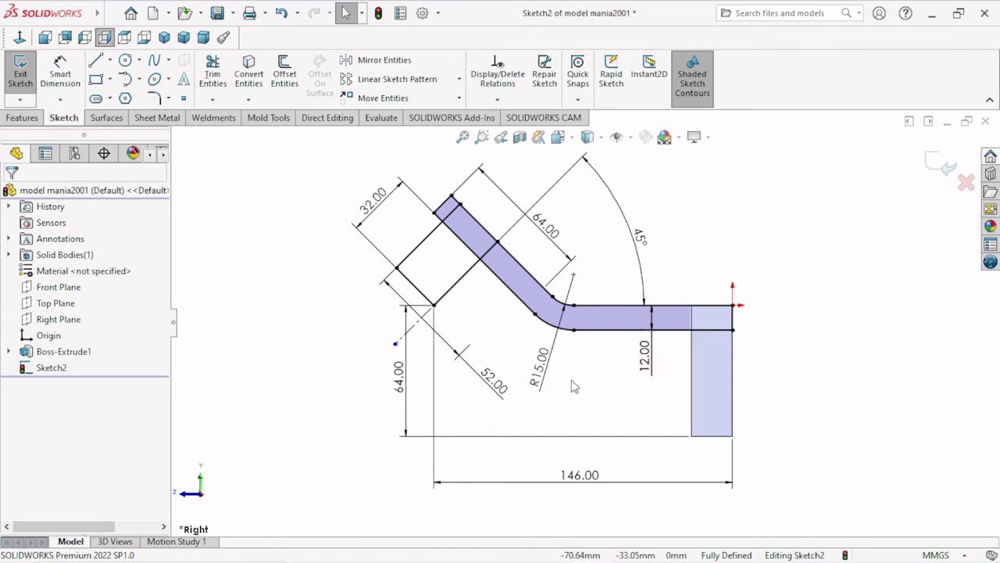
Revolve both arm-end regions about Line10 as a solid, Mid Plane, 180°
click(30, 119)
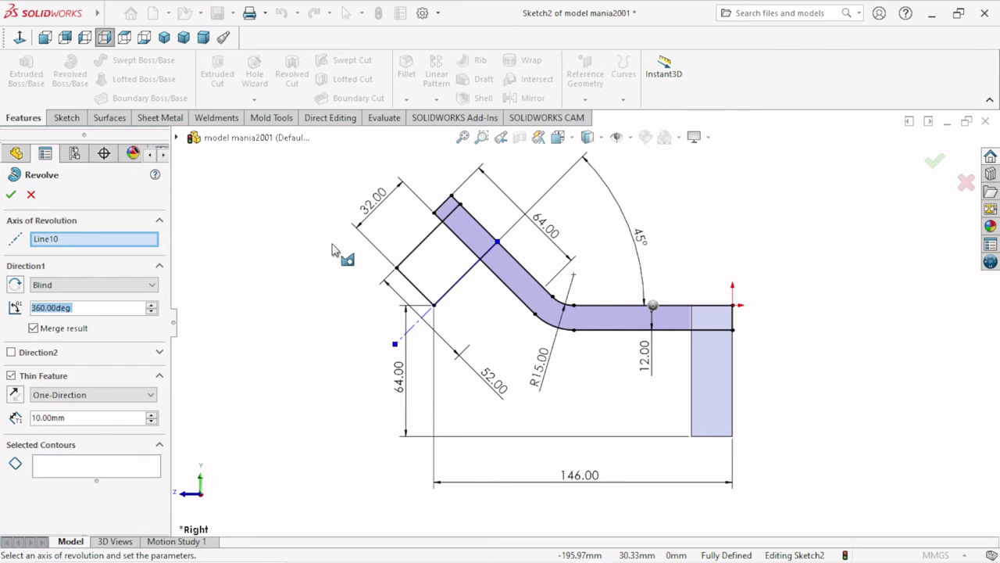
click(457, 210)
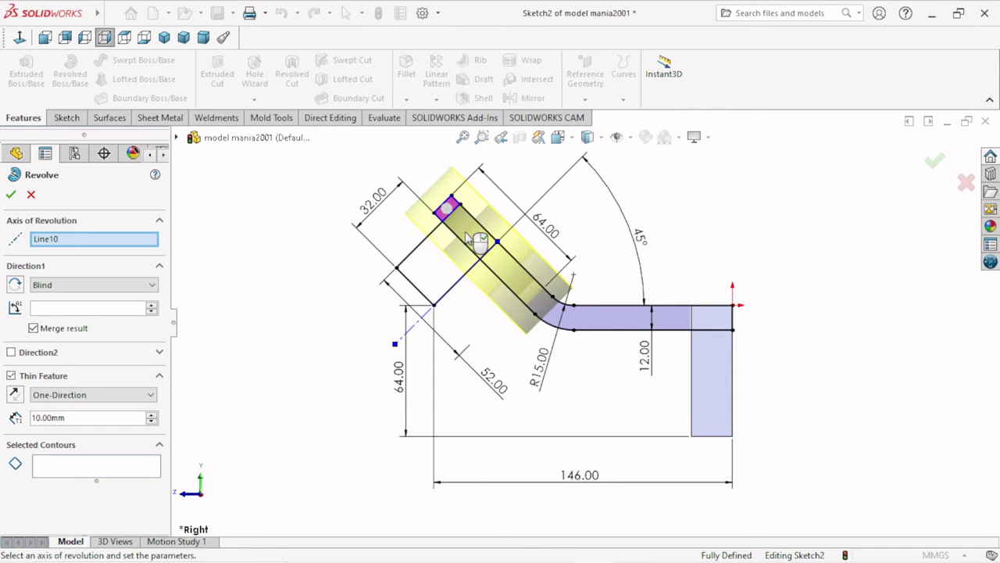
click(465, 228)
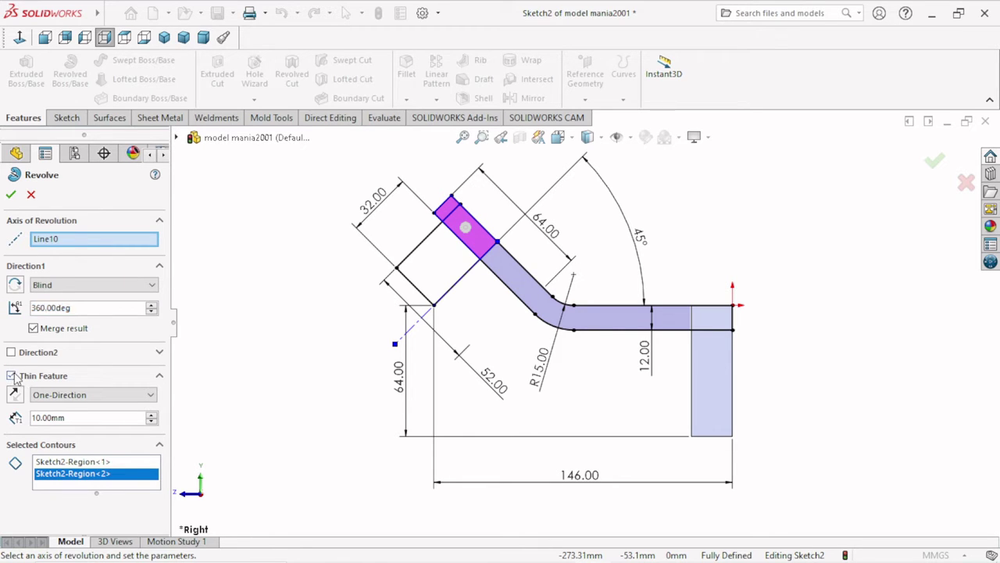
click(12, 375)
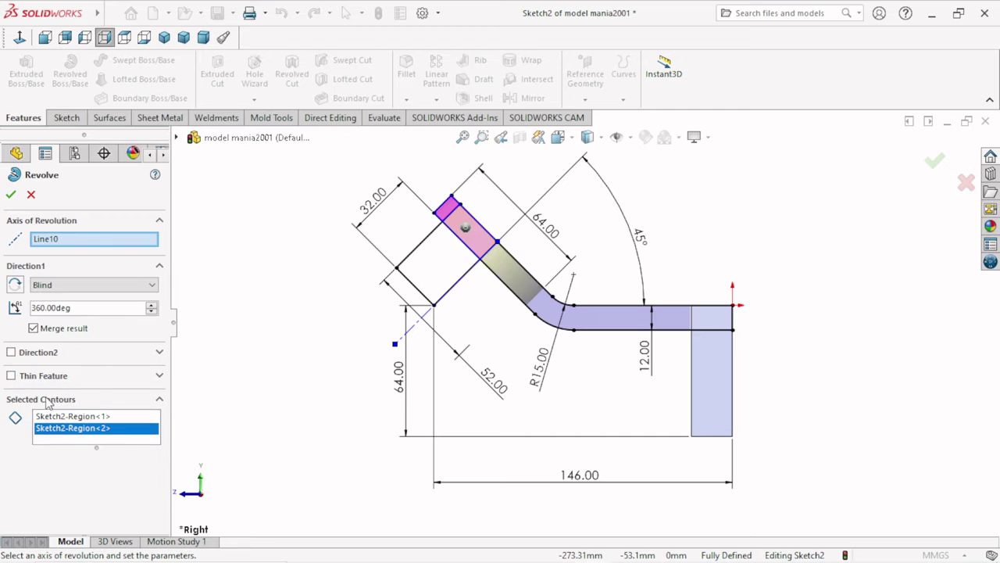
click(78, 286)
click(83, 335)
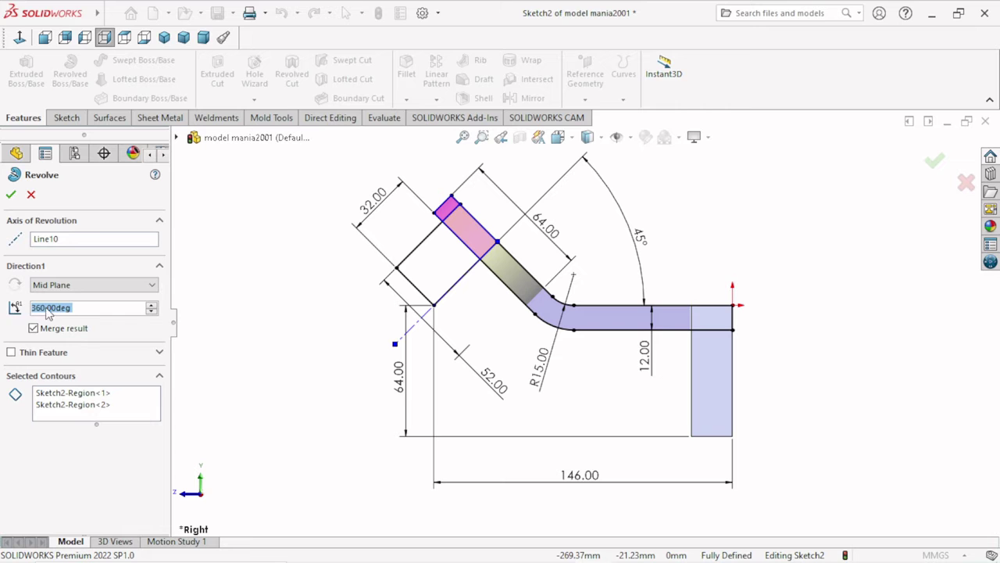
text(180)
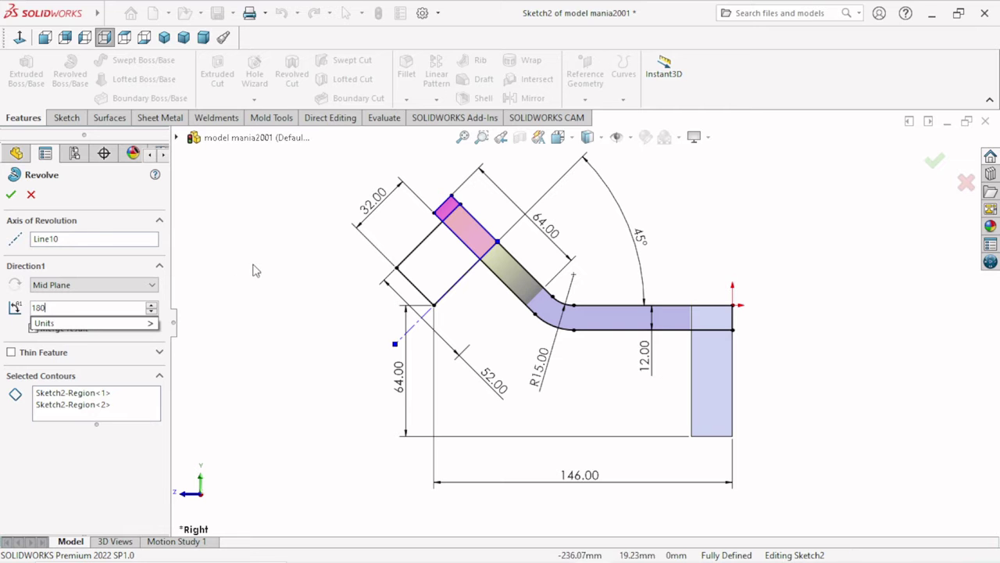
key(Return)
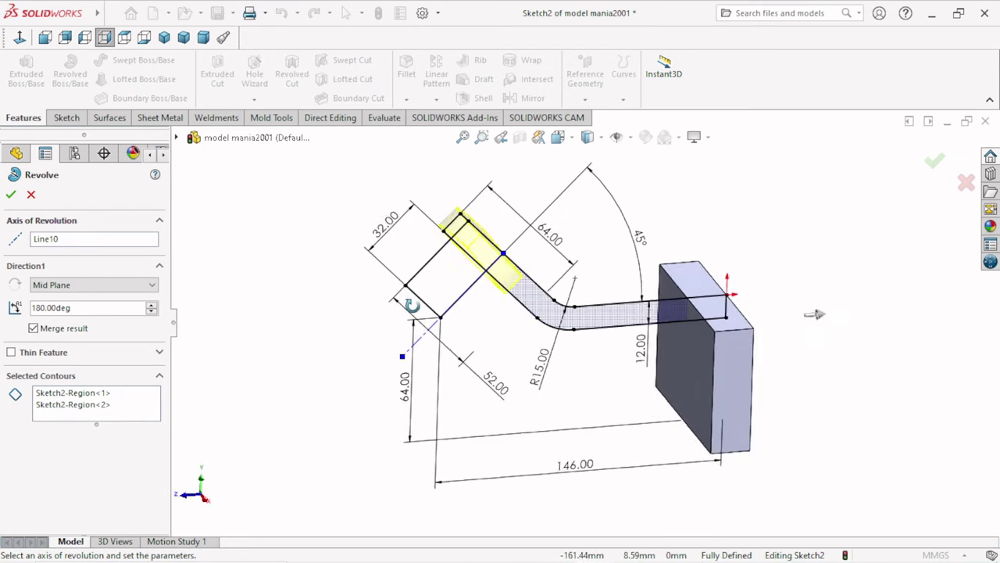
middle_drag(412, 304, 331, 297)
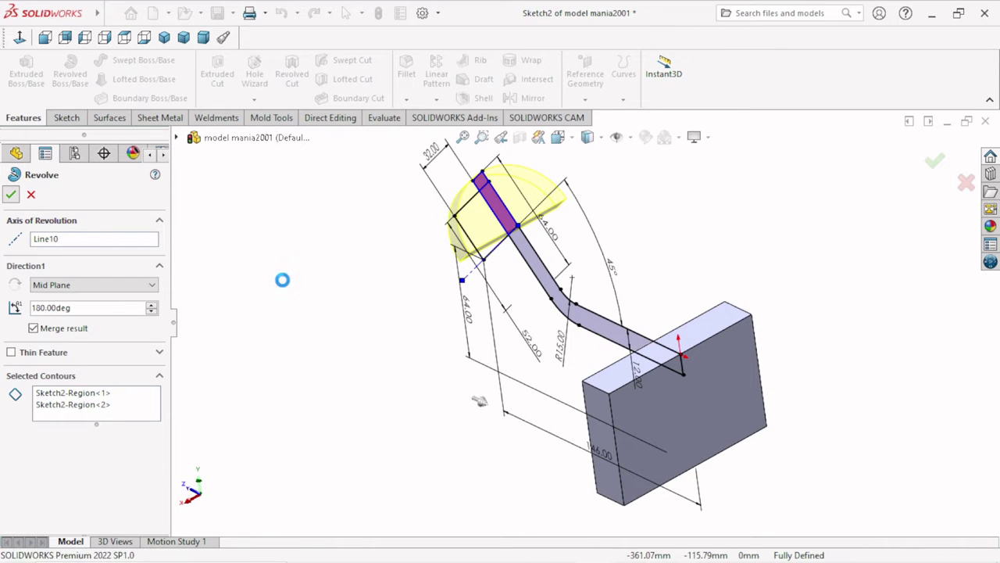
middle_drag(349, 370, 317, 424)
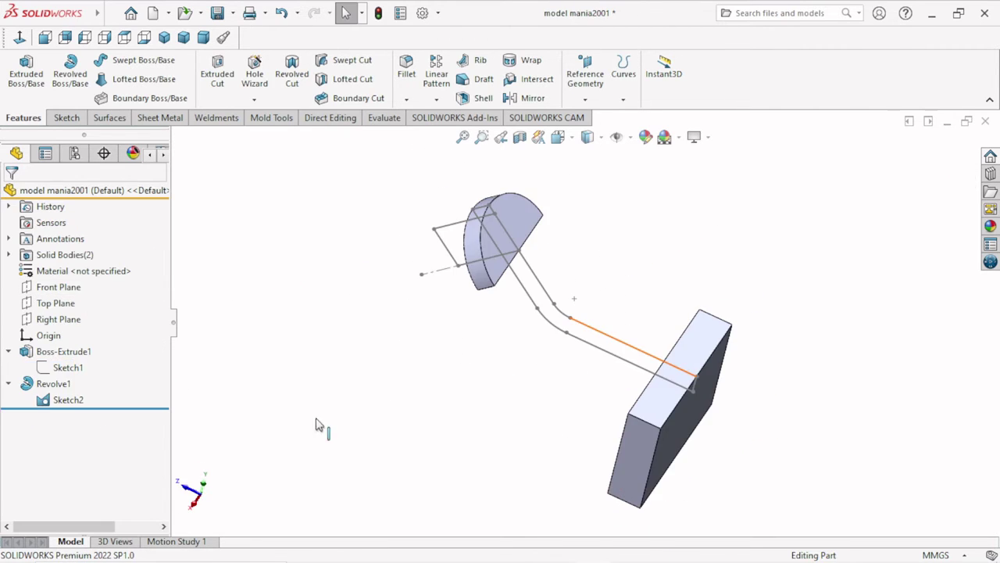
Extrude Sketch2's arm region with Direction 1 ending Up To Vertex
click(69, 400)
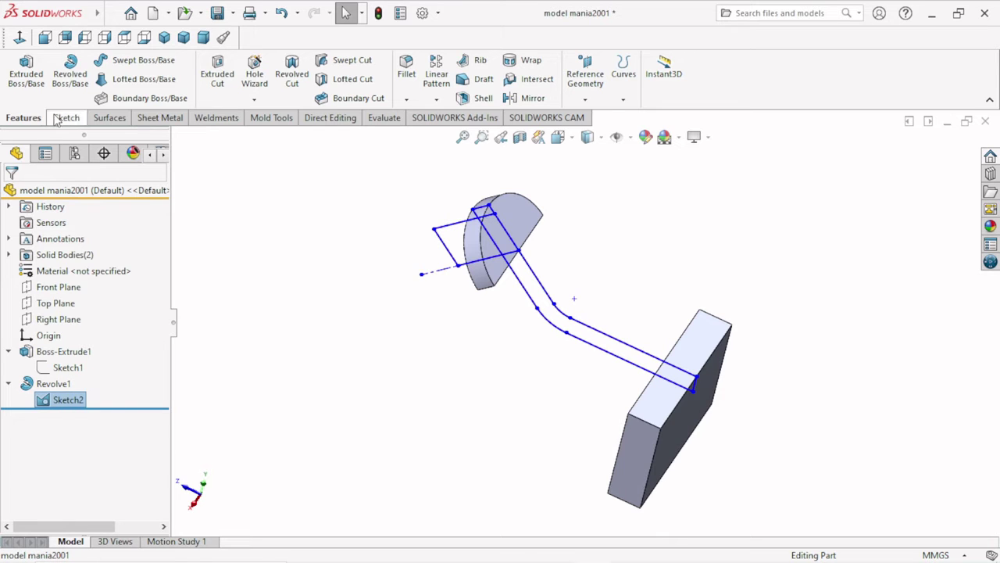
click(25, 72)
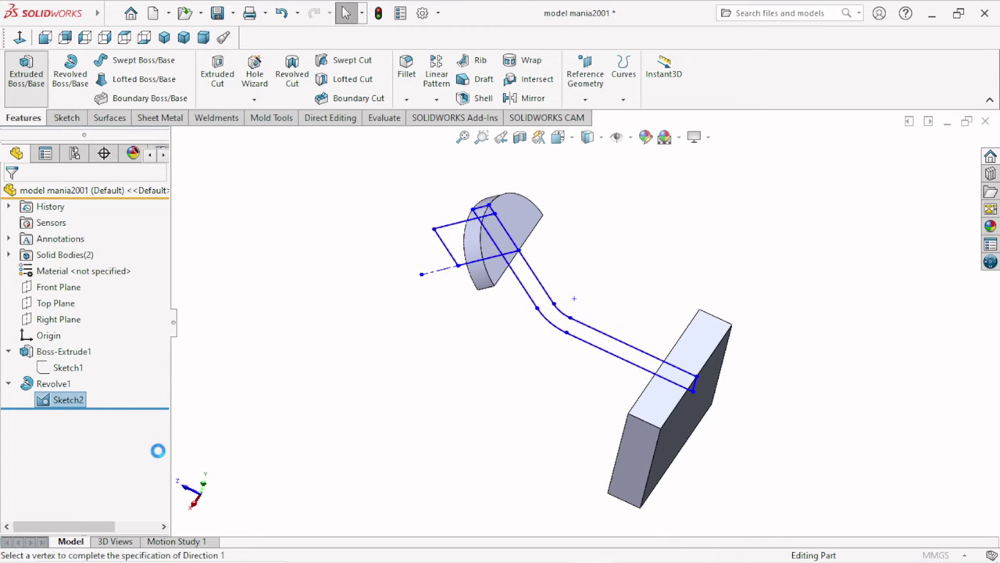
click(547, 308)
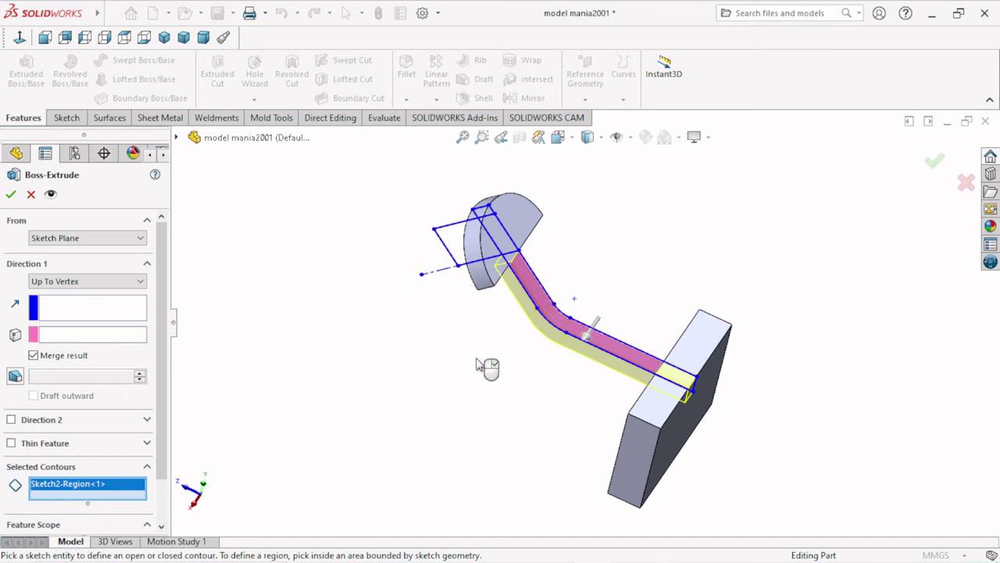
middle_drag(489, 364, 479, 367)
click(141, 281)
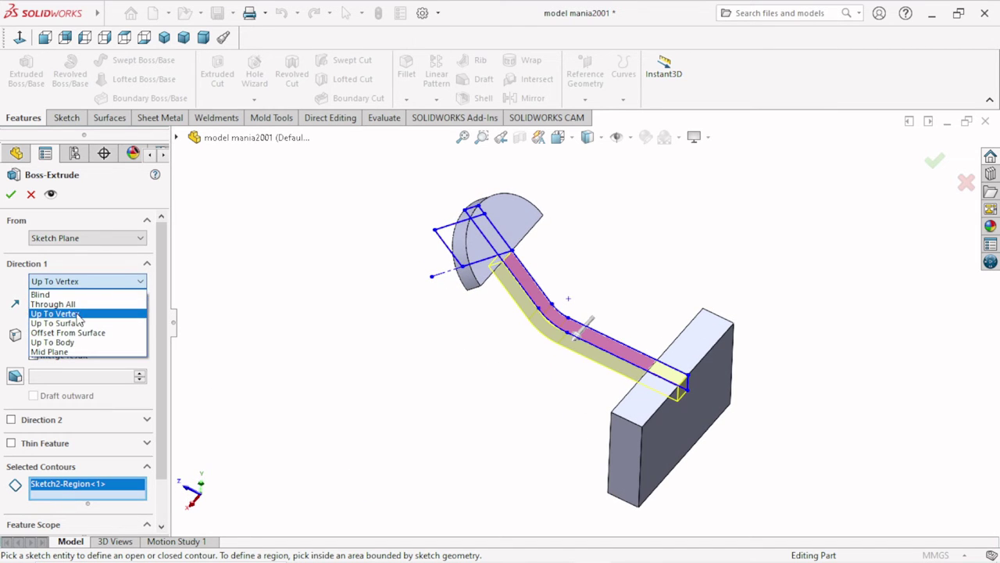
click(78, 314)
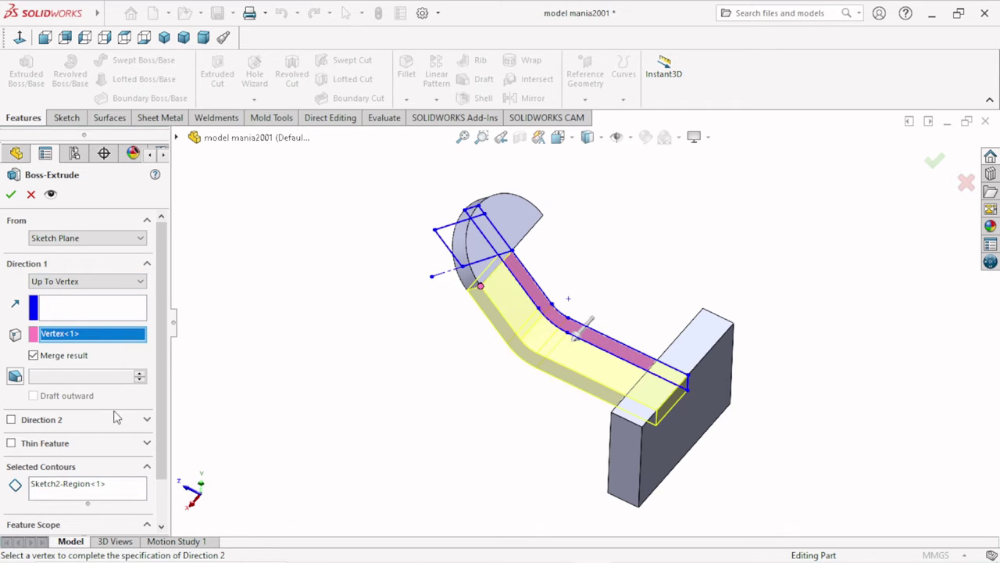
Add Direction 2 ending Up To Vertex at the vertex near the boss and confirm
click(11, 419)
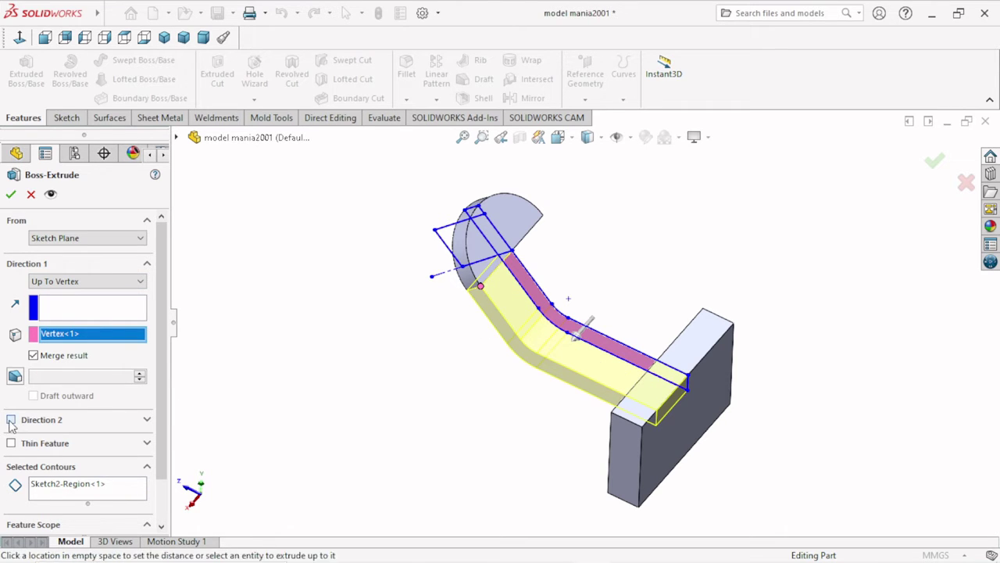
click(125, 438)
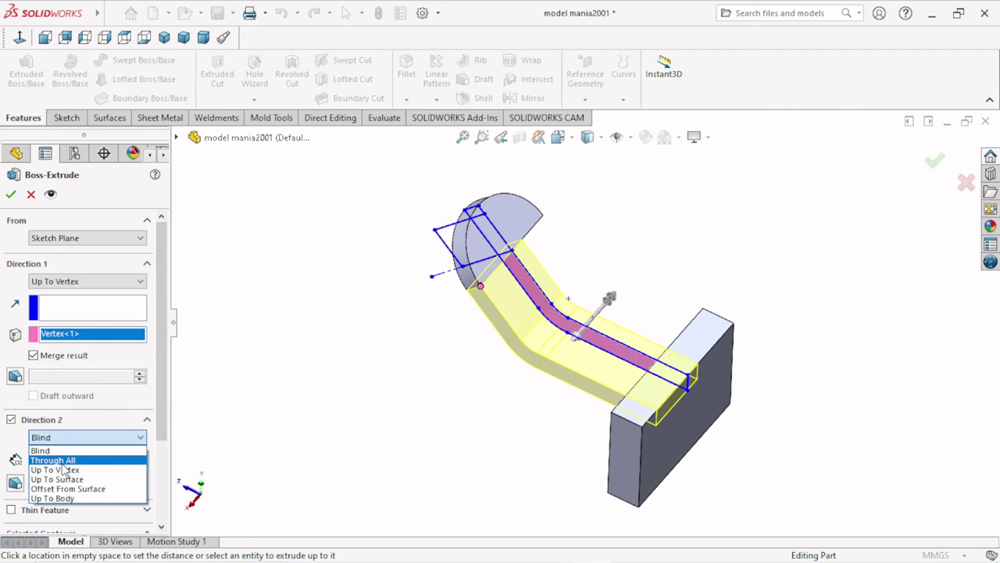
click(78, 471)
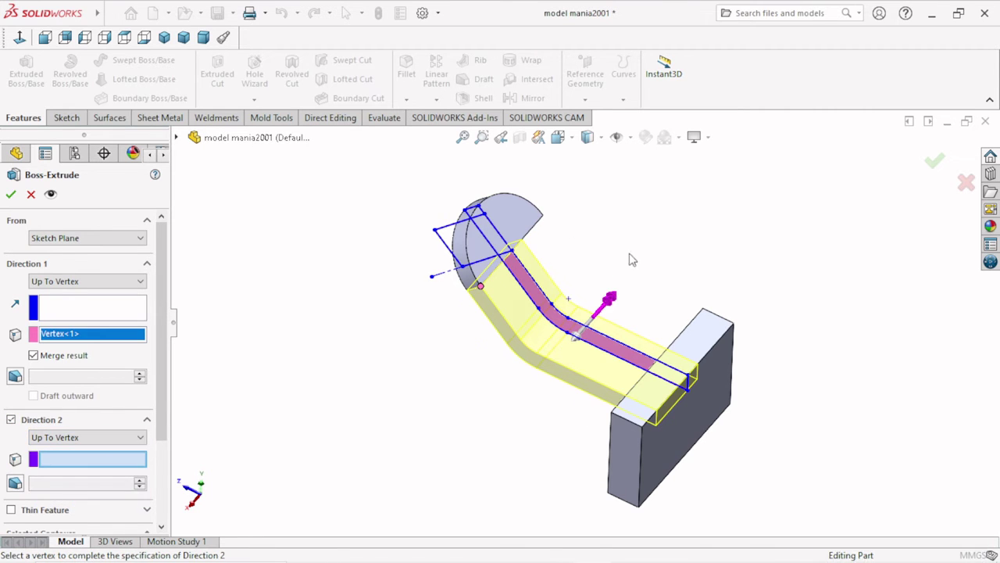
middle_drag(630, 256, 561, 245)
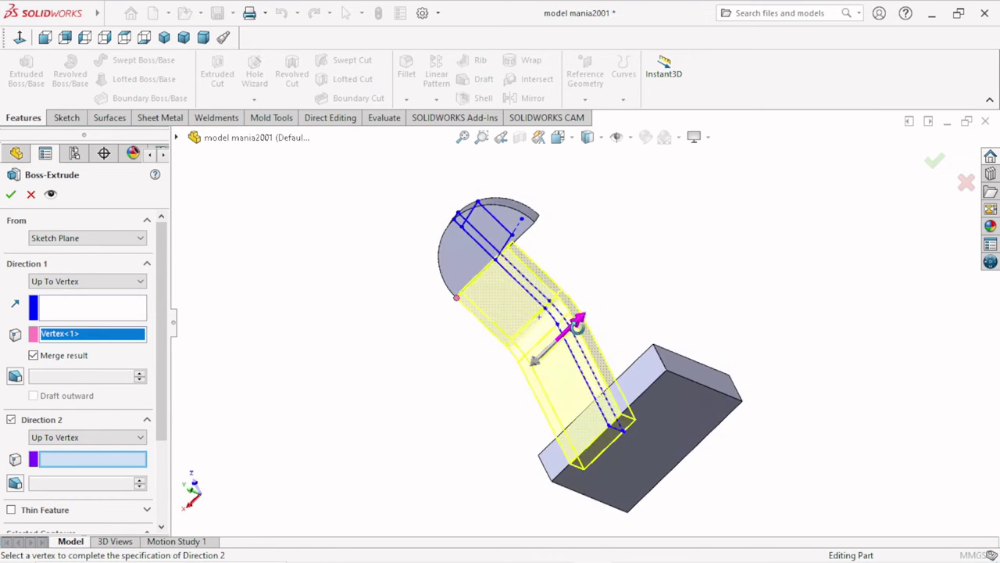
click(534, 222)
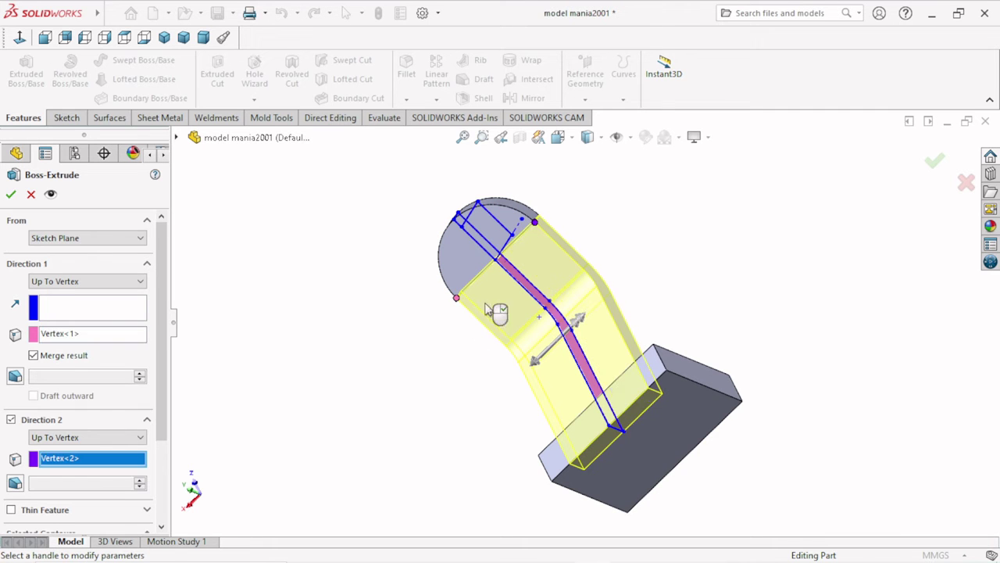
click(9, 195)
mouse_move(437, 336)
middle_down()
mouse_move(527, 389)
mouse_move(522, 307)
mouse_move(563, 286)
middle_up()
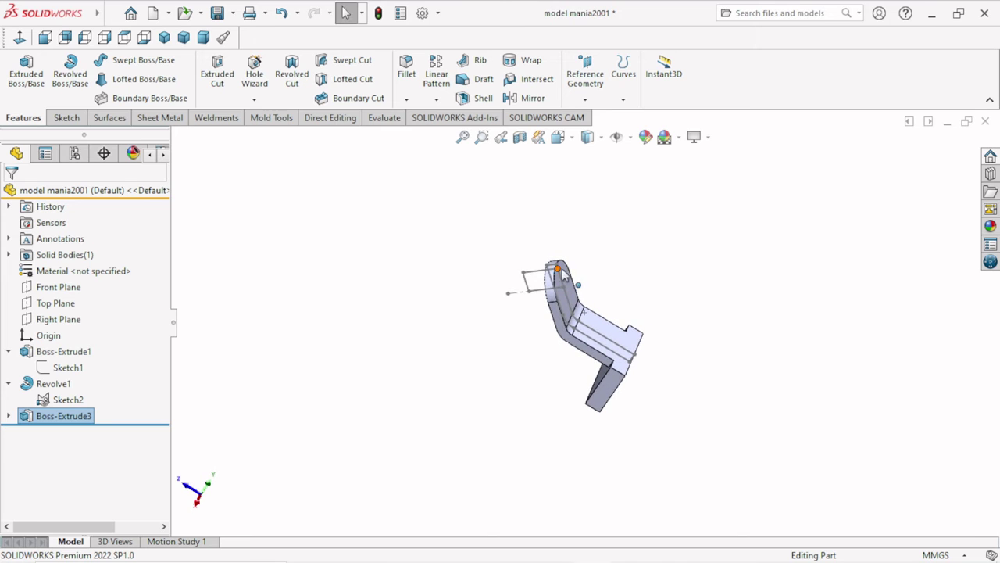
mouse_move(685, 360)
middle_down()
mouse_move(539, 286)
mouse_move(466, 265)
mouse_move(540, 255)
mouse_move(567, 237)
mouse_move(510, 220)
mouse_move(556, 279)
mouse_move(547, 297)
mouse_move(665, 326)
middle_up()
scroll(665, 326, down, 3)
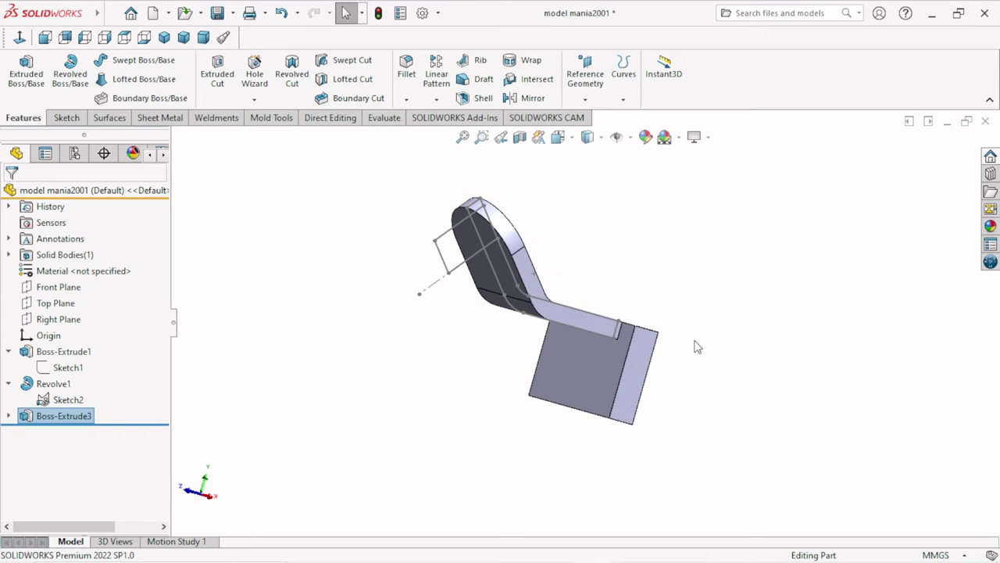
scroll(616, 272, down, 2)
click(773, 328)
mouse_move(627, 335)
middle_down()
mouse_move(565, 261)
mouse_move(602, 274)
mouse_move(586, 362)
mouse_move(779, 353)
middle_up()
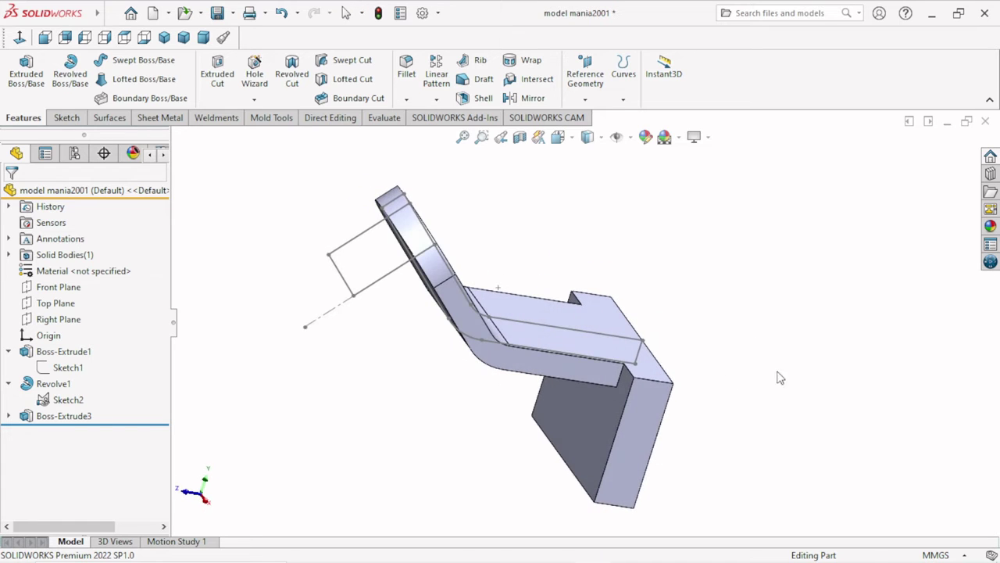
Revolve Sketch2's rectangle region a full 360° about Line10 into a cylinder
click(69, 72)
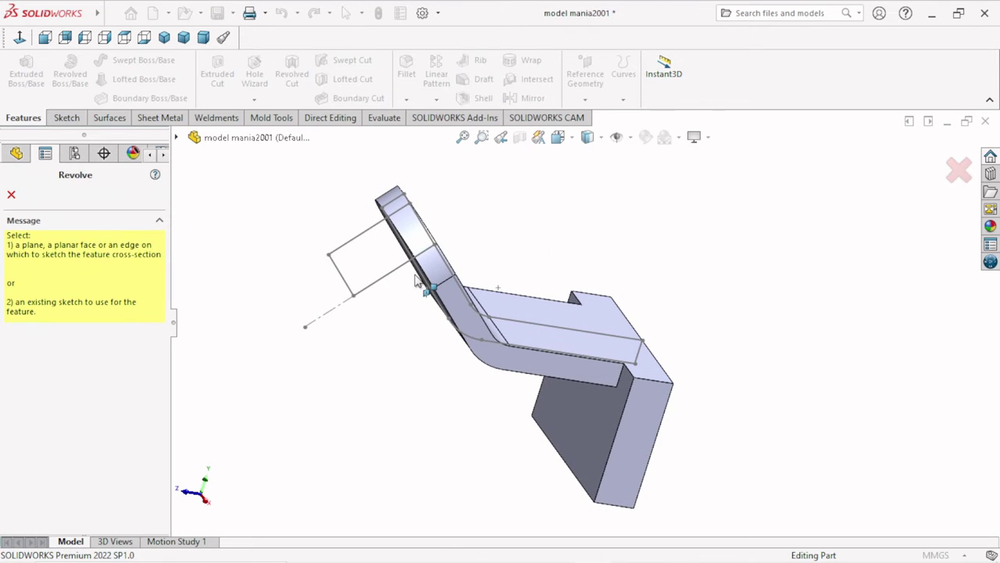
click(358, 241)
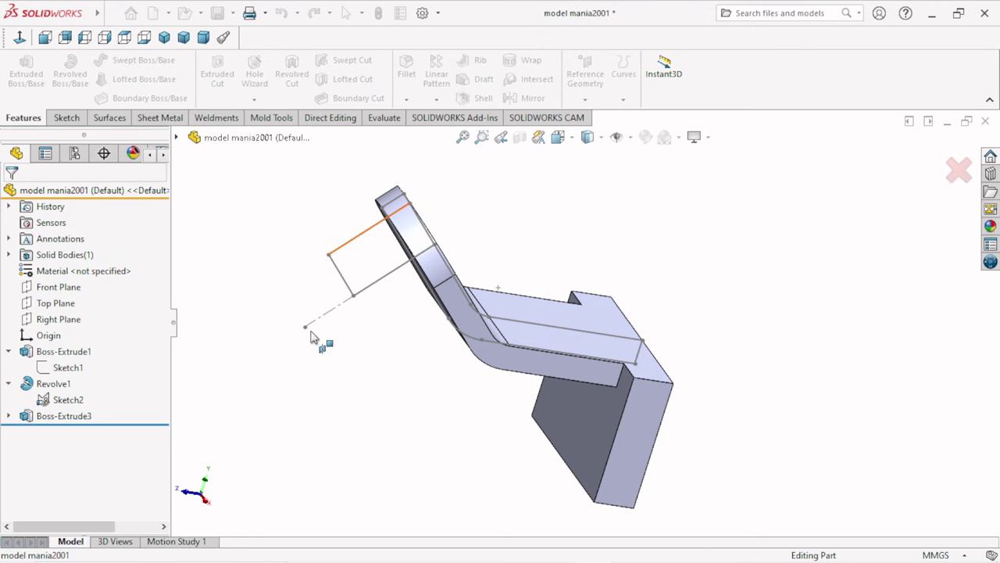
click(383, 325)
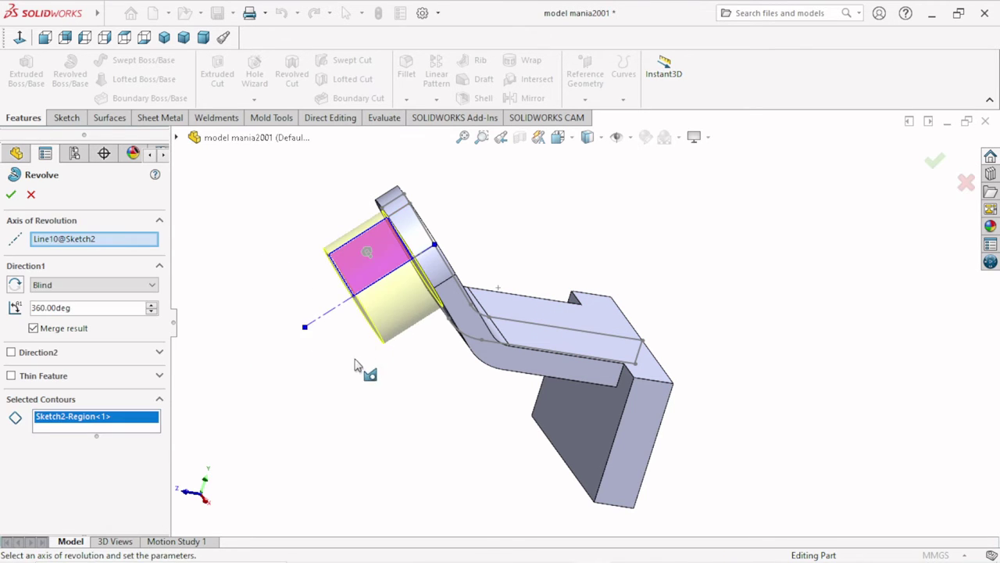
middle_drag(371, 367, 199, 480)
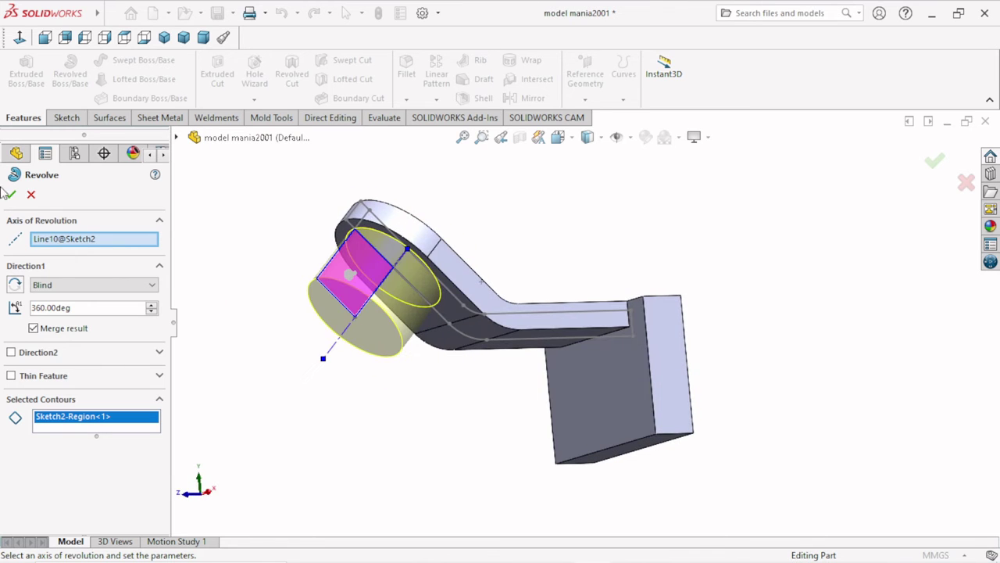
click(17, 193)
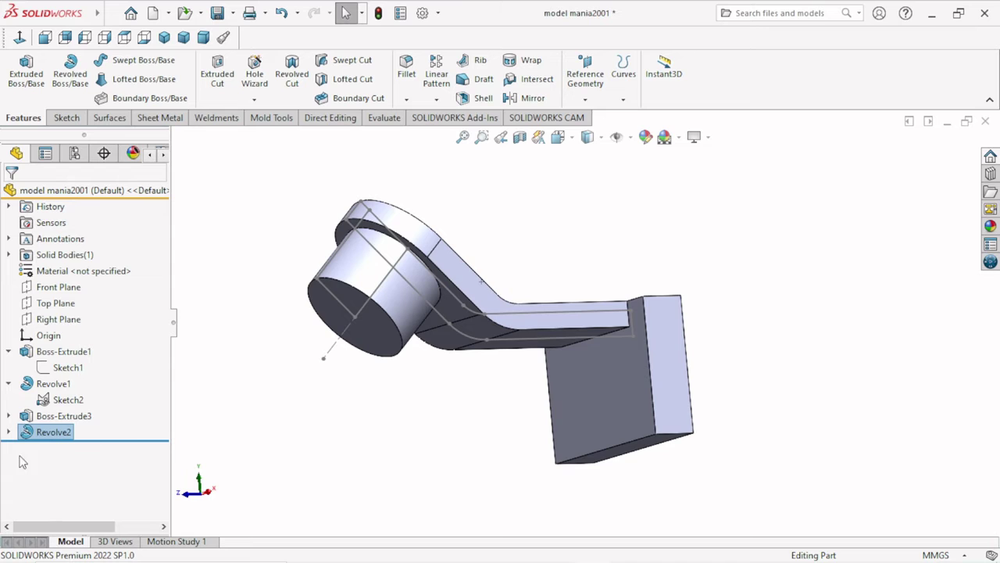
Hide Sketch2's lines so only the solid part shows
right_click(457, 334)
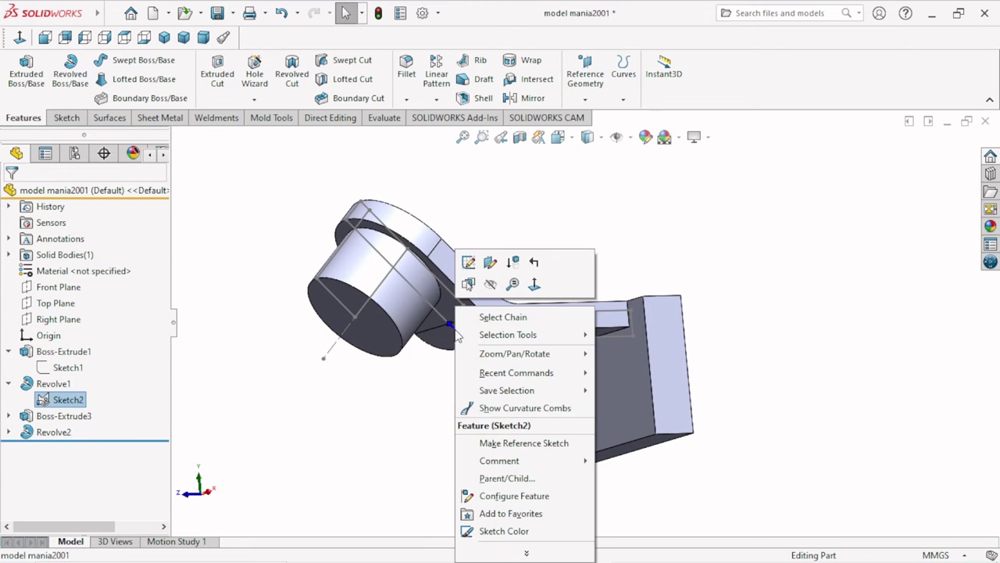
click(492, 285)
scroll(436, 424, up, 3)
mouse_move(462, 396)
middle_down()
mouse_move(470, 224)
mouse_move(433, 461)
middle_up()
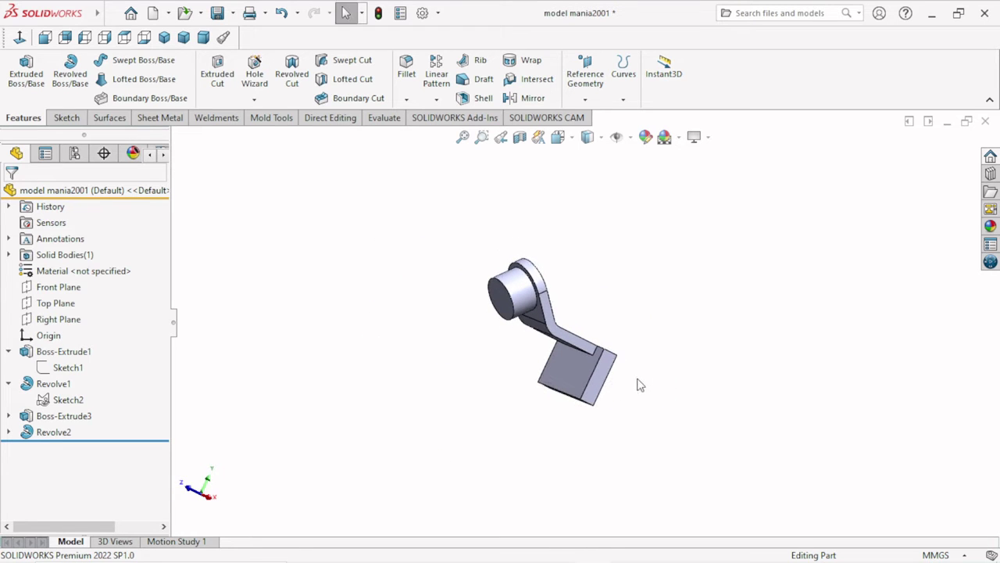
scroll(639, 384, down, 2)
scroll(547, 340, down, 2)
scroll(413, 372, up, 3)
mouse_move(413, 373)
middle_down()
mouse_move(440, 352)
mouse_move(453, 316)
middle_up()
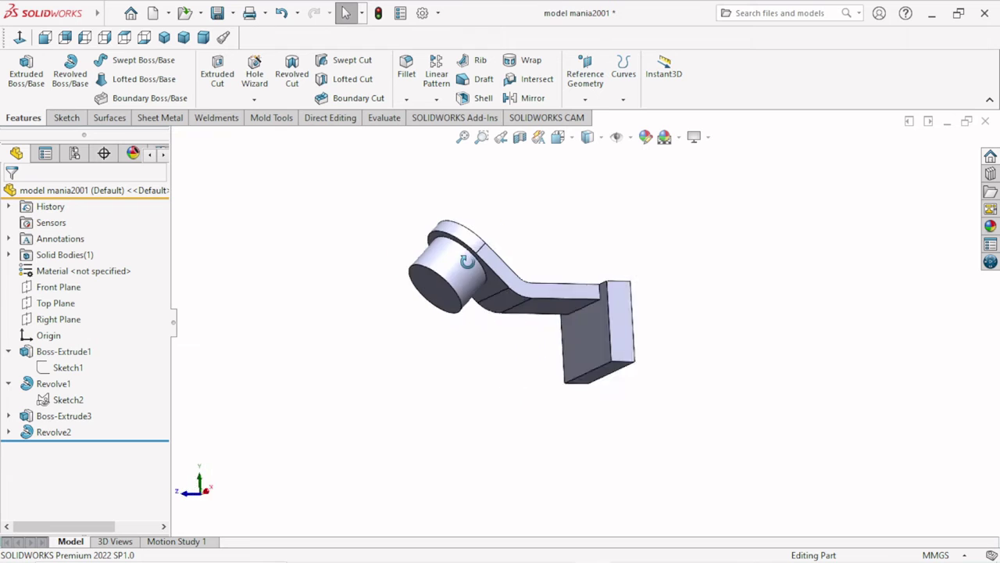
Start a new sketch on the Right Plane and view it Normal To
click(59, 319)
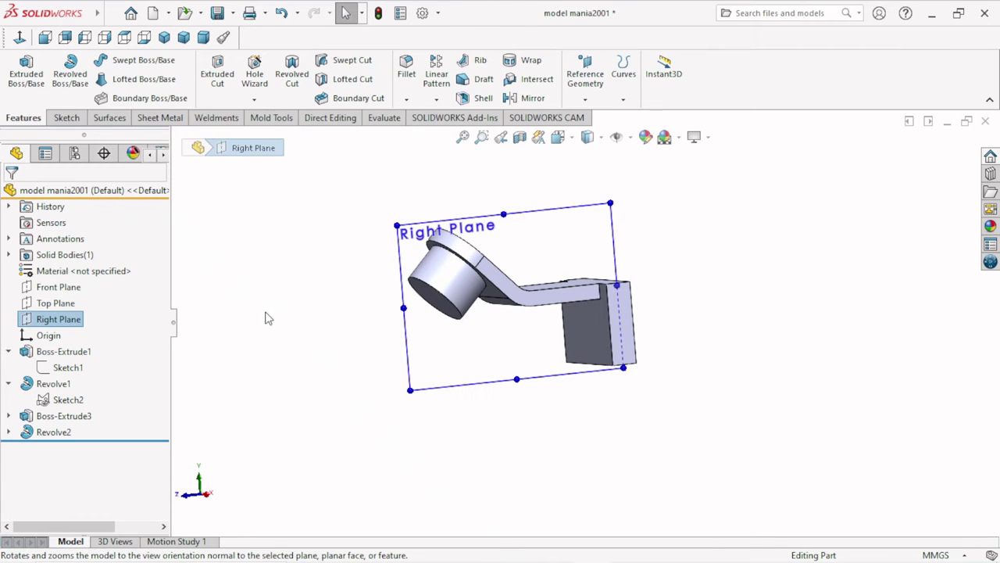
click(72, 290)
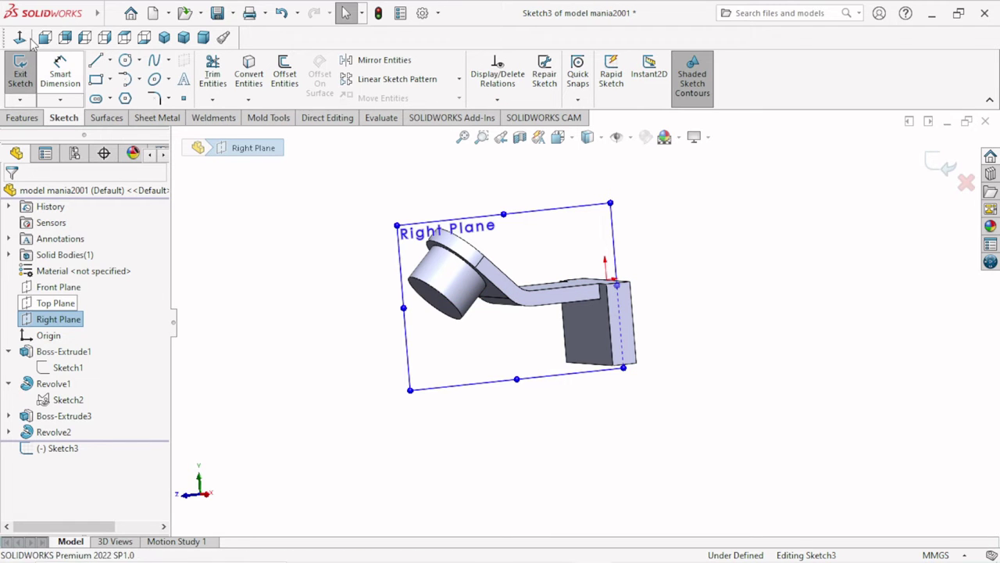
click(20, 37)
scroll(591, 282, down, 2)
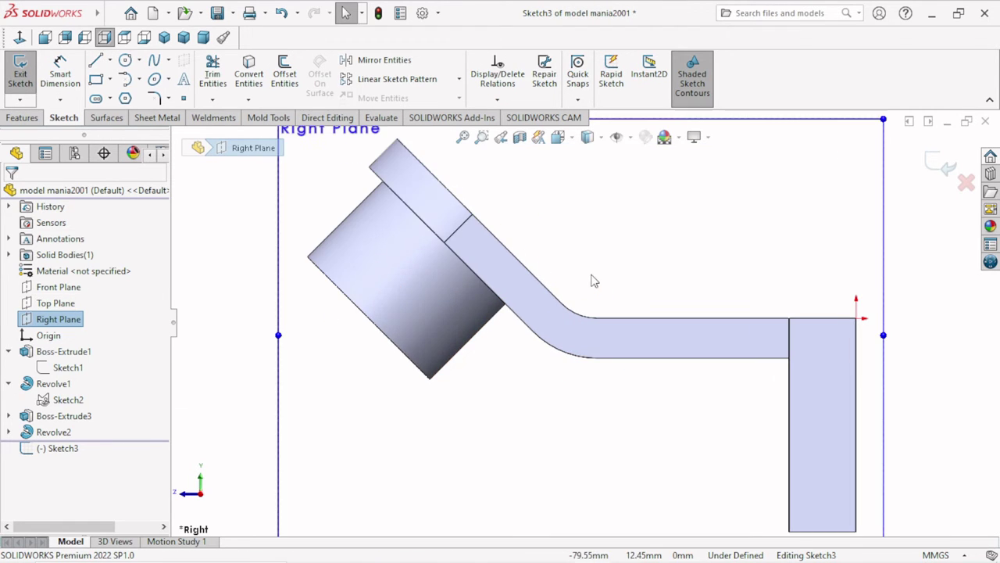
scroll(579, 325, up, 2)
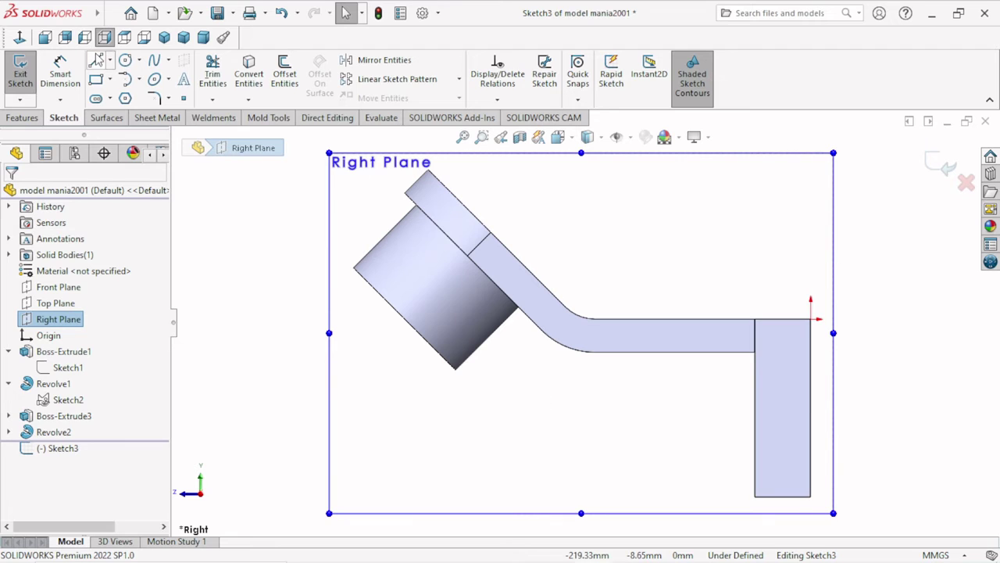
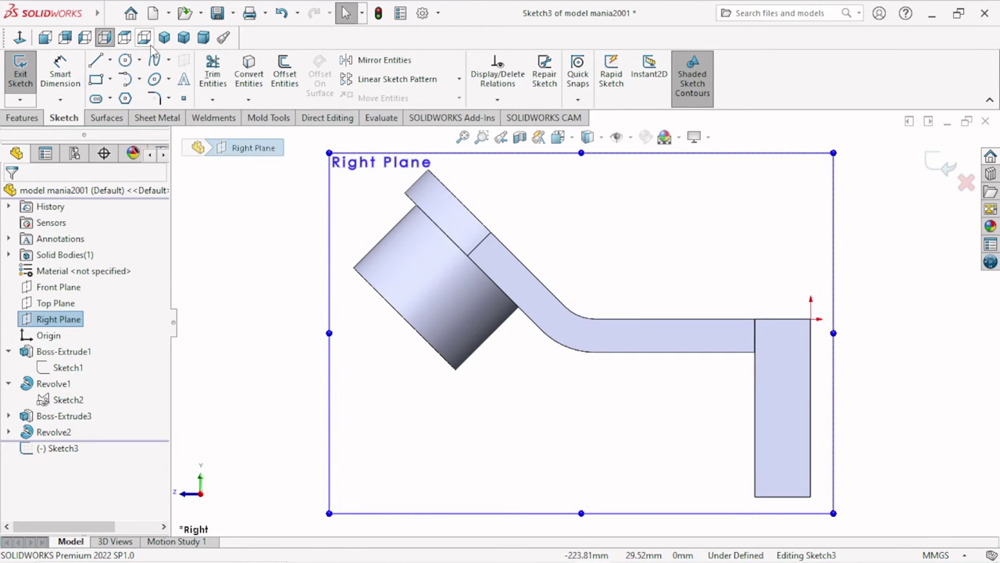
Offset the slanted arm's lower edge and bend arc 26 mm, reversed, into Sketch3
click(286, 72)
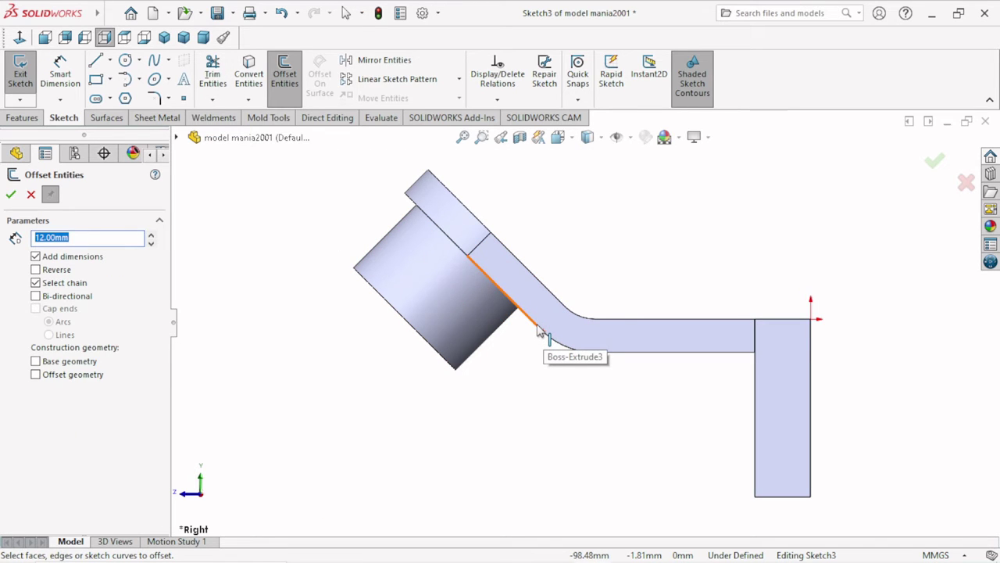
click(539, 331)
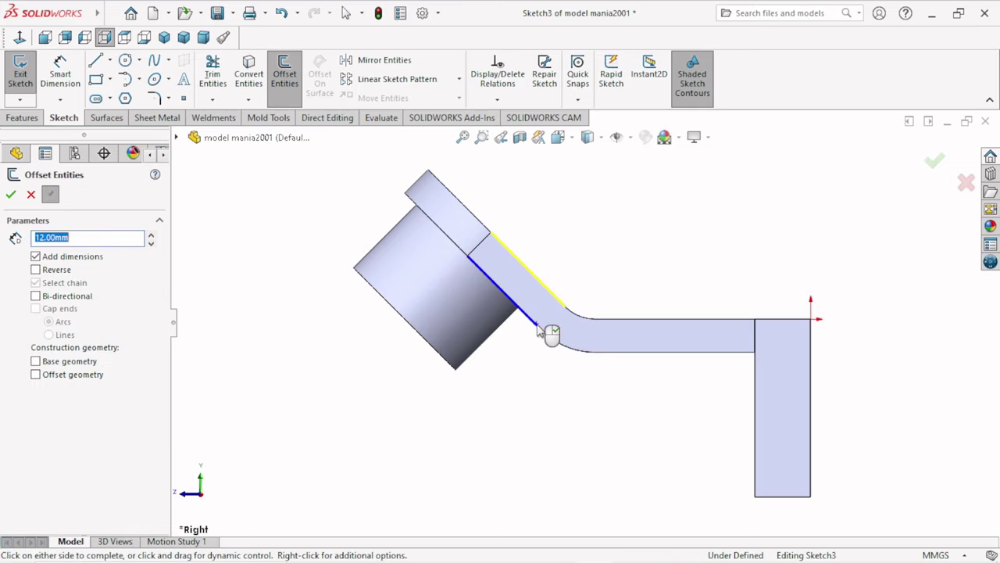
click(568, 351)
text(26)
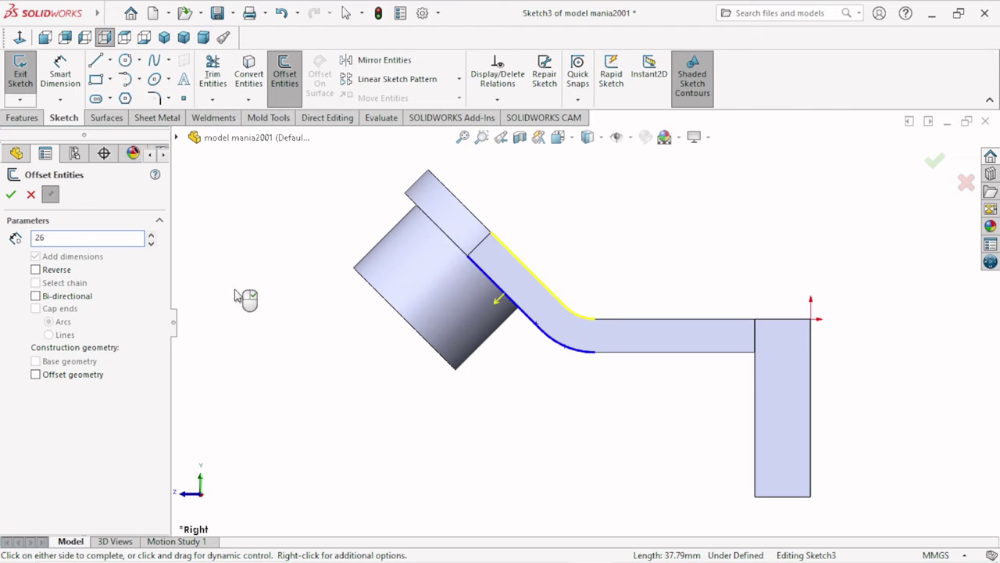
key(Return)
click(36, 270)
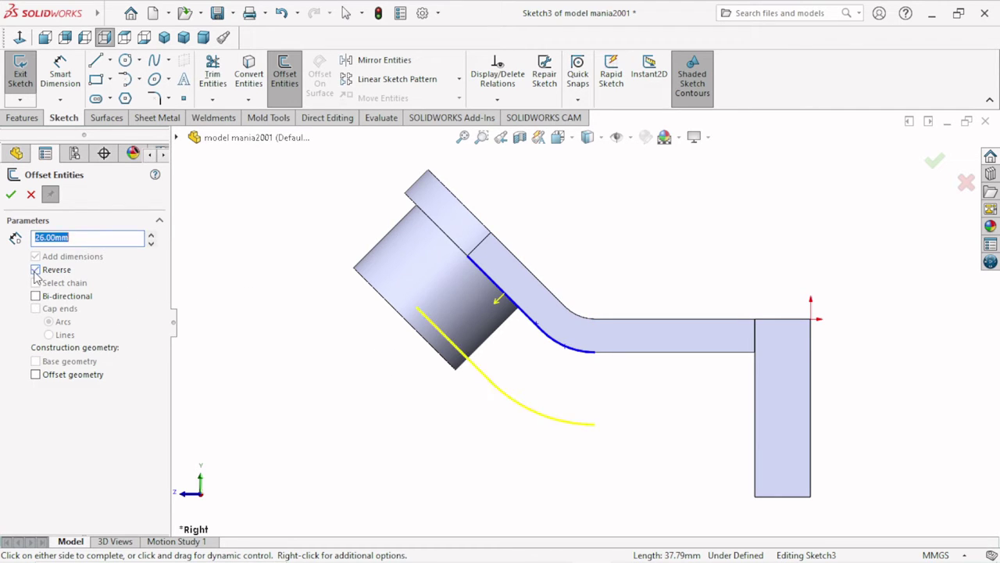
click(11, 194)
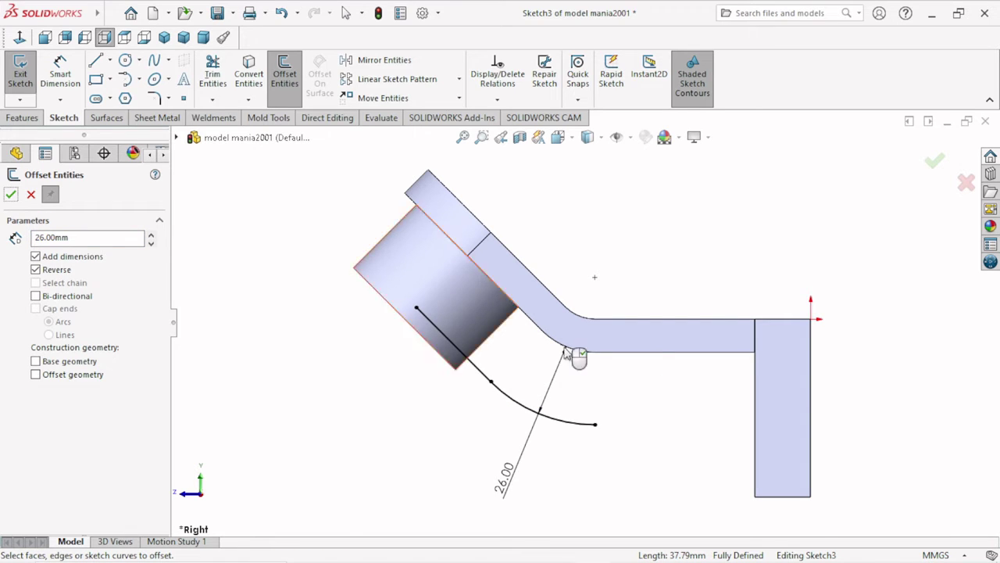
click(11, 195)
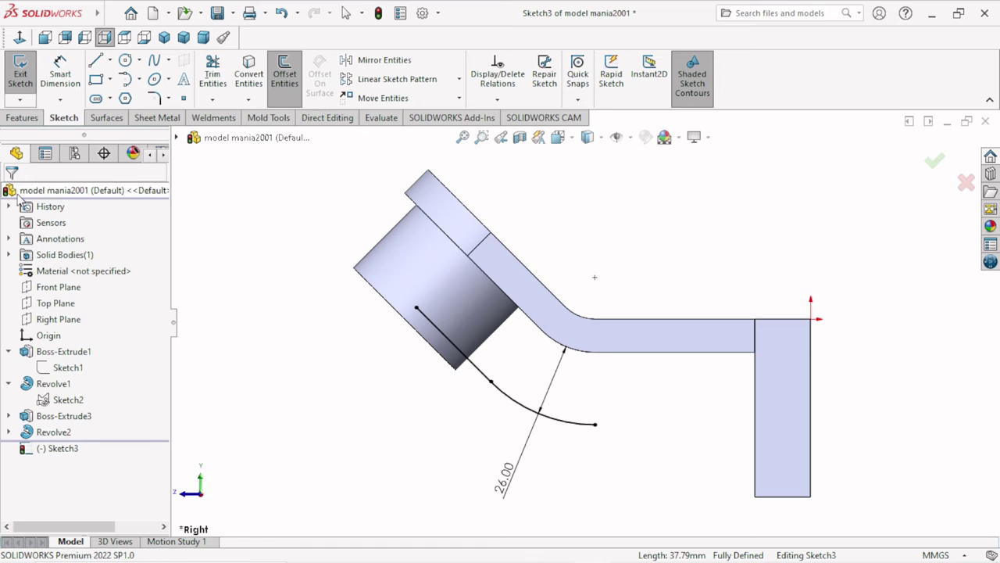
Draw a tangent arc from the offset curve's end to the upright block's lower-left corner
click(154, 65)
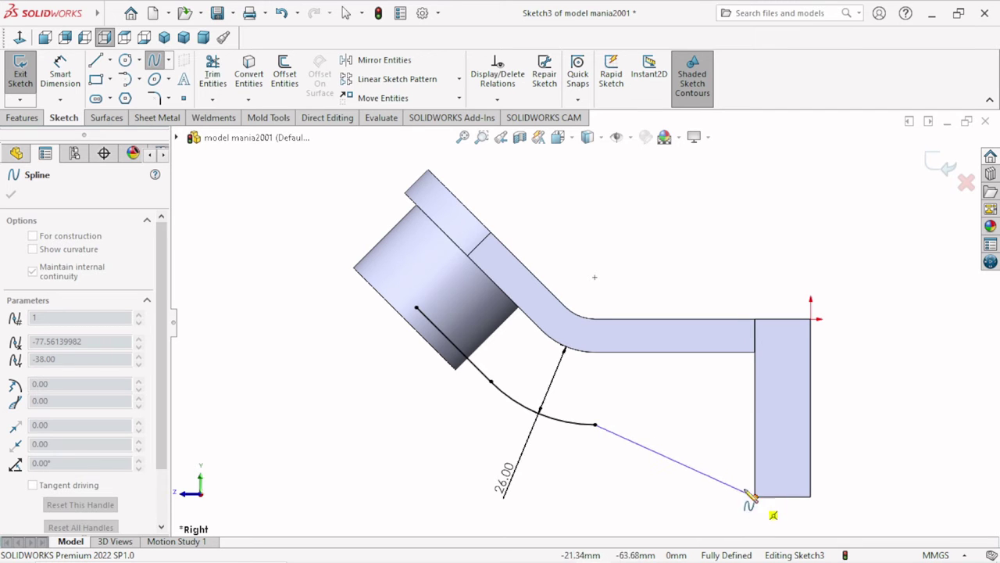
key(Escape)
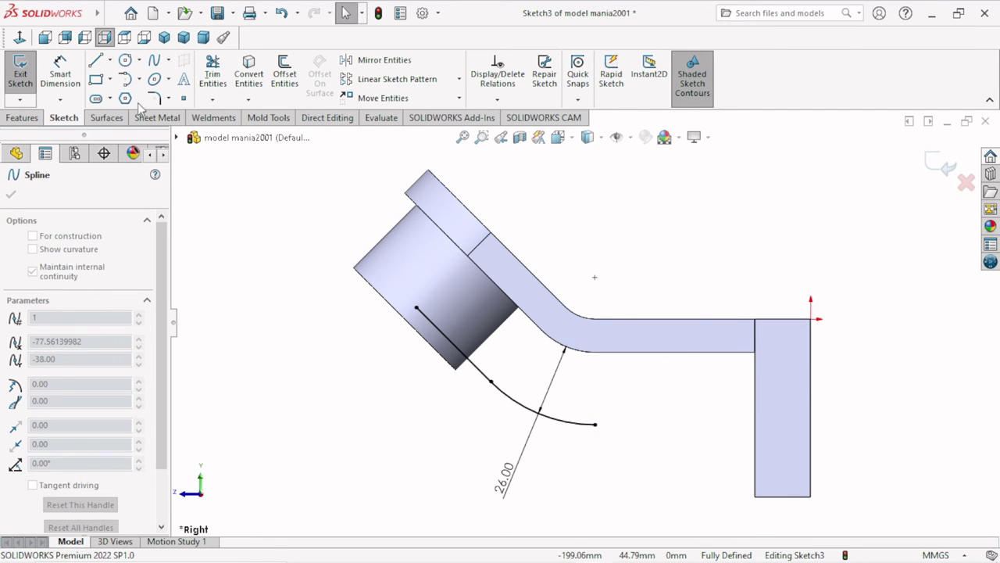
key(a)
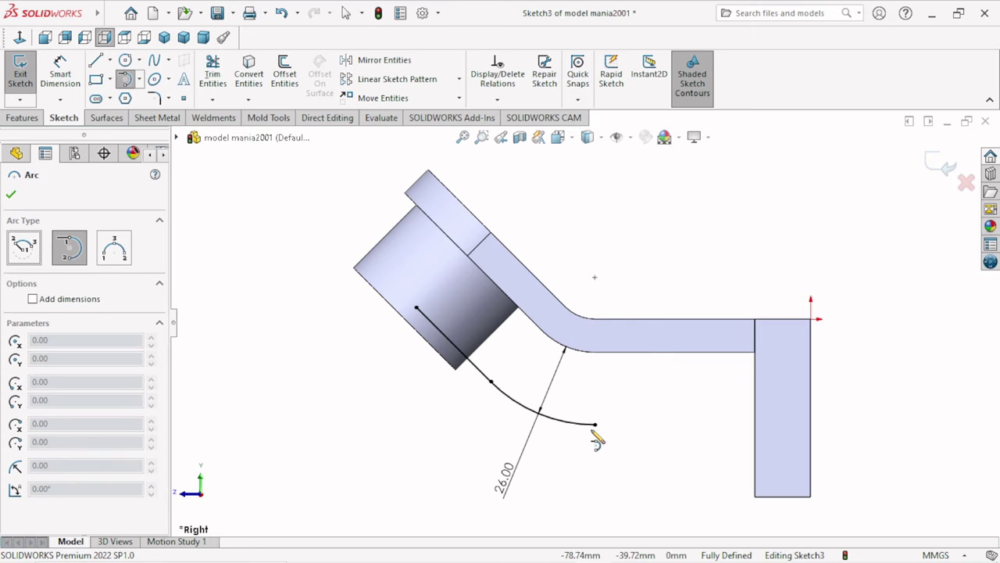
click(595, 424)
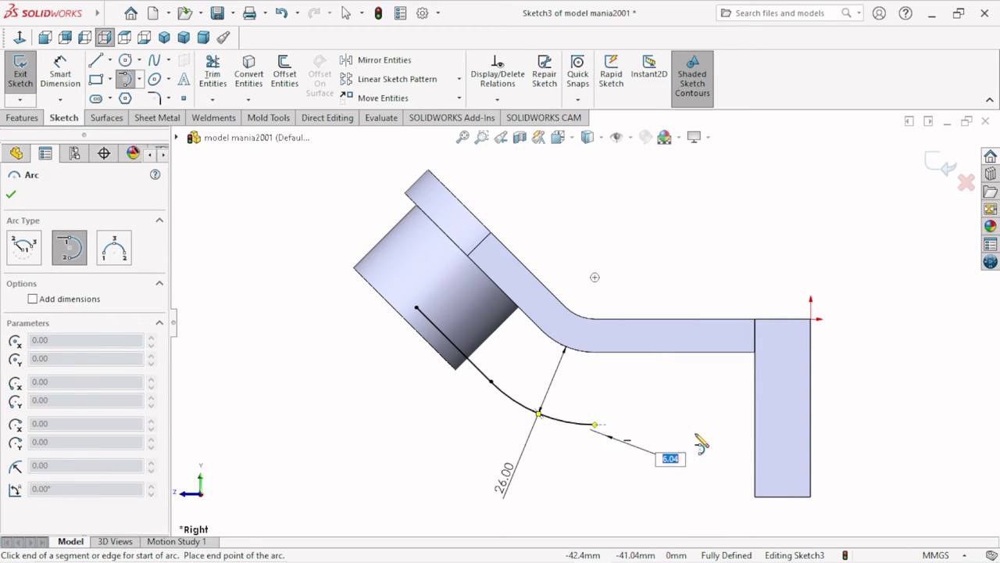
click(757, 497)
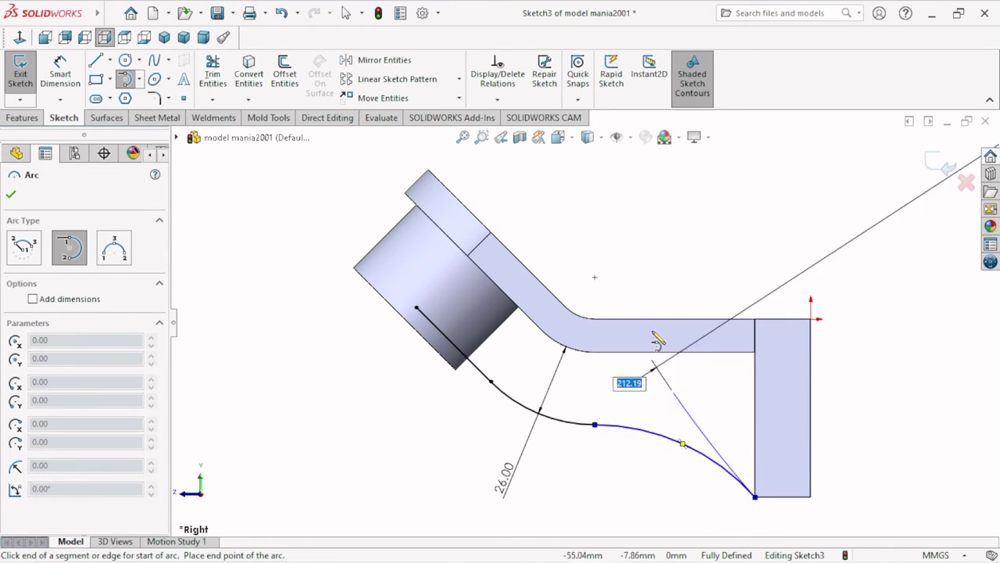
right_click(689, 283)
click(691, 294)
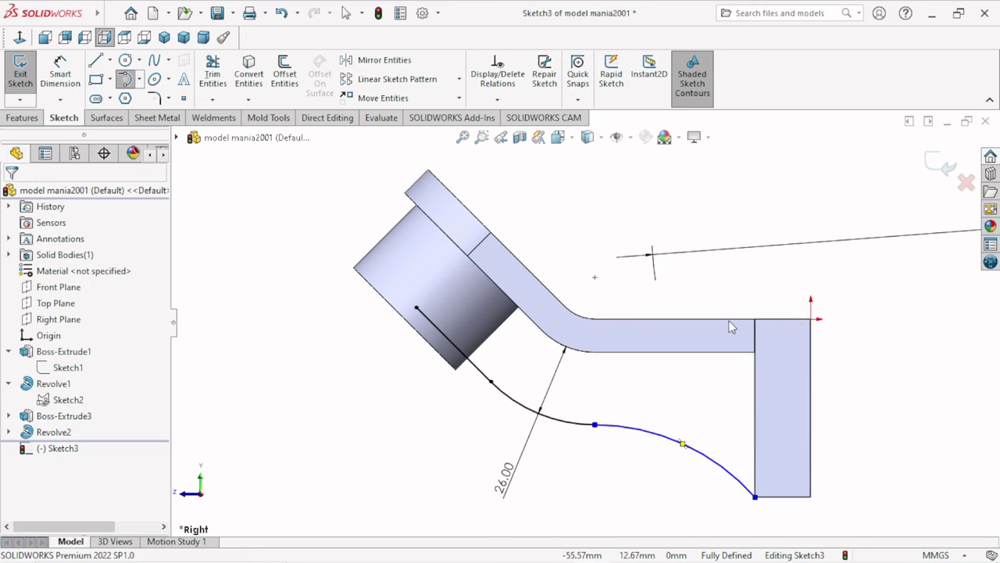
scroll(695, 383, up, 3)
scroll(629, 343, down, 2)
scroll(616, 321, down, 1)
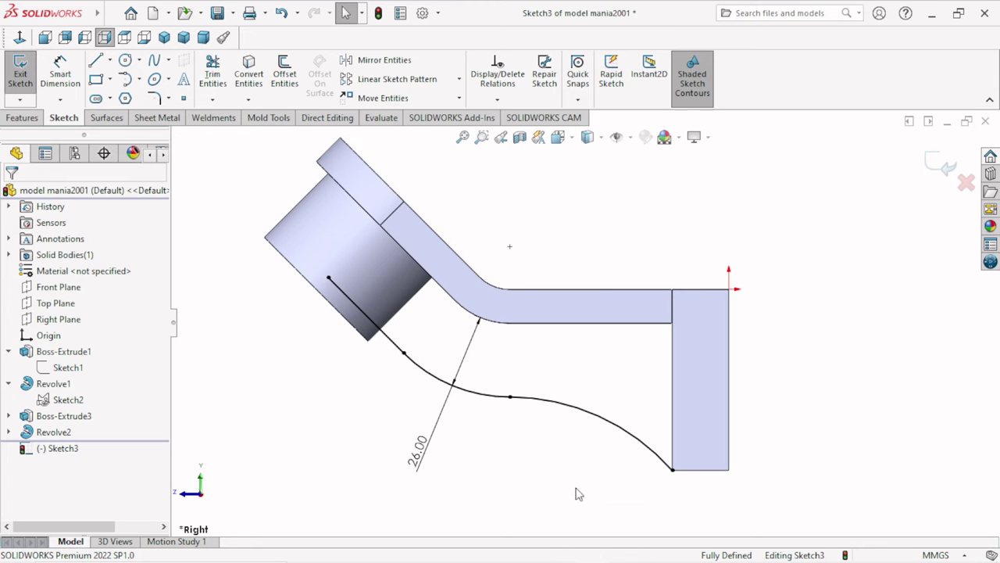
scroll(543, 472, down, 1)
scroll(566, 442, up, 2)
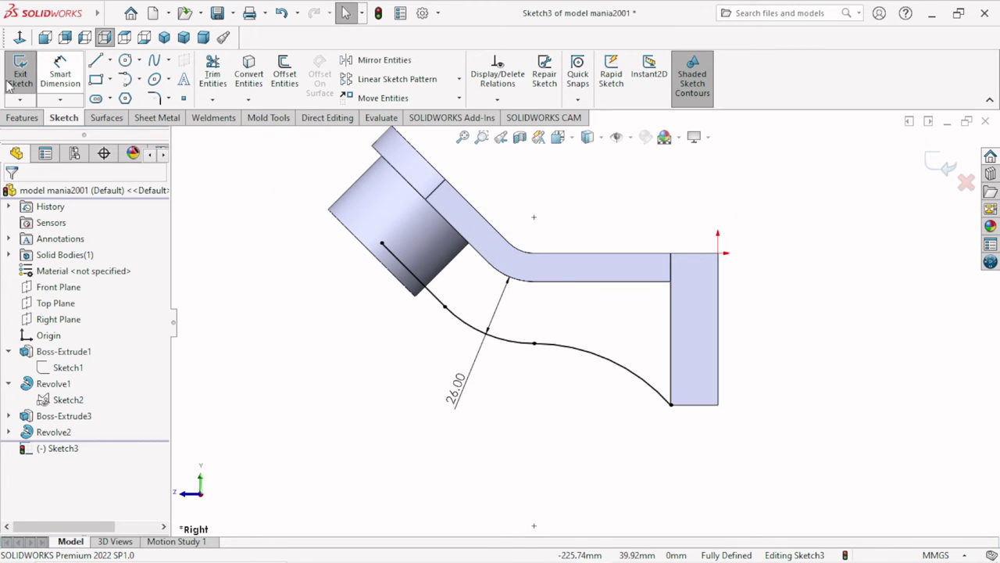
click(69, 84)
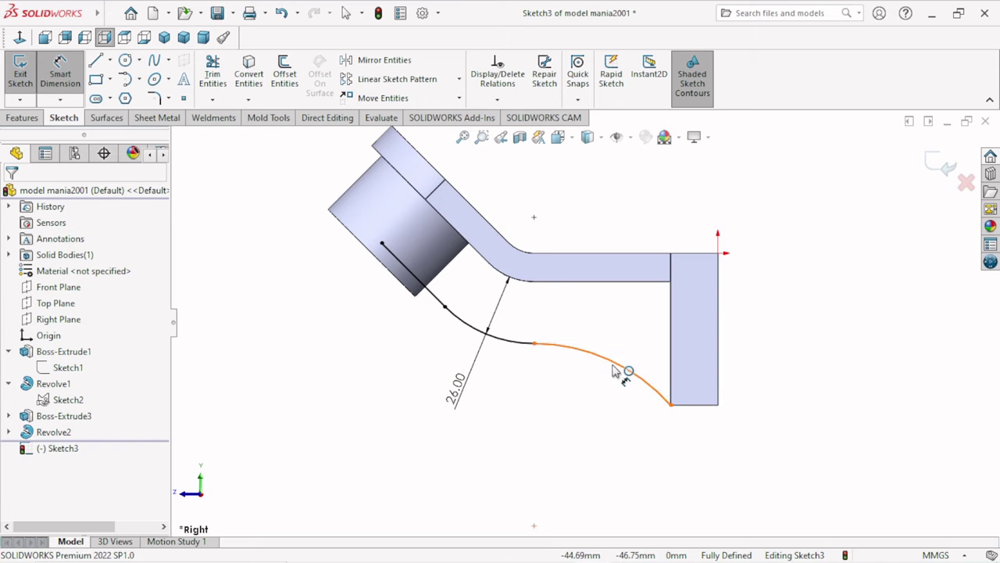
click(580, 437)
click(591, 428)
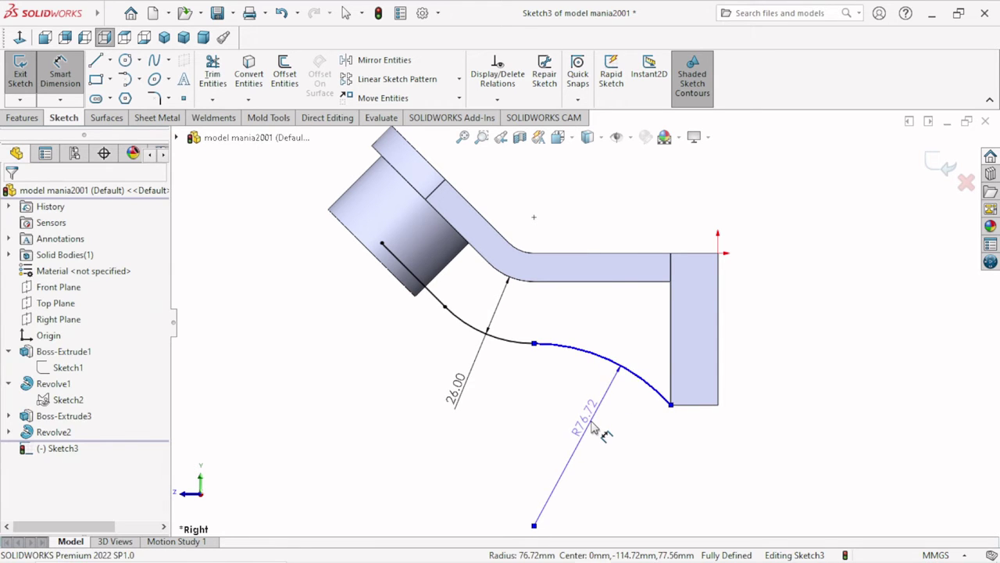
click(561, 222)
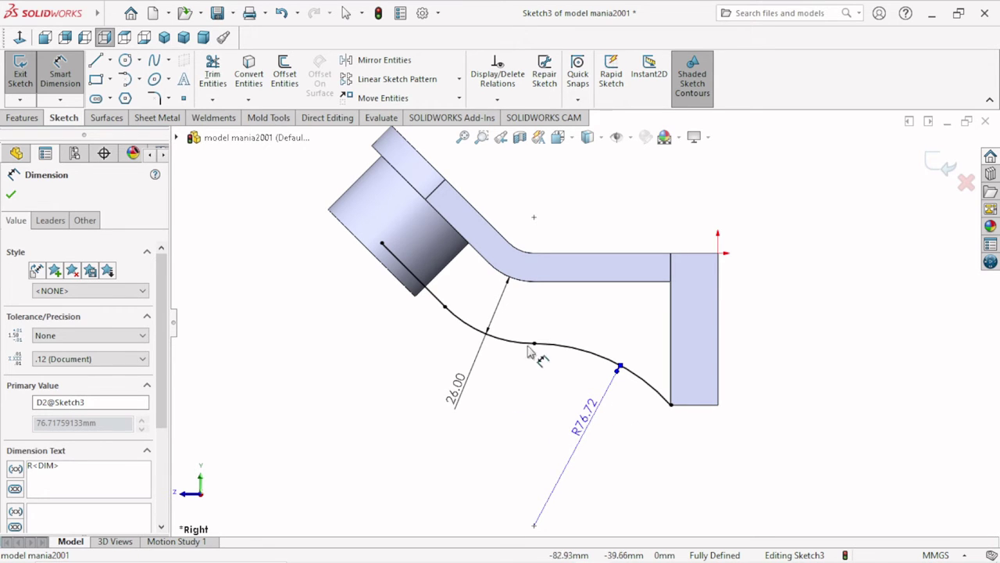
click(535, 343)
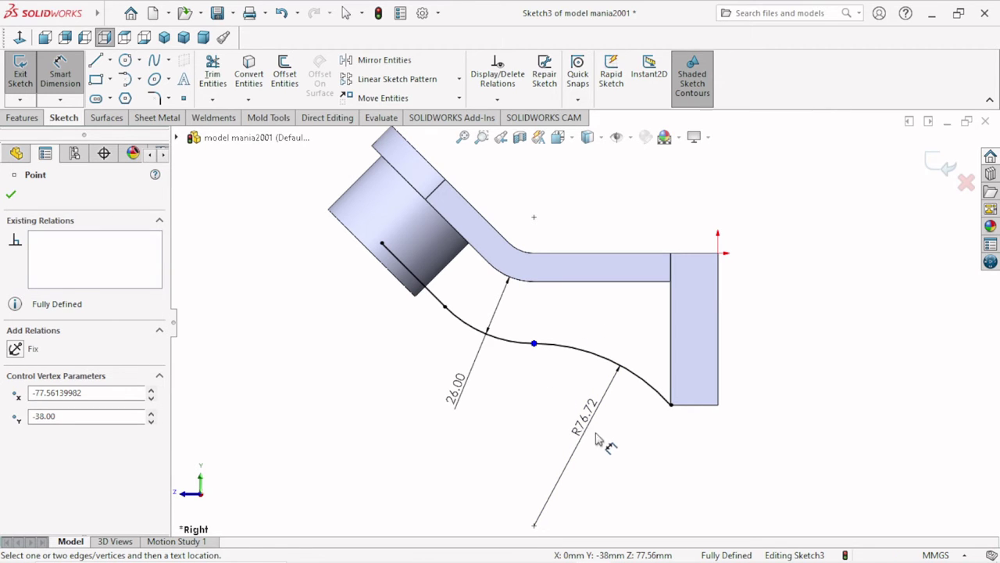
right_click(598, 424)
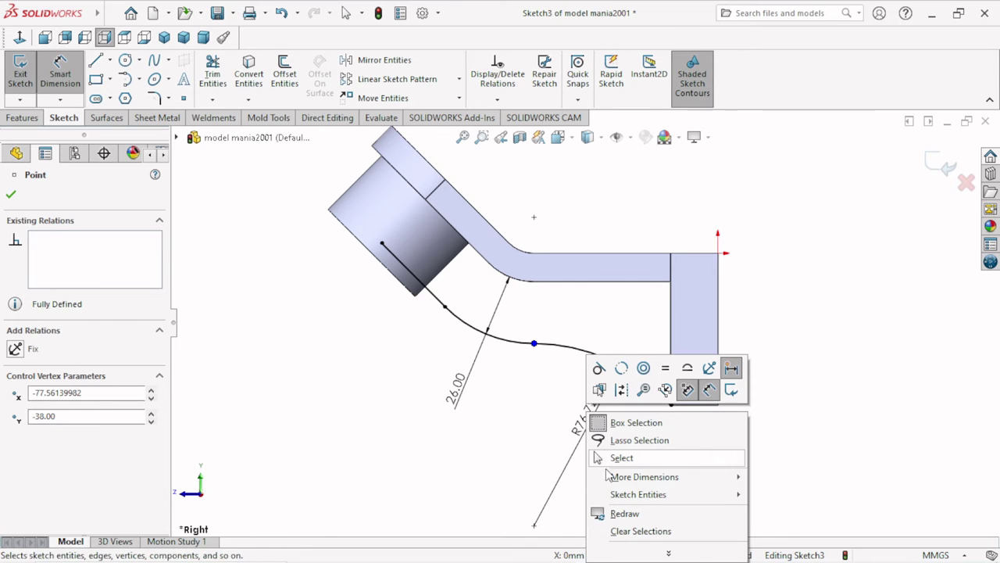
key(Escape)
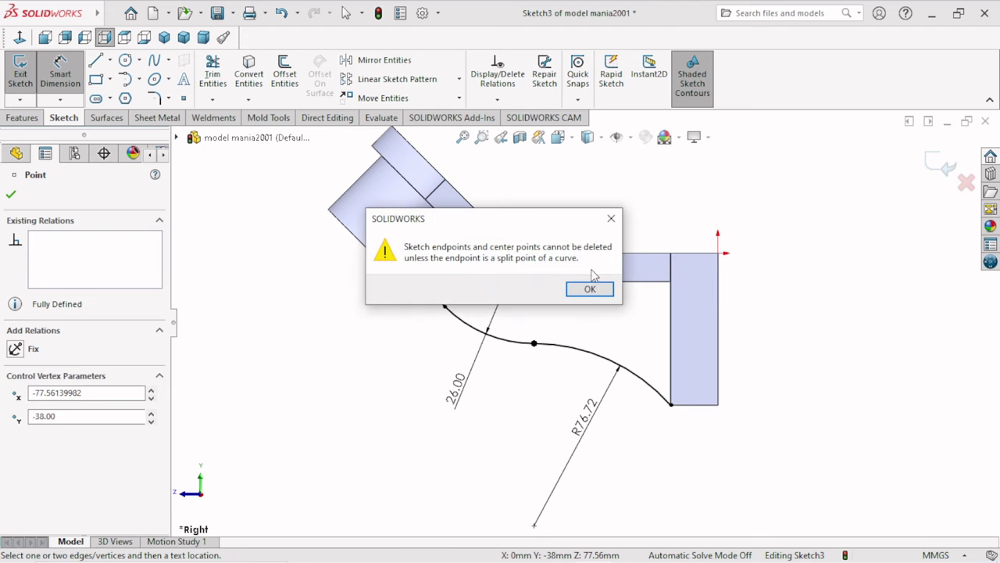
click(589, 290)
click(11, 194)
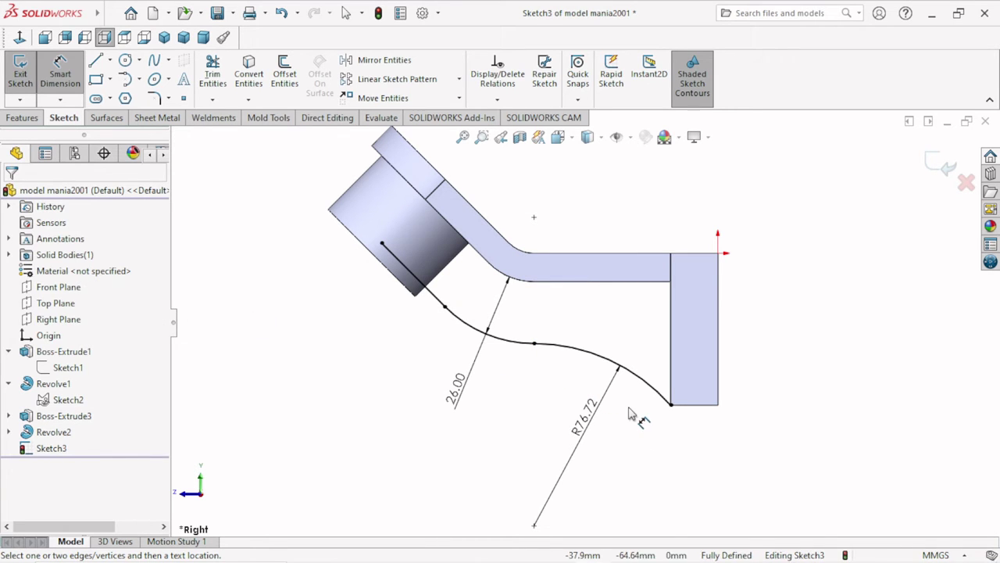
click(593, 438)
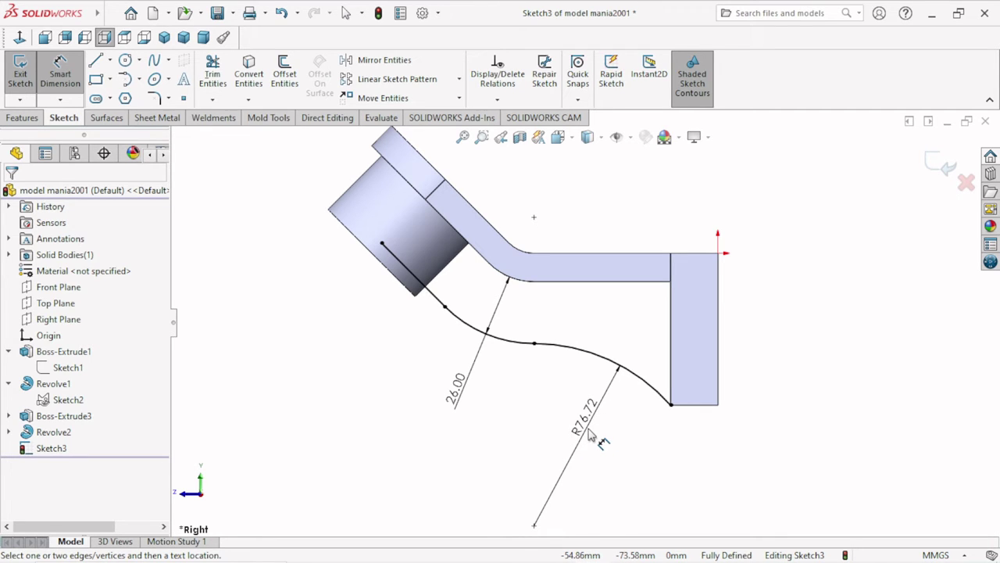
right_click(641, 466)
key(Escape)
key(Escape)
click(594, 430)
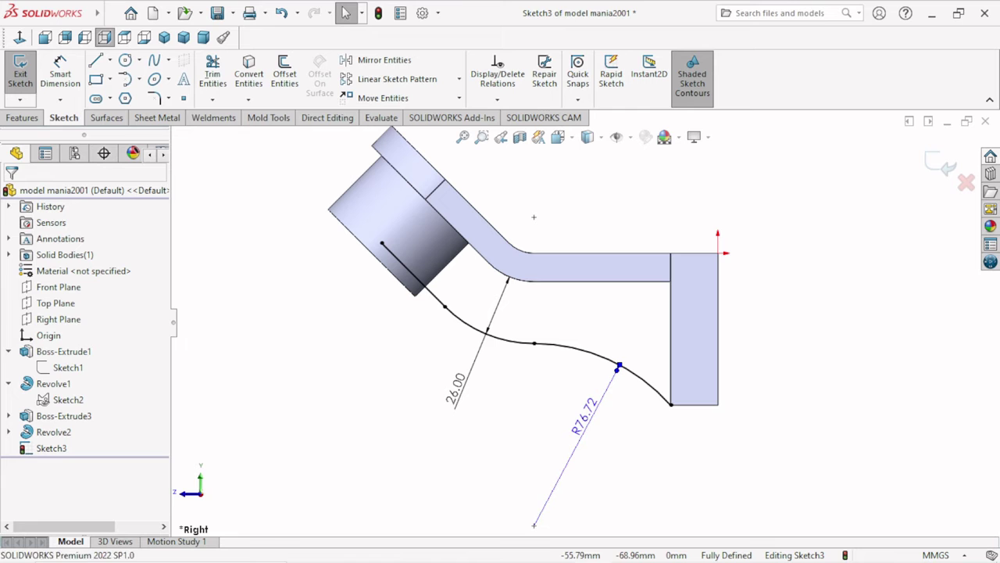
key(Delete)
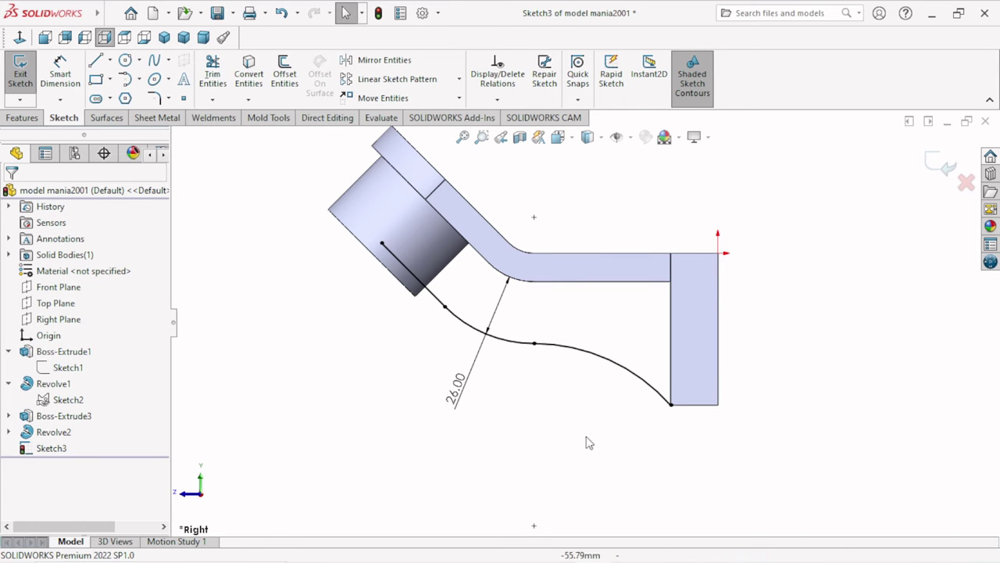
Fit the model in view and drag the guide curve's middle point right to reshape it
key(f)
scroll(619, 396, down, 1)
scroll(677, 384, down, 2)
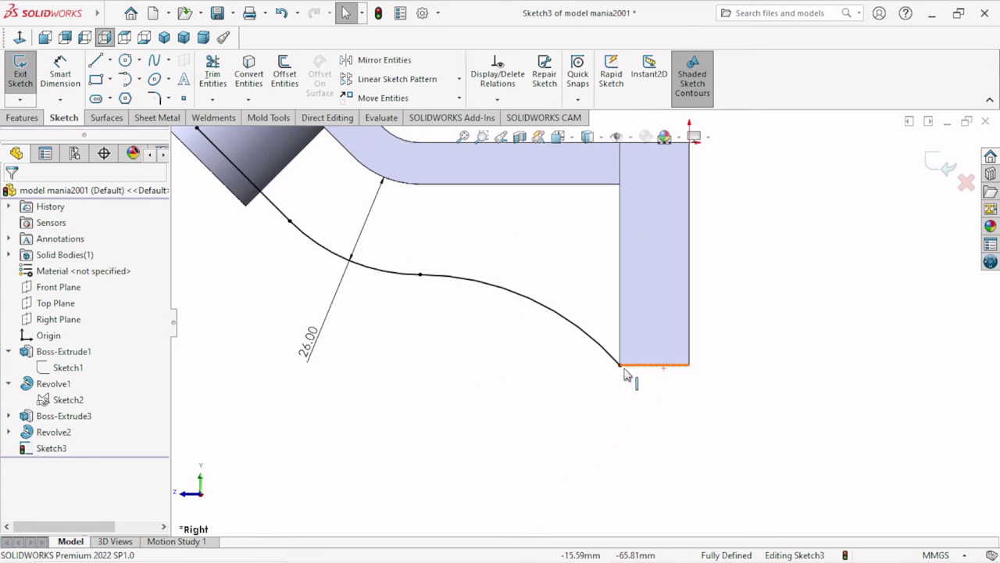
scroll(632, 379, down, 2)
scroll(600, 393, up, 3)
scroll(591, 401, up, 2)
scroll(530, 230, down, 2)
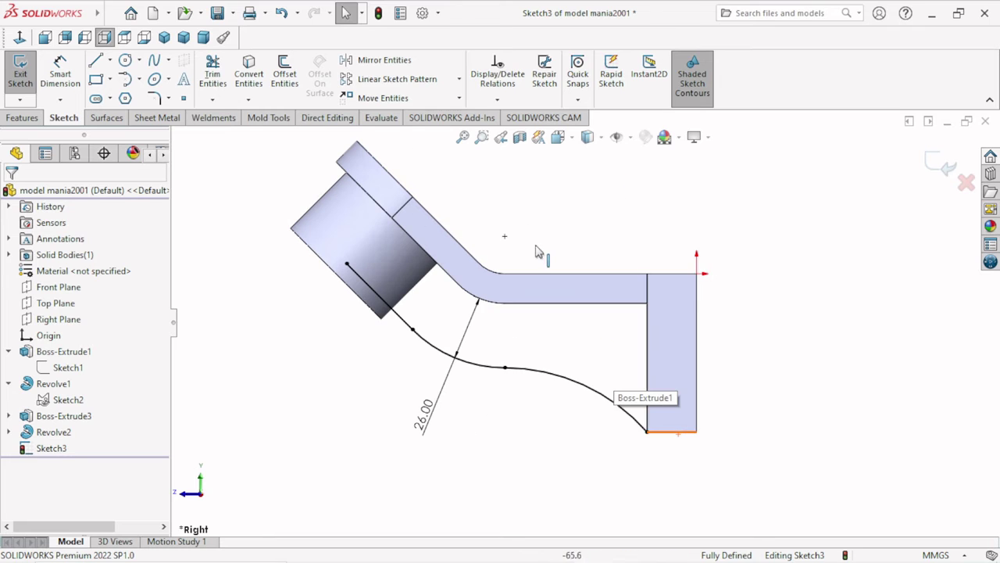
scroll(548, 282, down, 2)
scroll(633, 410, up, 1)
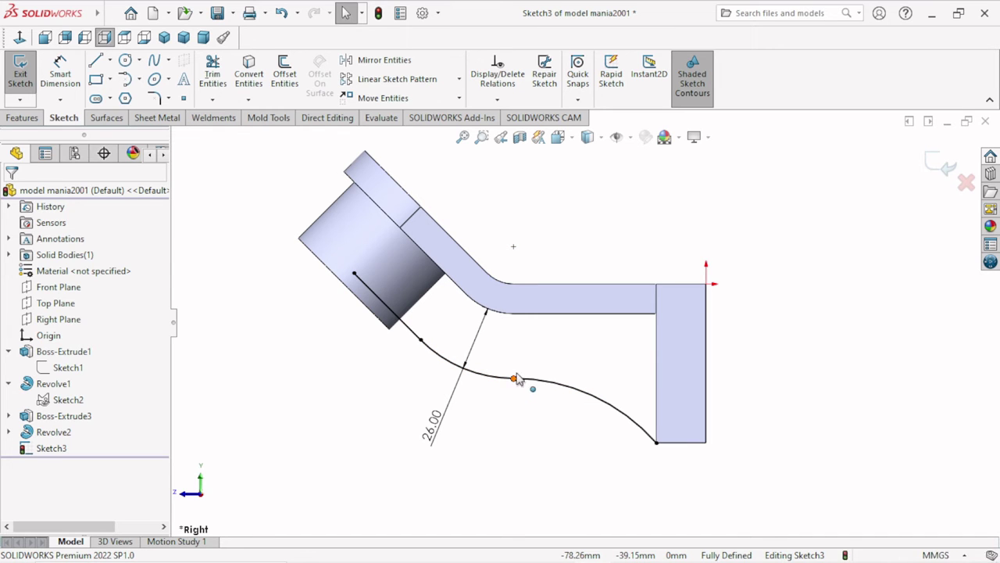
drag(513, 378, 539, 376)
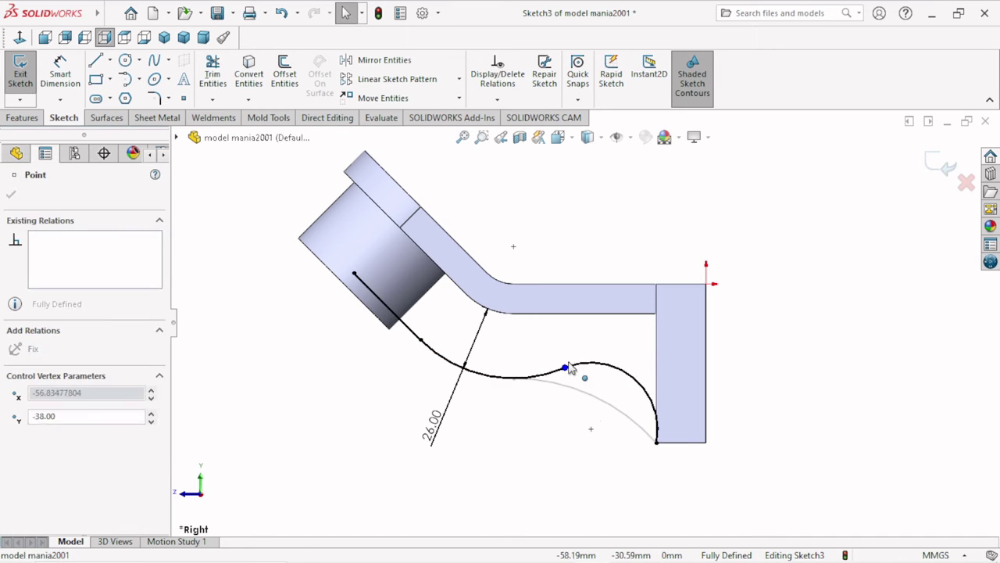
Dimension the lower arc's radius at 55 mm and place the R55.00 label beside the curve
click(603, 466)
click(60, 70)
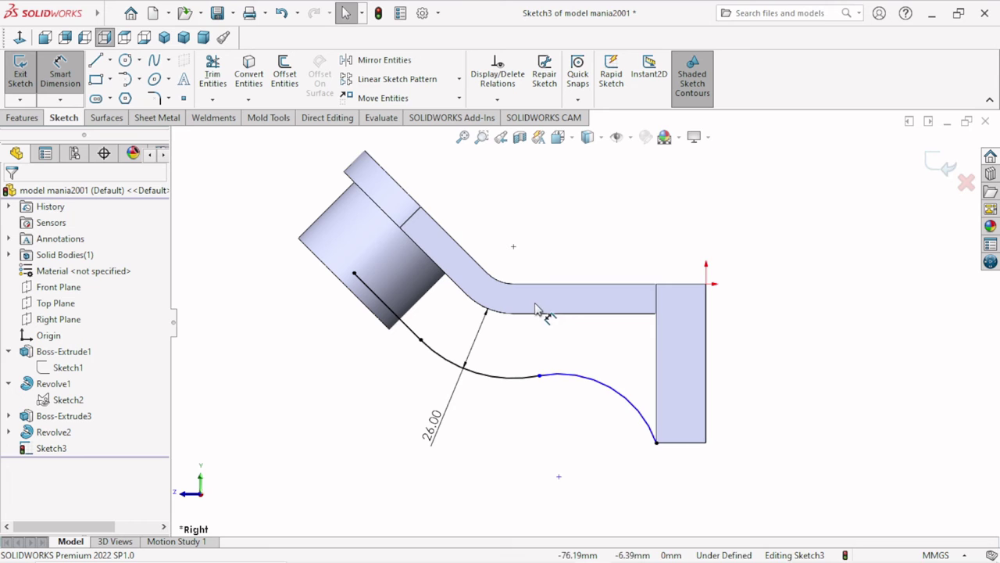
click(618, 397)
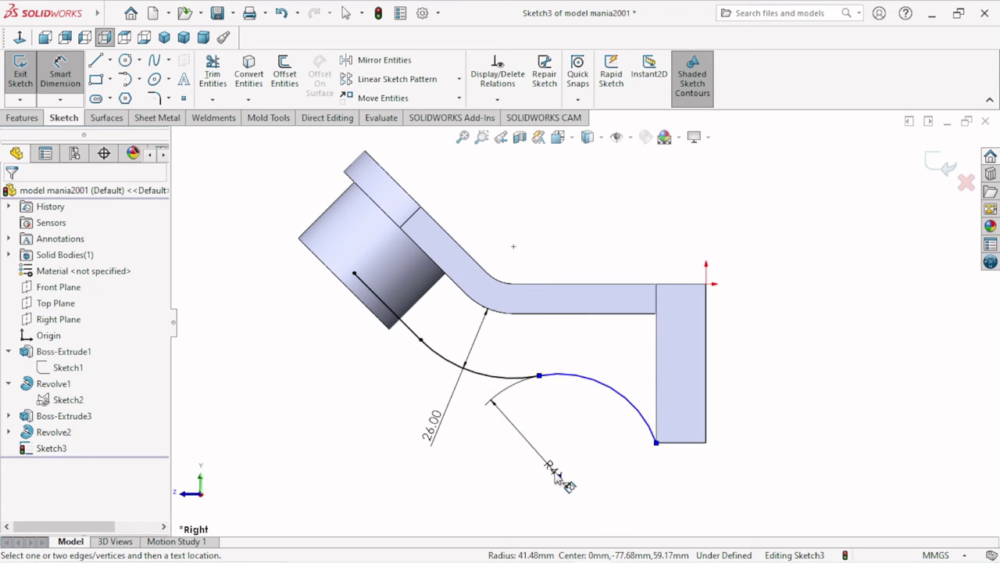
click(560, 478)
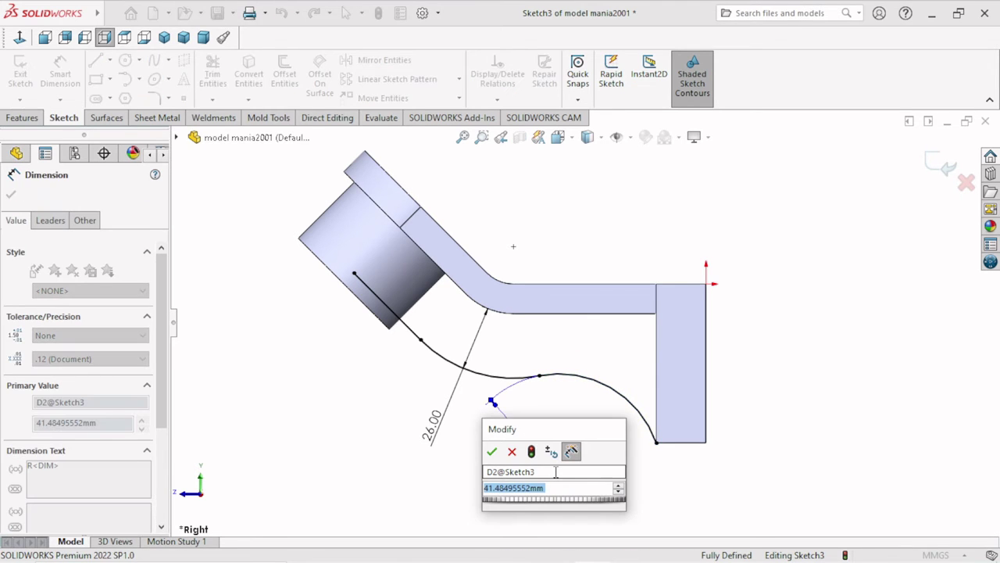
text(55)
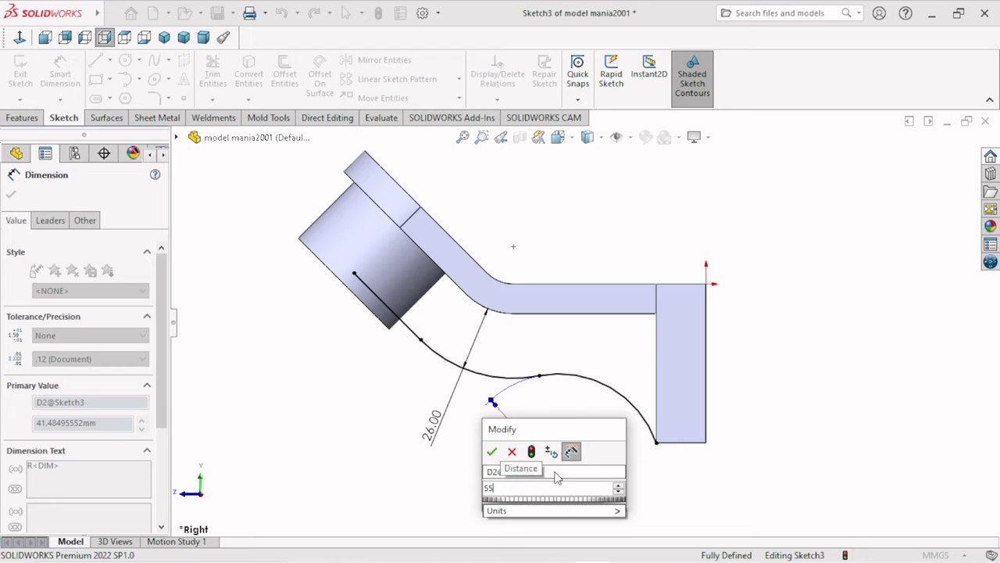
click(492, 451)
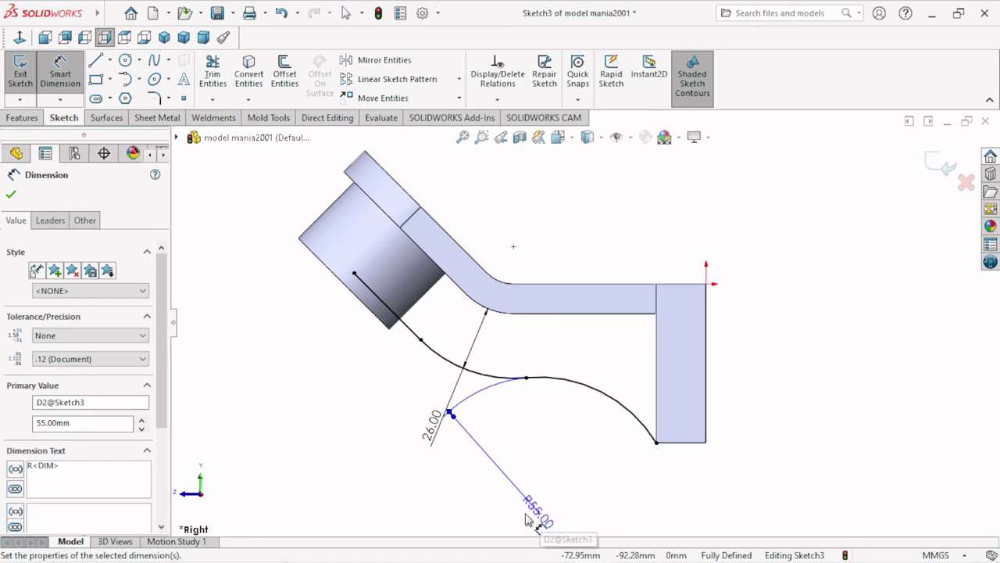
drag(540, 509, 574, 442)
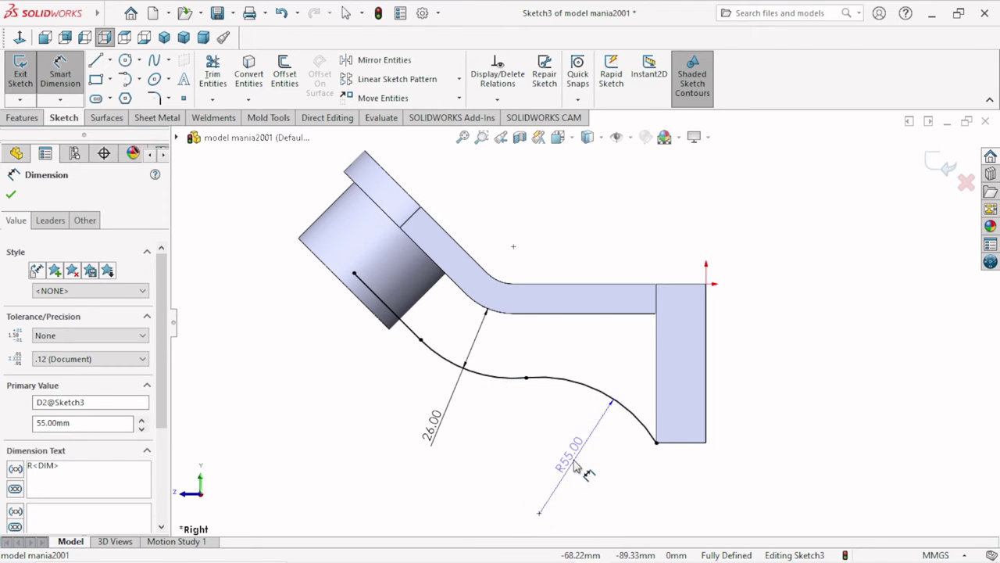
click(576, 442)
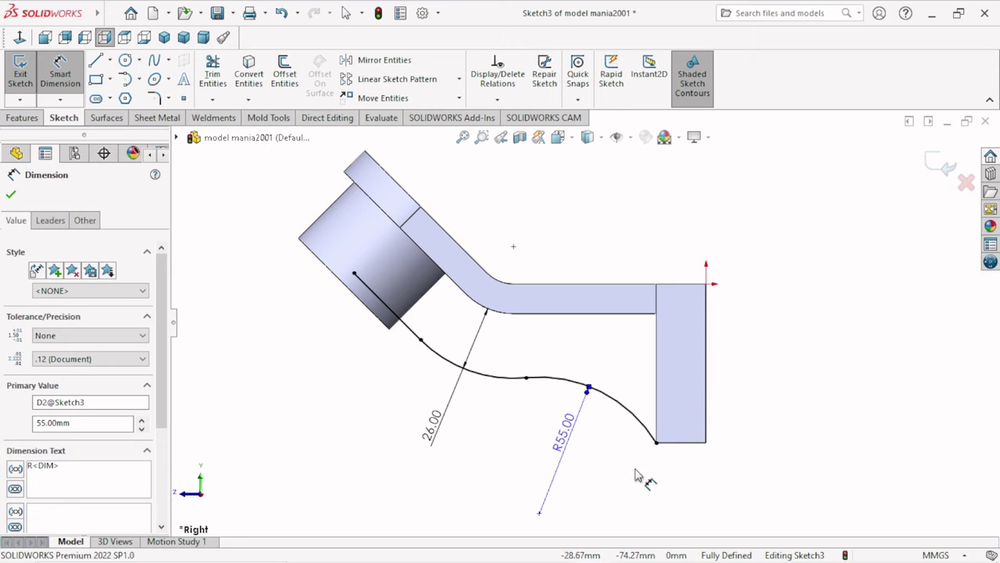
click(10, 193)
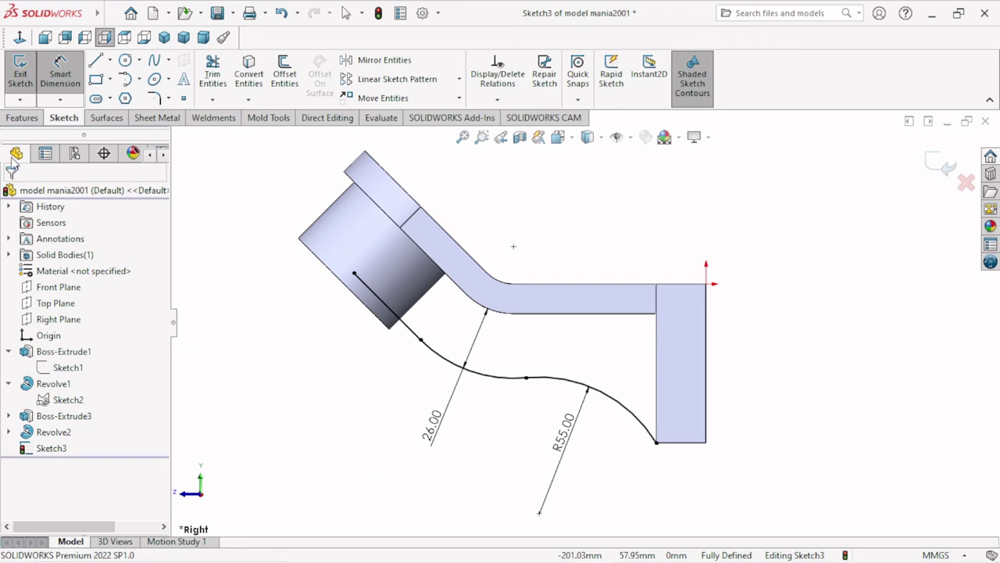
Create Rib1, 12 mm thick, from Sketch3's S-curve and orbit to inspect it from below
click(22, 118)
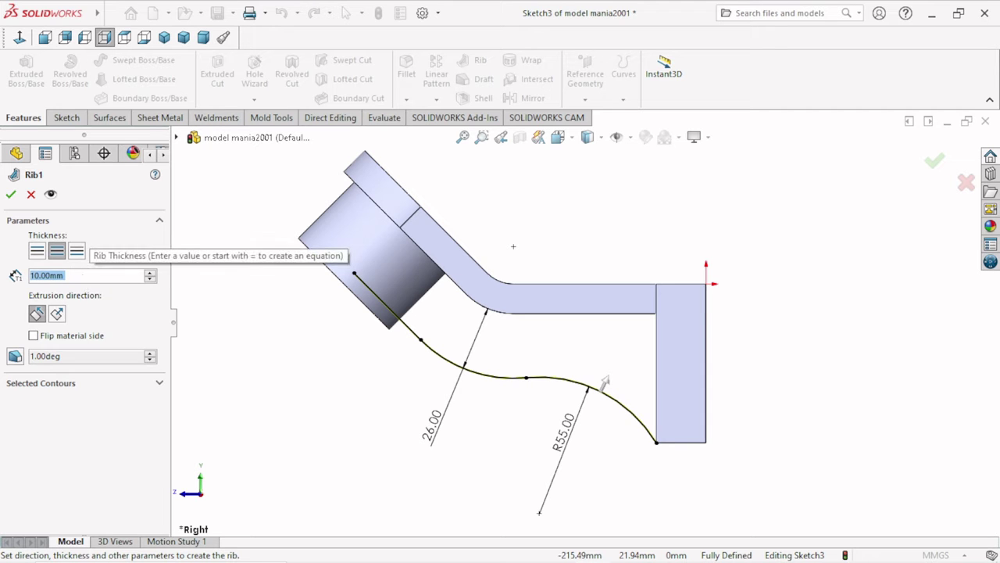
text(12)
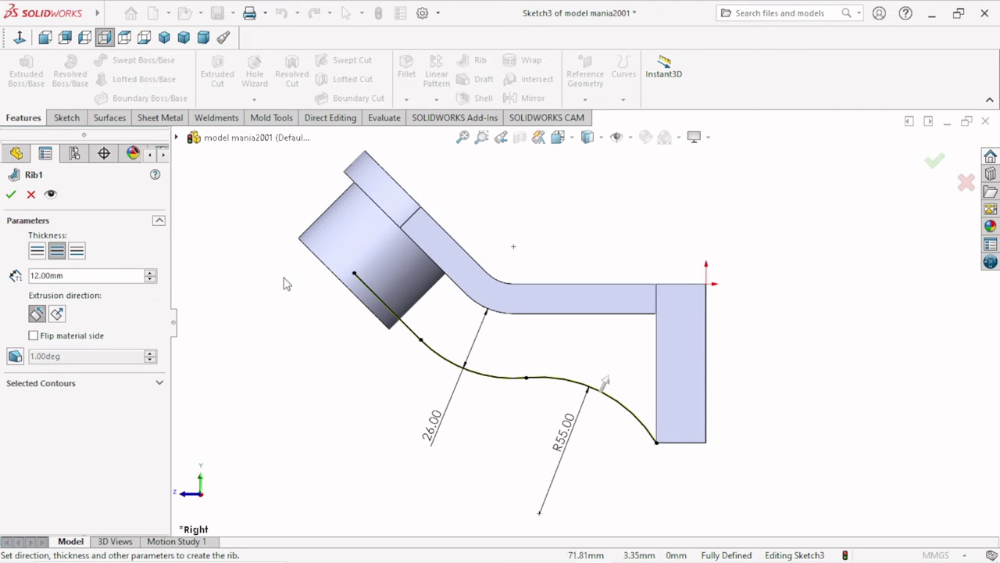
key(ctrl+7)
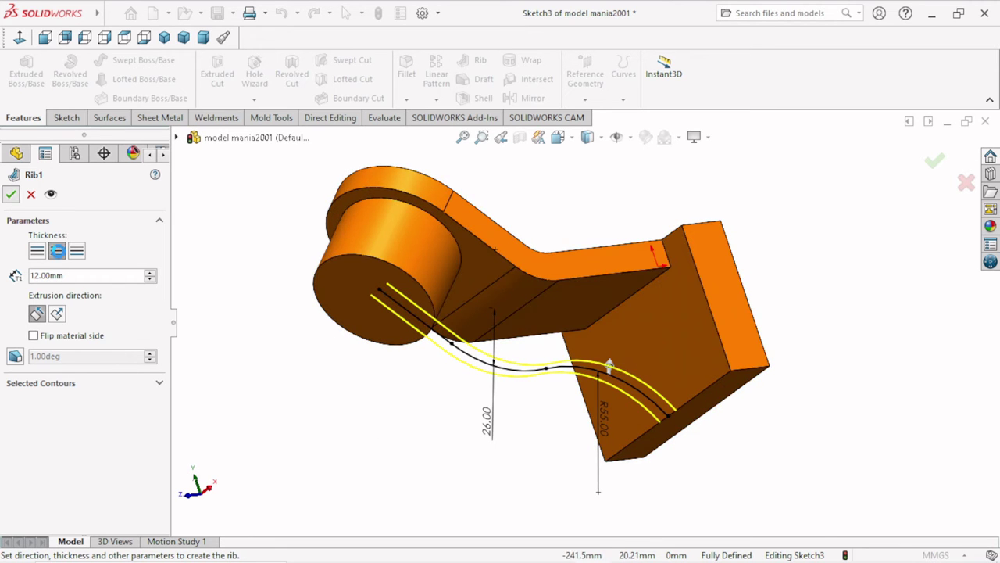
key(Return)
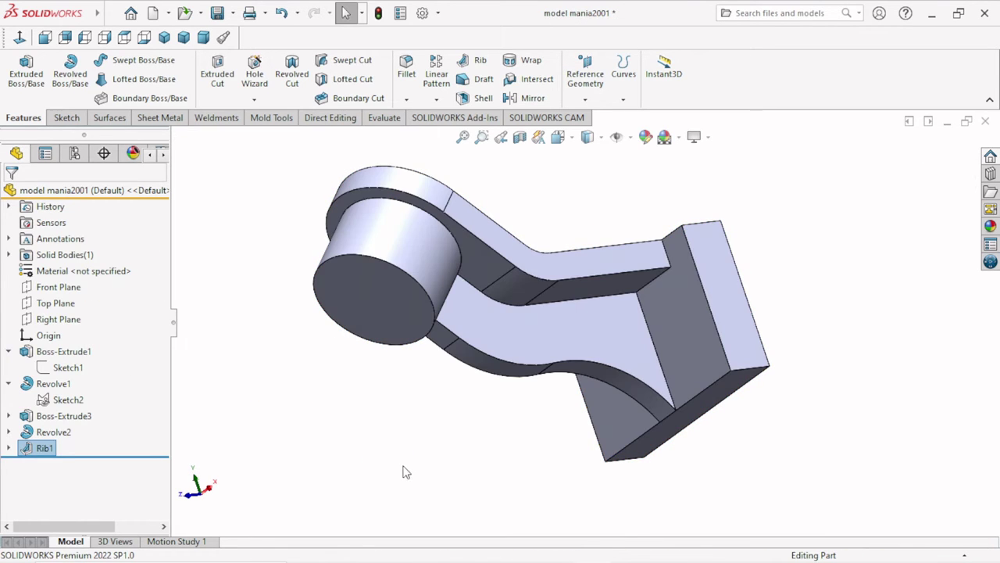
middle_drag(405, 471, 473, 443)
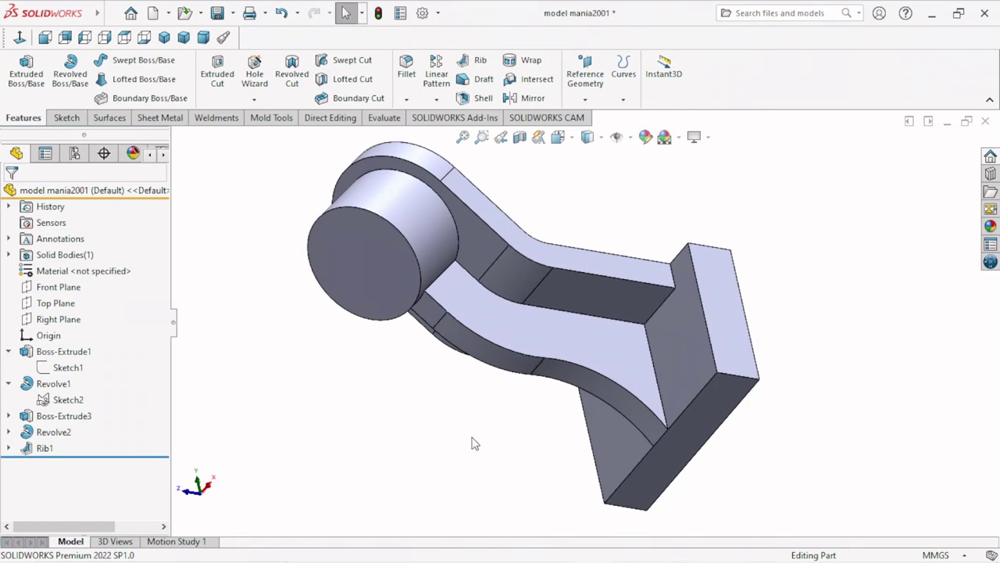
scroll(569, 263, down, 2)
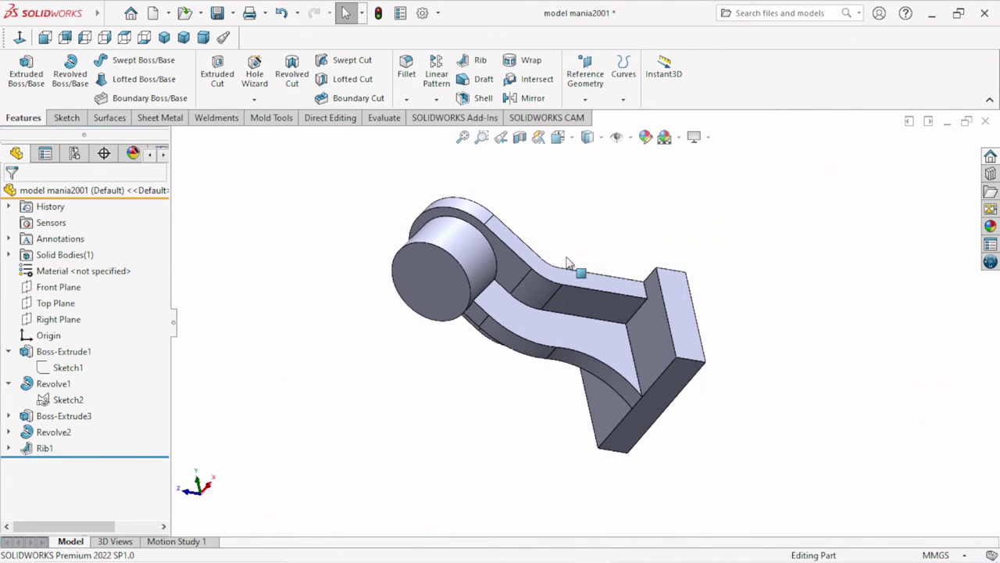
mouse_move(701, 353)
middle_down()
mouse_move(689, 363)
mouse_move(734, 429)
mouse_move(722, 424)
mouse_move(737, 402)
mouse_move(544, 350)
middle_up()
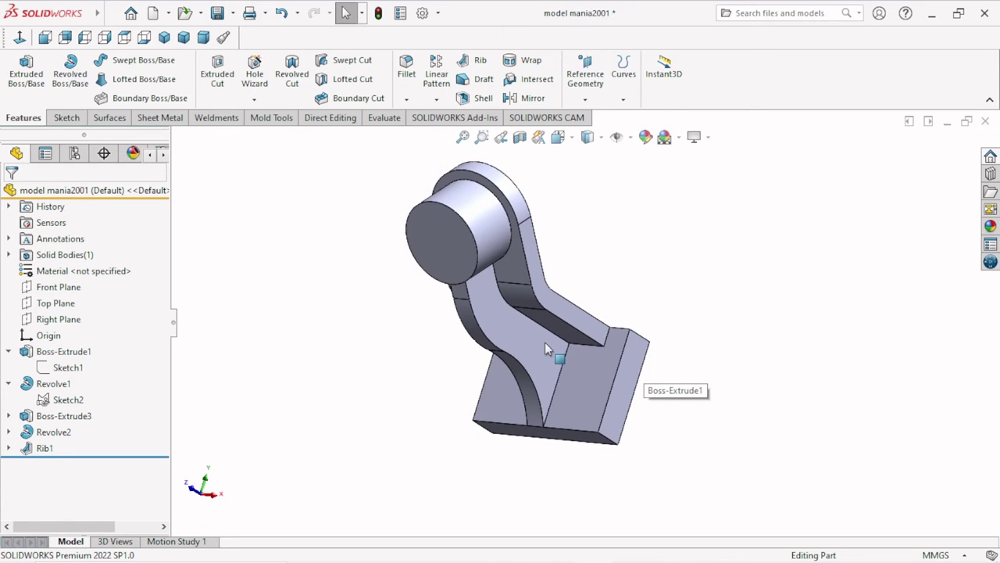
Sketch a circle centred on the boss's round end face
click(450, 257)
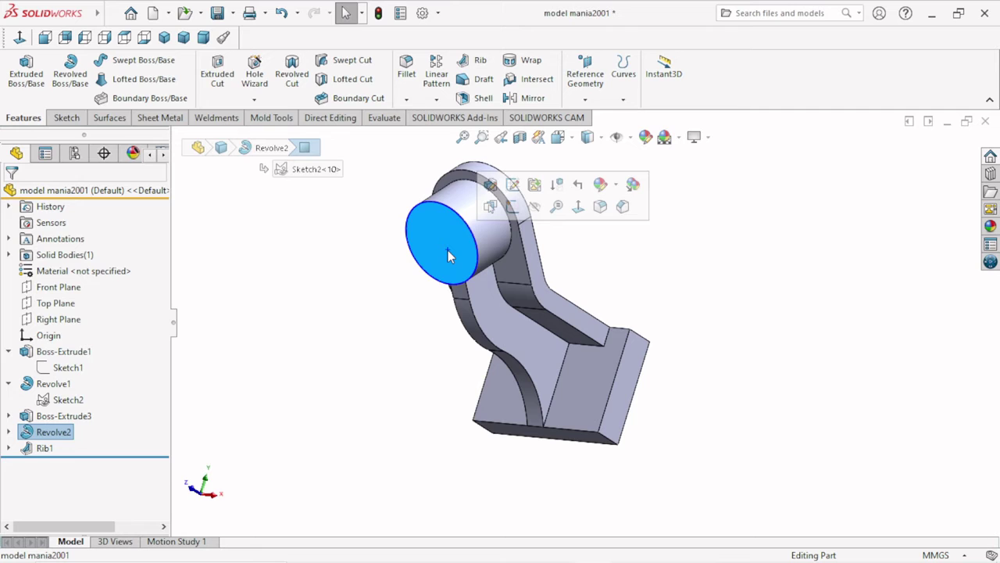
click(386, 317)
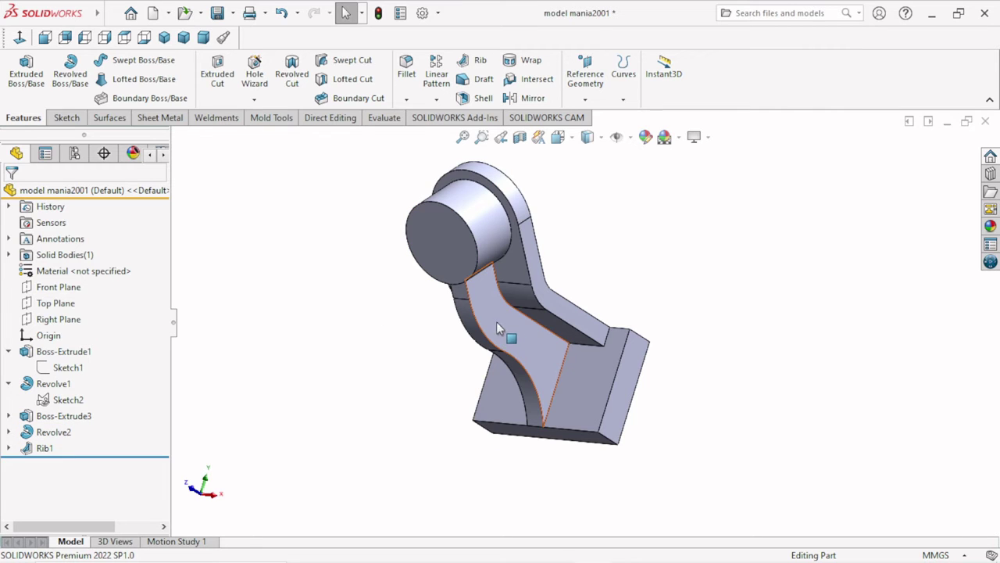
click(446, 243)
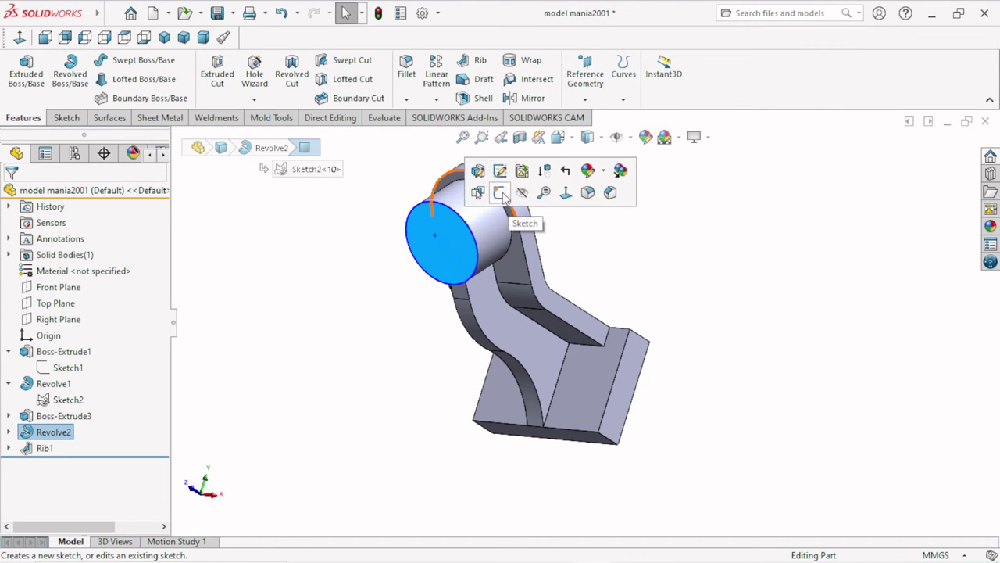
click(509, 200)
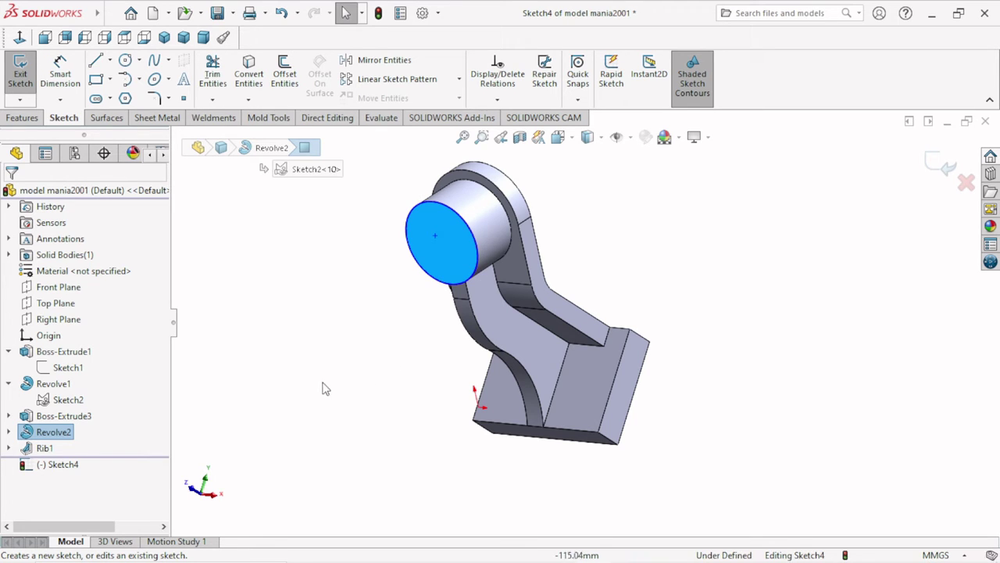
click(125, 63)
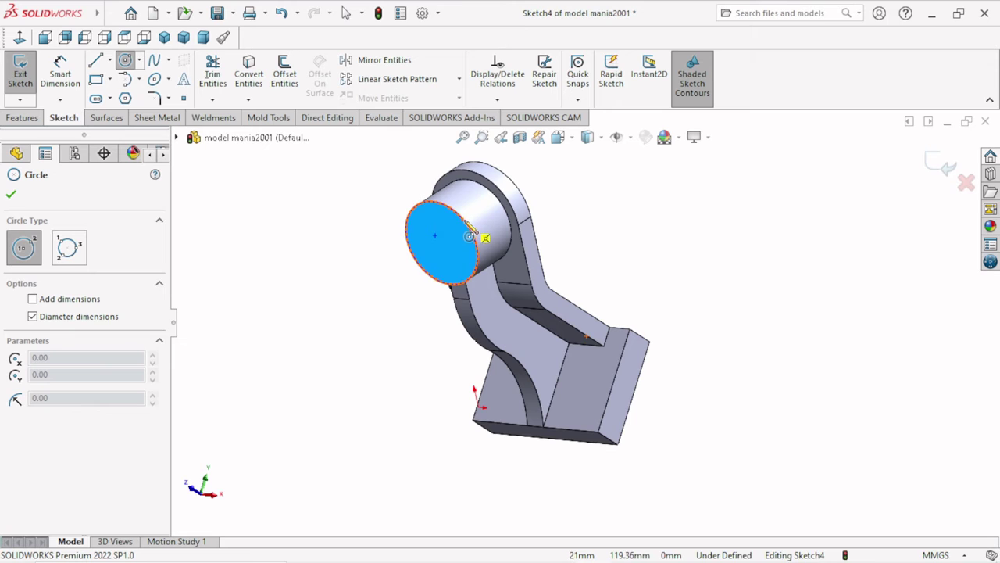
click(442, 243)
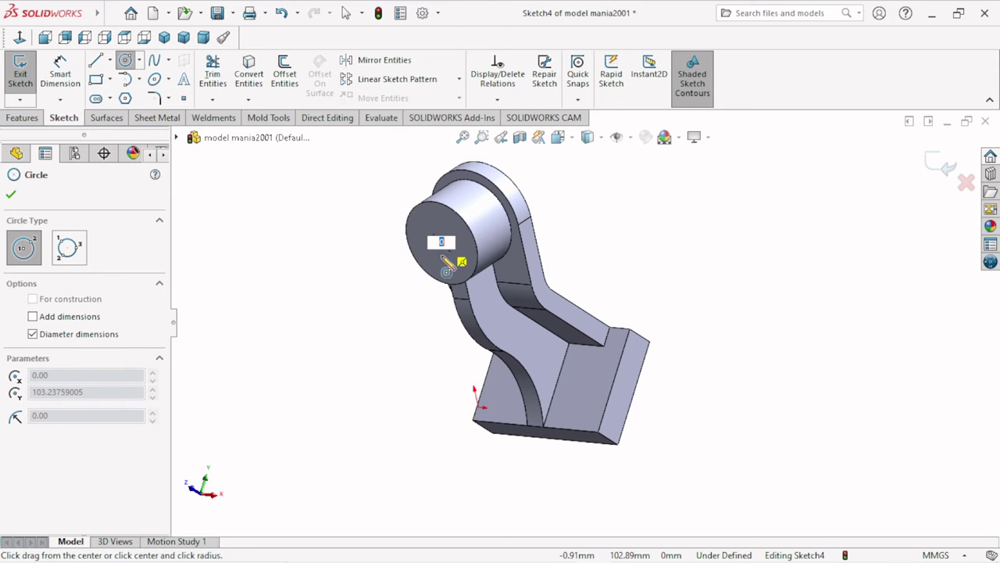
click(464, 247)
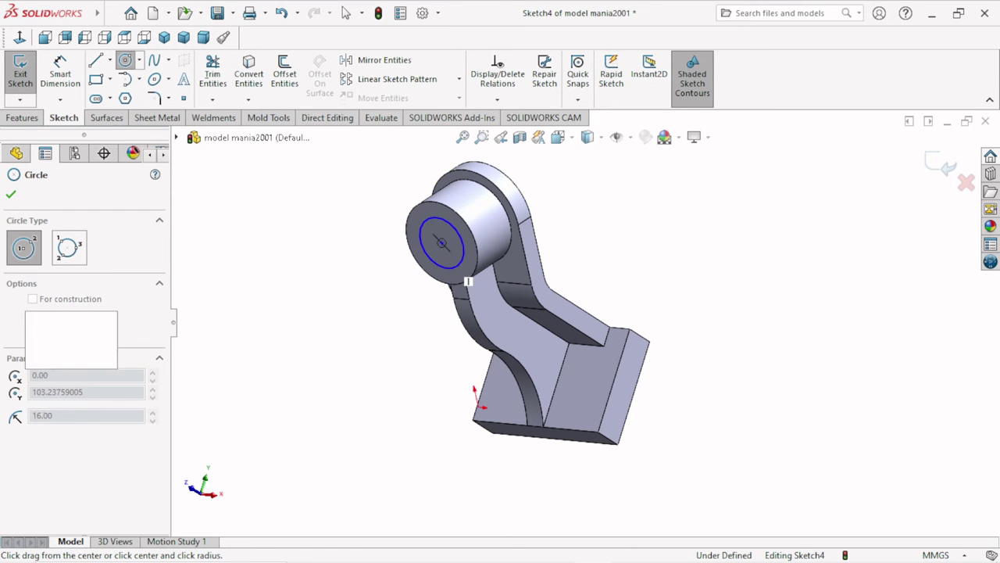
click(10, 197)
Extrude-cut the circle Through All to bore the hole through the boss
click(23, 117)
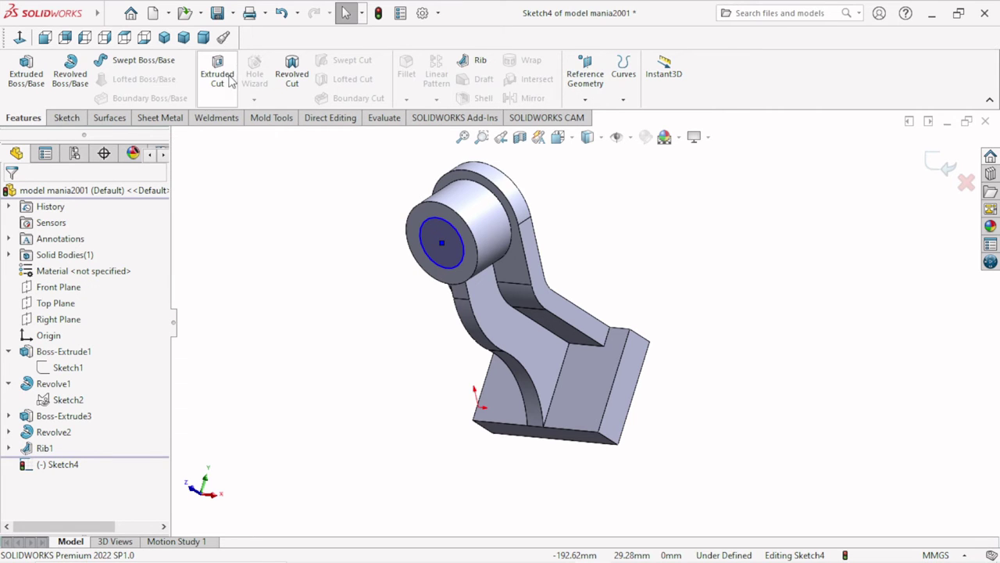
click(230, 79)
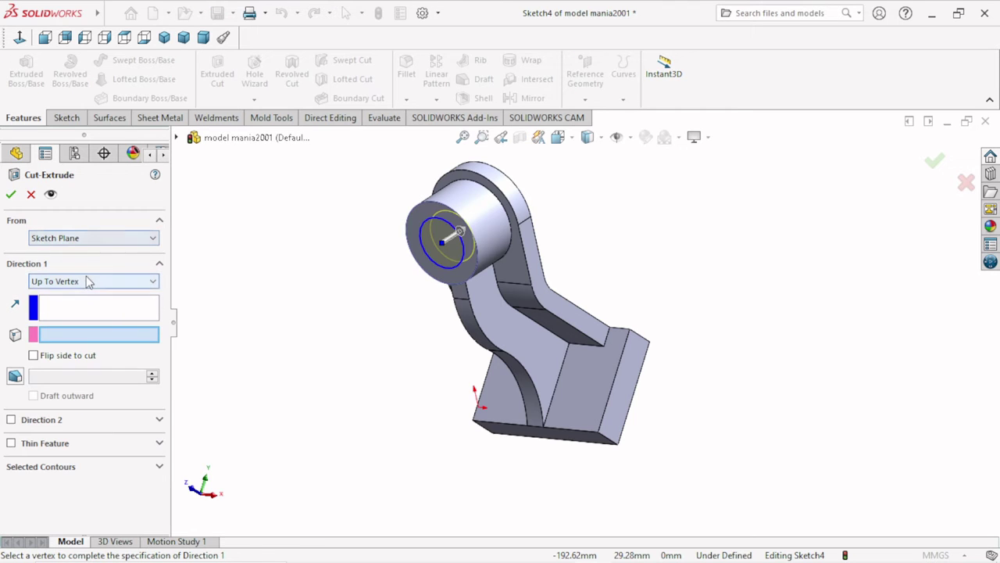
click(89, 281)
click(45, 303)
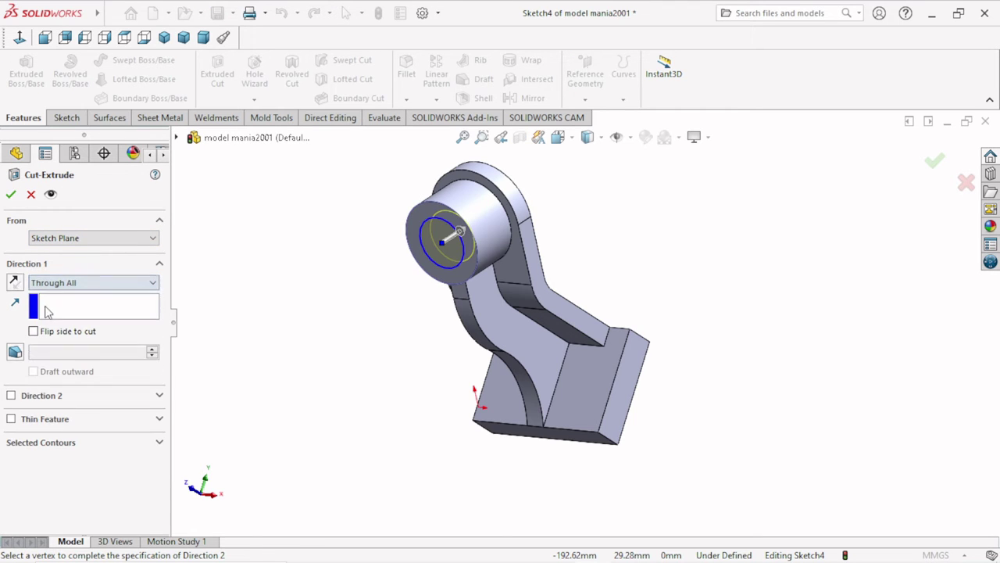
click(12, 195)
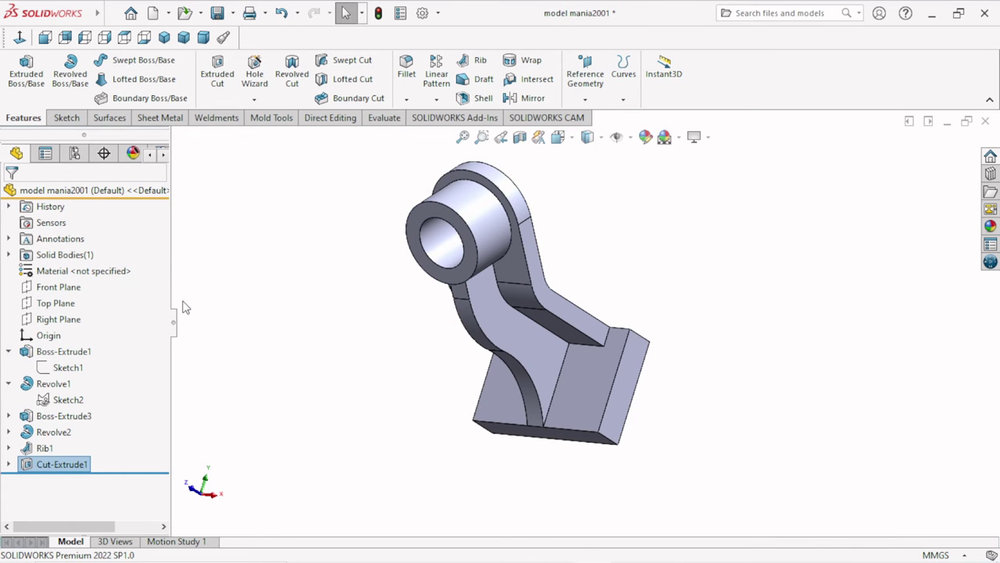
Turn on RealView Graphics shading and orbit the part to a side view of the boss
scroll(491, 313, up, 2)
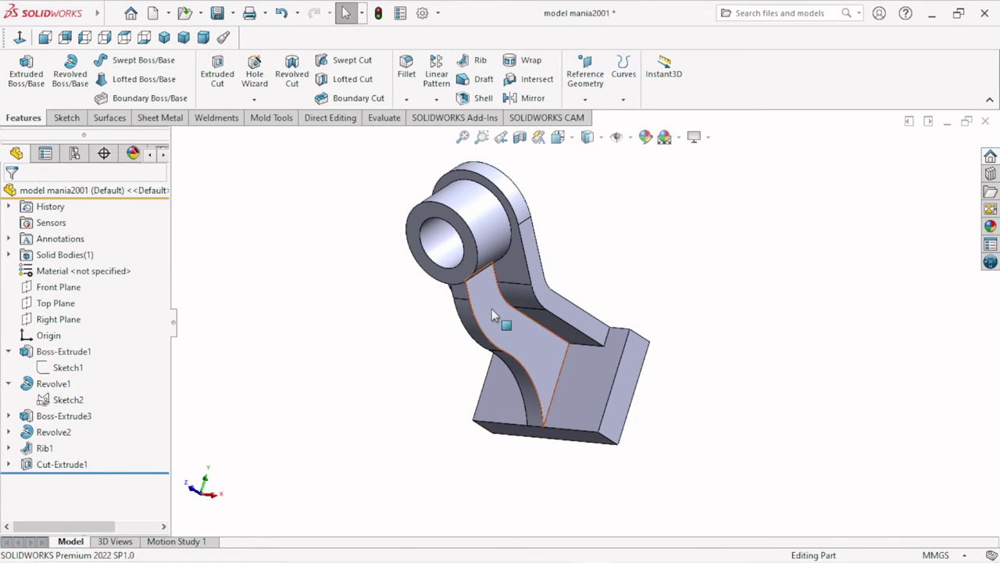
mouse_move(491, 321)
middle_down()
mouse_move(568, 371)
mouse_move(483, 324)
mouse_move(497, 311)
middle_up()
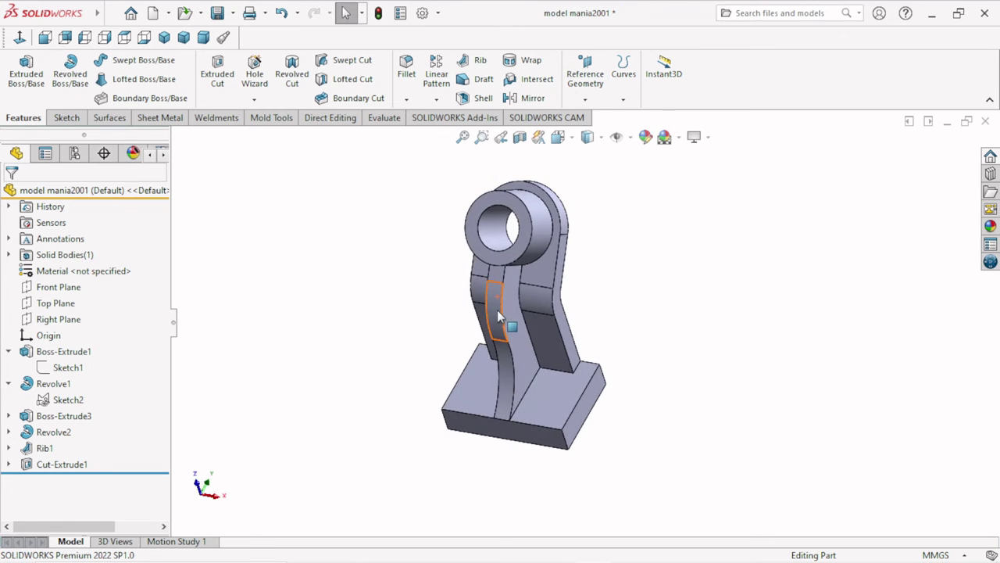
scroll(497, 309, down, 2)
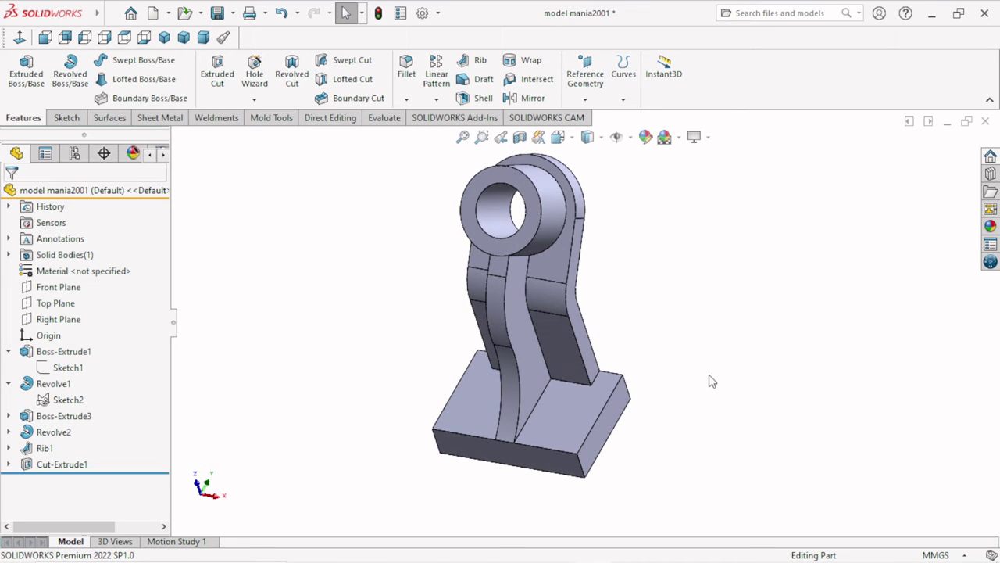
scroll(646, 389, up, 1)
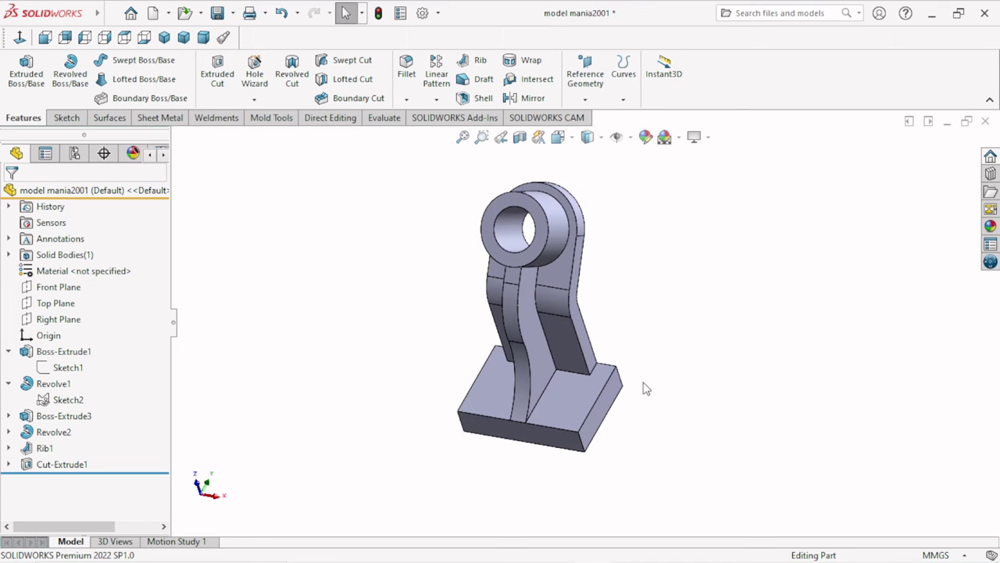
click(708, 139)
click(719, 160)
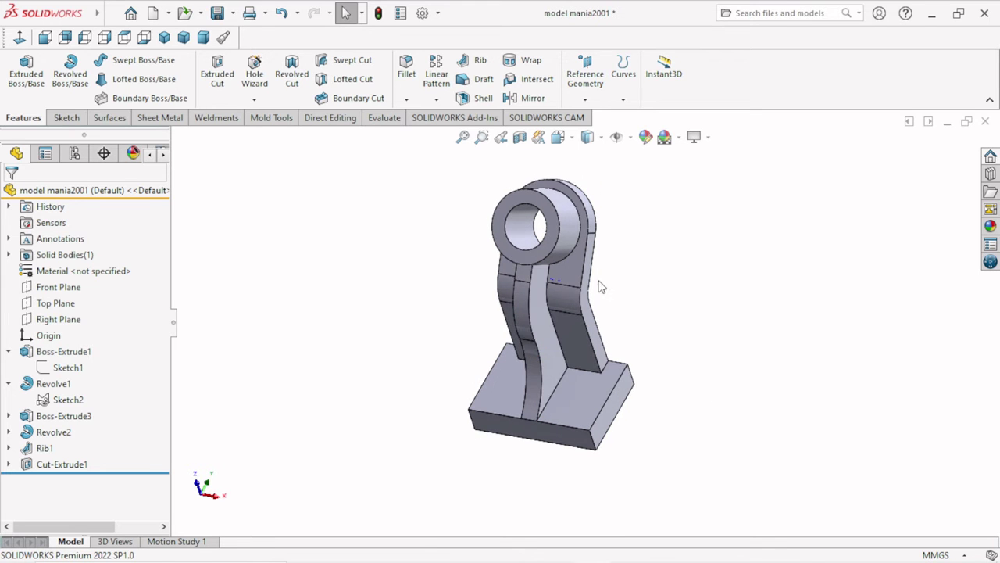
scroll(577, 227, down, 1)
mouse_move(724, 384)
middle_down()
mouse_move(787, 359)
mouse_move(750, 362)
middle_up()
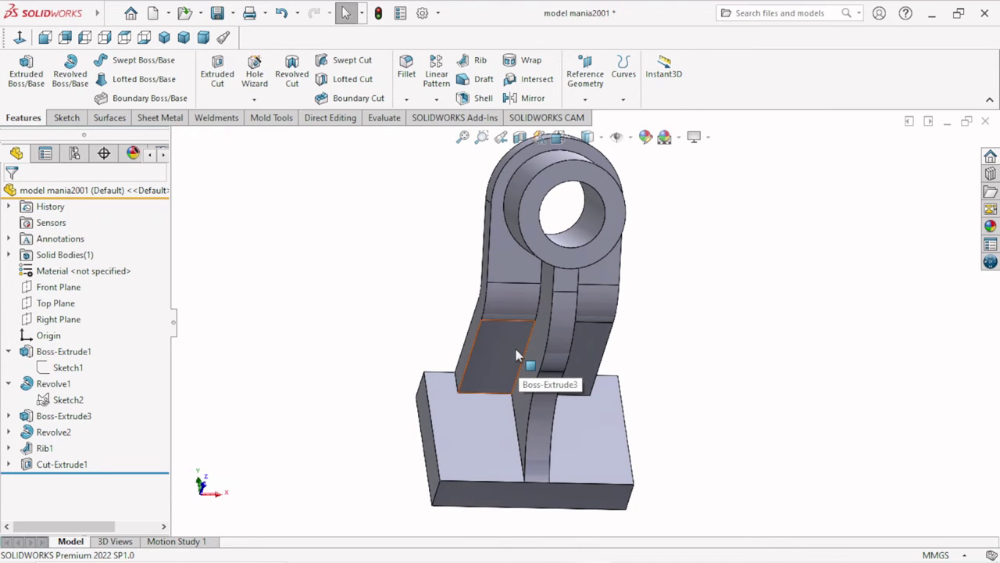
mouse_move(570, 429)
middle_down()
mouse_move(592, 402)
mouse_move(687, 398)
mouse_move(627, 335)
mouse_move(632, 351)
middle_up()
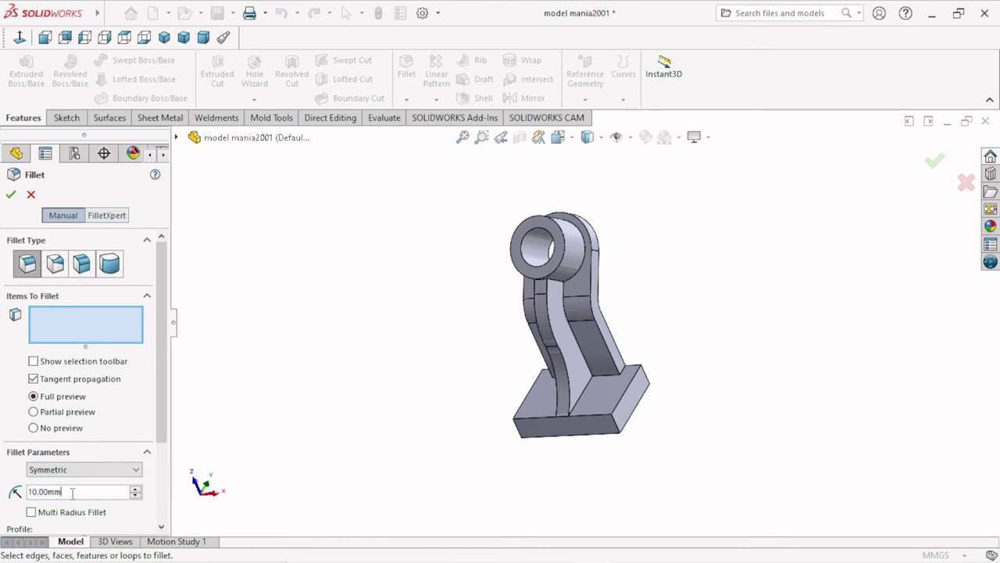
Set the fillet radius to 1 mm and add the rib face to the selection
text(1)
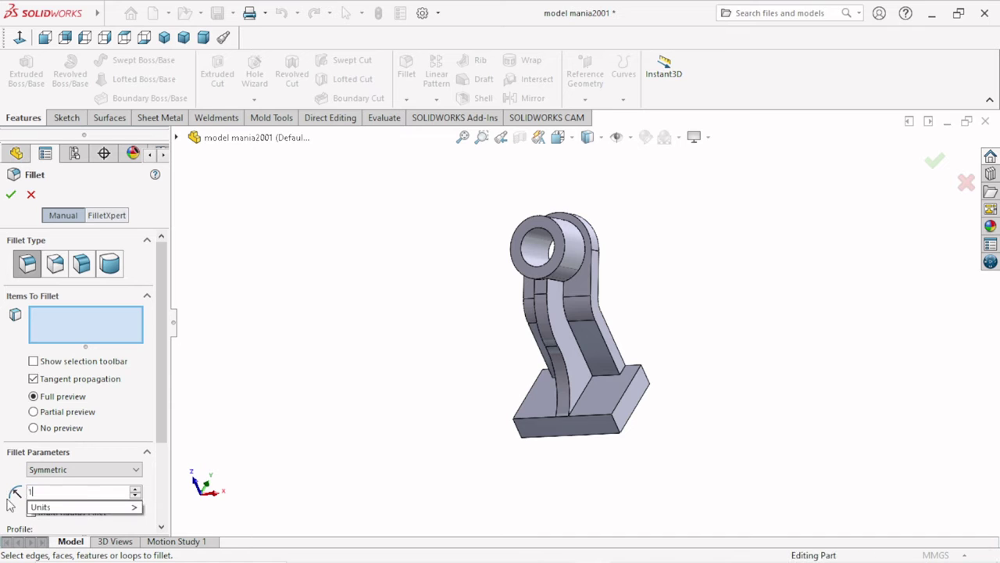
key(Return)
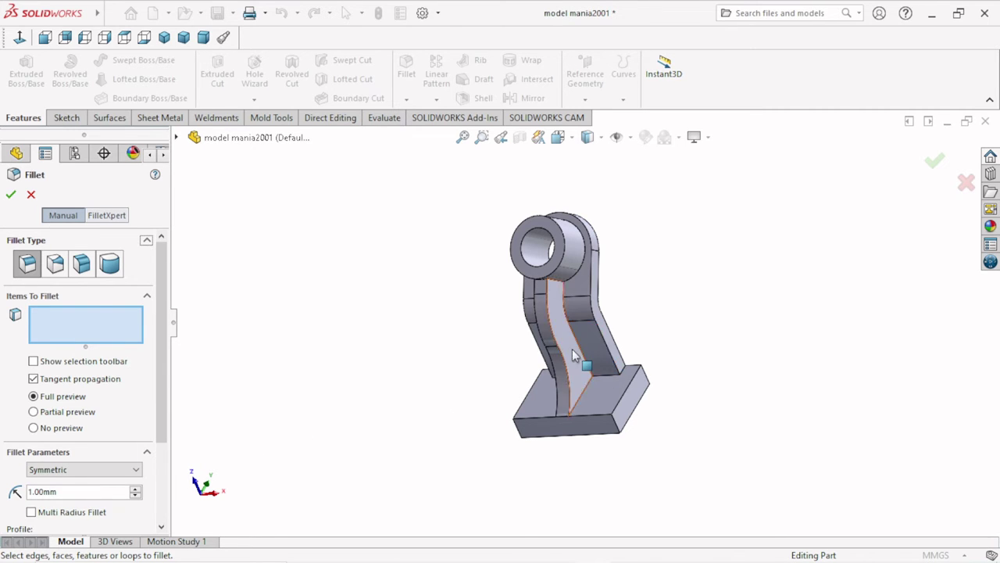
click(538, 309)
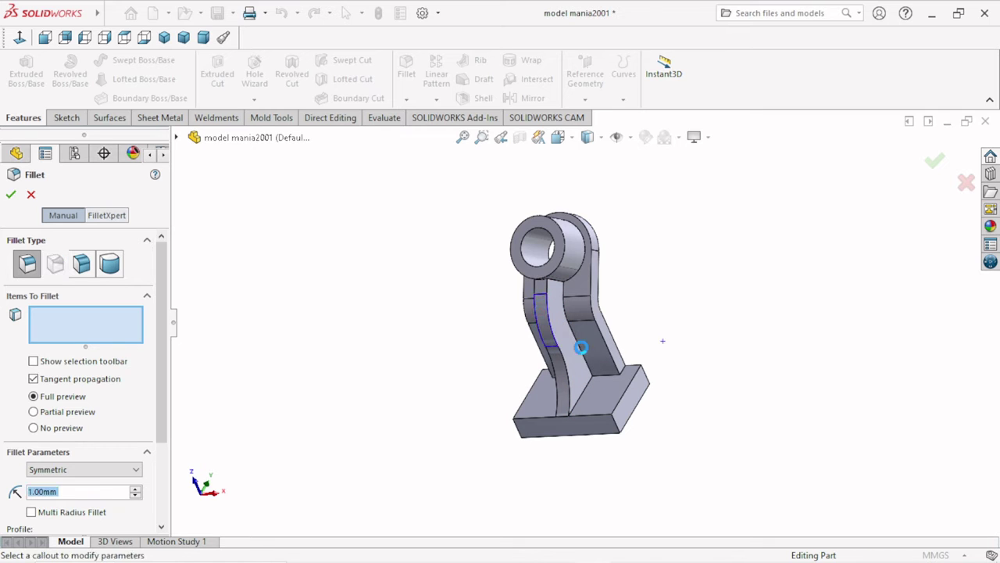
click(581, 348)
scroll(581, 346, down, 3)
scroll(703, 279, down, 3)
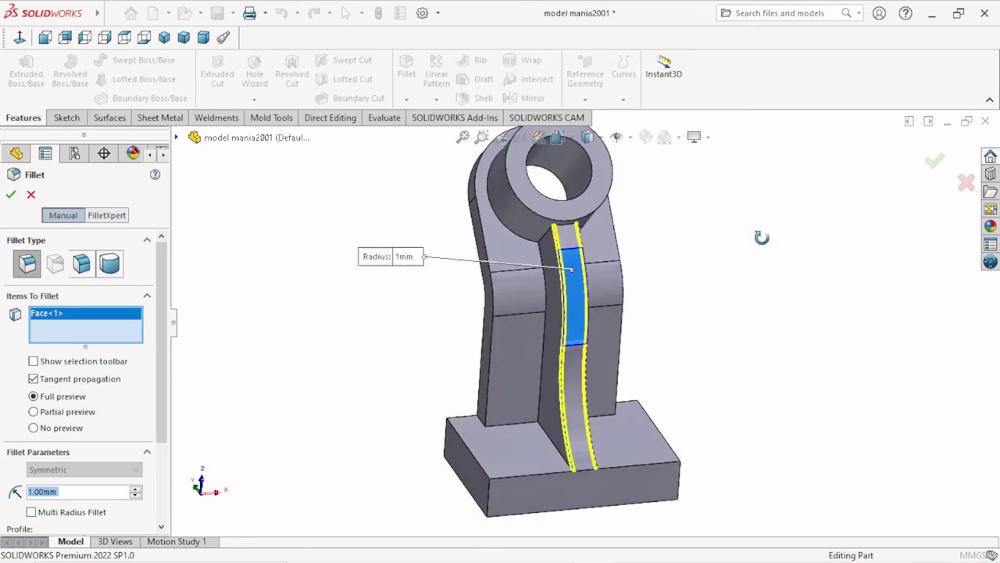
middle_drag(761, 236, 651, 362)
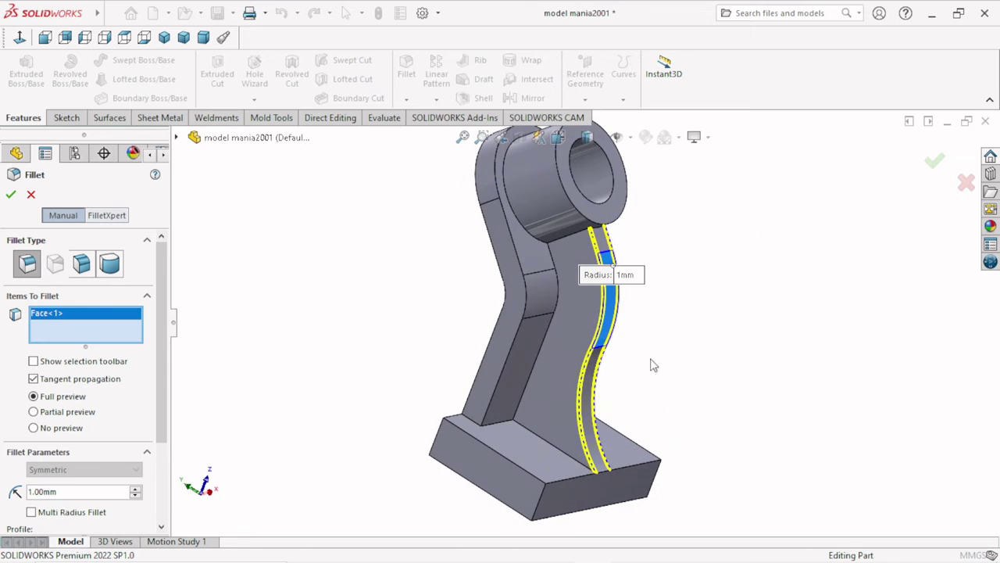
Add the left and upper arm faces to the fillet, deleting the stray Edge<1> entry
click(565, 337)
click(520, 348)
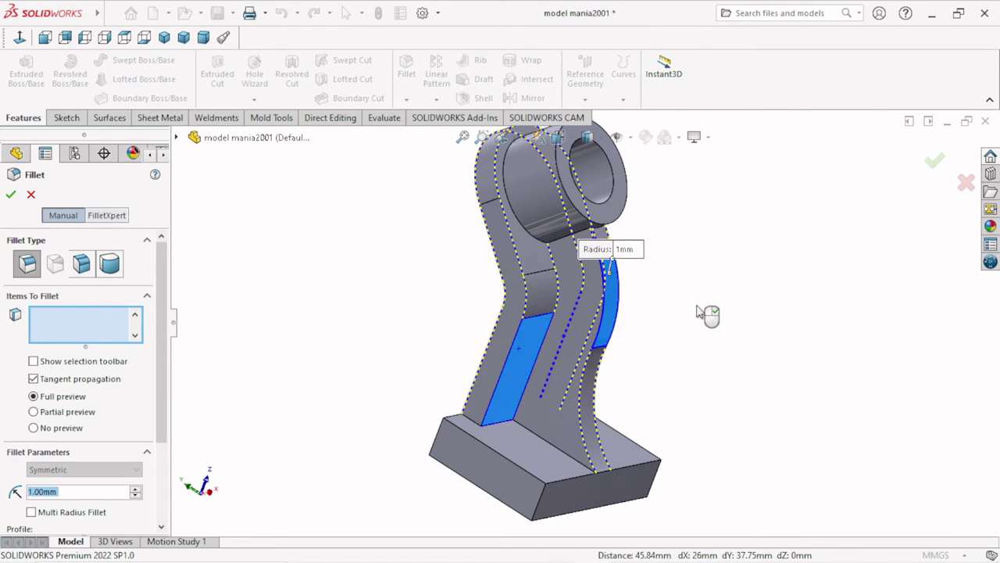
middle_drag(748, 335, 477, 391)
right_click(42, 328)
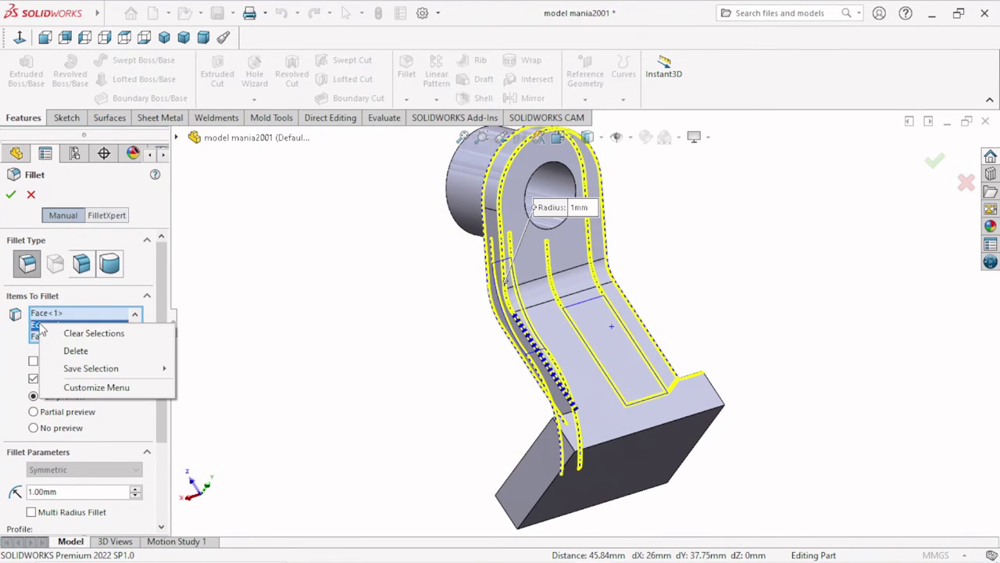
click(88, 351)
middle_drag(367, 328, 495, 357)
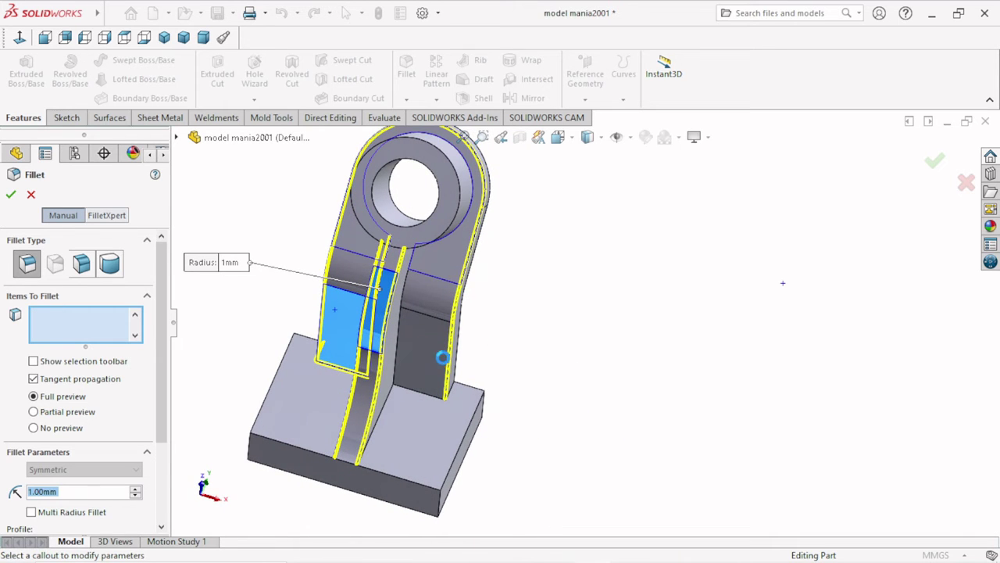
click(442, 410)
scroll(405, 421, down, 1)
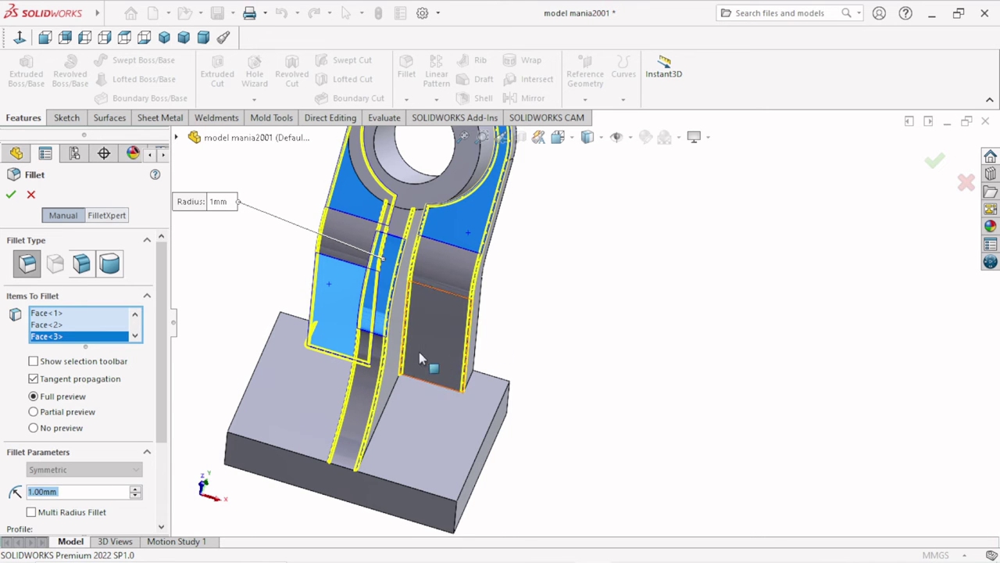
Add the rib's bottom edge as Edge<2>, dropping the extra faces and edges picked by mistake
middle_drag(419, 355, 376, 388)
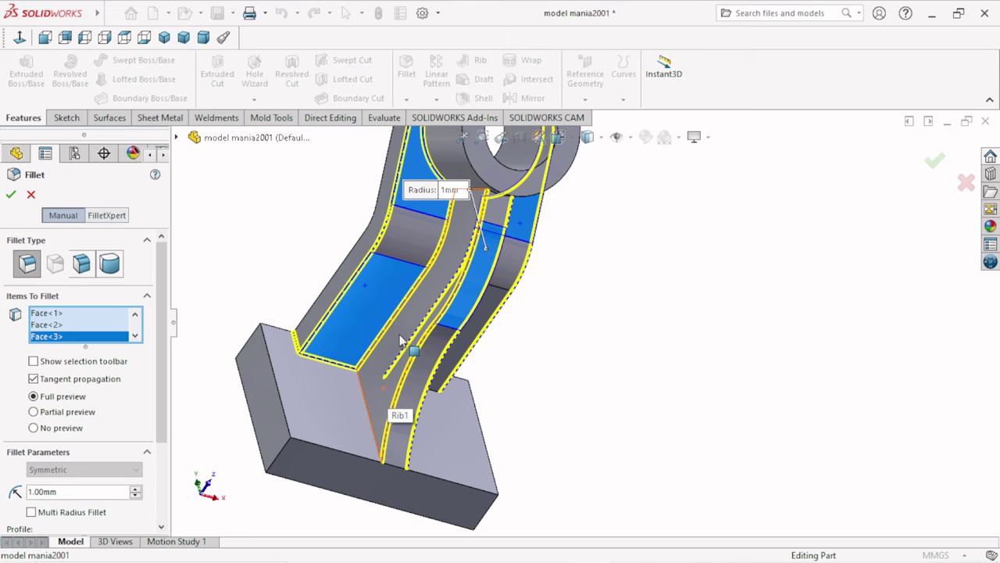
click(400, 340)
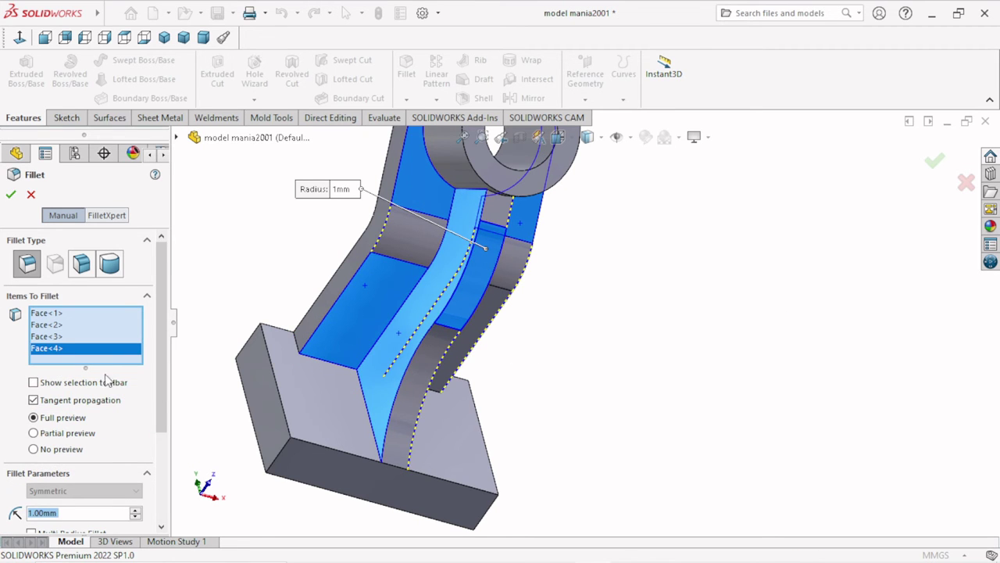
click(405, 325)
mouse_move(541, 345)
middle_down()
mouse_move(579, 334)
mouse_move(508, 398)
middle_up()
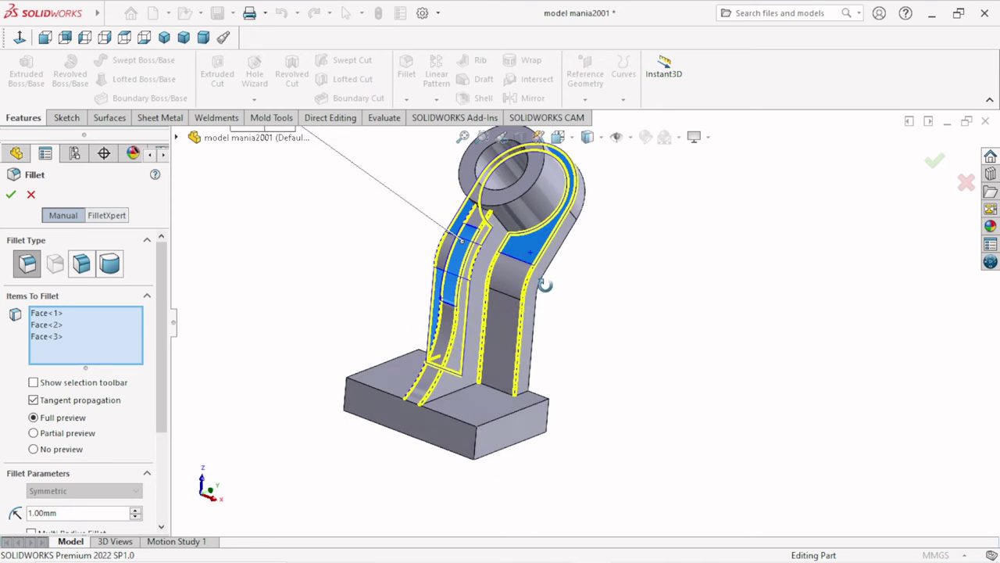
click(506, 396)
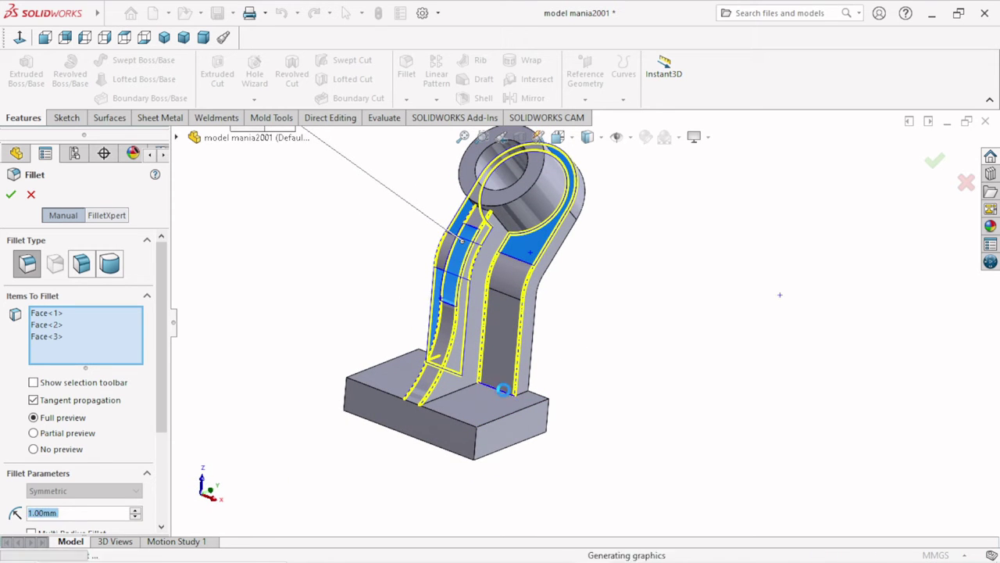
click(459, 391)
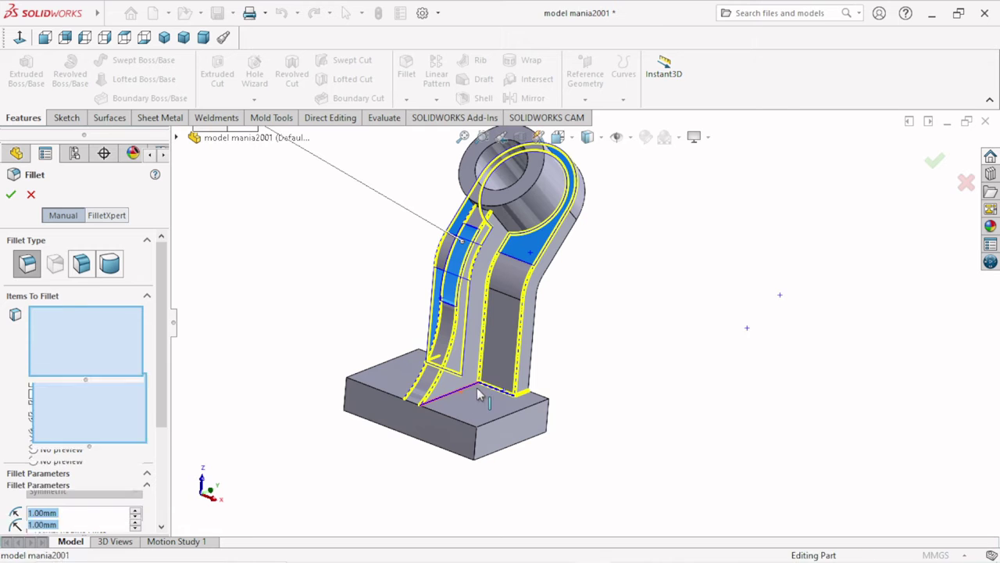
mouse_move(493, 390)
middle_down()
mouse_move(478, 400)
mouse_move(513, 367)
mouse_move(443, 401)
middle_up()
click(478, 400)
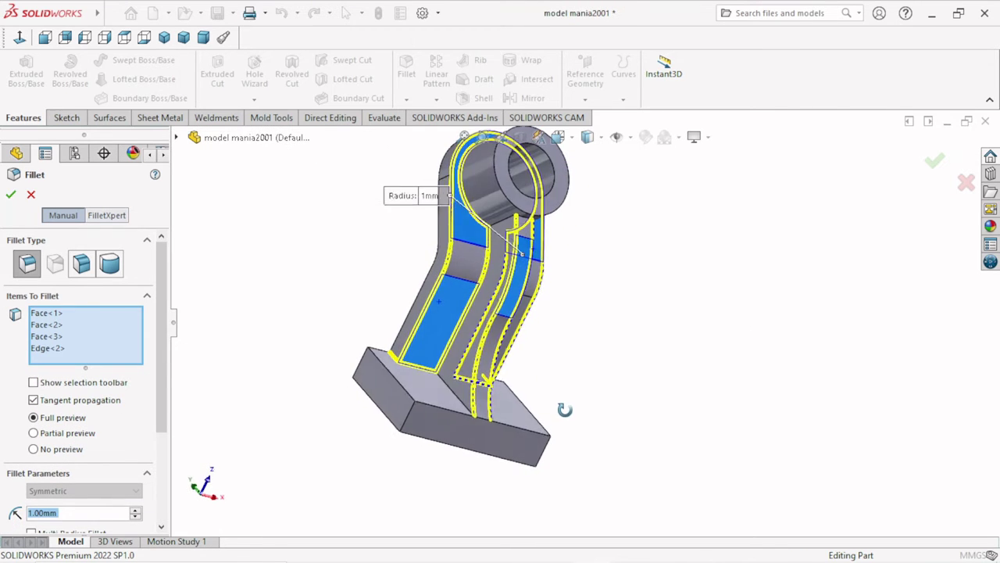
mouse_move(592, 379)
middle_down()
mouse_move(609, 365)
mouse_move(589, 401)
middle_up()
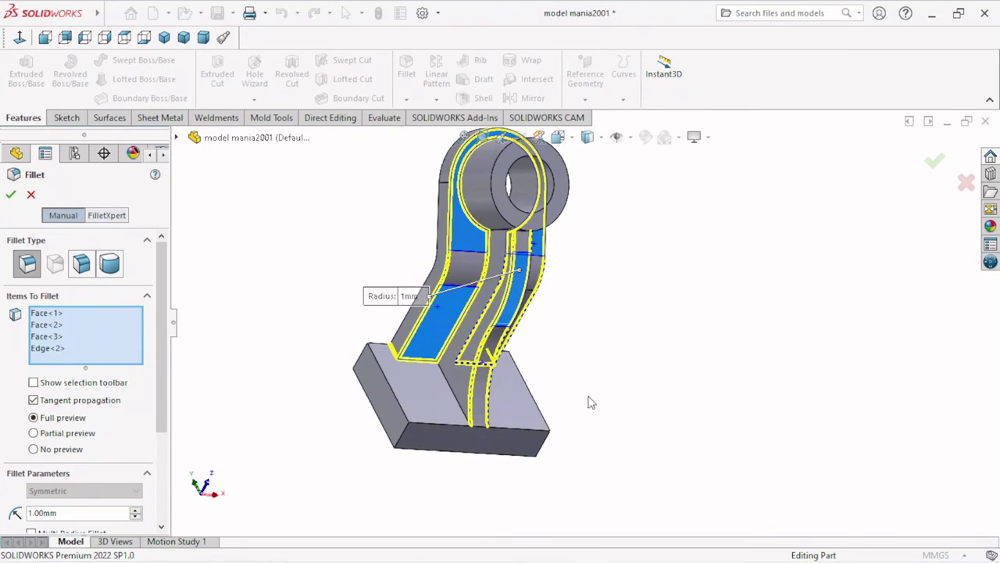
click(461, 410)
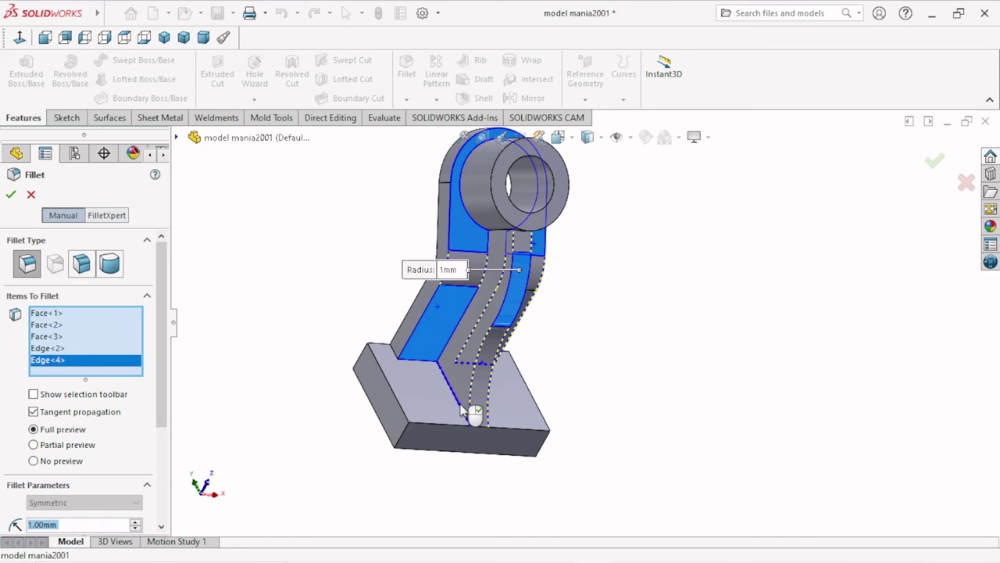
click(462, 410)
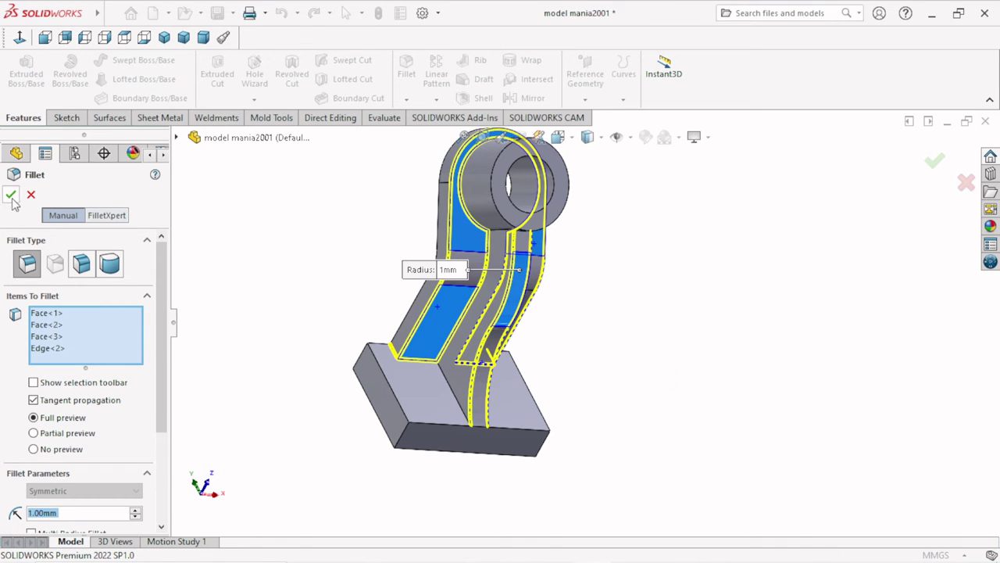
Apply Fillet1, select its tangent edges to show the R1.00 dimension, and drag it aside
key(Return)
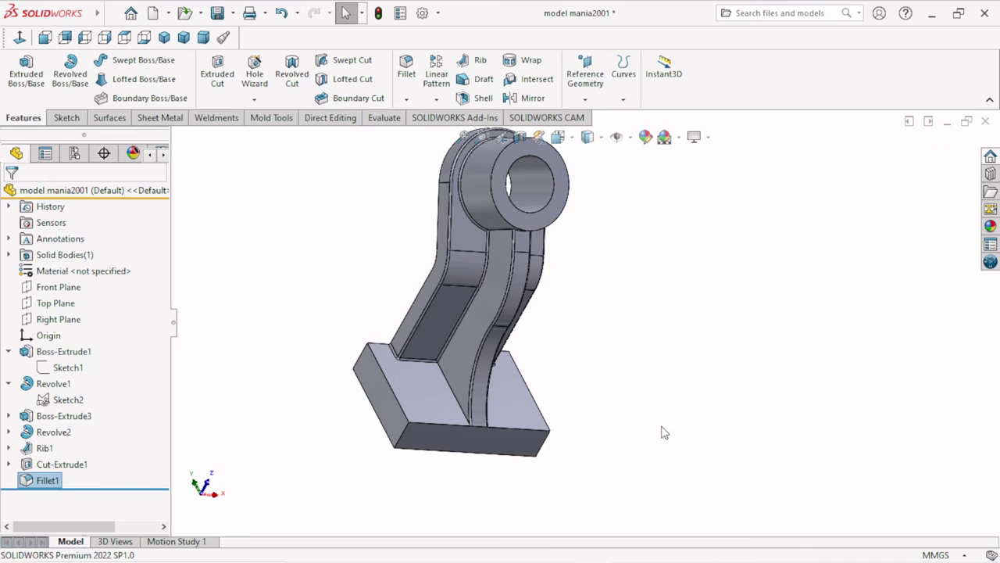
mouse_move(627, 388)
middle_down()
mouse_move(575, 319)
mouse_move(526, 342)
middle_up()
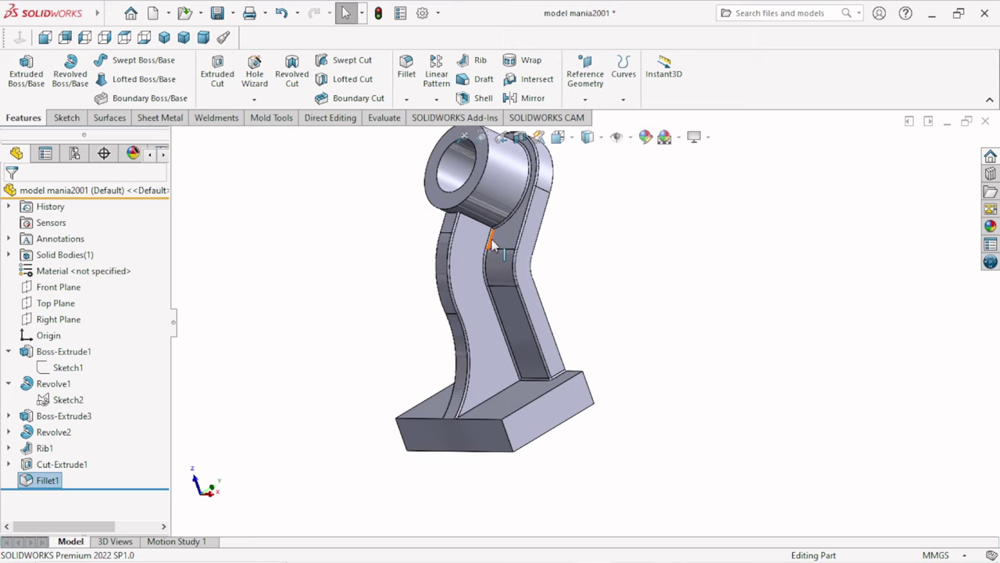
scroll(492, 244, down, 5)
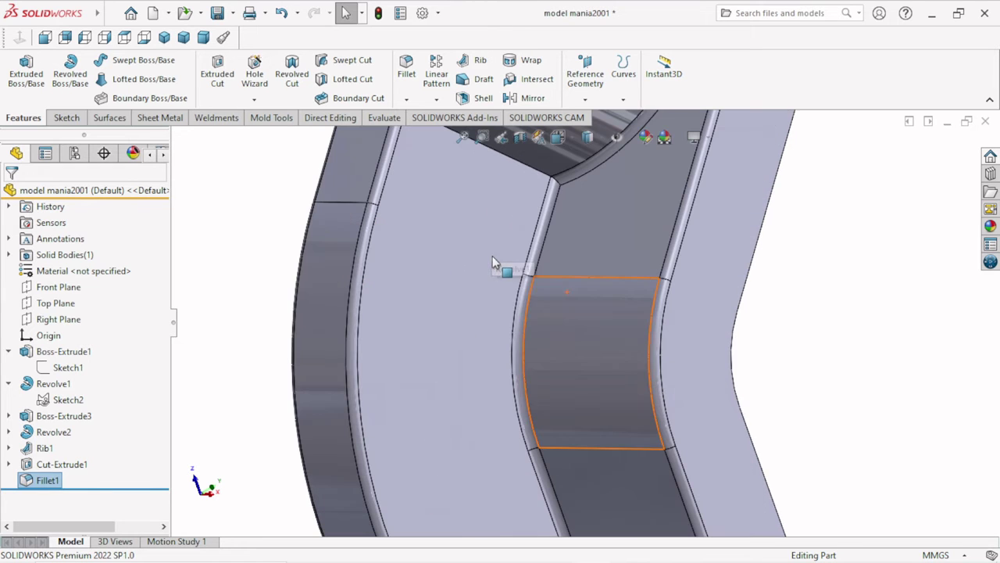
click(538, 243)
scroll(570, 258, up, 3)
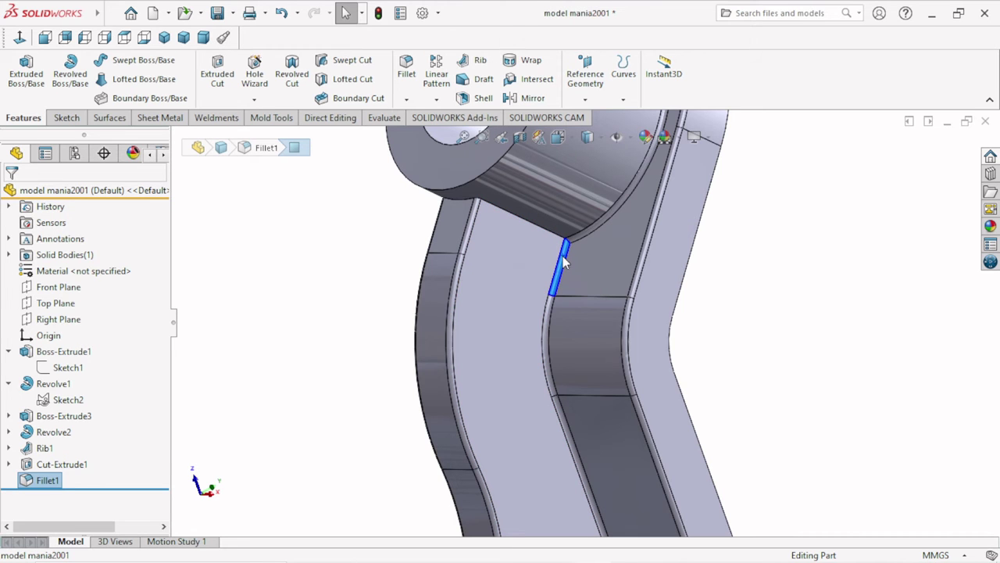
click(577, 269)
key(f)
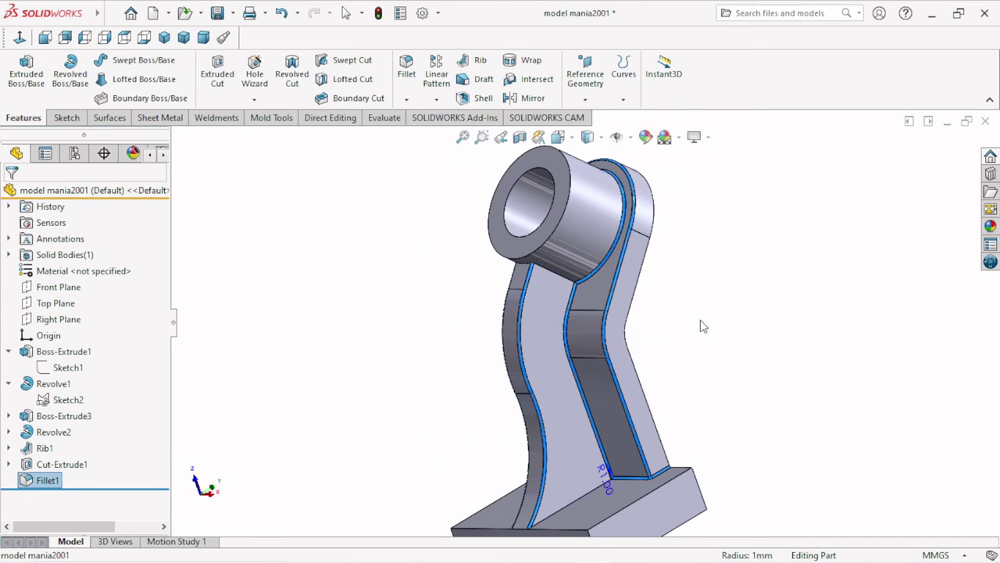
key(Right)
key(Right)
scroll(622, 457, down, 5)
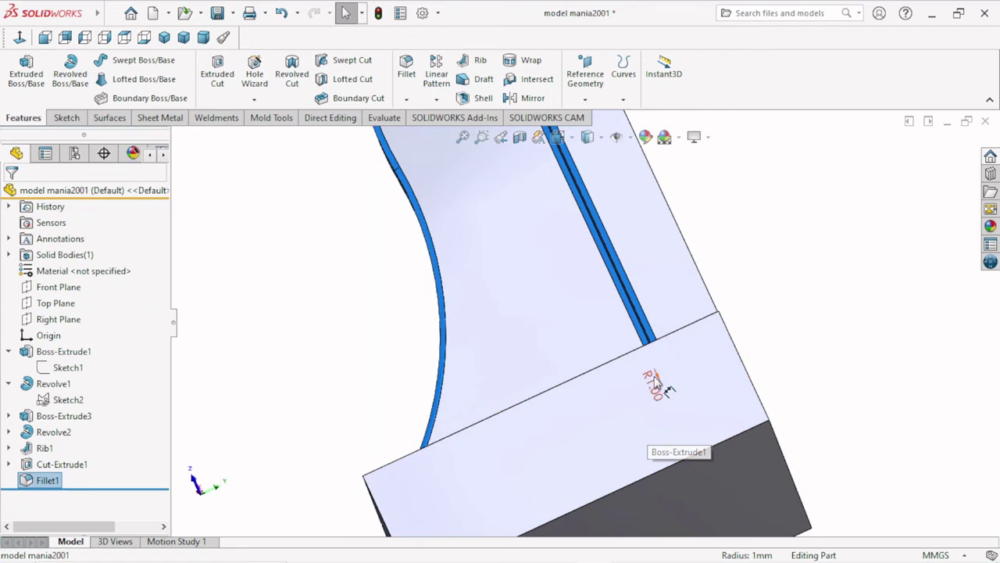
drag(652, 382, 821, 322)
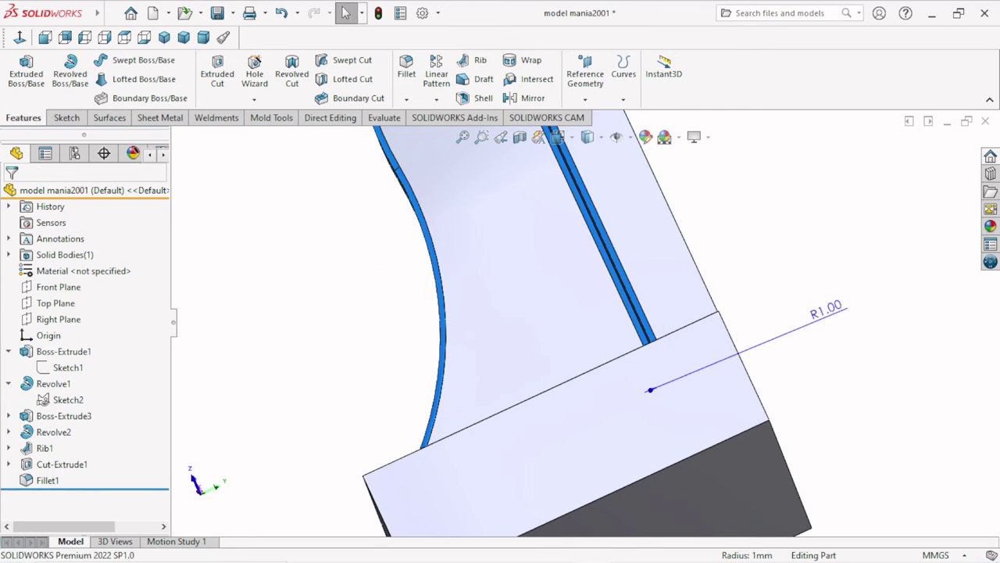
Change Fillet1's R1.00 dimension to 2 mm and accept the edit
click(829, 308)
double_click(828, 309)
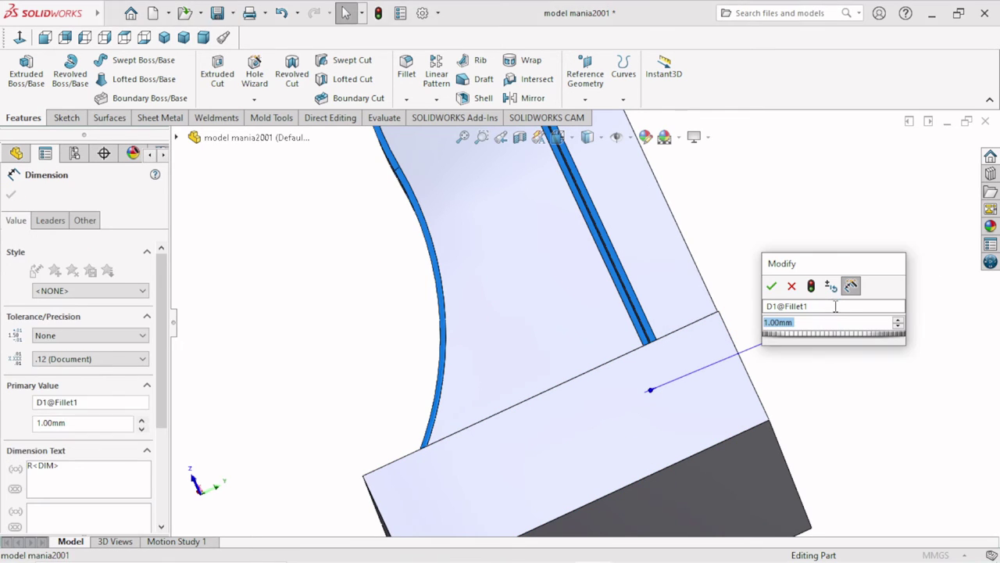
key(Return)
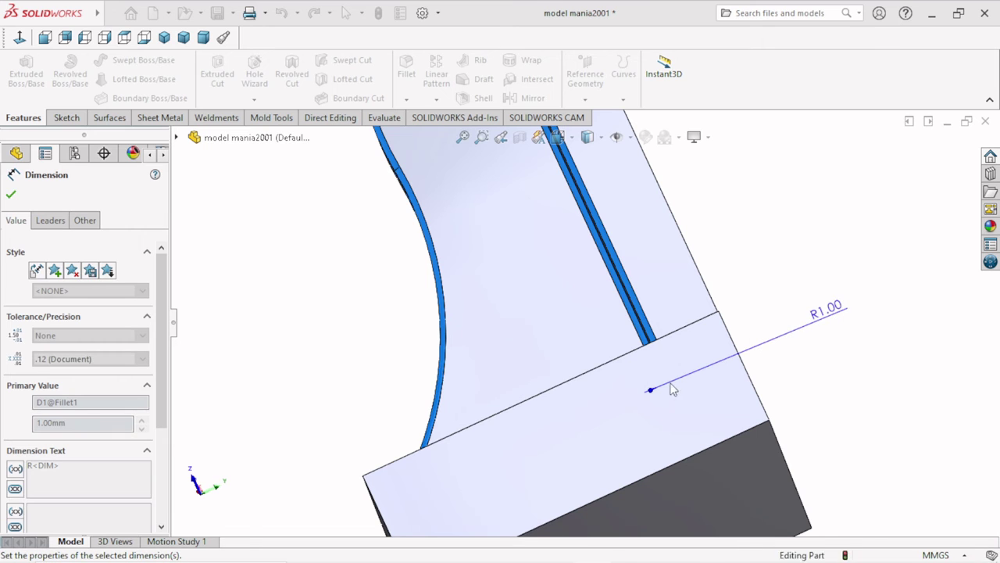
scroll(607, 352, up, 3)
scroll(598, 358, up, 3)
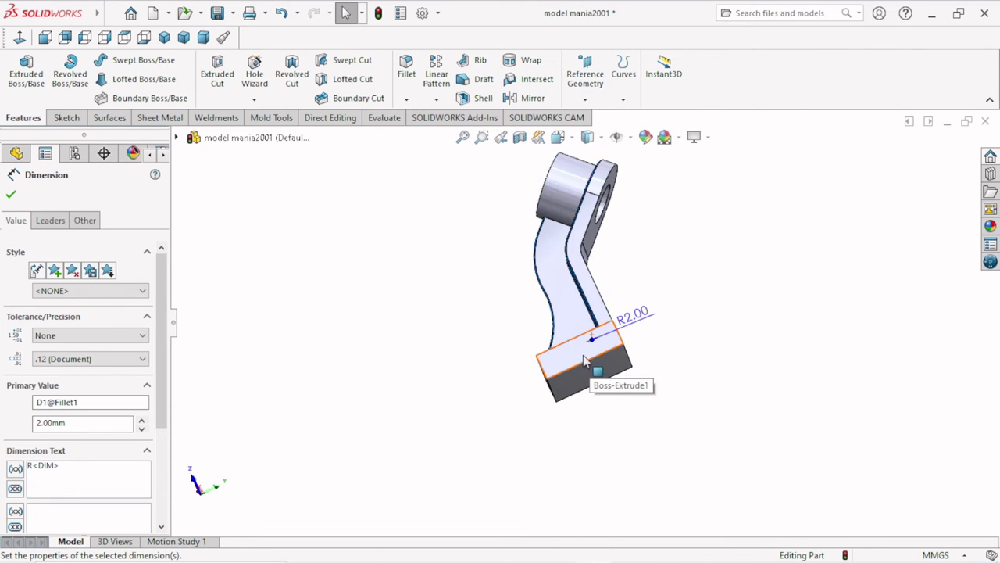
middle_drag(585, 361, 648, 362)
scroll(623, 310, down, 3)
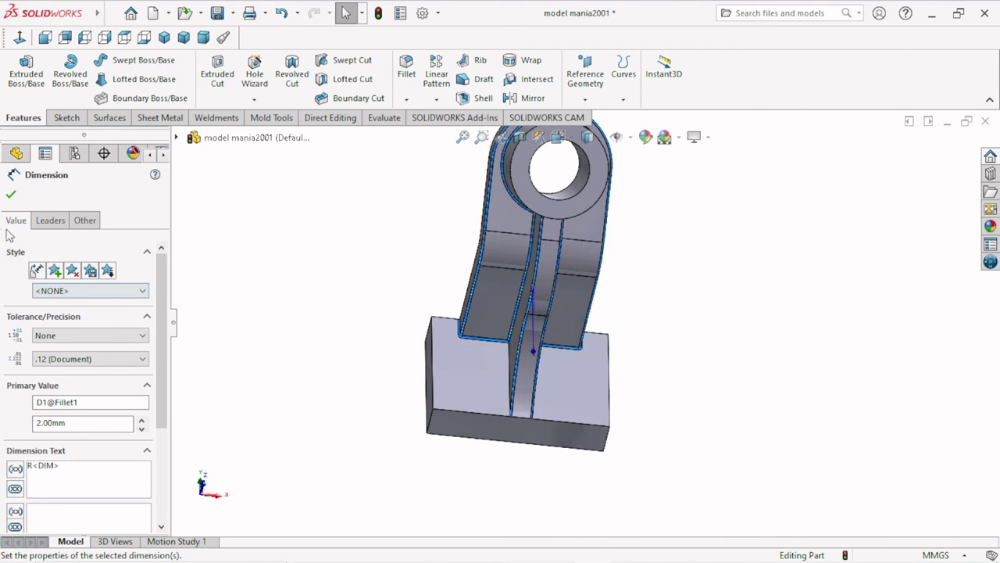
click(11, 194)
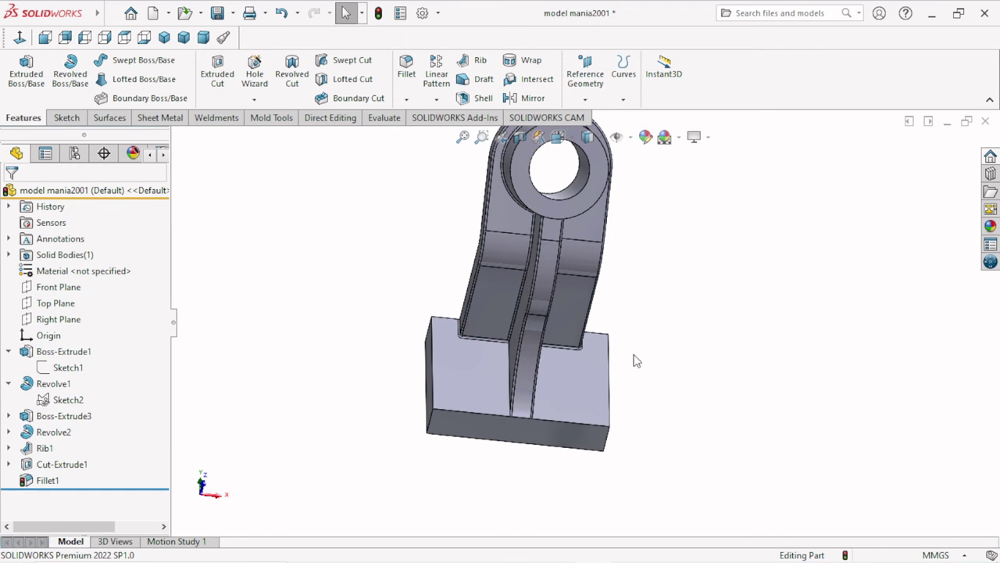
middle_drag(674, 356, 648, 366)
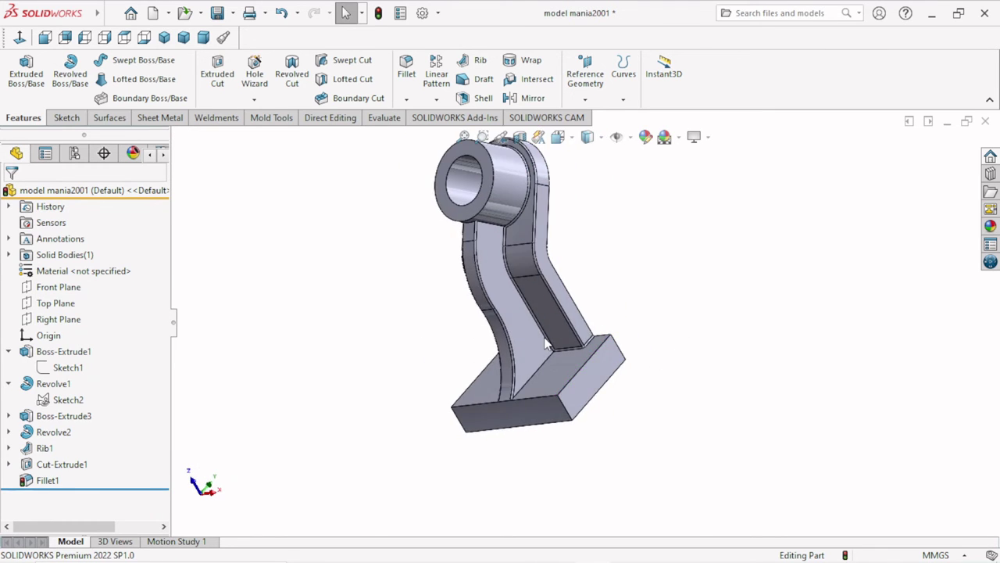
scroll(648, 367, down, 3)
scroll(617, 361, up, 2)
scroll(629, 340, up, 2)
scroll(561, 250, down, 2)
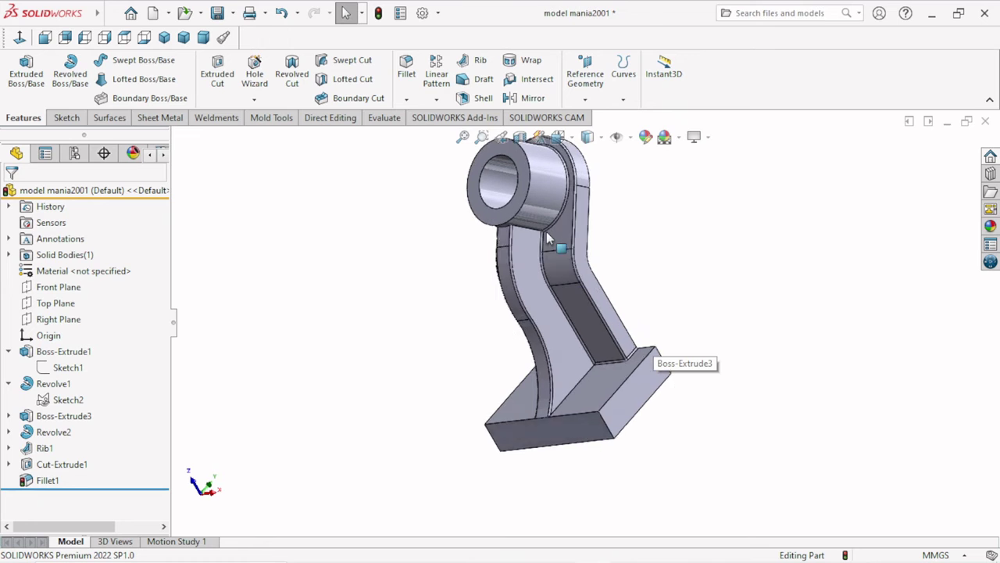
scroll(552, 300, down, 1)
middle_drag(578, 378, 539, 363)
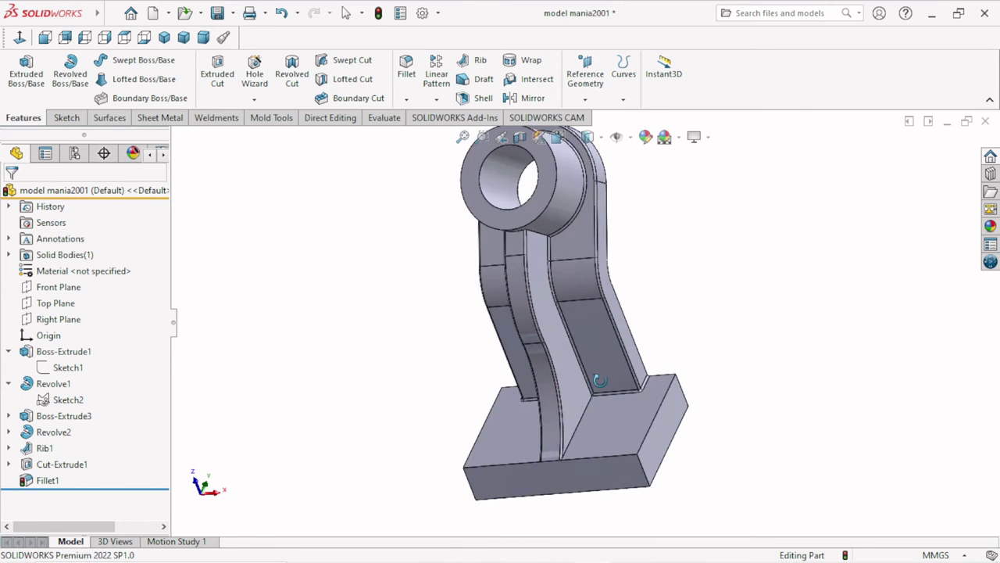
scroll(539, 363, down, 2)
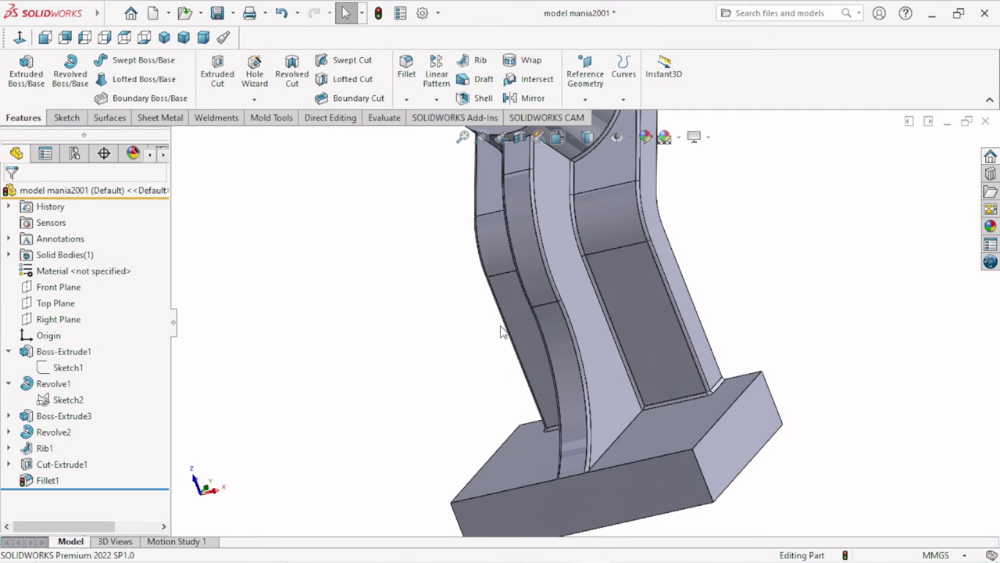
scroll(631, 353, up, 3)
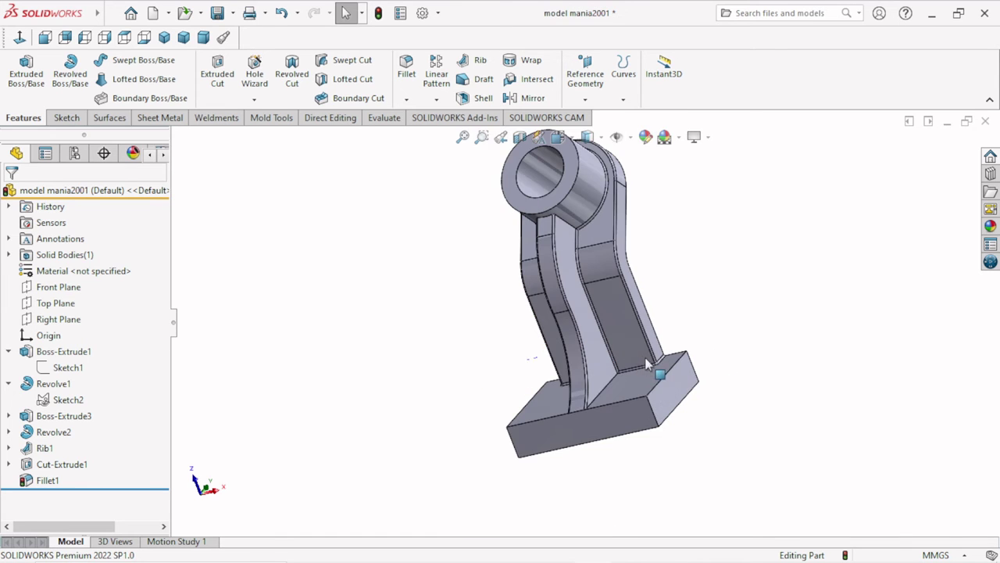
scroll(631, 347, down, 1)
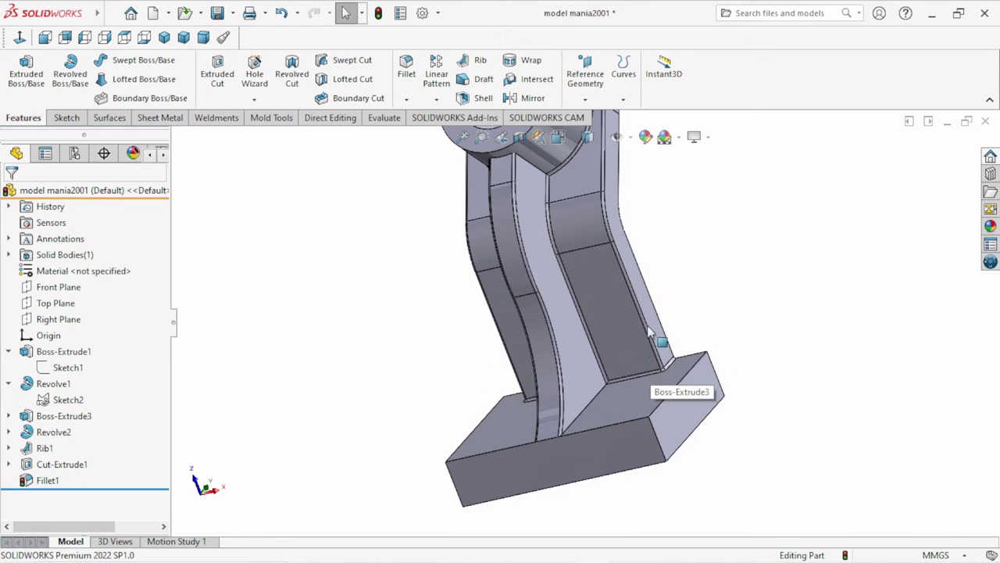
scroll(649, 332, down, 1)
scroll(539, 326, up, 1)
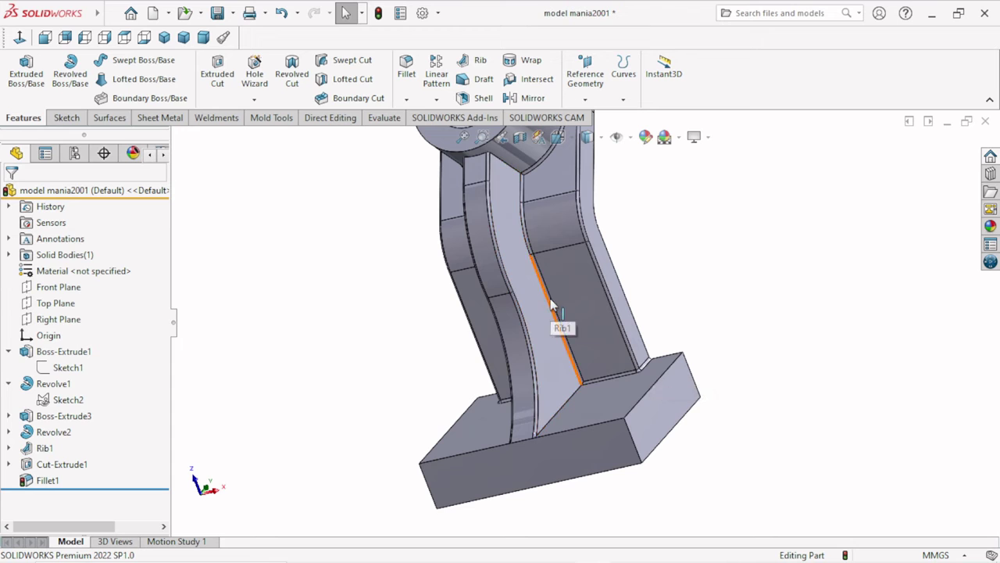
click(552, 307)
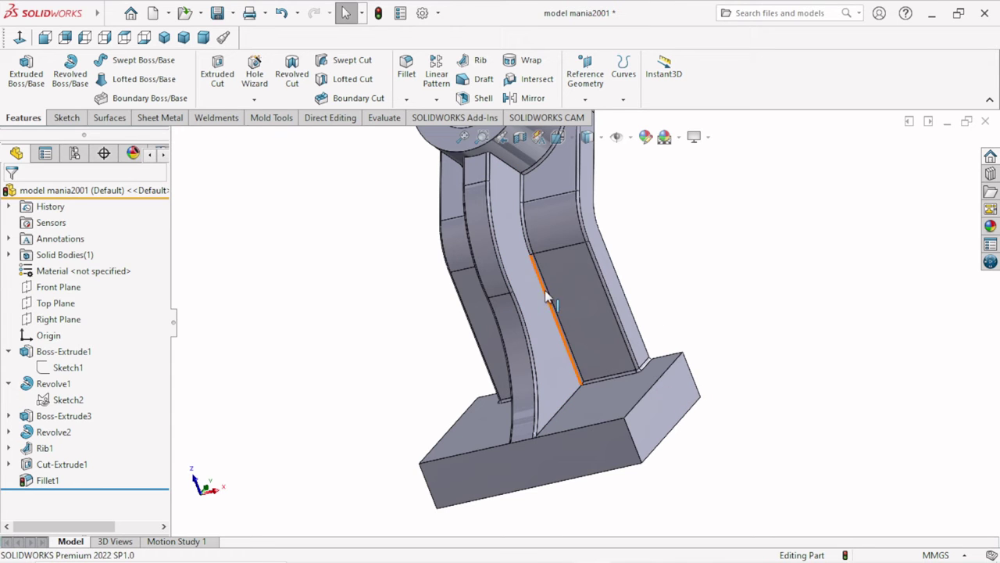
scroll(584, 295, down, 4)
click(557, 300)
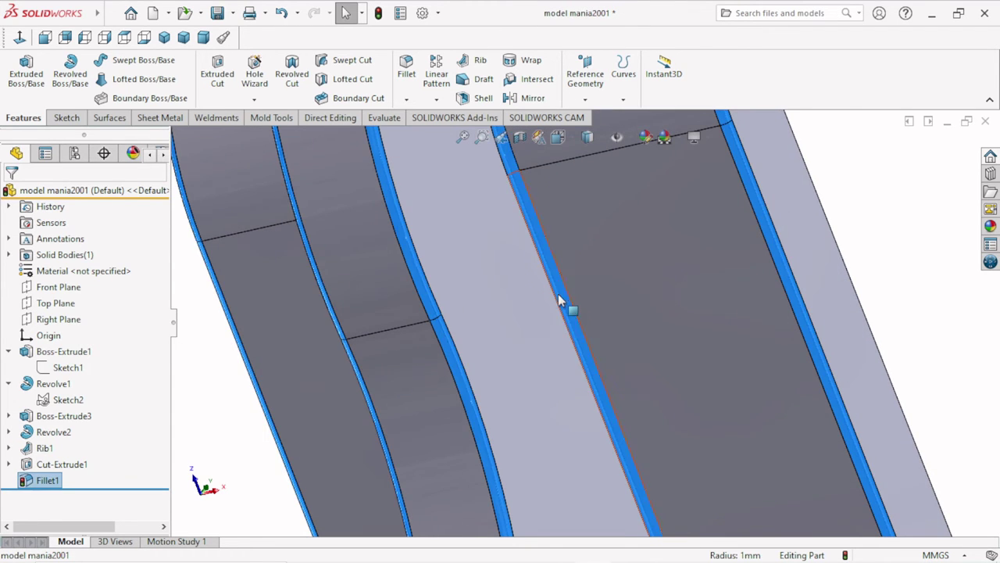
scroll(536, 340, up, 4)
scroll(547, 341, up, 1)
scroll(625, 365, down, 3)
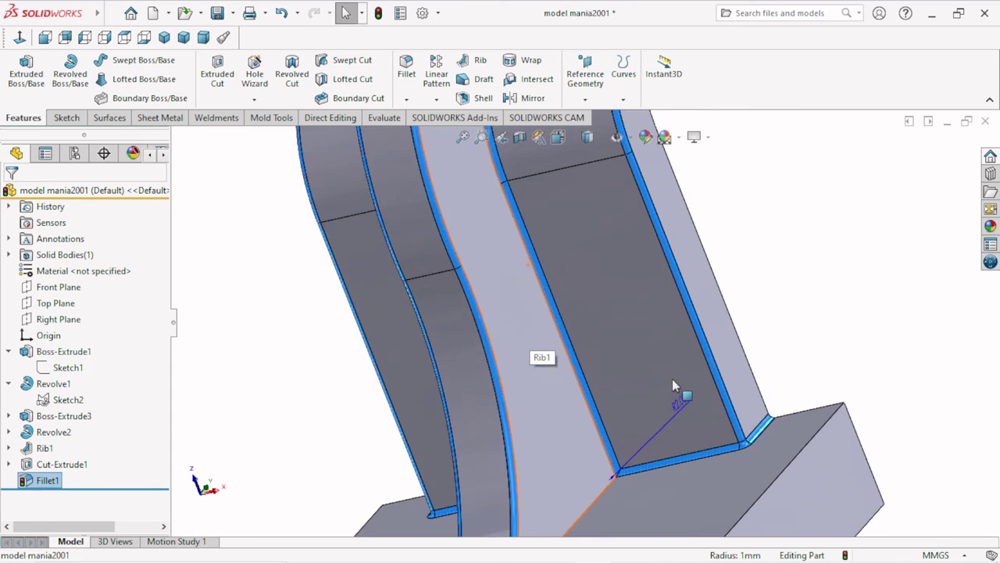
scroll(672, 379, up, 4)
click(284, 248)
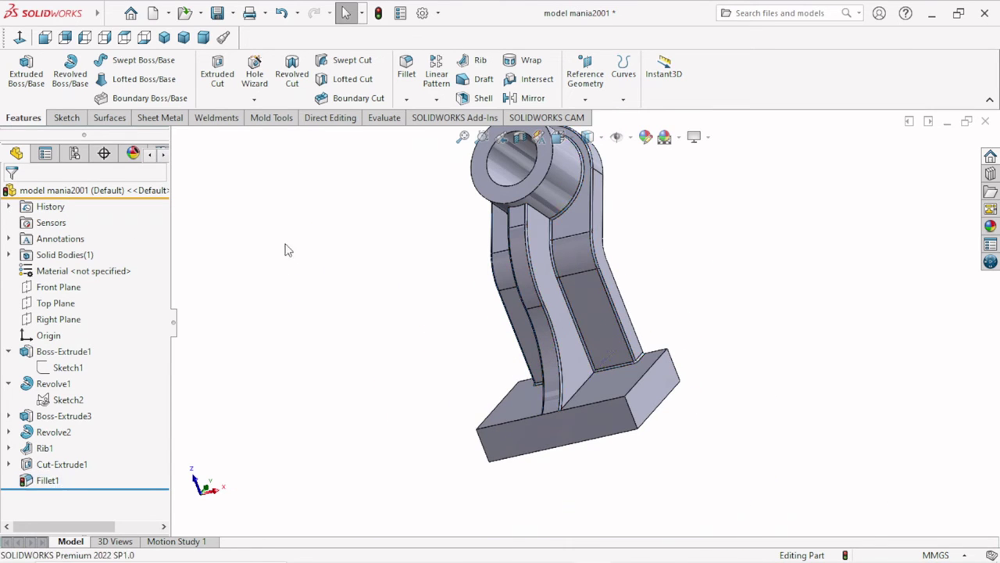
middle_drag(284, 248, 433, 378)
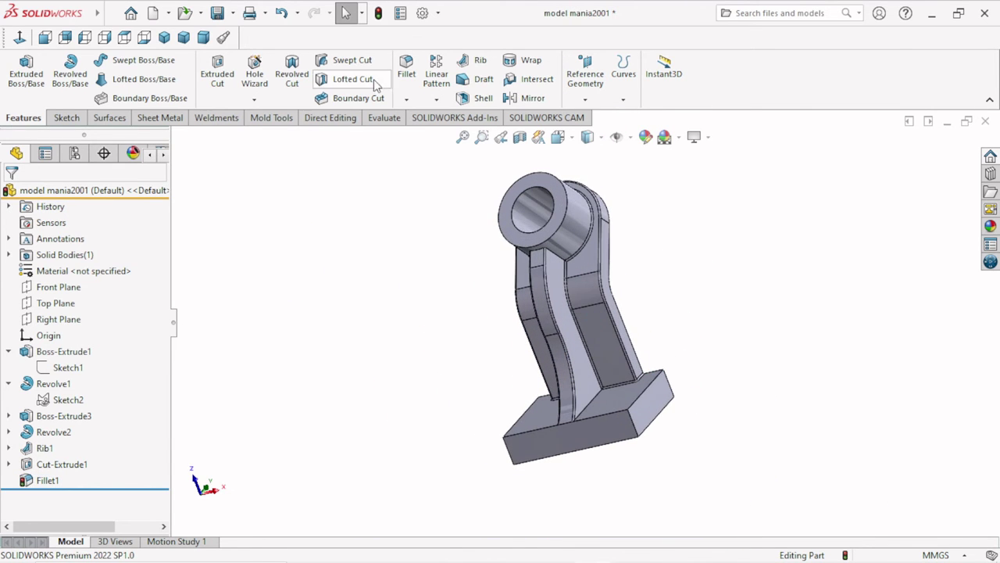
Fillet the two edges where the rib meets the base block with a 1.00 mm radius
click(399, 81)
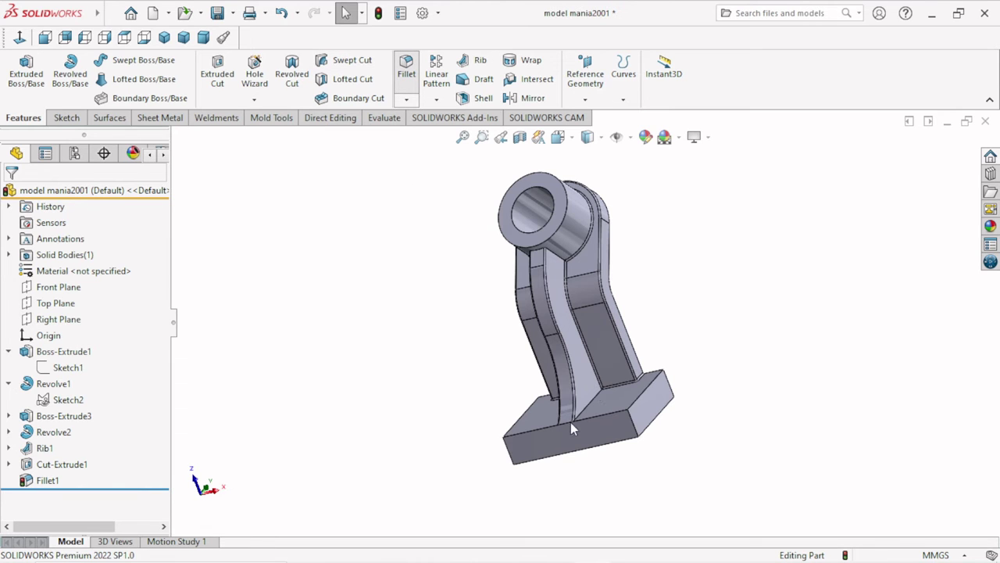
middle_drag(577, 374, 592, 384)
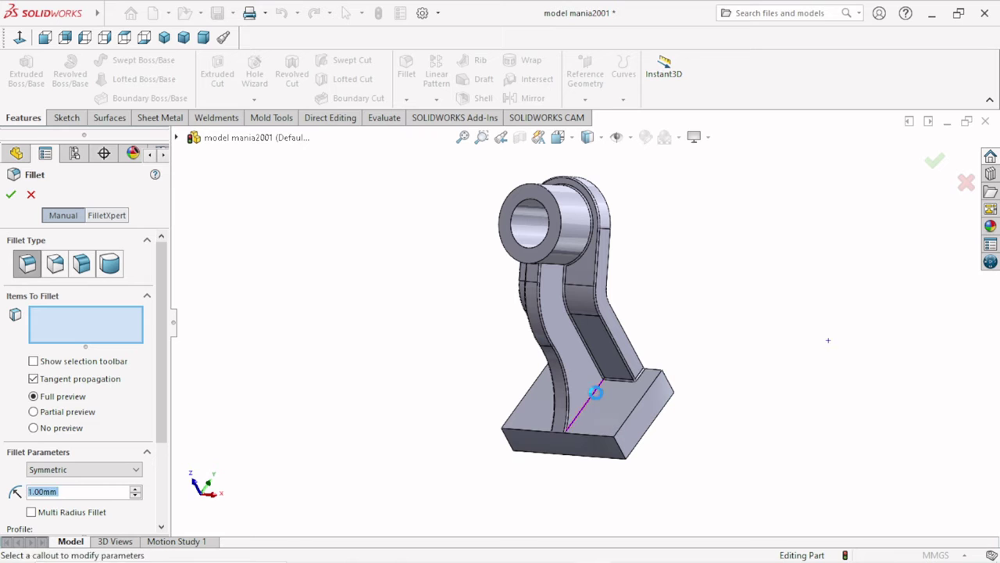
click(596, 397)
middle_drag(595, 400, 618, 421)
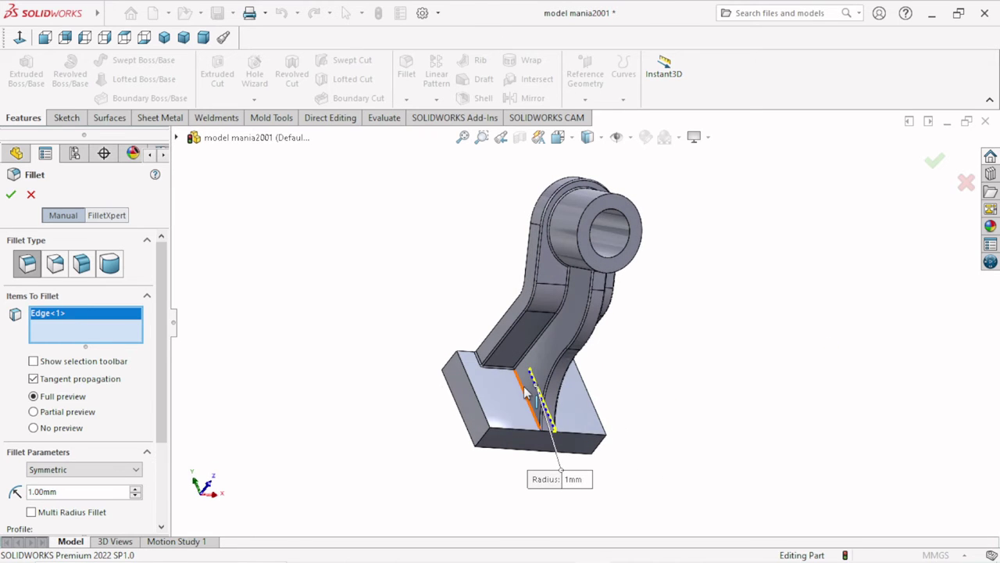
click(533, 410)
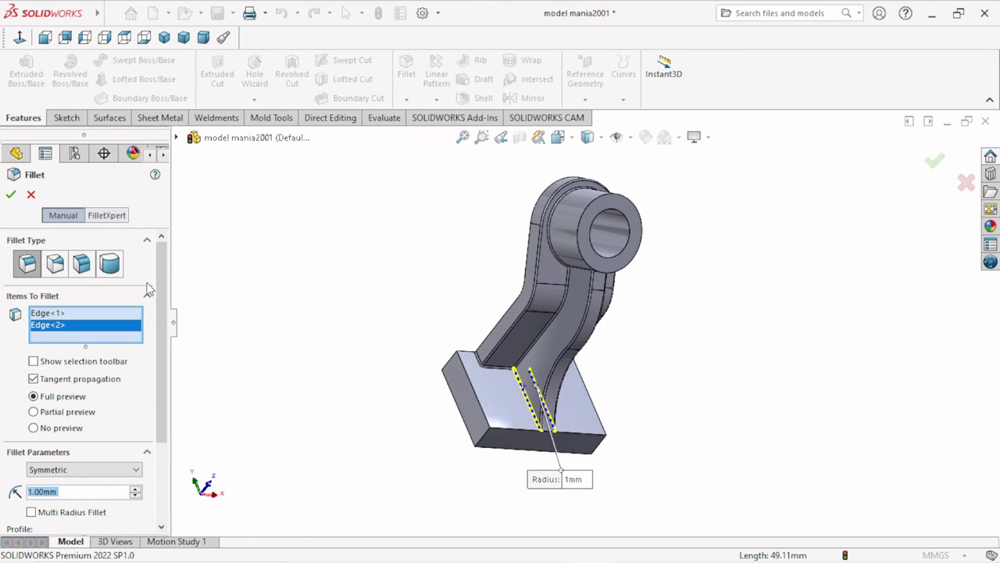
click(10, 198)
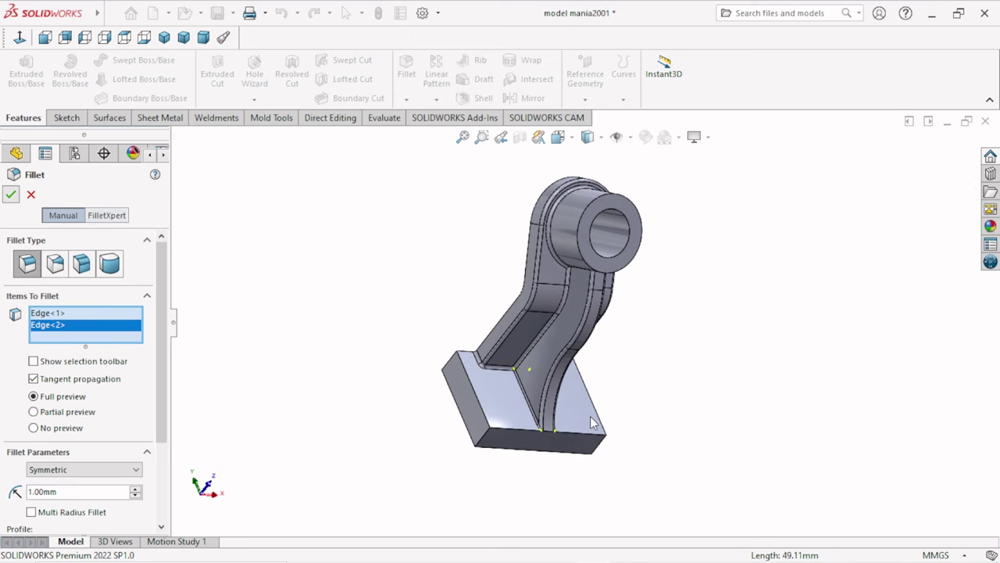
click(617, 426)
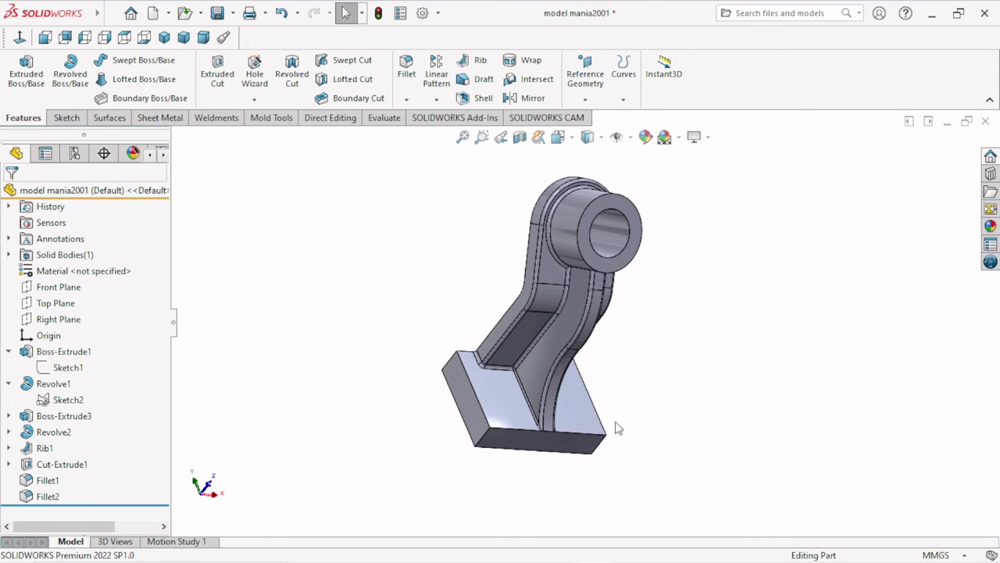
scroll(596, 399, down, 2)
mouse_move(596, 399)
middle_down()
mouse_move(520, 432)
mouse_move(500, 374)
mouse_move(784, 342)
middle_up()
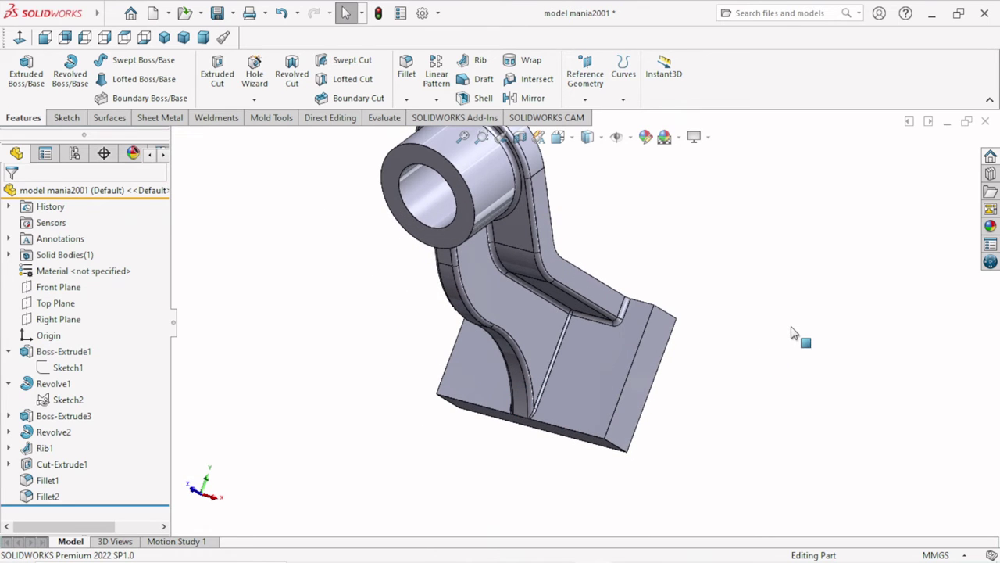
scroll(591, 332, down, 1)
scroll(546, 354, down, 3)
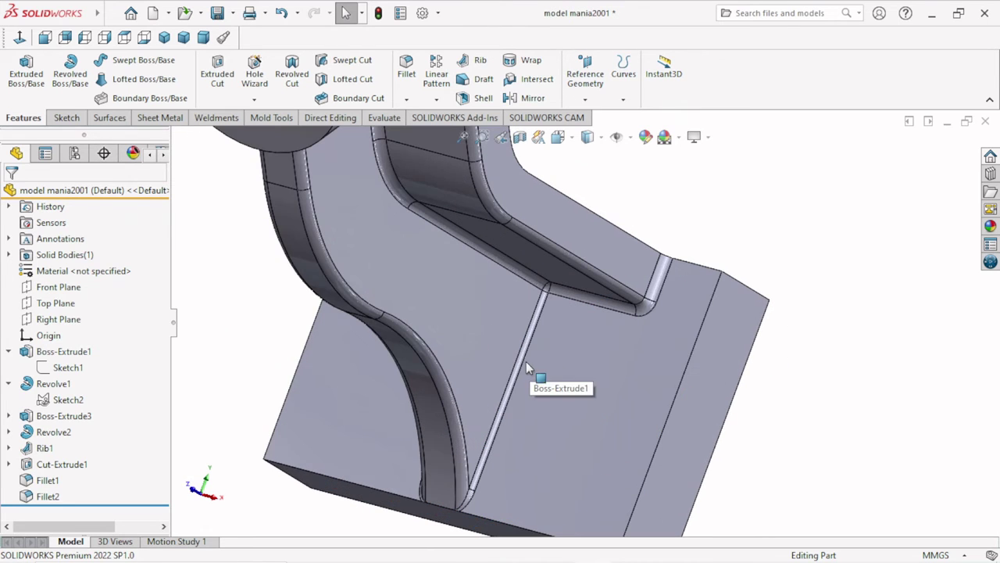
click(516, 381)
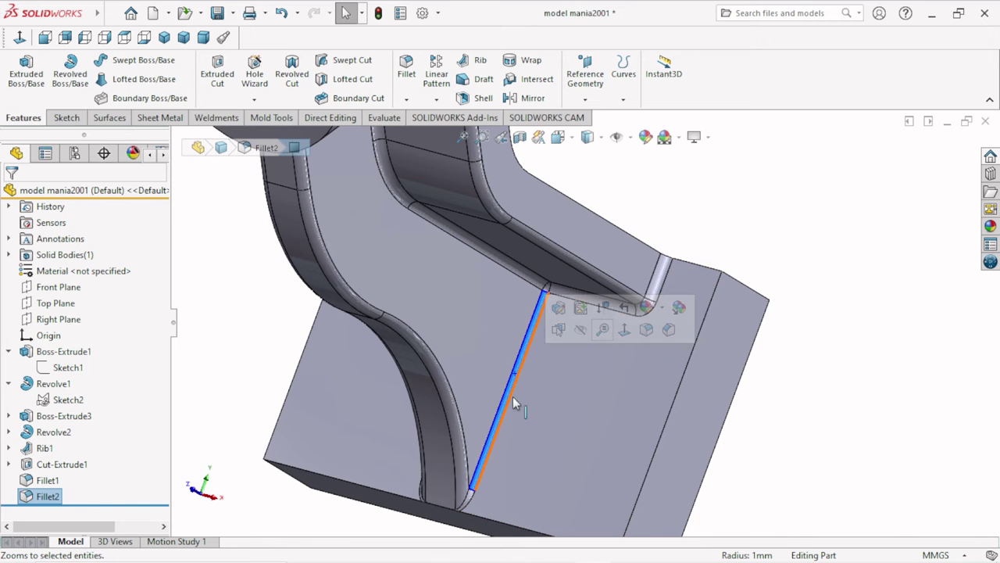
mouse_move(586, 383)
middle_down()
mouse_move(565, 376)
mouse_move(622, 379)
mouse_move(518, 387)
middle_up()
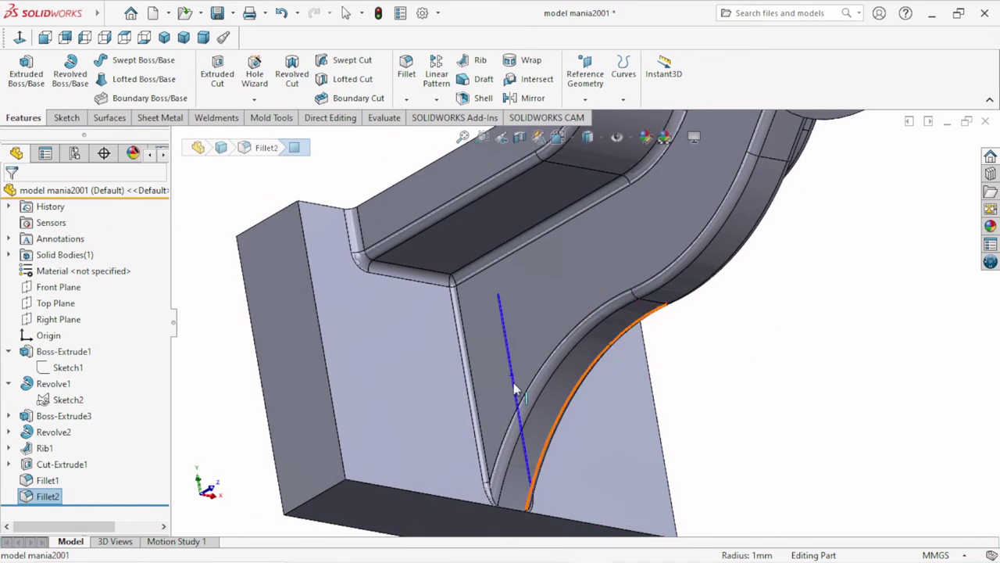
click(470, 380)
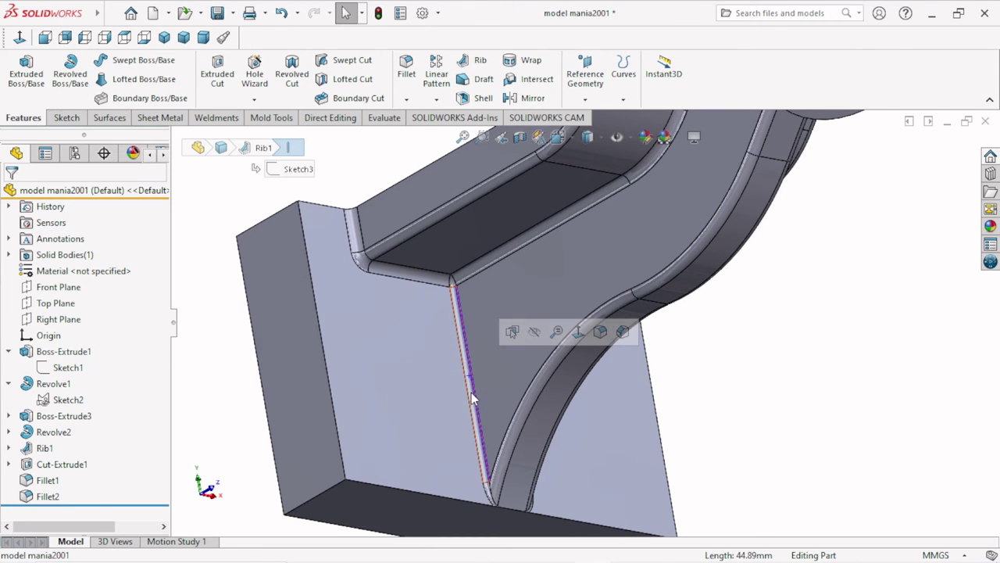
click(471, 391)
scroll(539, 433, up, 1)
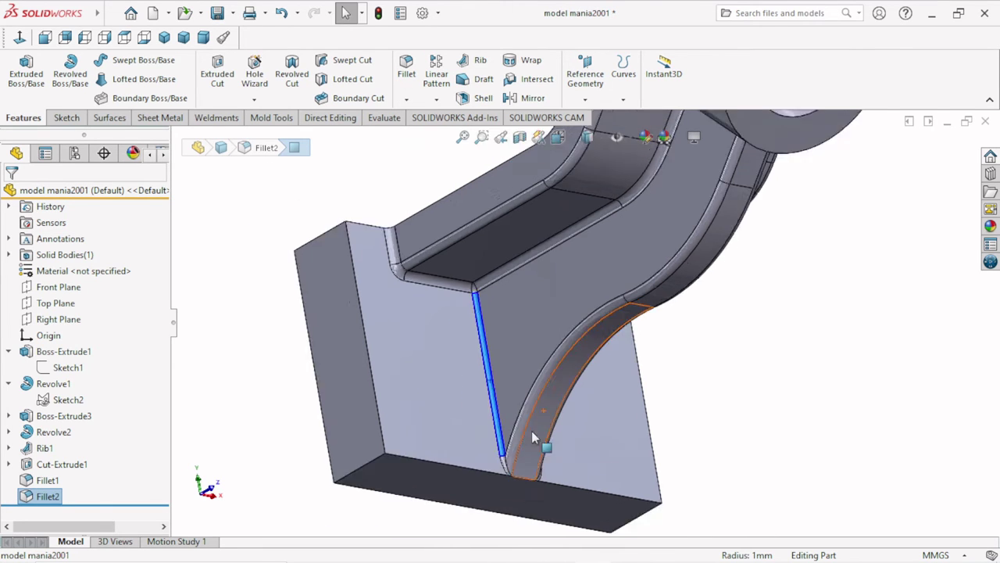
scroll(531, 431, up, 1)
scroll(750, 403, up, 1)
mouse_move(750, 403)
middle_down()
mouse_move(670, 424)
mouse_move(686, 418)
middle_up()
key(Escape)
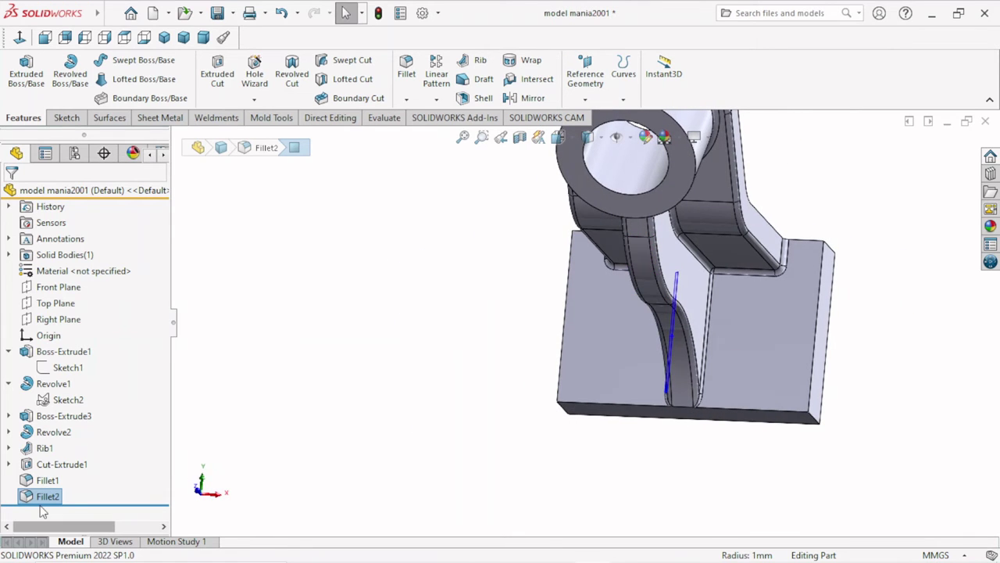
Edit Fillet2 so both rib-to-base rounds use a 2 mm radius
click(45, 497)
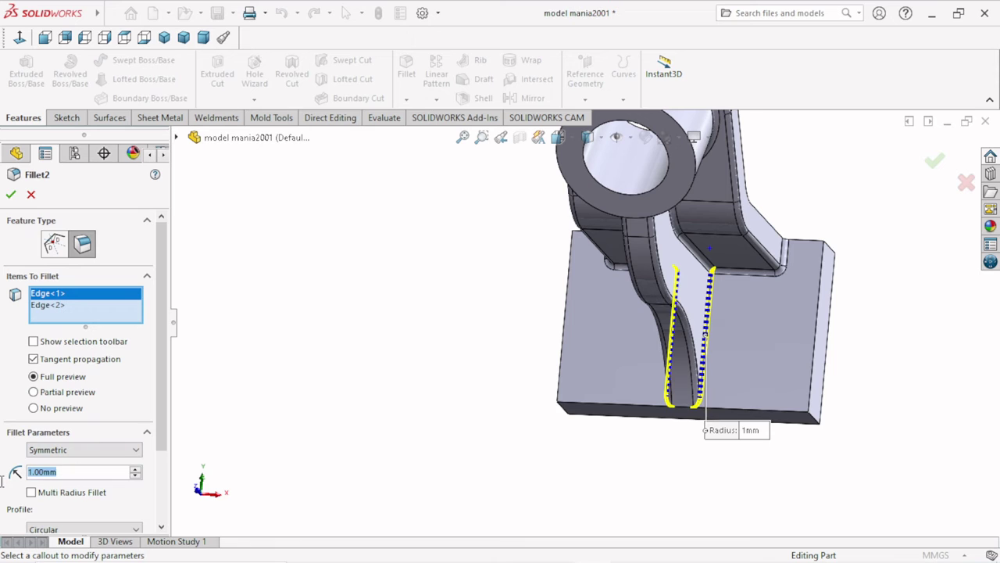
text(2)
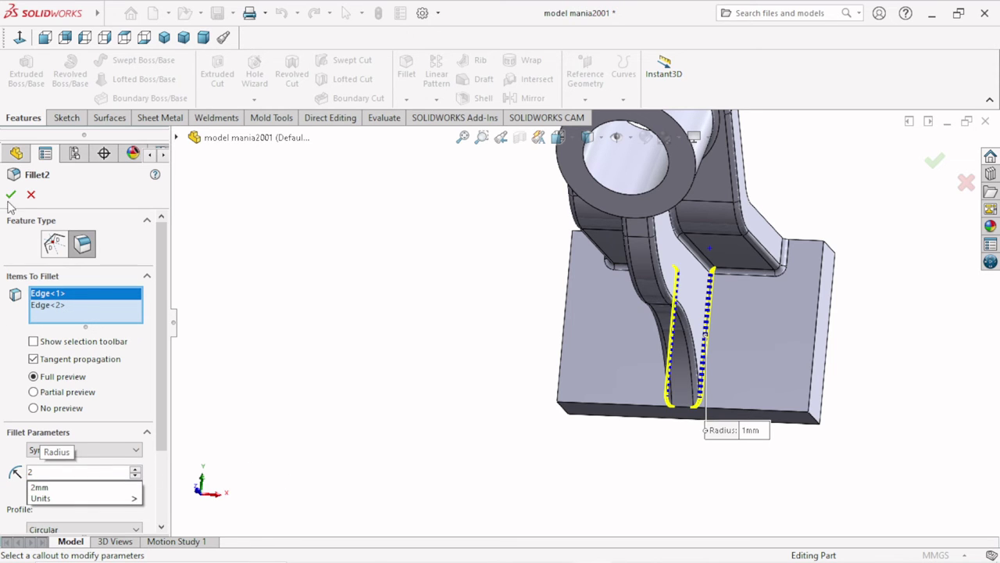
key(Return)
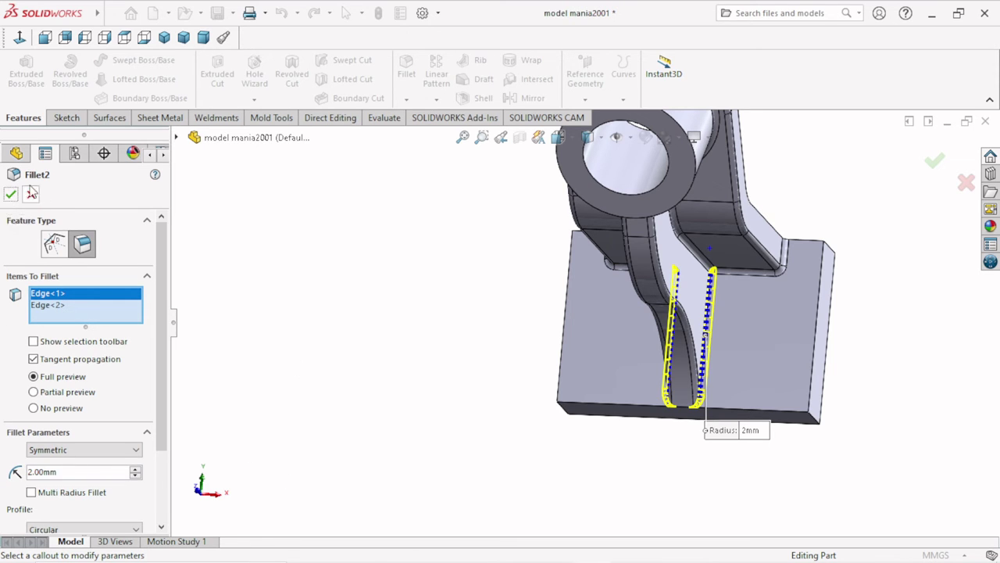
click(10, 194)
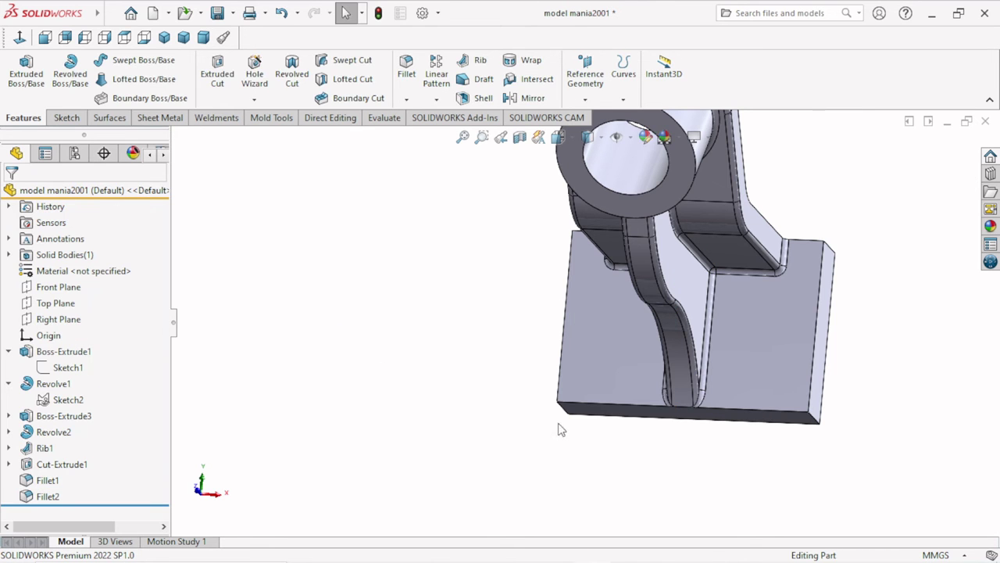
mouse_move(558, 425)
middle_down()
mouse_move(530, 393)
mouse_move(613, 287)
mouse_move(594, 371)
mouse_move(705, 415)
middle_up()
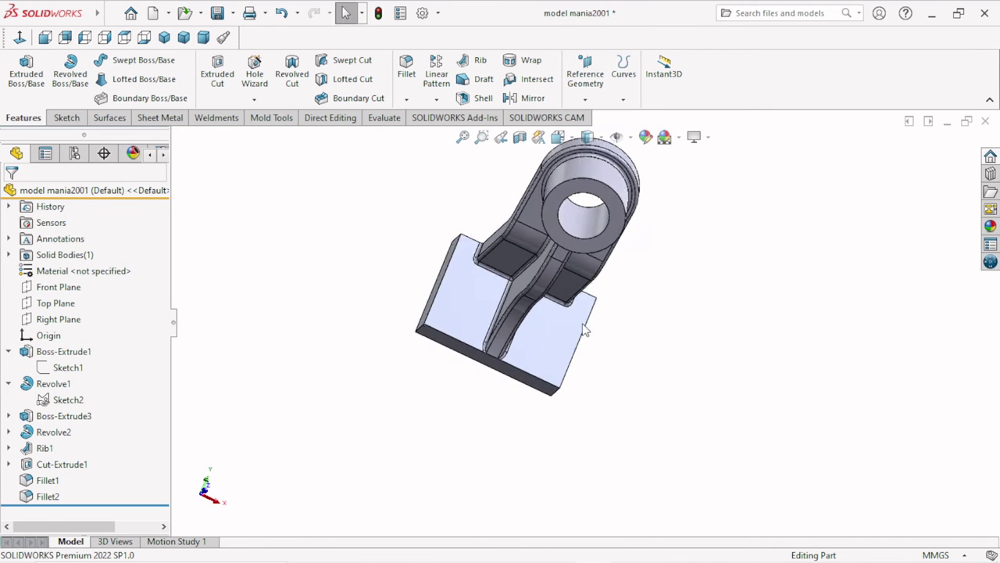
middle_drag(654, 330, 614, 250)
scroll(586, 203, down, 3)
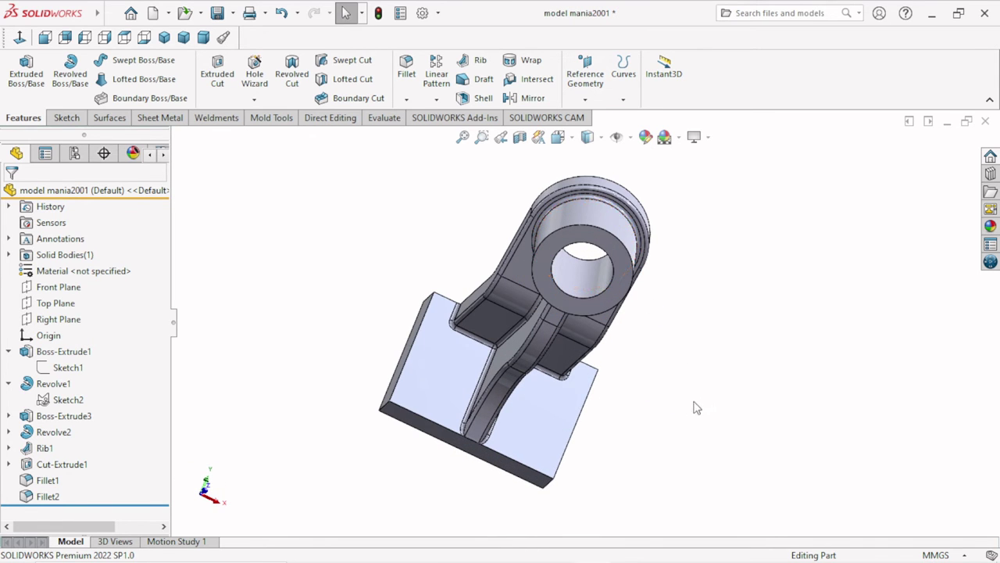
middle_drag(694, 406, 660, 358)
middle_drag(623, 397, 568, 437)
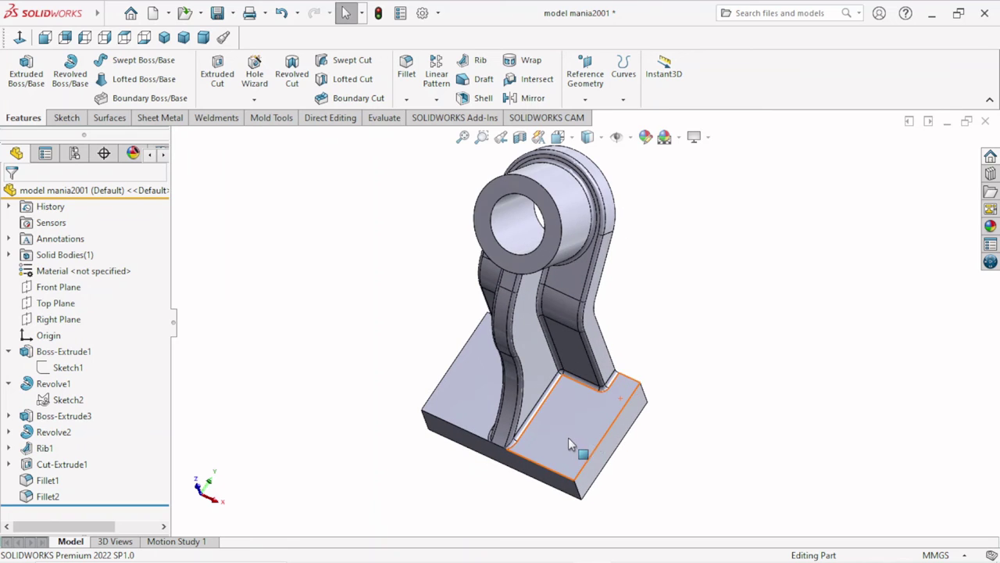
click(570, 433)
click(634, 390)
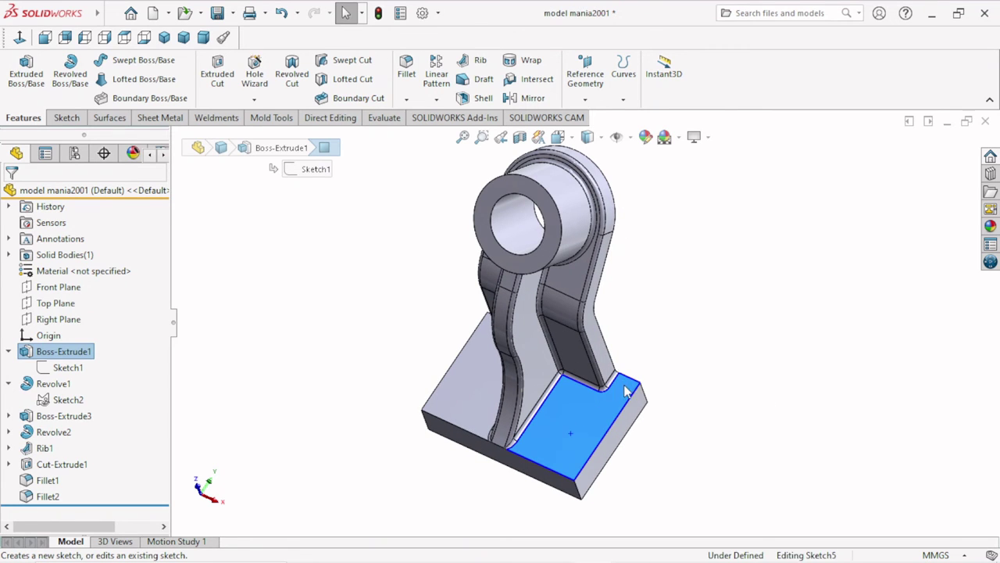
click(967, 182)
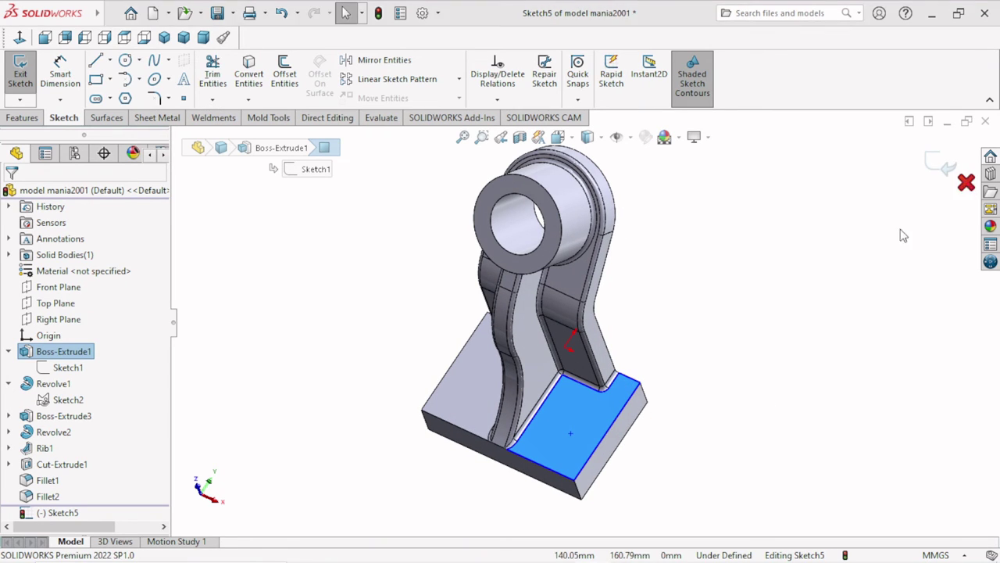
click(478, 295)
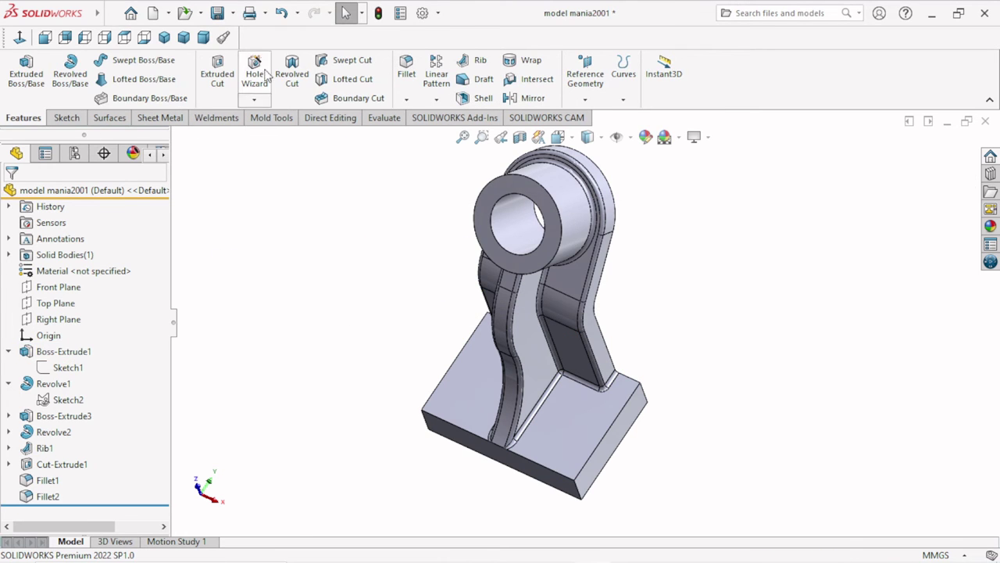
Define an ANSI Metric counterbore hole for an M6 socket head cap screw
click(254, 72)
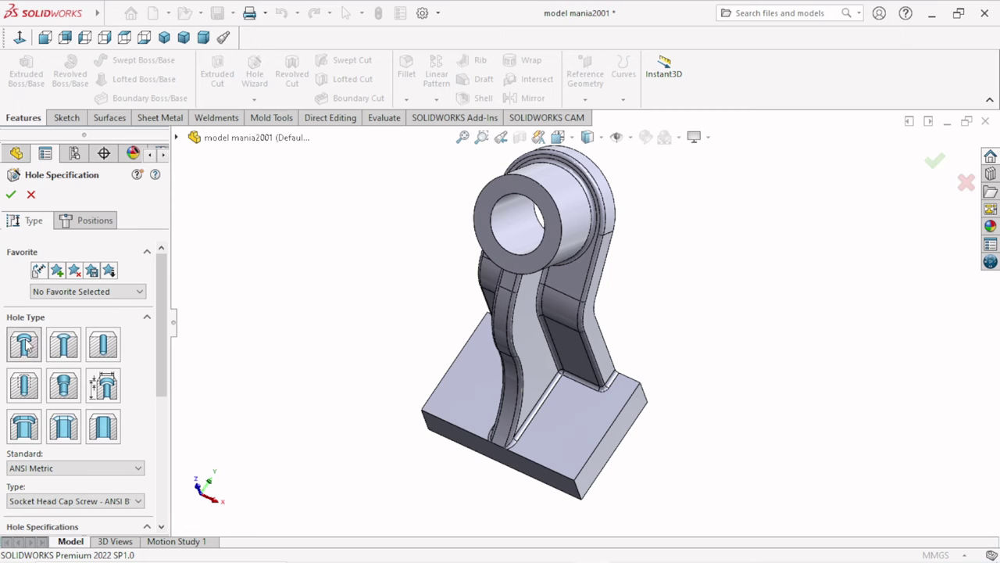
click(27, 345)
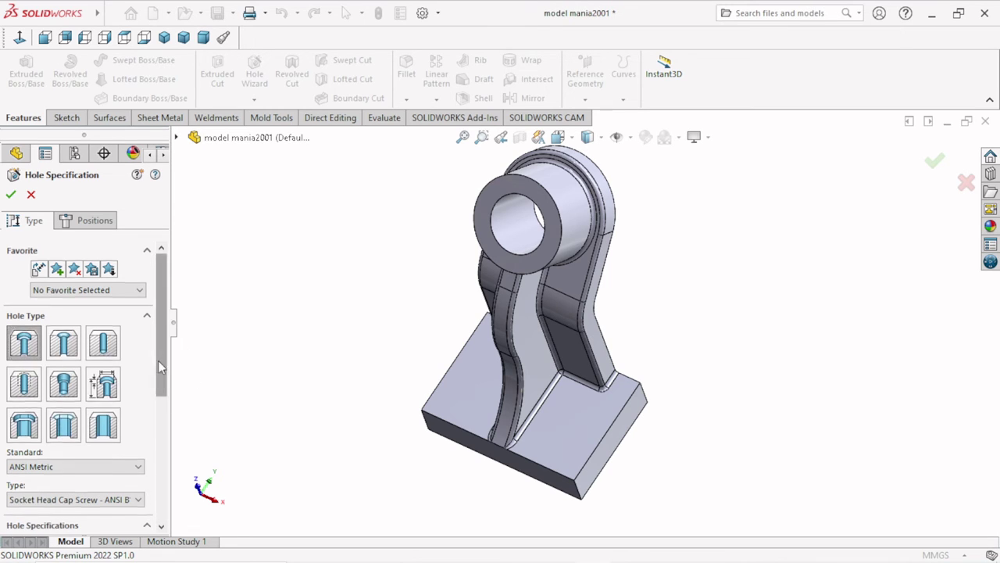
scroll(157, 360, down, 5)
click(128, 298)
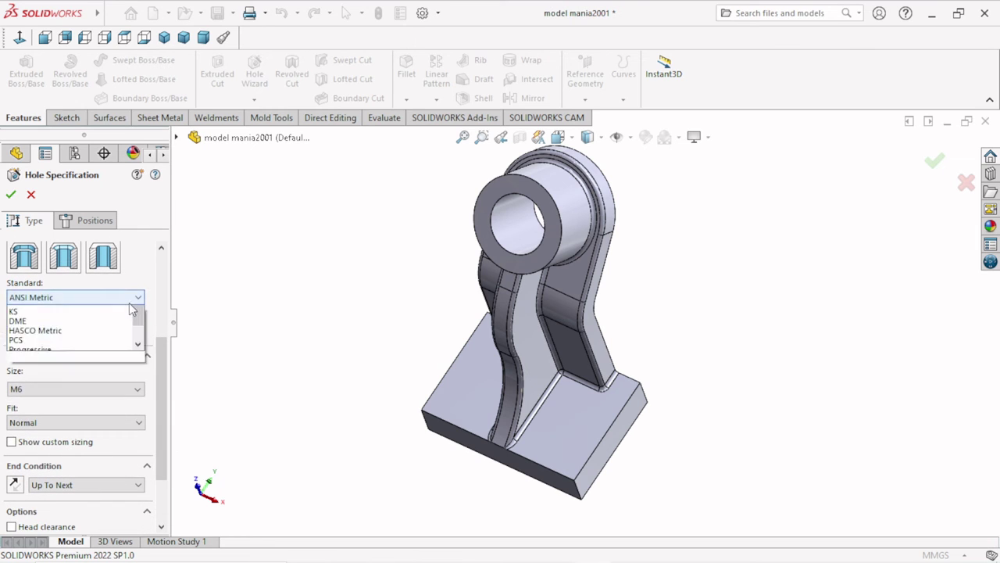
click(58, 312)
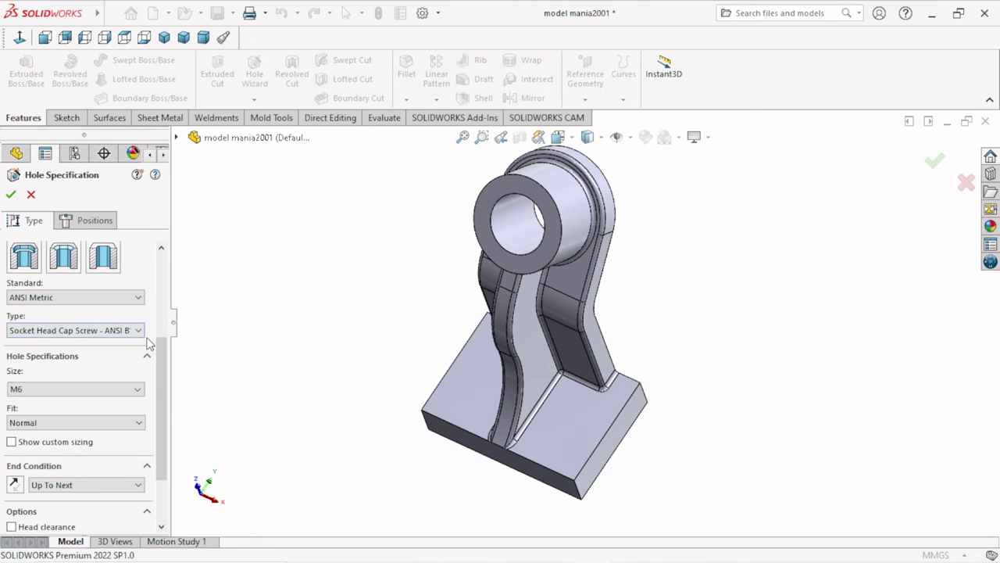
click(137, 329)
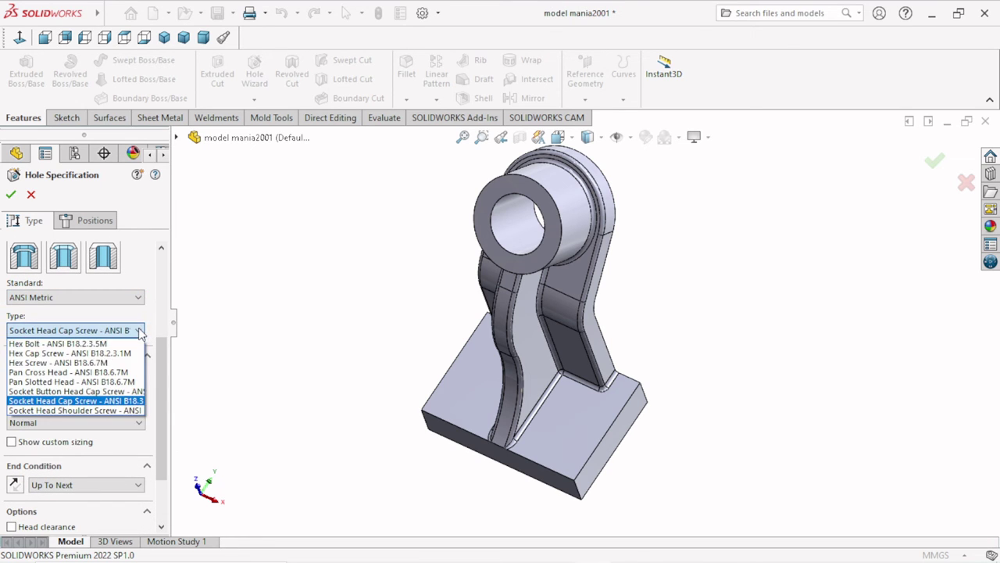
click(122, 401)
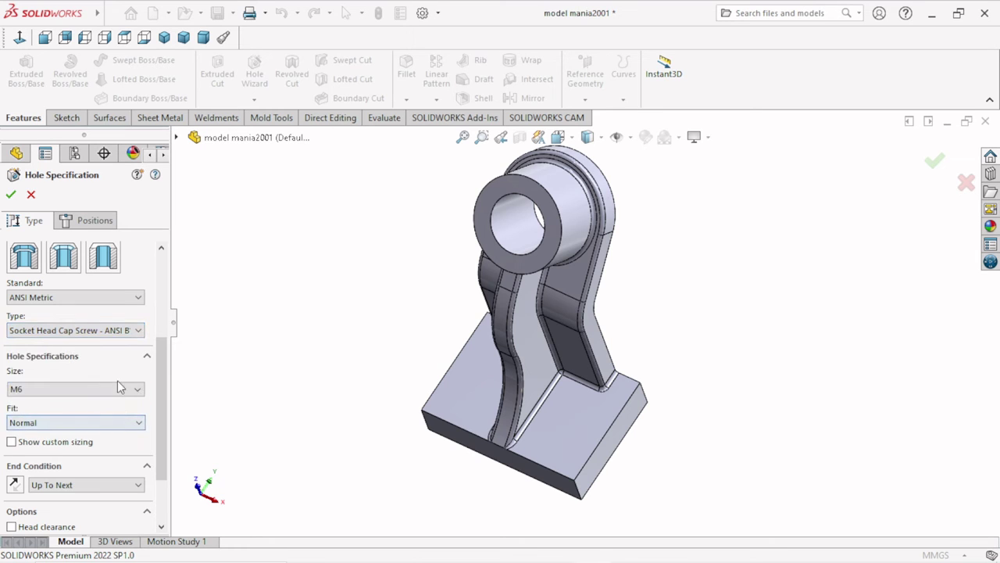
click(120, 387)
click(37, 405)
click(94, 226)
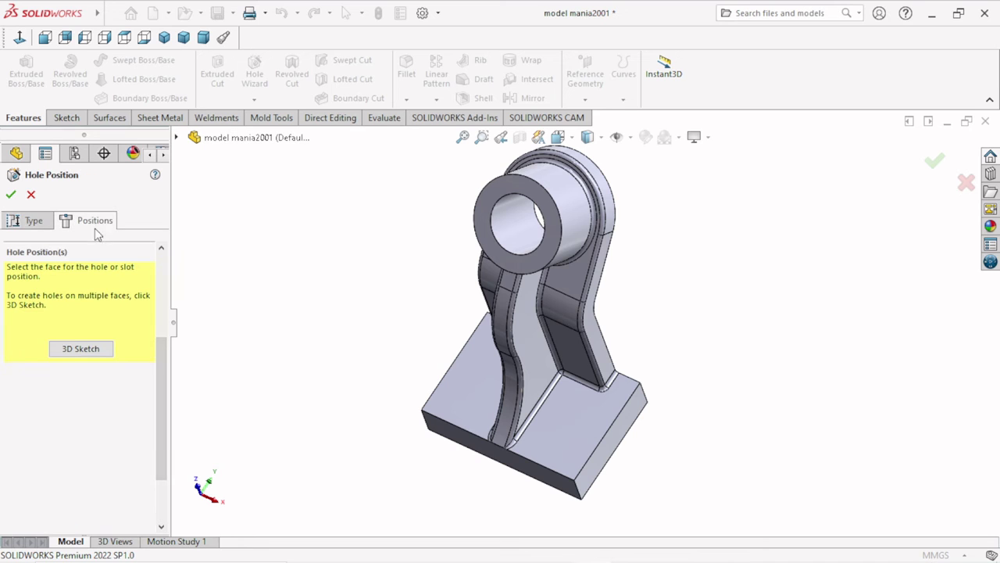
Place an M6 counterbore centre point on the right half of the base's top face, viewed normal to it
click(569, 423)
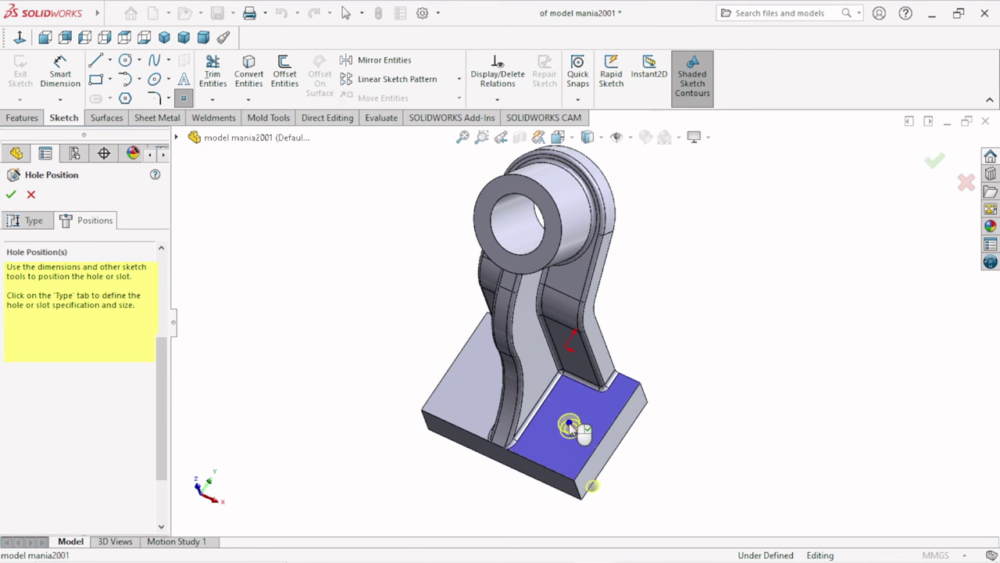
click(570, 426)
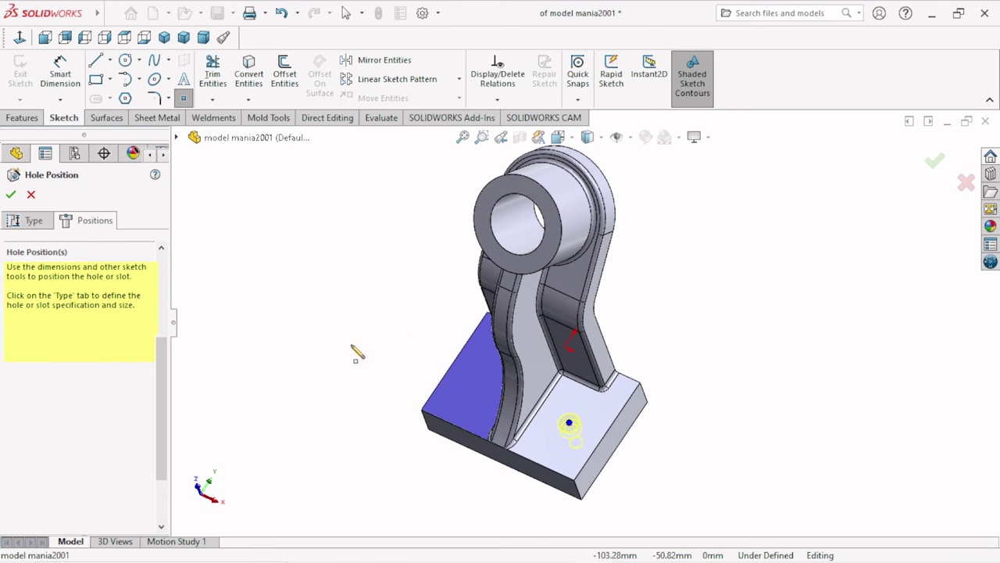
mouse_move(374, 344)
middle_down()
mouse_move(370, 335)
mouse_move(383, 413)
mouse_move(365, 417)
mouse_move(383, 383)
mouse_move(380, 313)
mouse_move(383, 329)
mouse_move(393, 320)
middle_up()
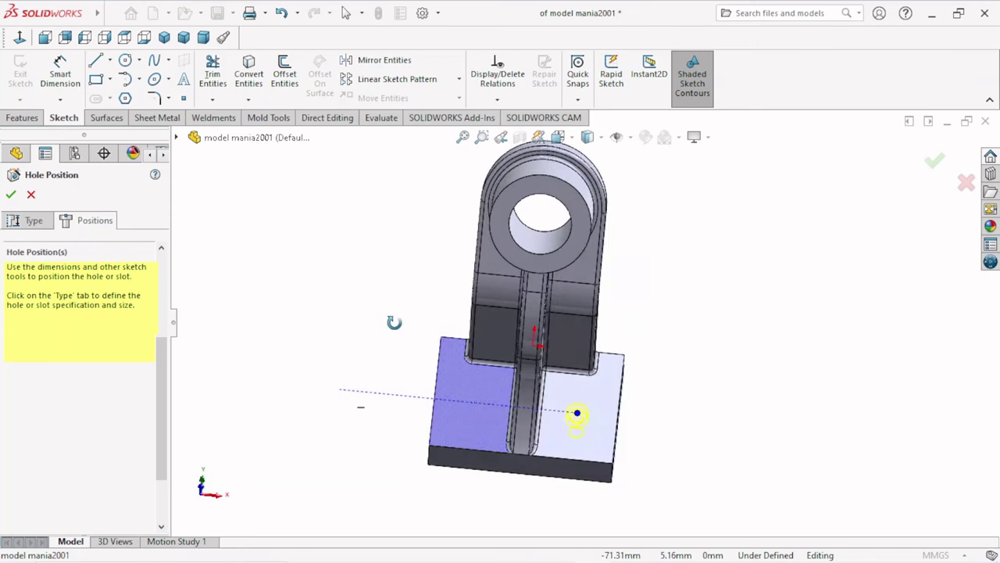
click(19, 40)
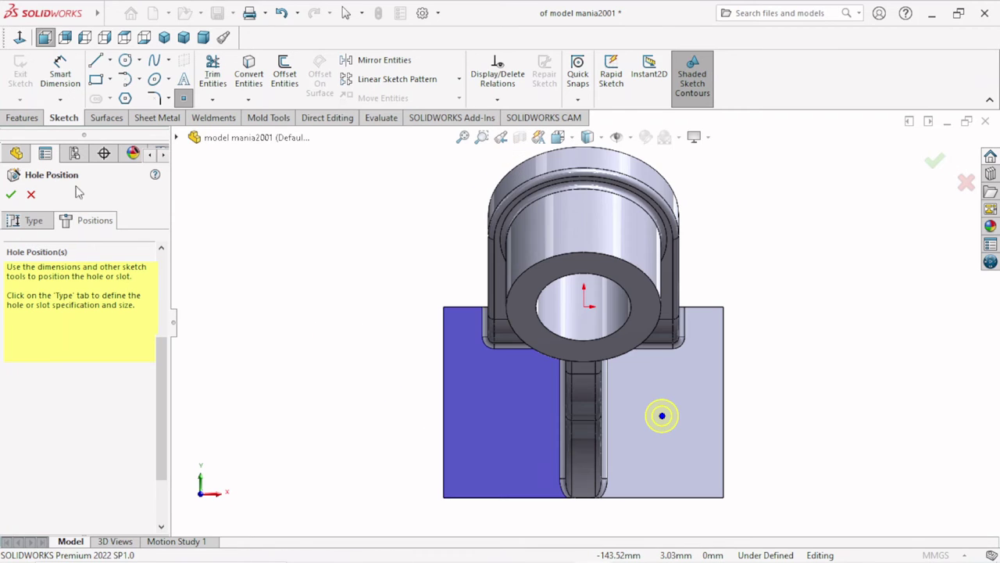
Draw a vertical construction centreline from the origin down past the base
click(110, 60)
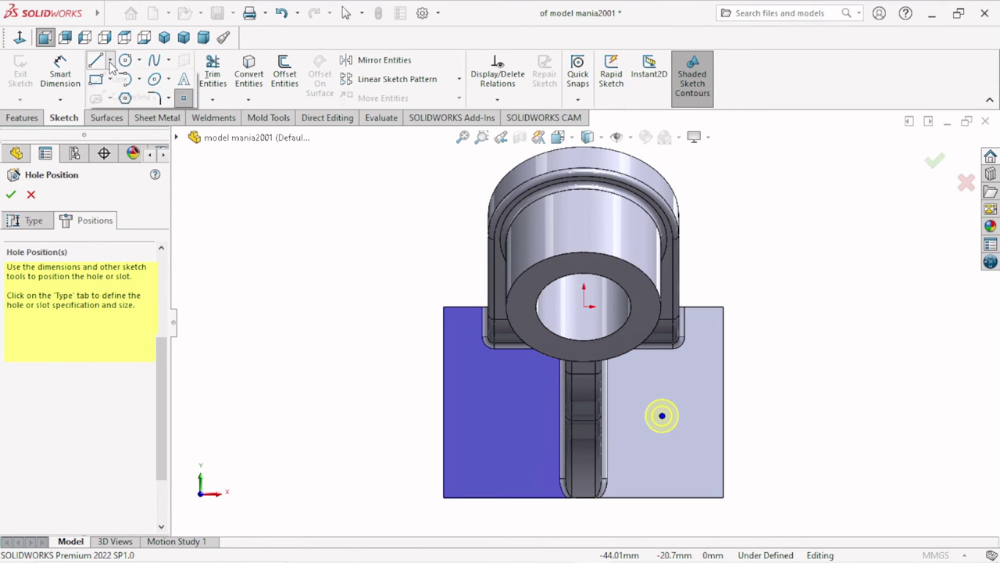
click(113, 96)
click(559, 350)
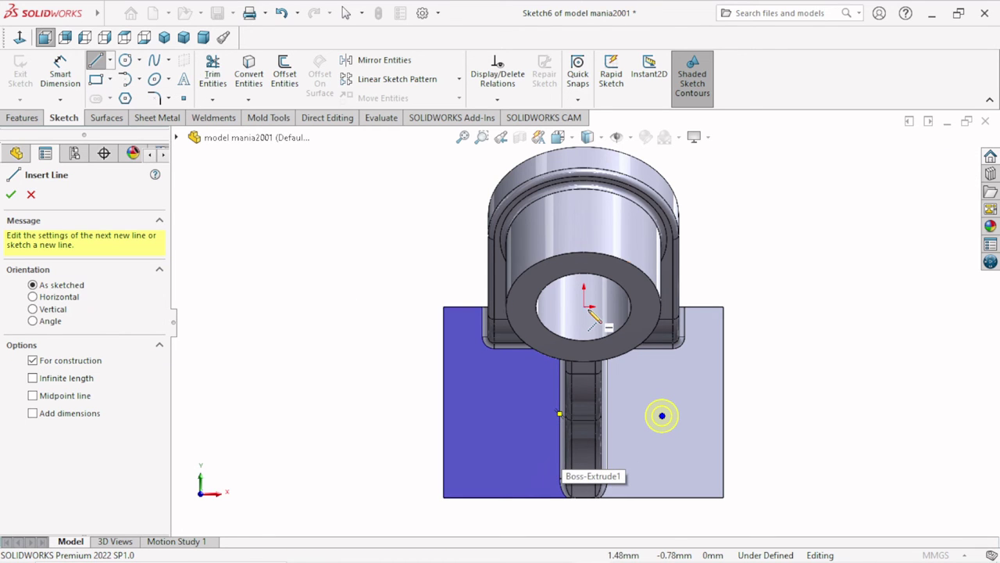
click(583, 367)
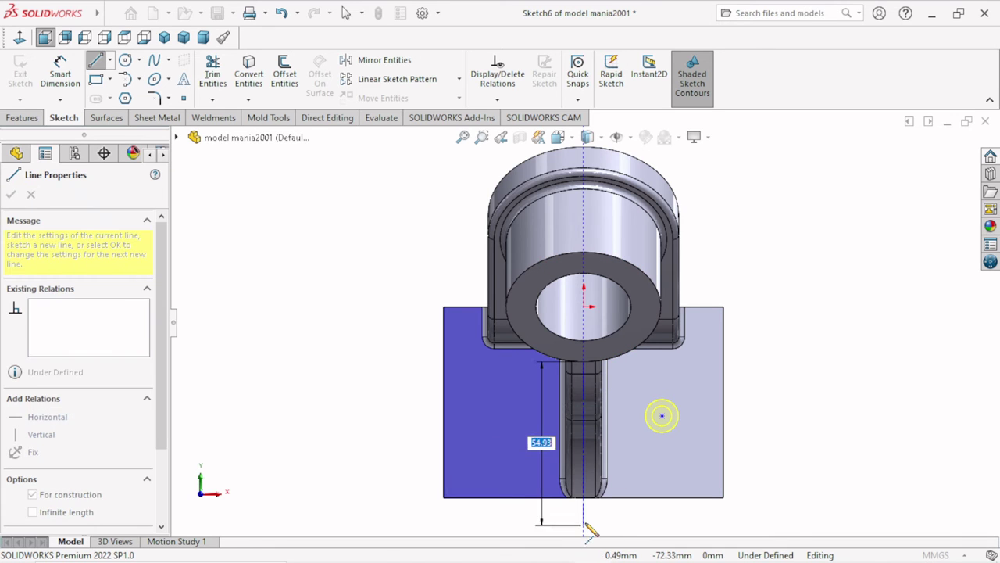
click(583, 520)
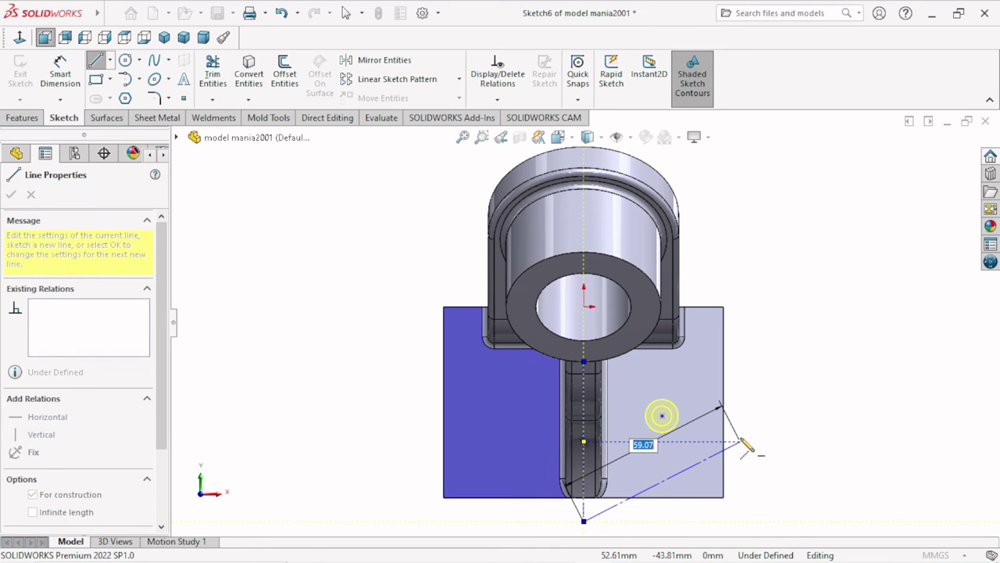
right_click(742, 444)
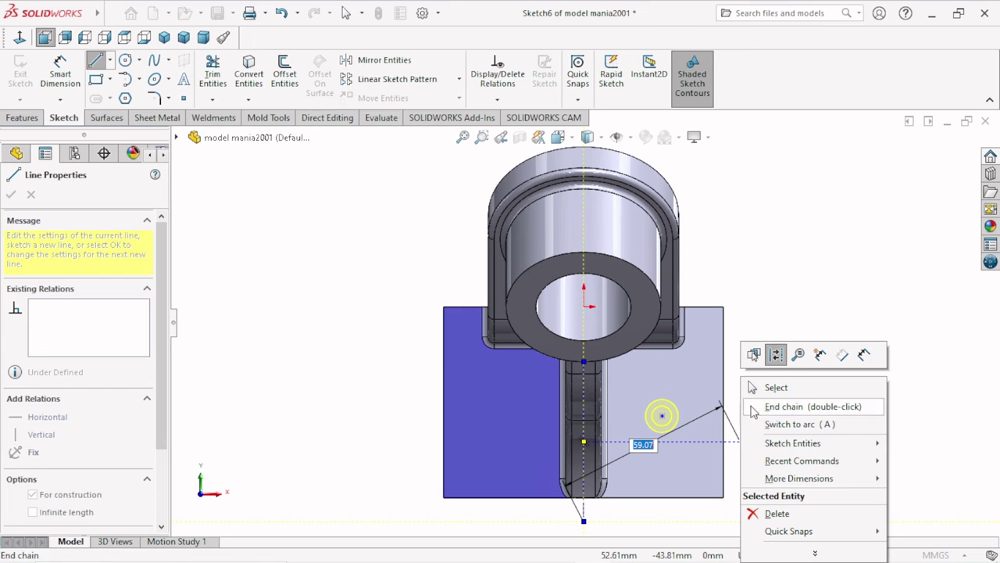
click(785, 406)
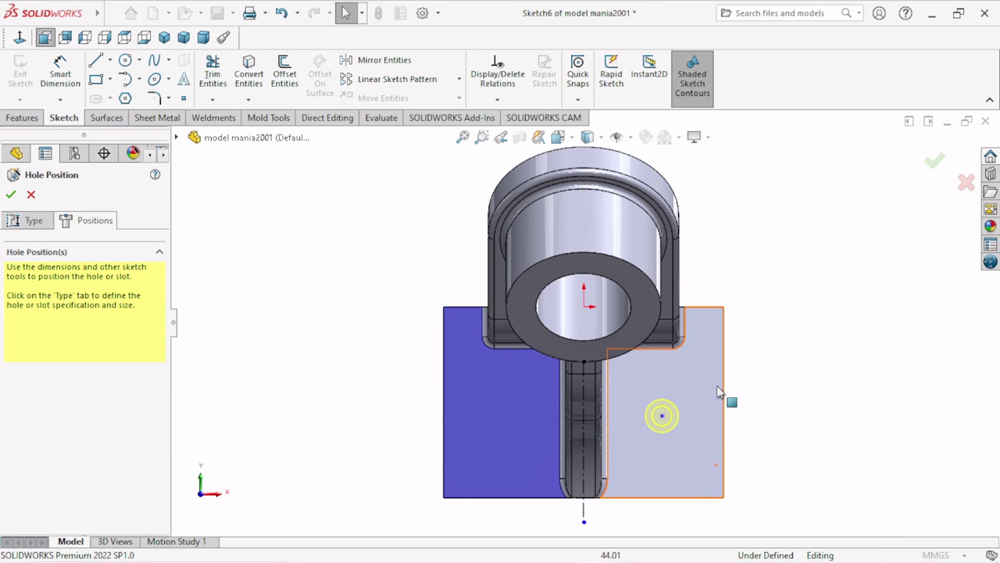
Mirror the hole centre across the centreline onto the base's left half
drag(759, 350, 362, 523)
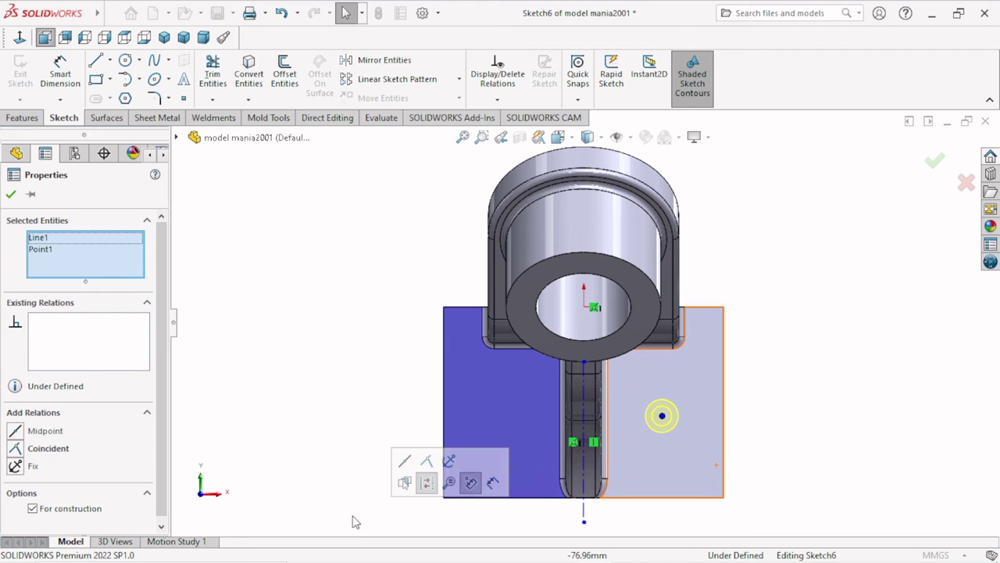
click(365, 64)
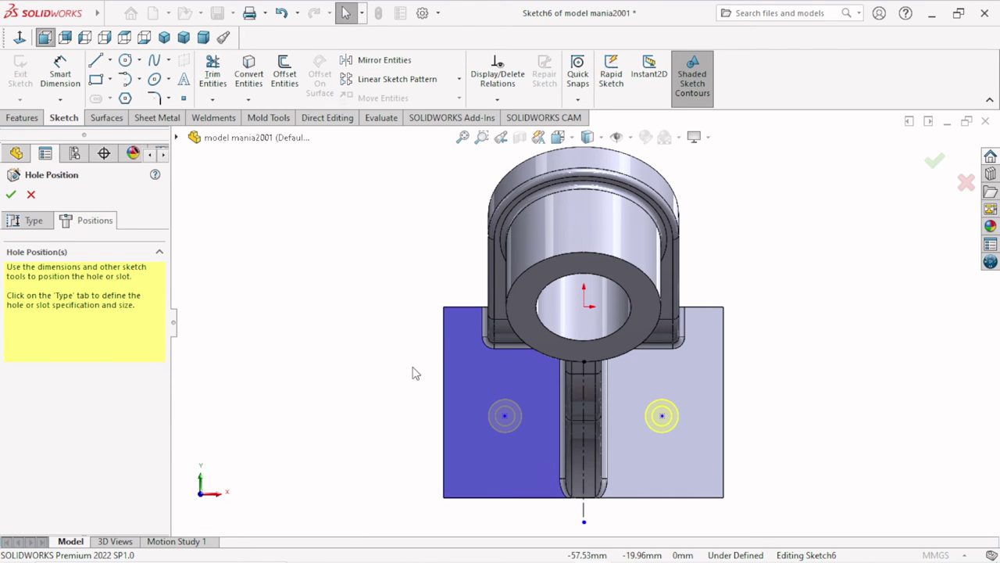
scroll(674, 442, down, 2)
scroll(674, 443, up, 2)
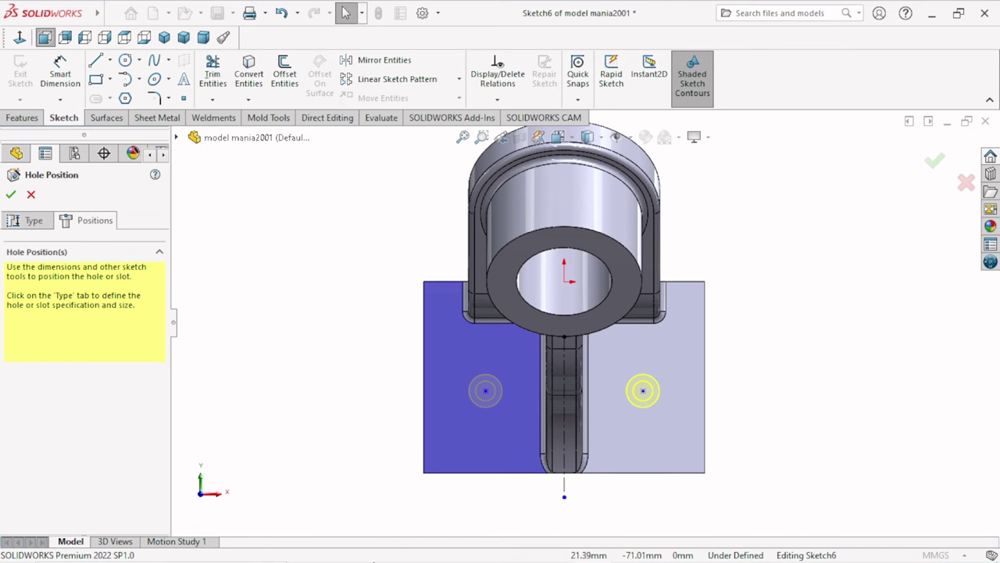
Dimension the two hole centres 60 mm apart
click(62, 62)
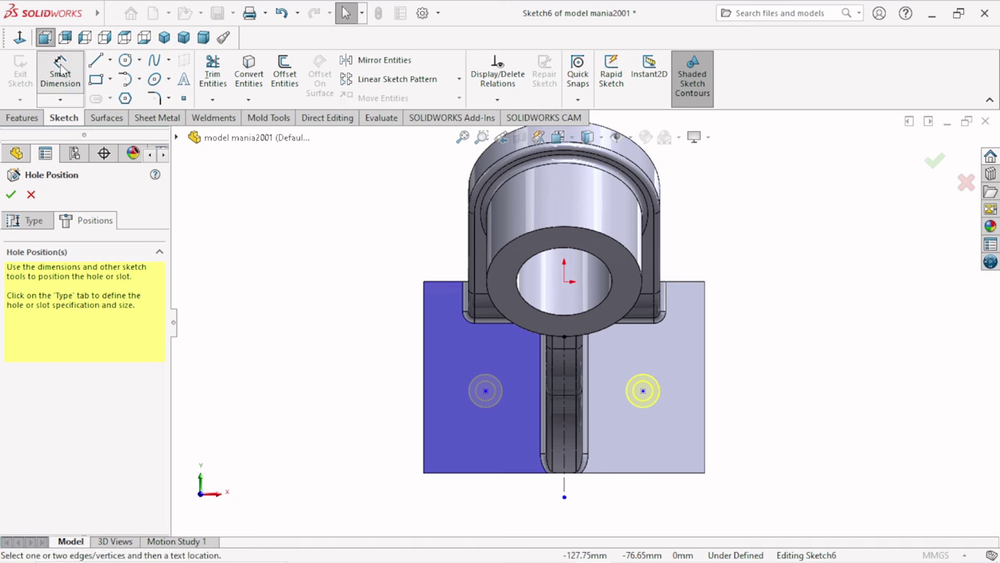
click(485, 392)
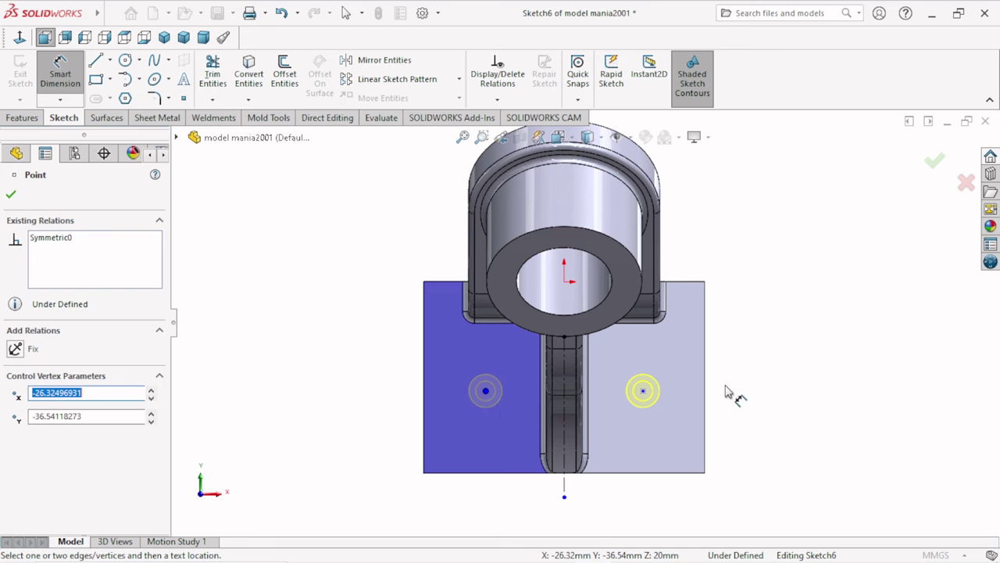
click(642, 391)
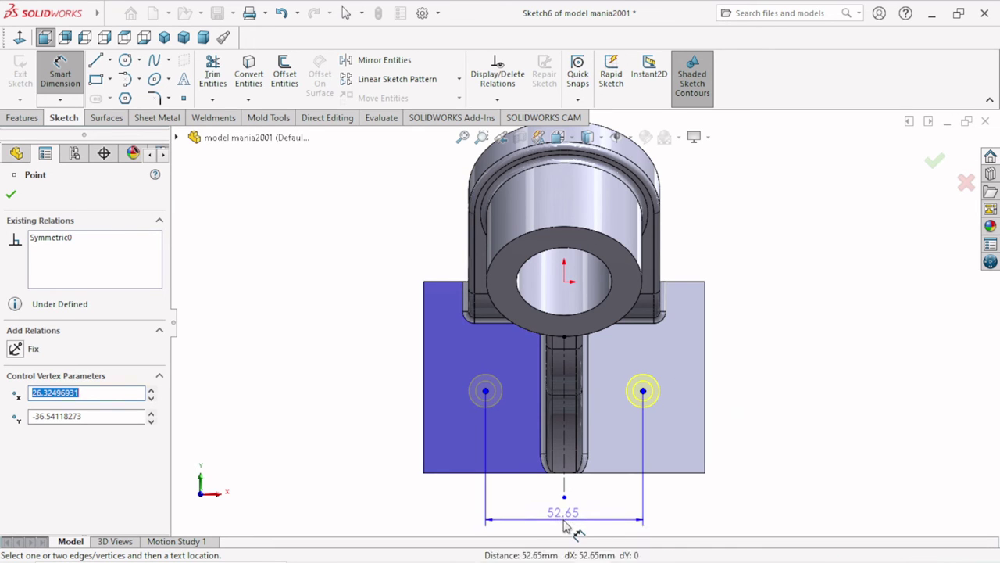
click(565, 524)
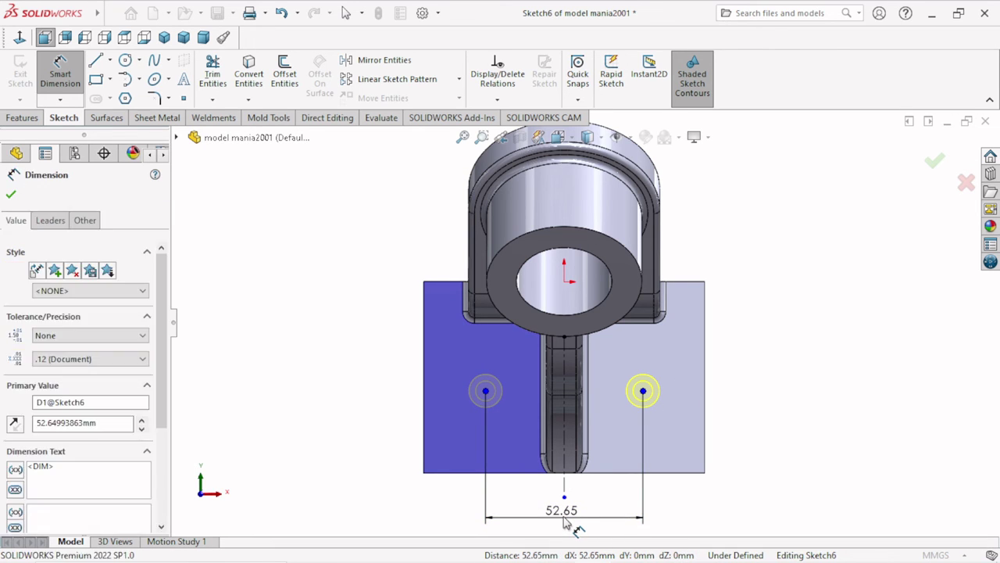
text(60)
key(Return)
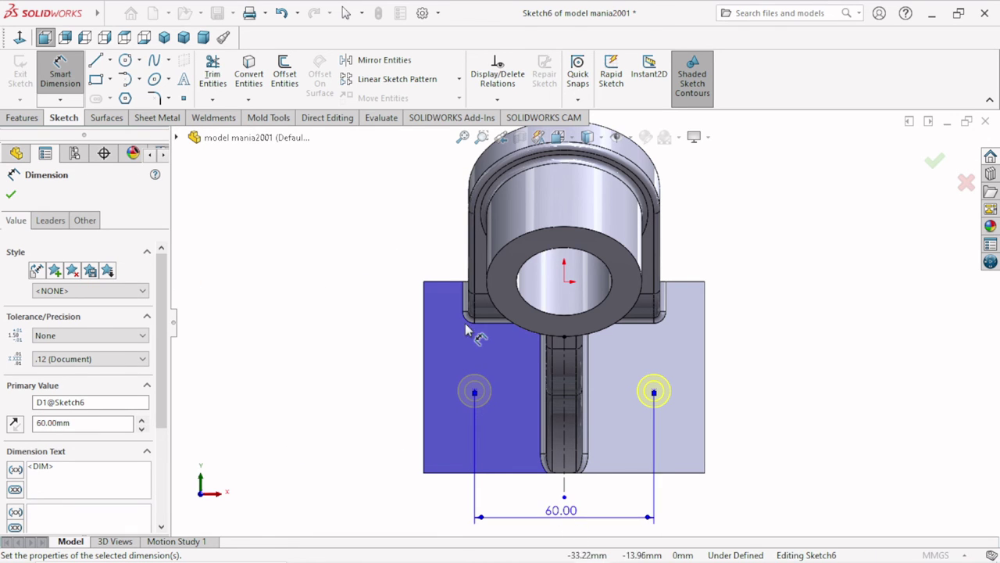
Set the hole centres 32 mm from the base's bottom edge and finish dimensioning
click(456, 473)
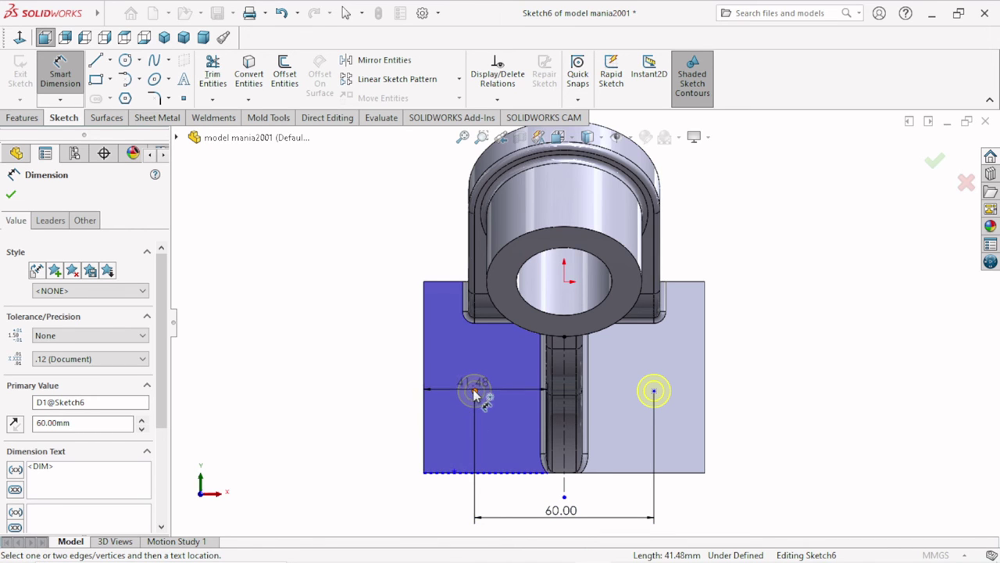
click(474, 390)
click(360, 389)
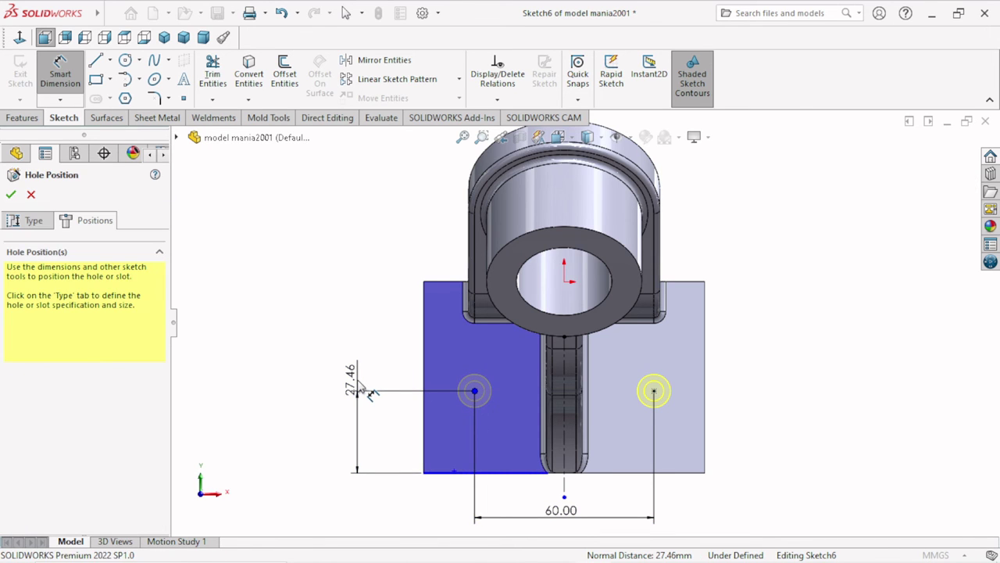
click(371, 393)
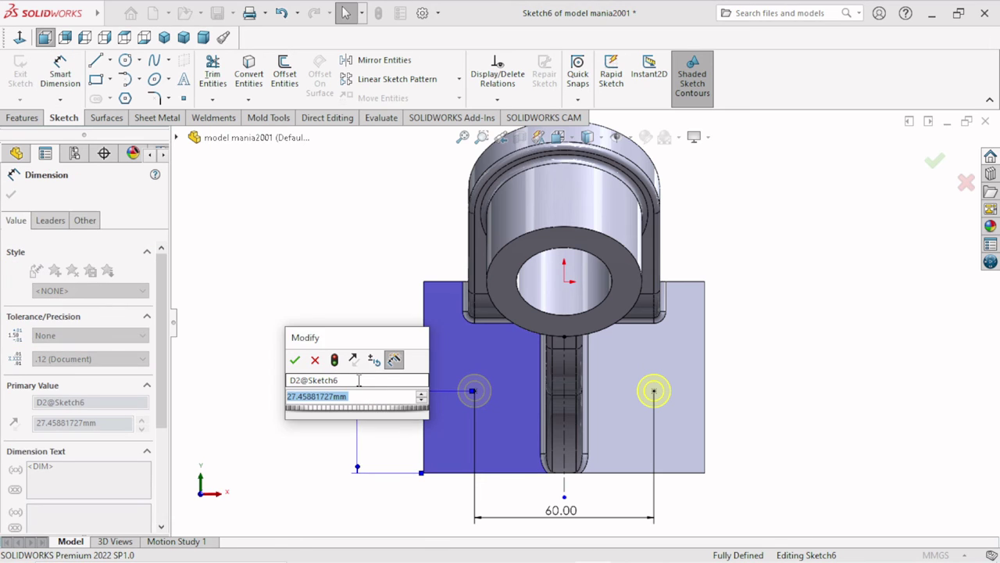
text(32)
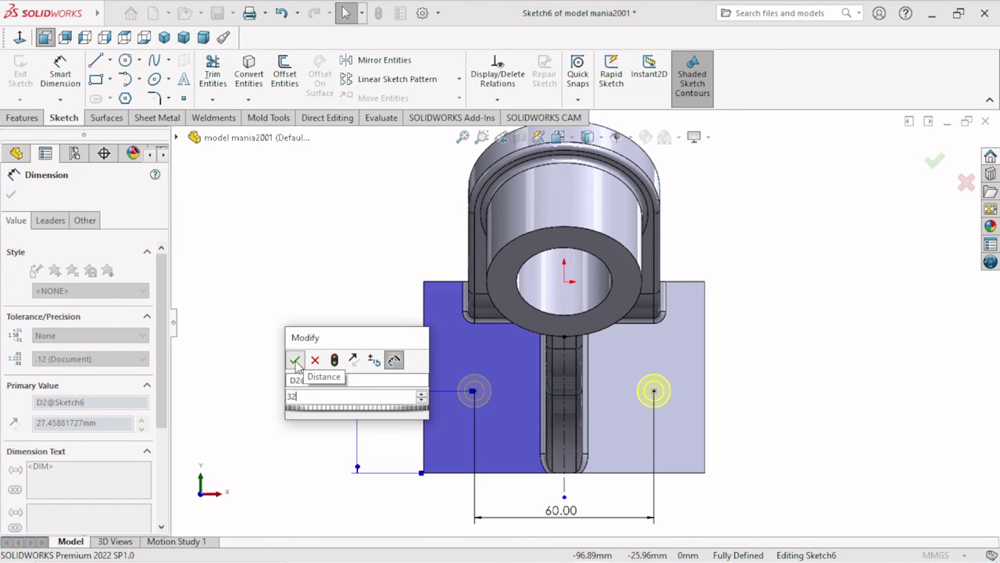
click(295, 361)
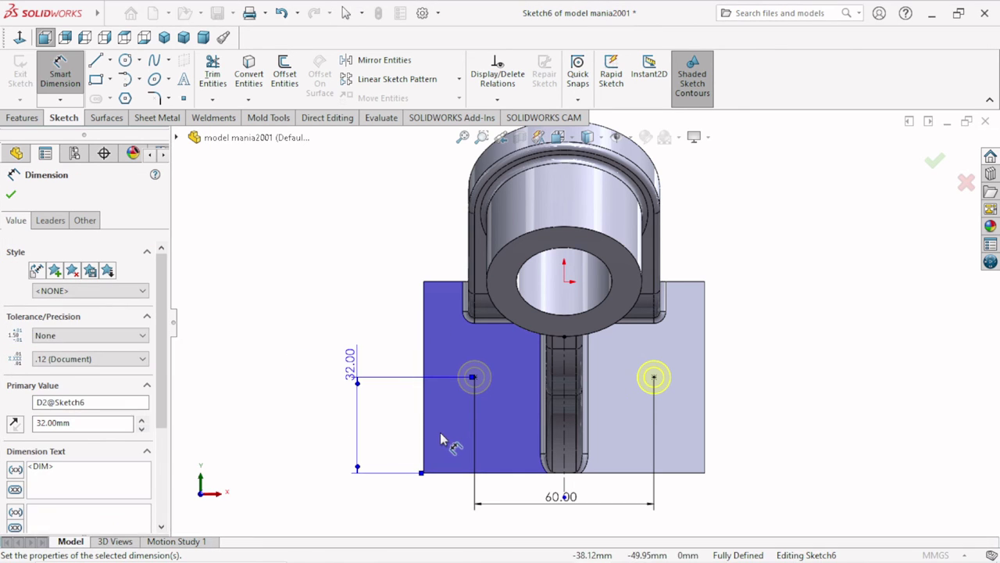
scroll(585, 324, up, 3)
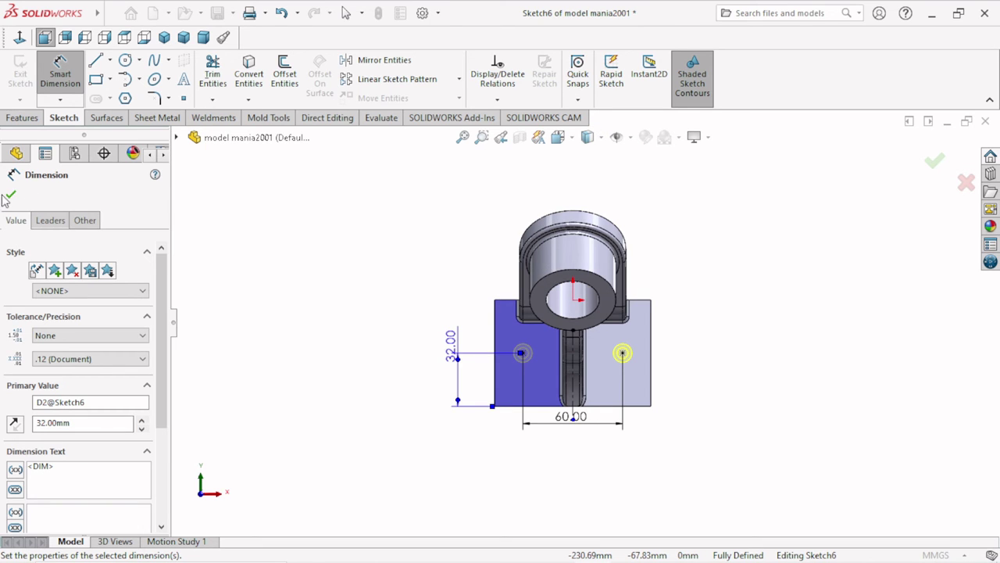
click(11, 195)
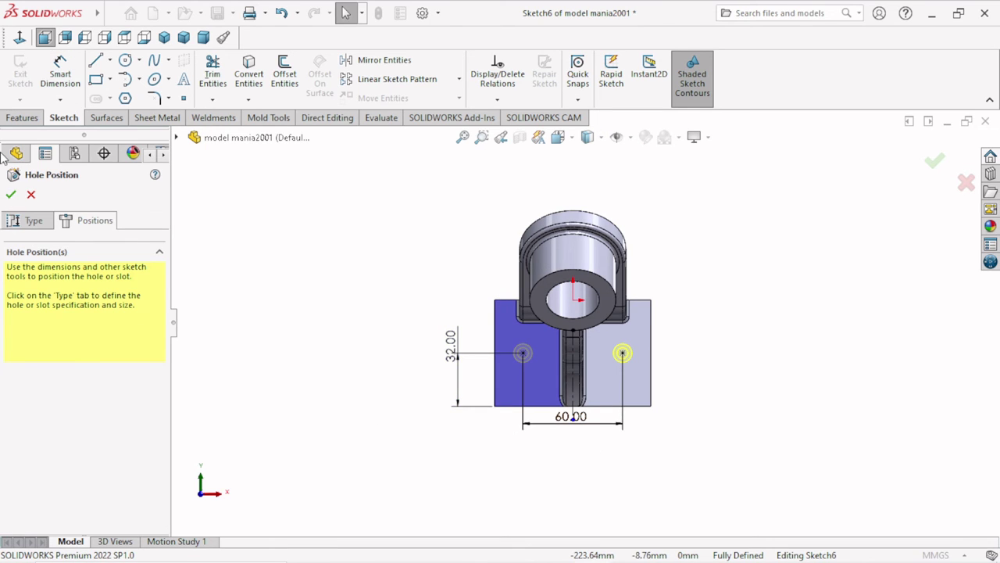
Confirm the hole positions to cut the CBORE for M6 SHCS1 holes through the base
click(10, 195)
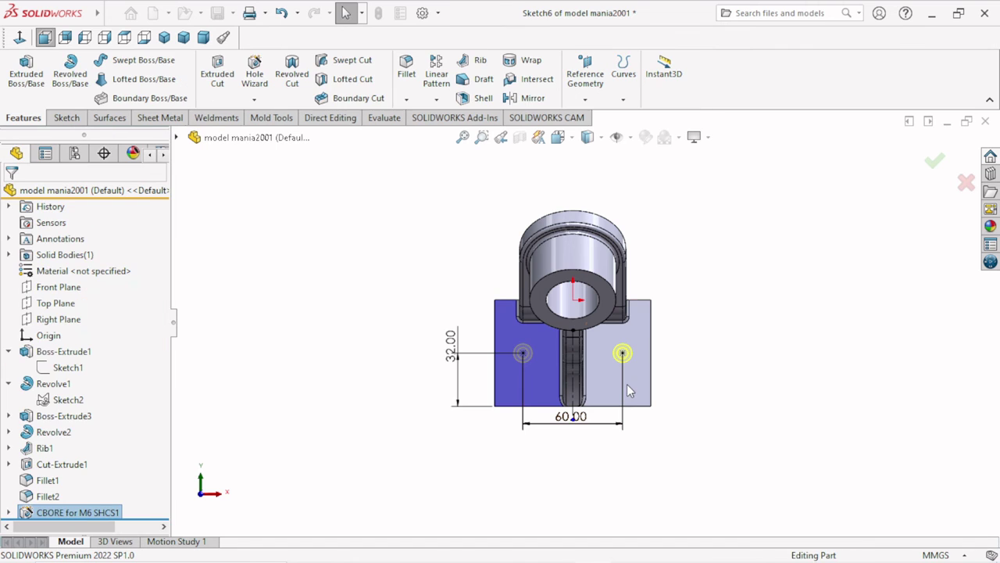
scroll(627, 384, down, 3)
mouse_move(666, 372)
middle_down()
mouse_move(681, 340)
mouse_move(465, 339)
mouse_move(703, 481)
middle_up()
key(ctrl+1)
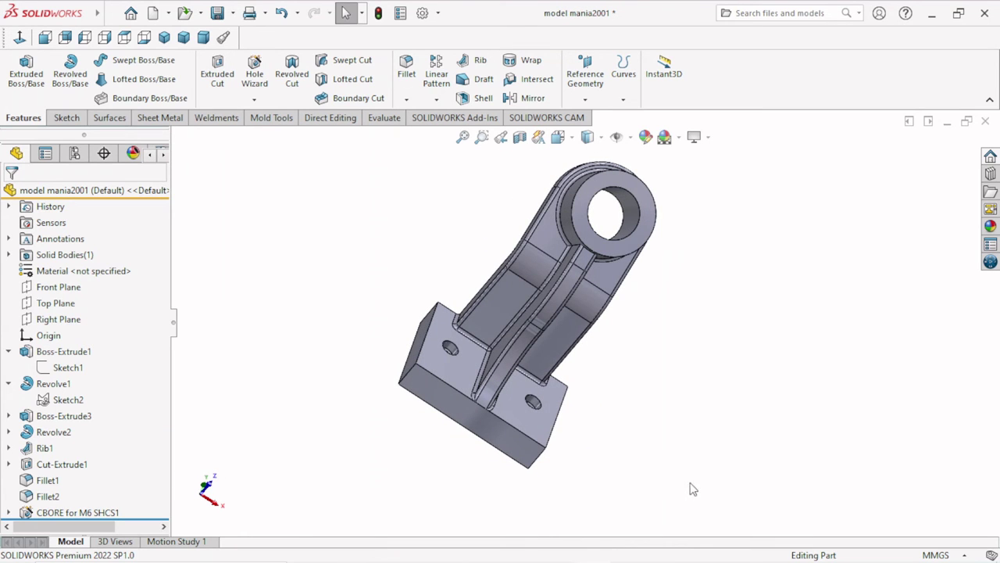
scroll(618, 453, up, 2)
mouse_move(625, 291)
middle_down()
mouse_move(557, 254)
mouse_move(539, 313)
middle_up()
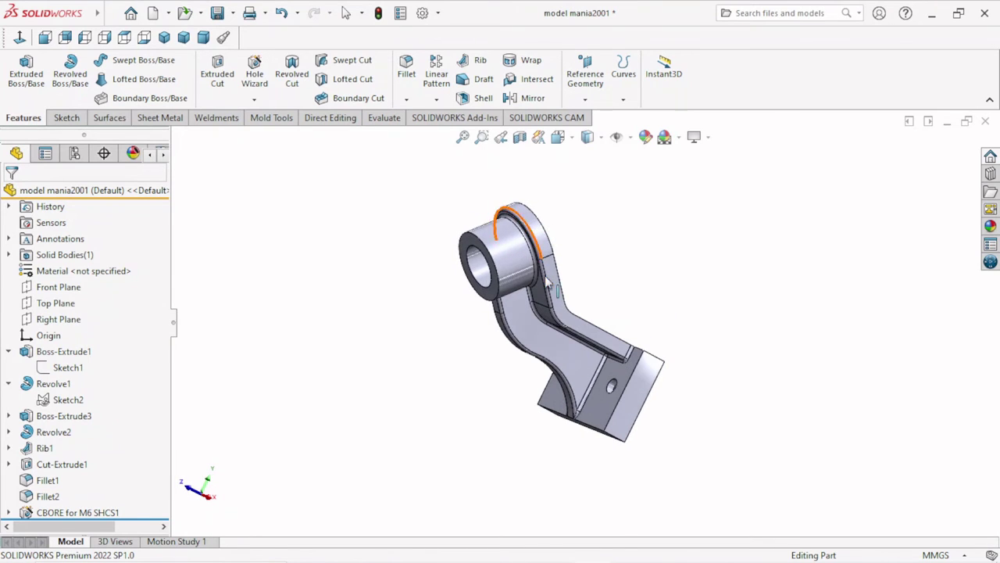
Assign 6061 Alloy from the Aluminium Alloys library as the bracket's material
right_click(69, 273)
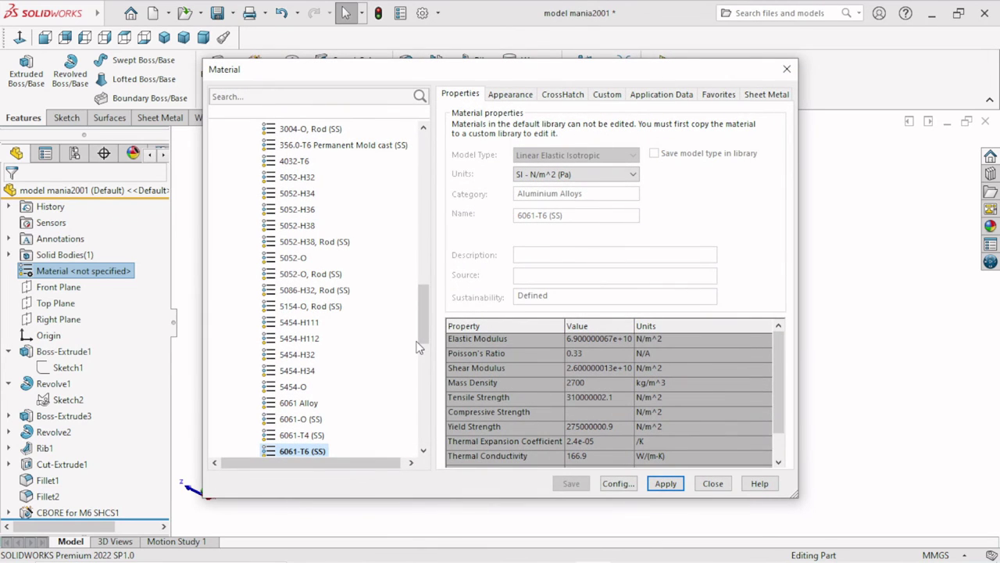
scroll(334, 297, up, 5)
scroll(340, 290, up, 5)
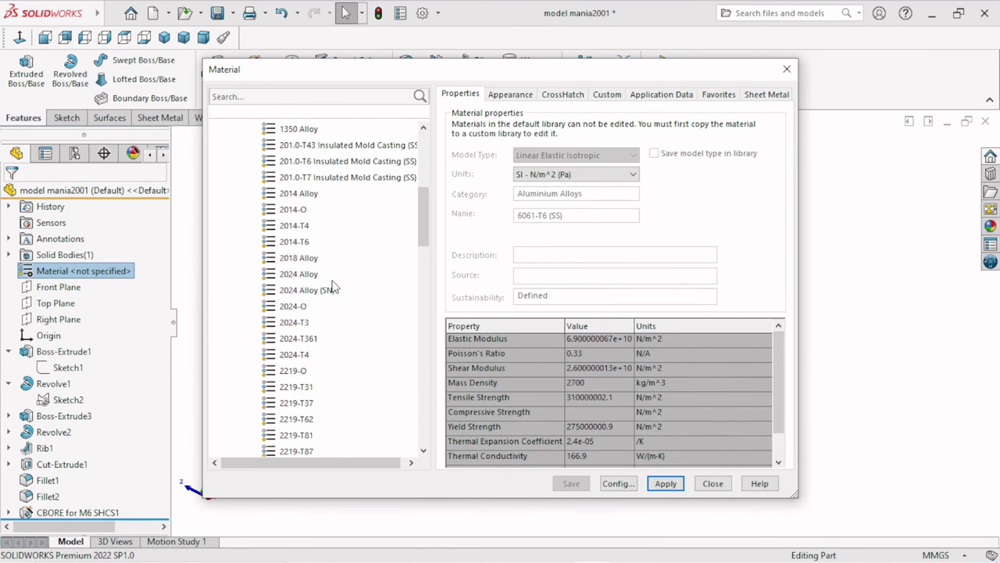
scroll(344, 285, up, 5)
scroll(346, 284, up, 1)
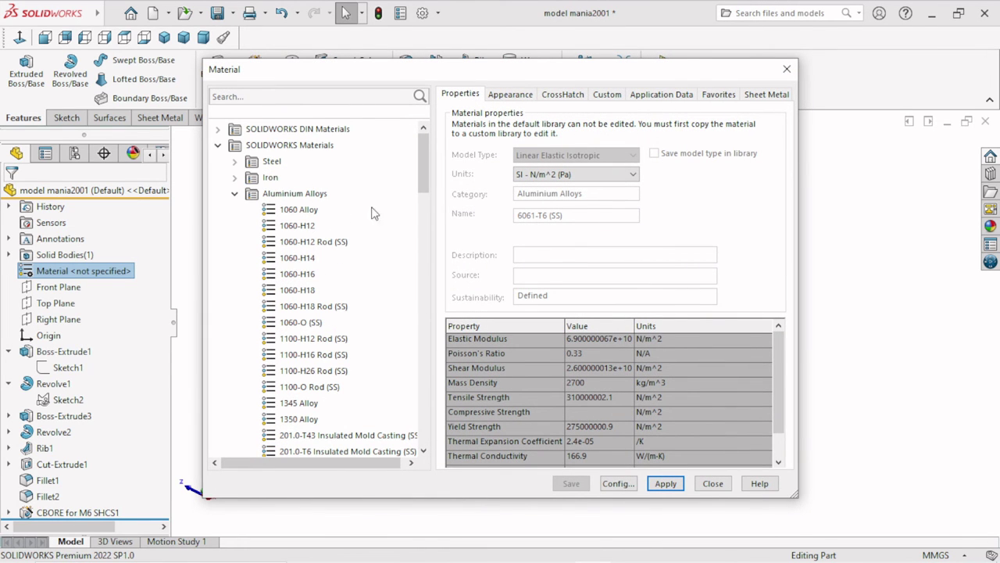
click(233, 194)
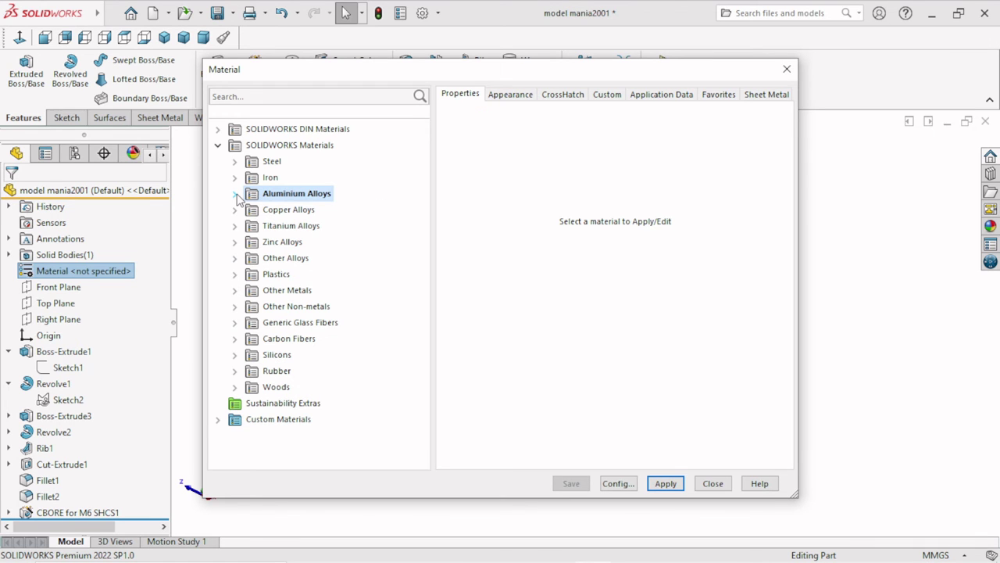
click(235, 194)
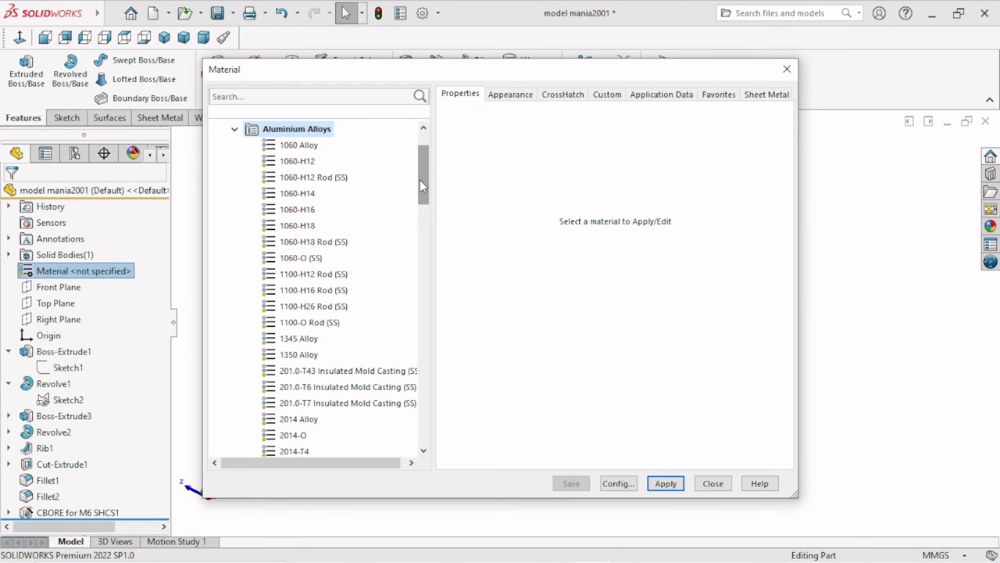
drag(420, 185, 418, 360)
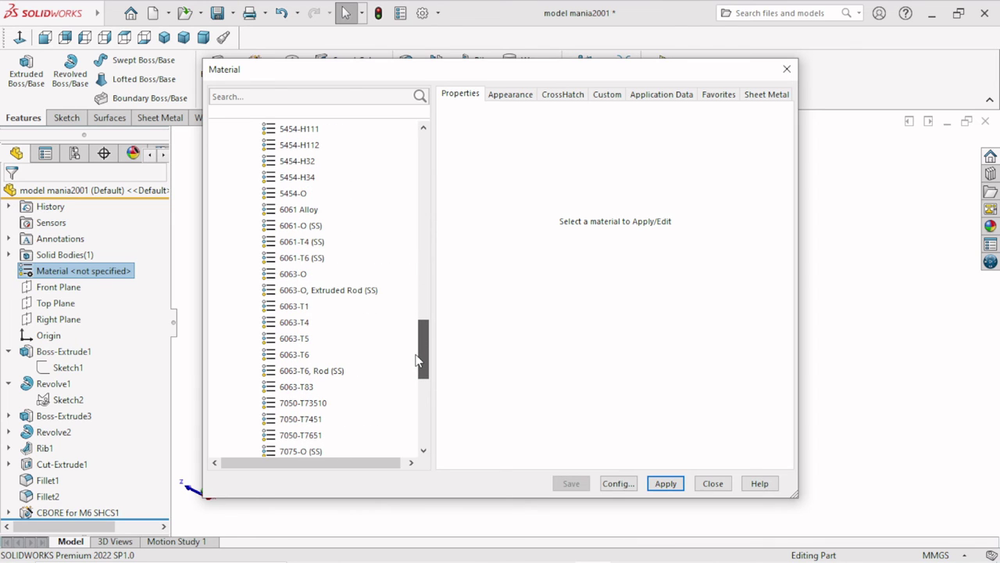
click(287, 210)
click(659, 490)
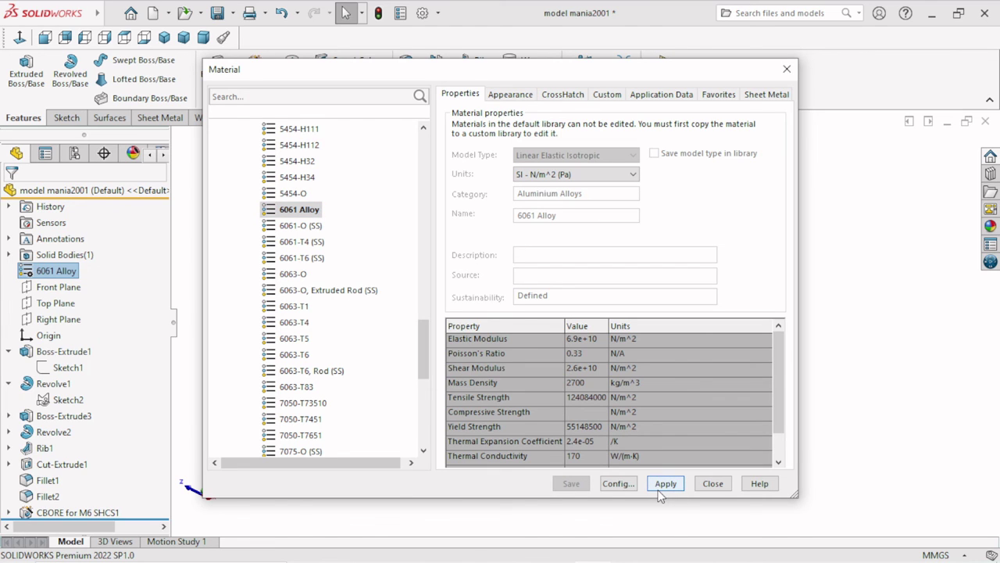
Close the material window and select Fillet2 and Fillet1 in the feature tree
click(713, 484)
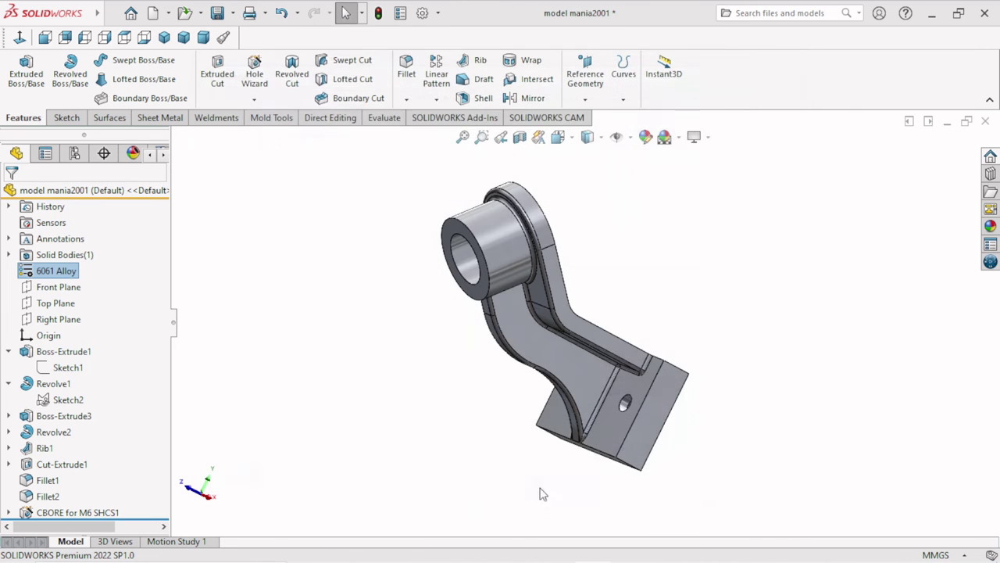
mouse_move(458, 382)
middle_down()
mouse_move(425, 363)
mouse_move(565, 377)
mouse_move(579, 418)
mouse_move(561, 293)
mouse_move(570, 313)
mouse_move(696, 375)
mouse_move(626, 404)
mouse_move(730, 445)
mouse_move(730, 406)
middle_up()
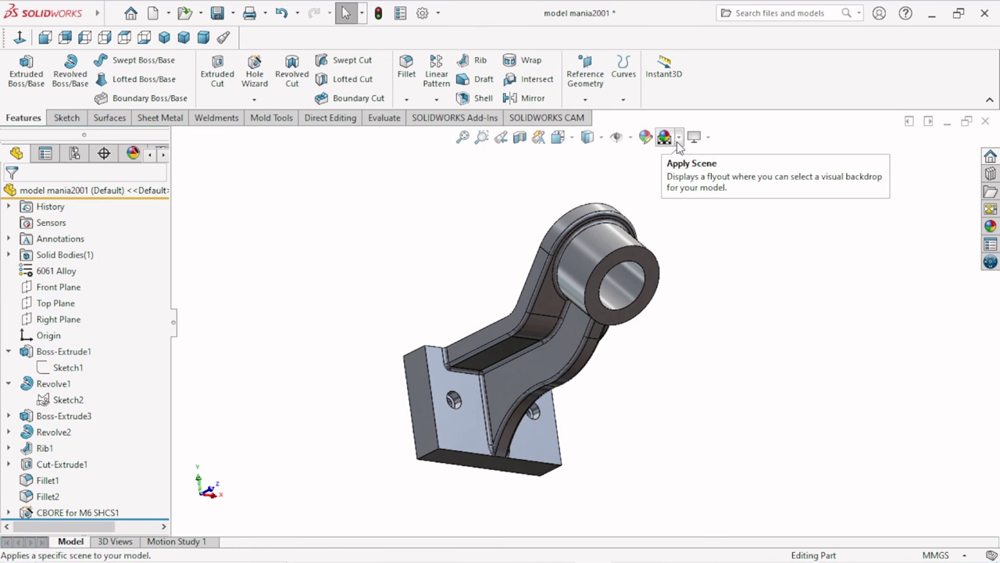
mouse_move(674, 329)
middle_down()
mouse_move(670, 372)
mouse_move(606, 269)
mouse_move(709, 360)
mouse_move(661, 352)
mouse_move(587, 253)
mouse_move(562, 266)
mouse_move(533, 262)
mouse_move(716, 368)
middle_up()
mouse_move(607, 433)
middle_down()
mouse_move(572, 415)
mouse_move(681, 393)
mouse_move(708, 468)
middle_up()
click(38, 492)
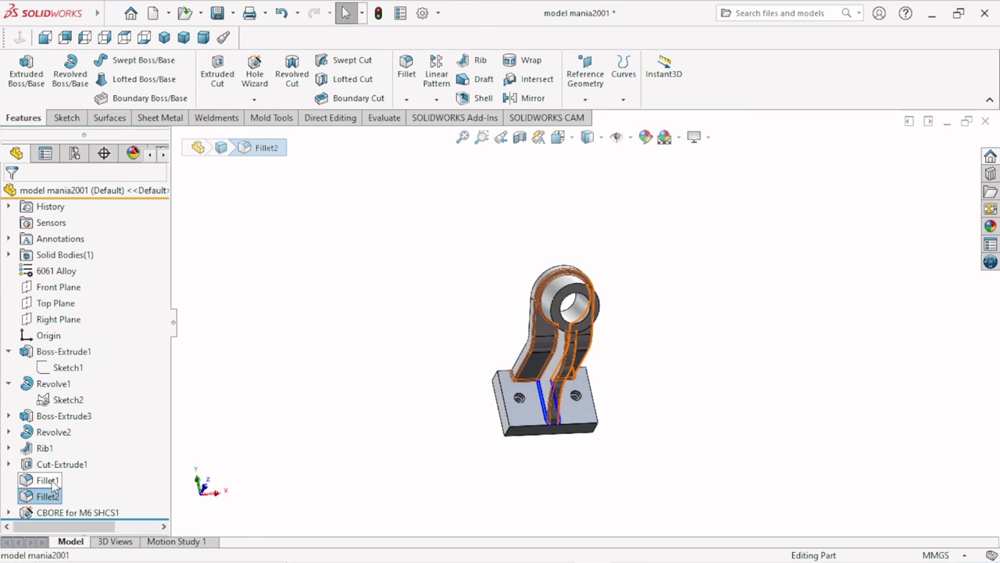
ctrl+click(48, 479)
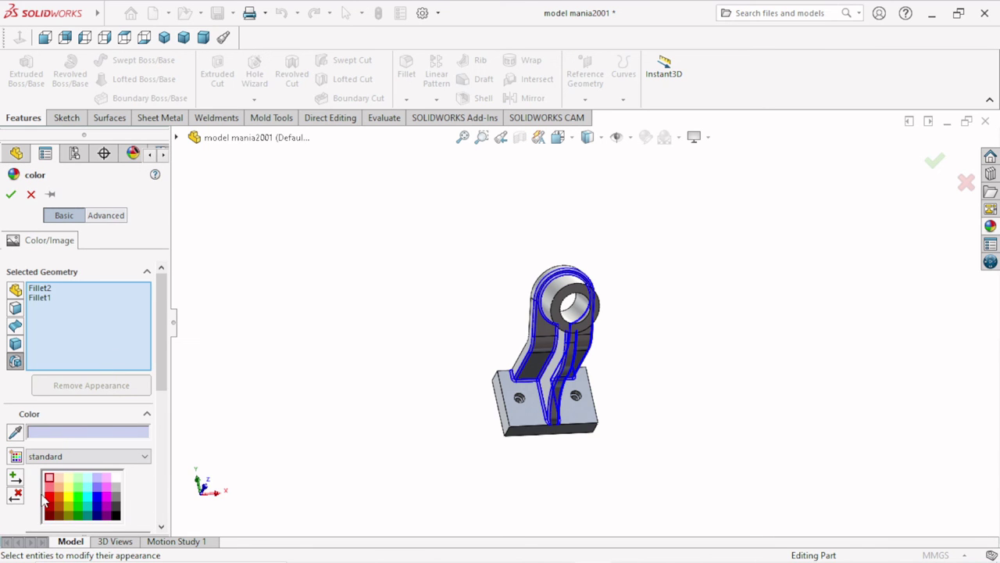
Colour Fillet1 and Fillet2 red and orbit the bracket to check them
click(51, 496)
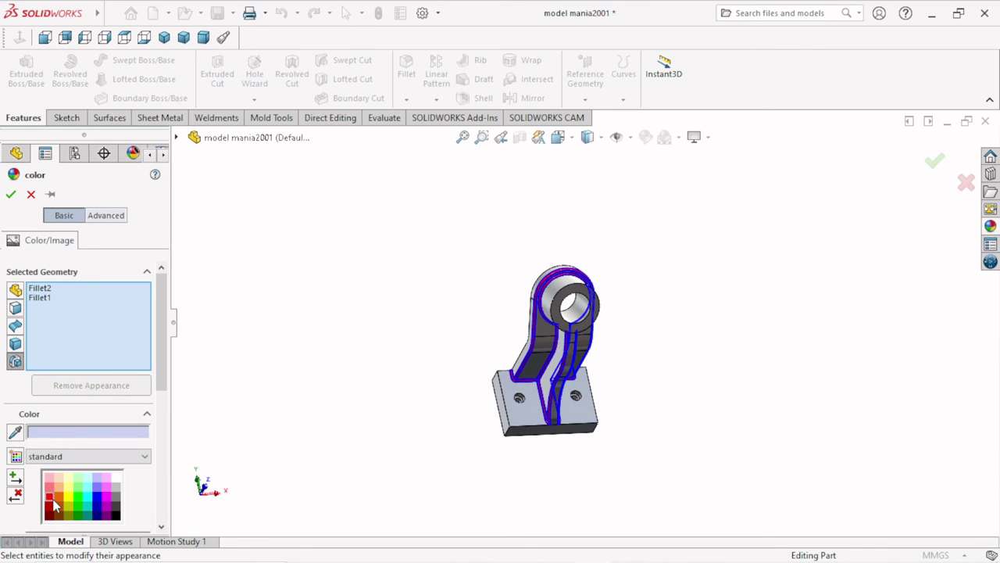
click(11, 193)
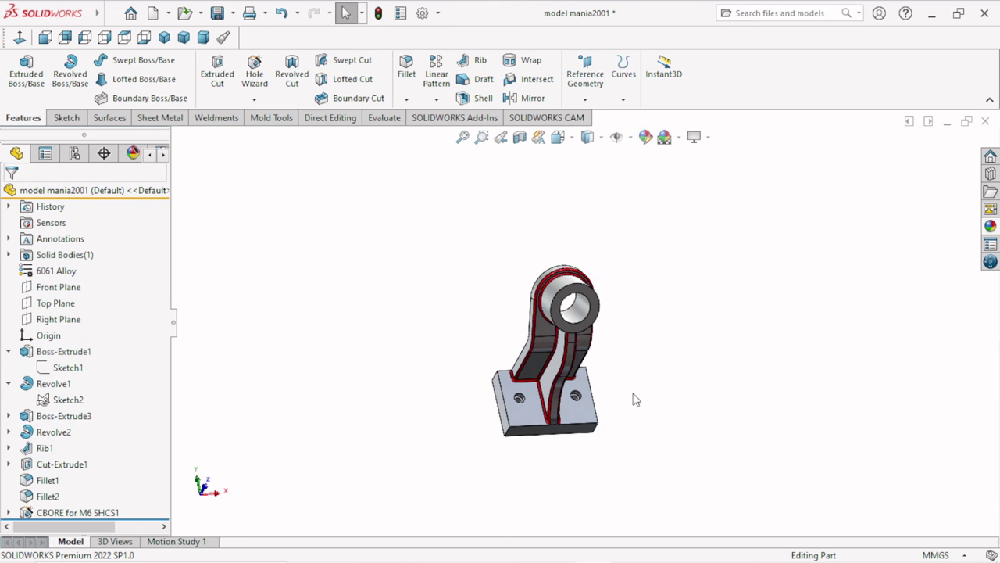
middle_drag(635, 400, 610, 381)
key(f)
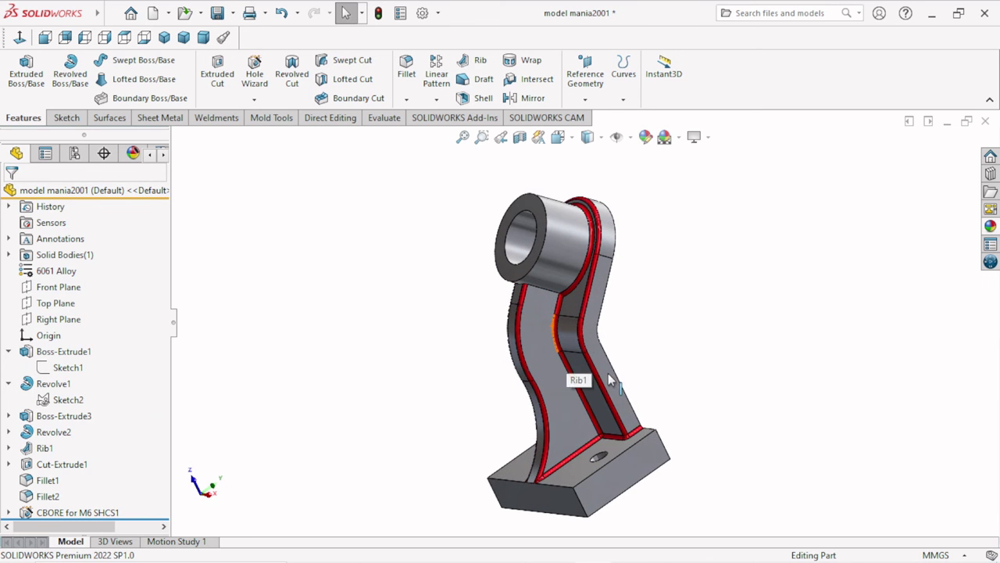
scroll(594, 380, down, 3)
middle_drag(627, 341, 707, 421)
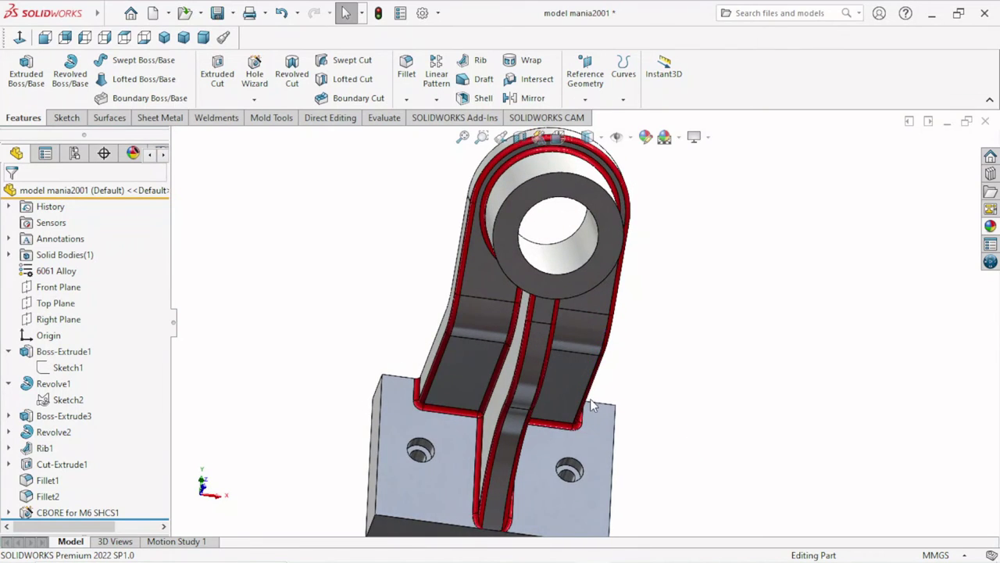
scroll(590, 405, up, 3)
mouse_move(590, 405)
middle_down()
mouse_move(572, 352)
mouse_move(691, 411)
middle_up()
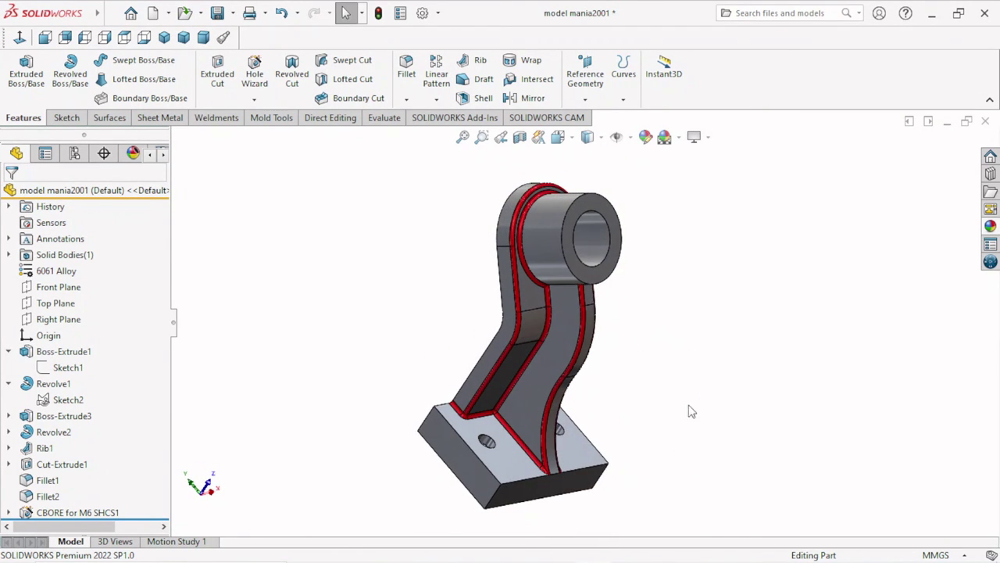
middle_drag(622, 429, 701, 239)
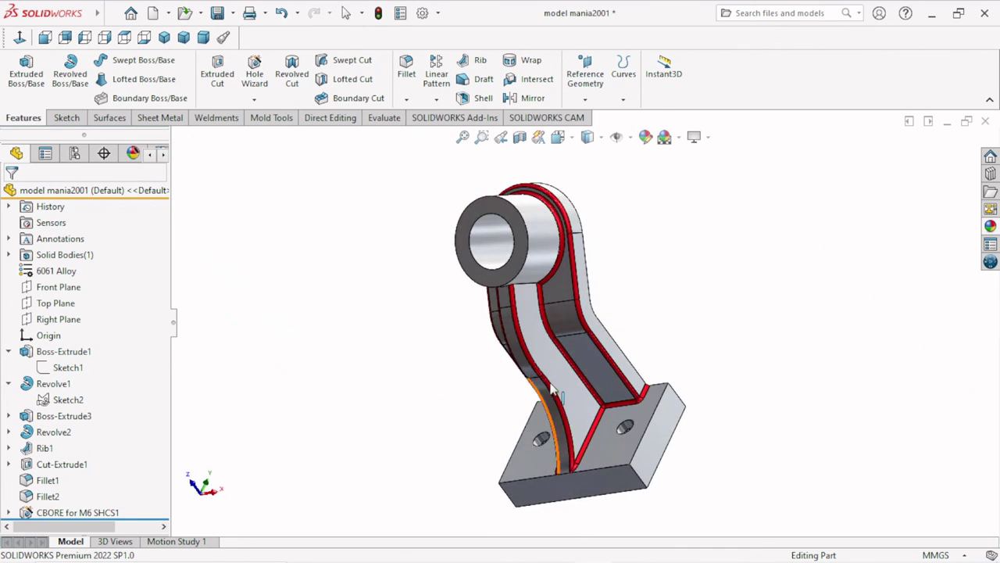
scroll(701, 239, down, 2)
scroll(700, 239, up, 2)
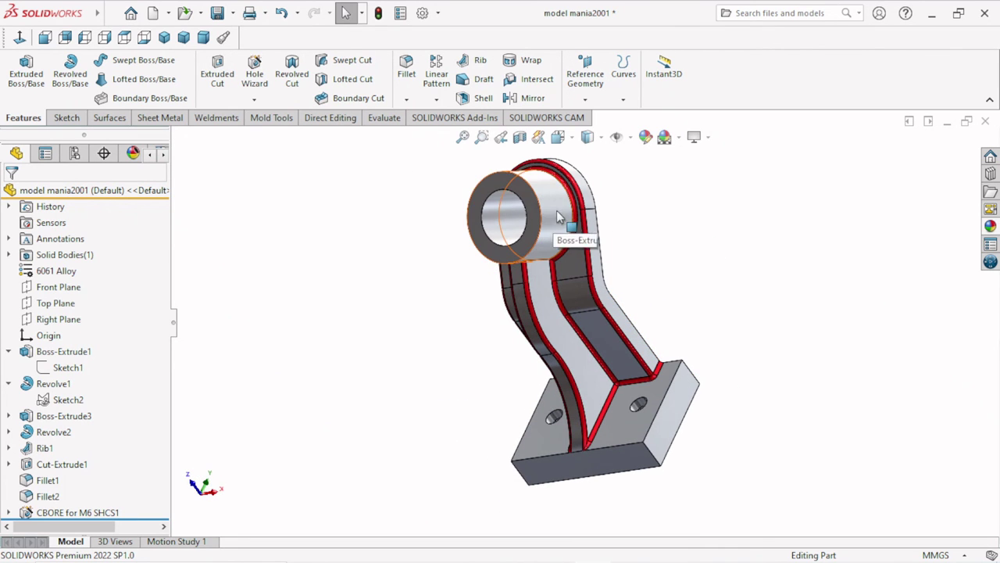
click(548, 234)
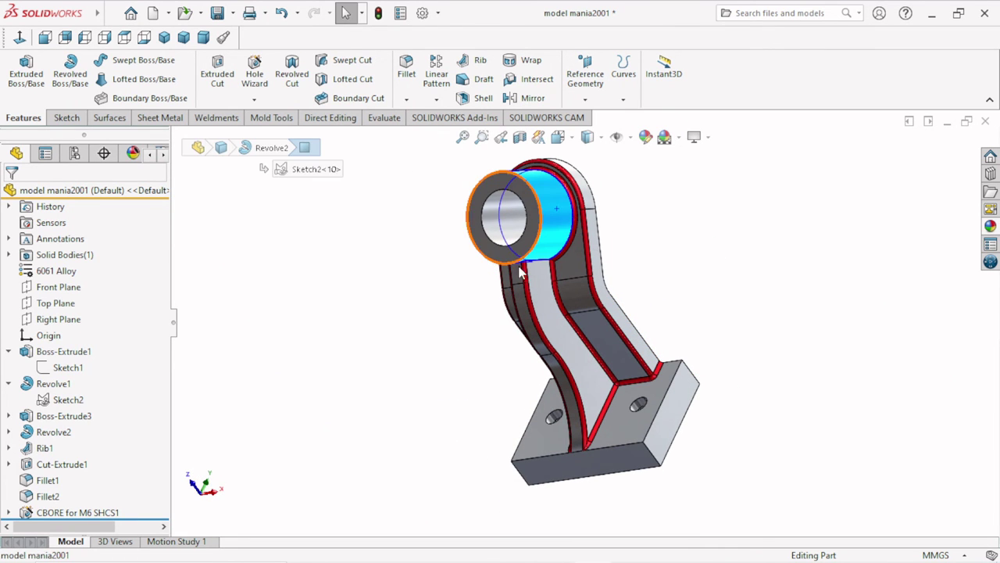
Select Boss-Extrude1, Revolve1, Boss-Extrude3, Revolve2, Rib1, Cut-Extrude1 and the counterbore holes in the tree
click(50, 354)
ctrl+click(55, 384)
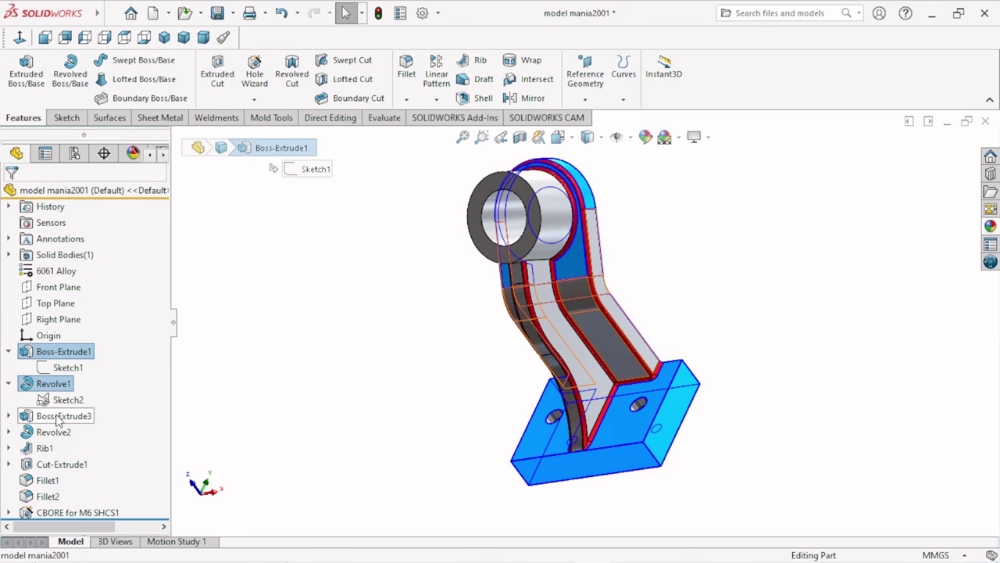
ctrl+click(59, 419)
ctrl+click(55, 432)
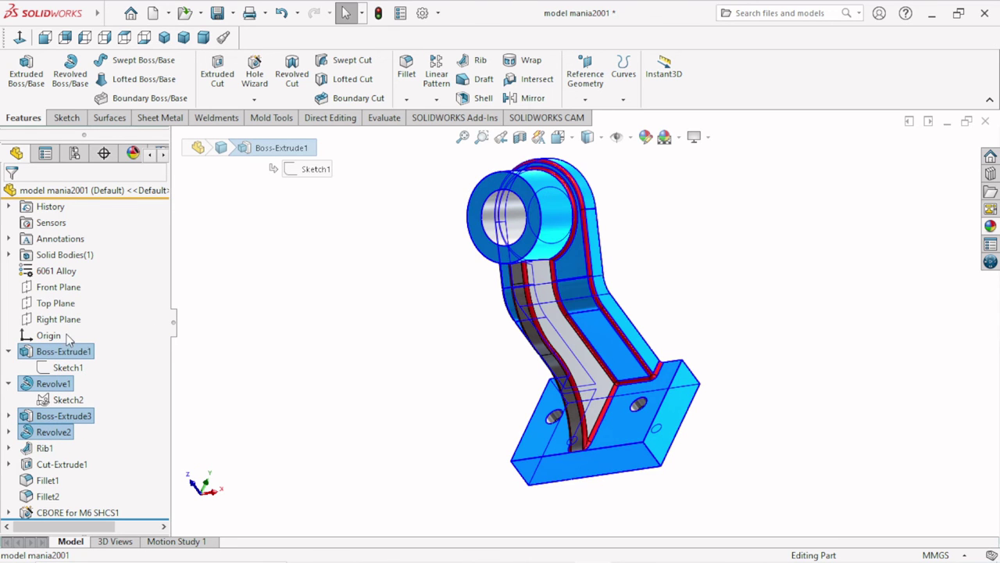
ctrl+click(47, 449)
ctrl+click(61, 464)
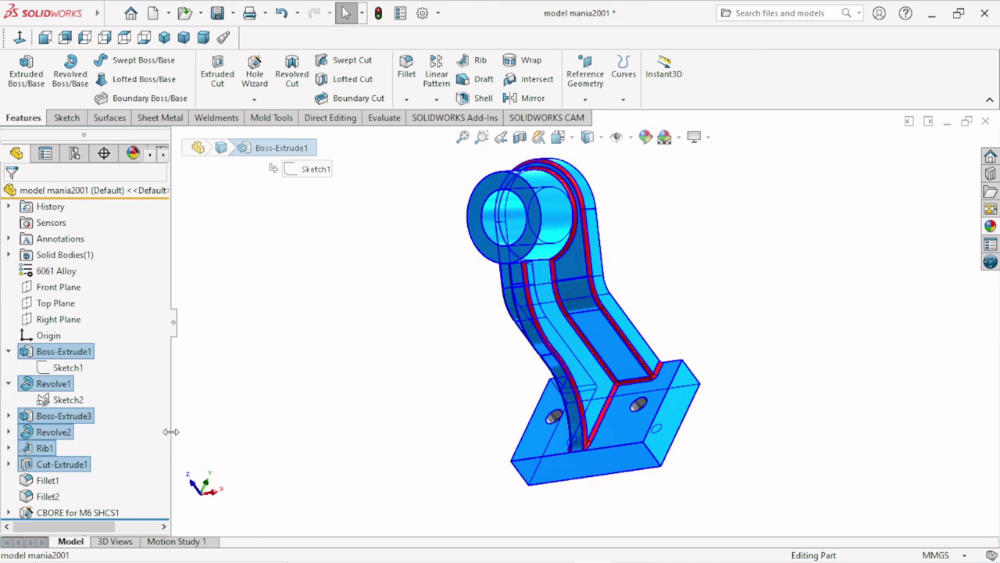
ctrl+click(74, 514)
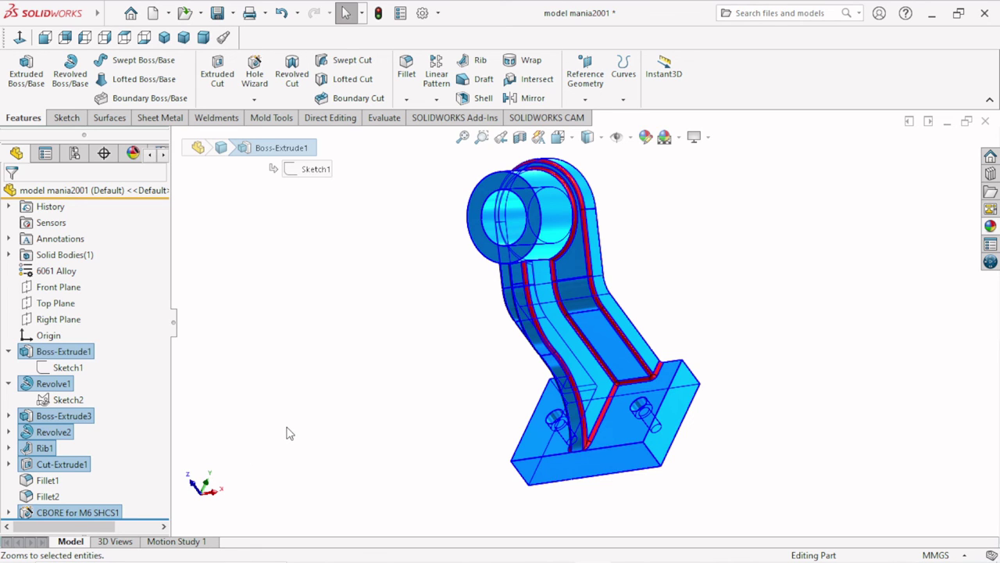
Apply yellow to the selected features and close the appearances panel
click(645, 137)
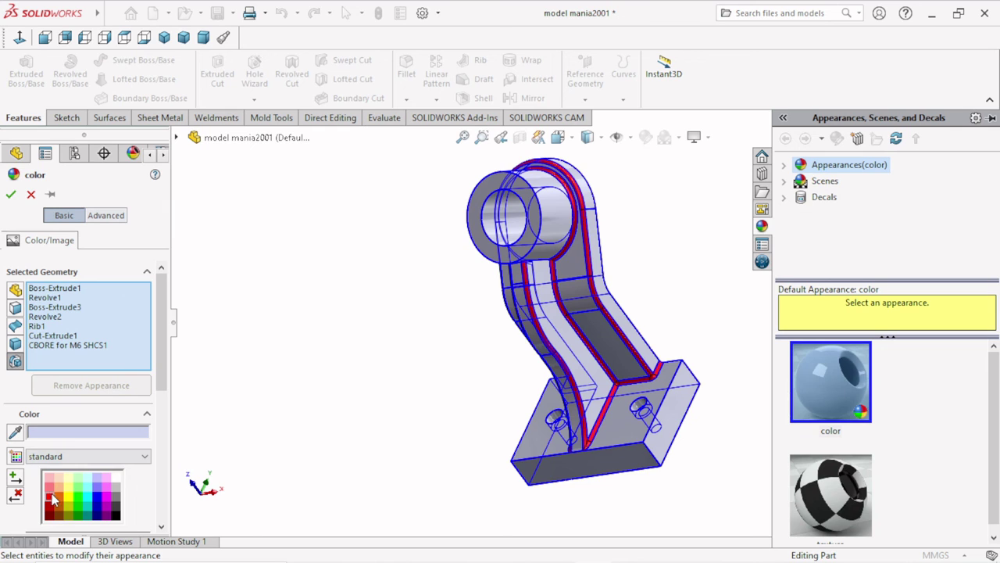
click(67, 504)
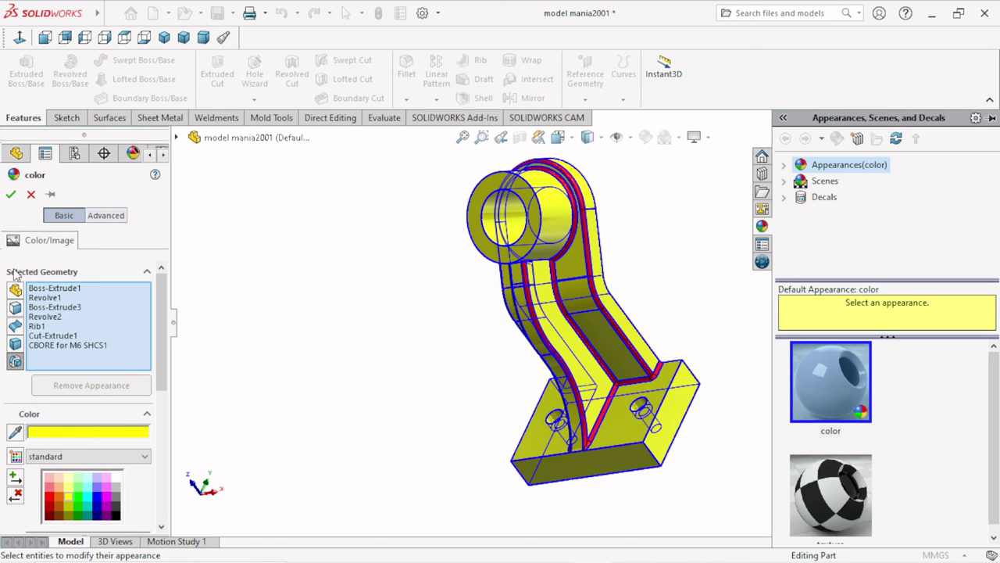
click(10, 196)
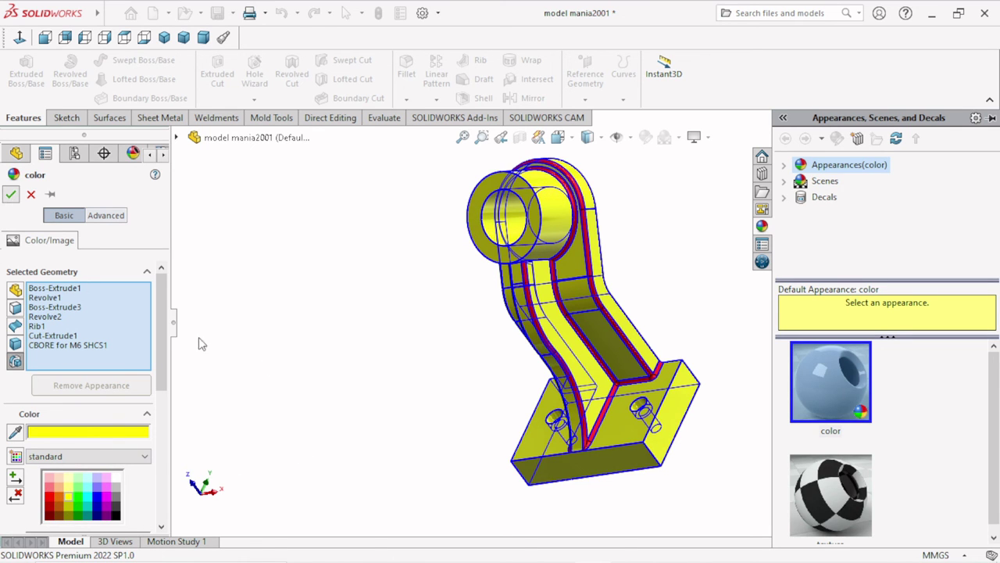
click(373, 356)
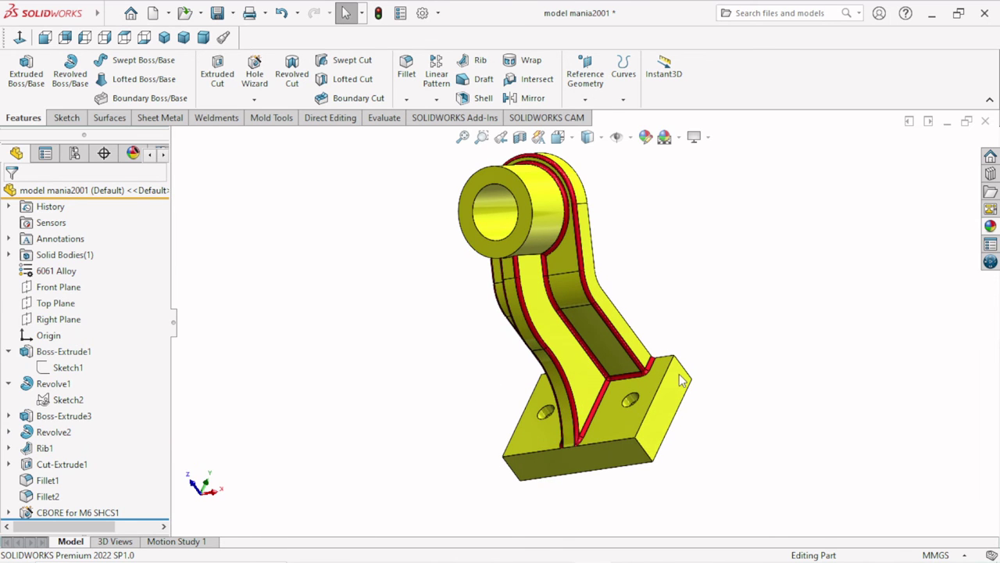
middle_drag(679, 374, 637, 318)
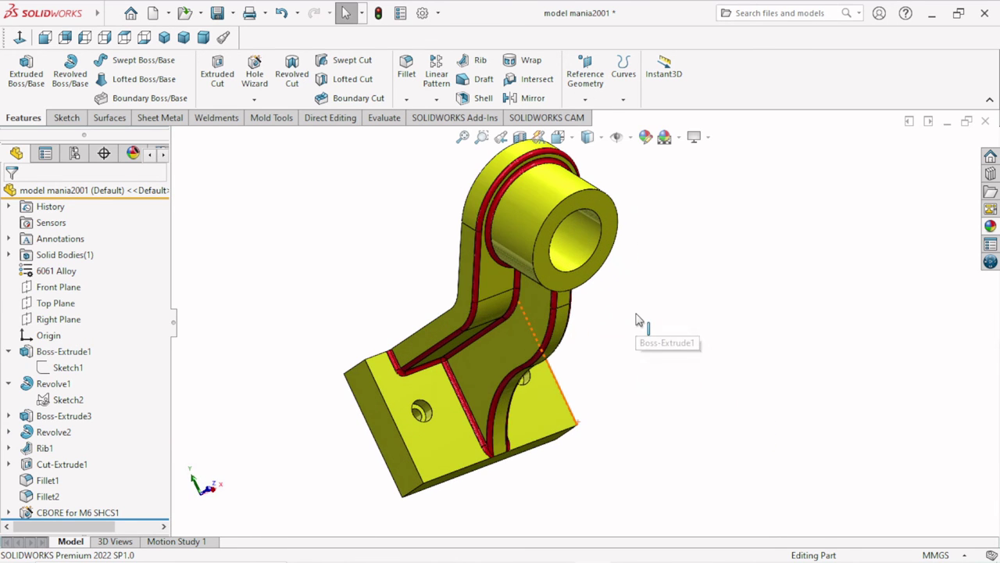
mouse_move(630, 373)
middle_down()
mouse_move(560, 284)
mouse_move(446, 302)
mouse_move(406, 330)
mouse_move(368, 316)
mouse_move(424, 393)
mouse_move(502, 476)
mouse_move(533, 491)
mouse_move(516, 431)
mouse_move(519, 318)
middle_up()
mouse_move(629, 394)
middle_down()
mouse_move(658, 257)
mouse_move(628, 295)
middle_up()
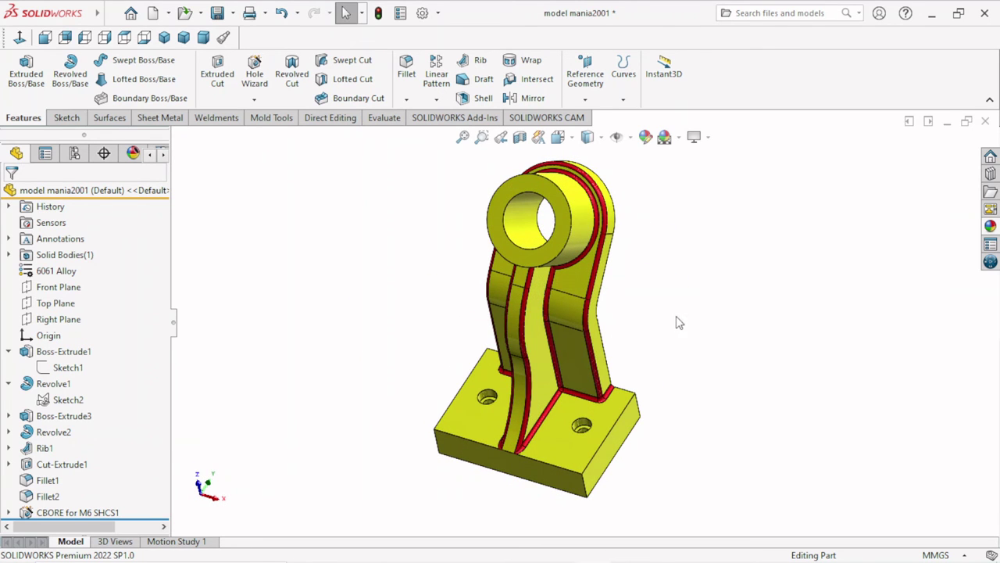
mouse_move(658, 329)
middle_down()
mouse_move(594, 367)
mouse_move(547, 328)
middle_up()
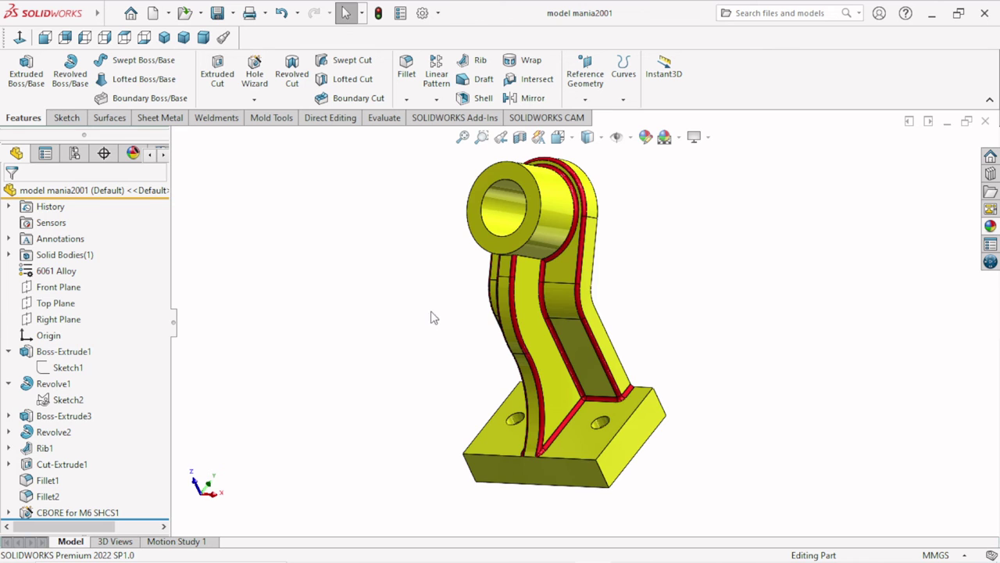
middle_drag(430, 317, 477, 371)
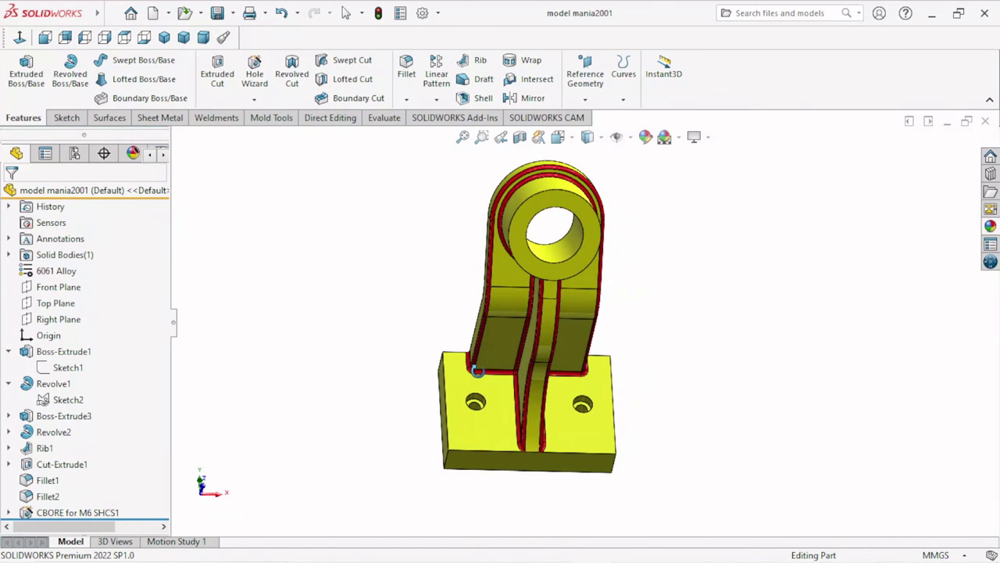
click(45, 38)
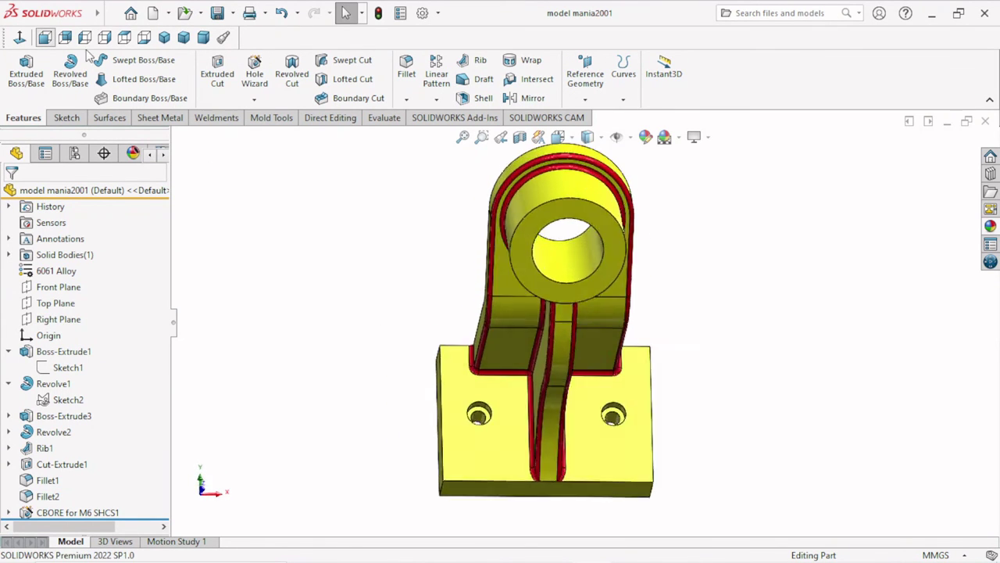
click(66, 38)
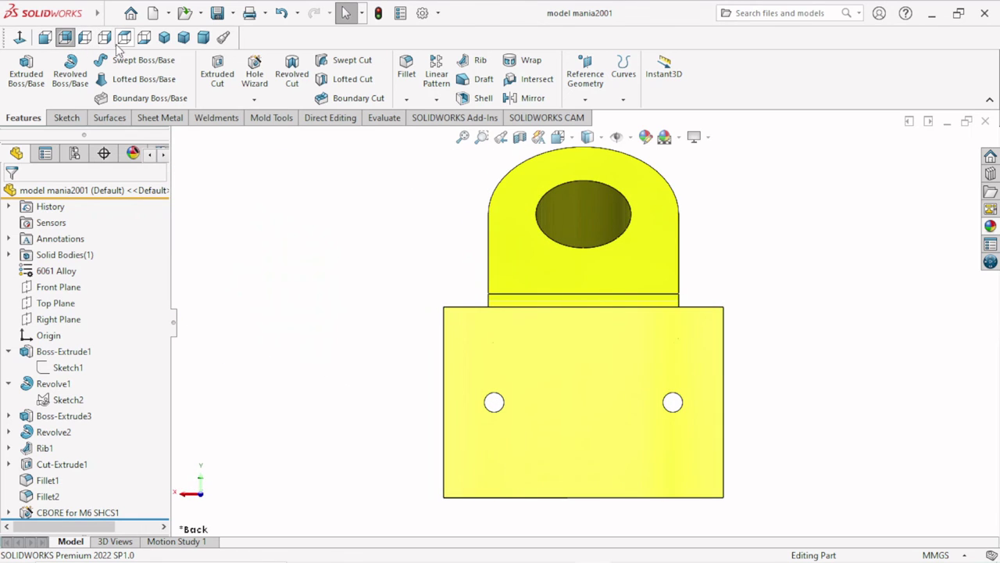
click(85, 37)
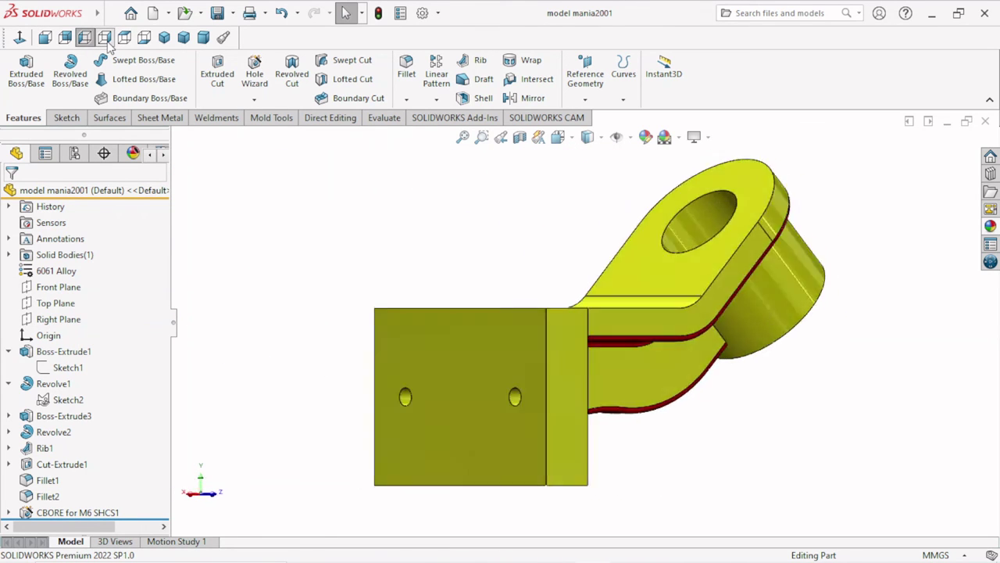
click(105, 38)
click(125, 37)
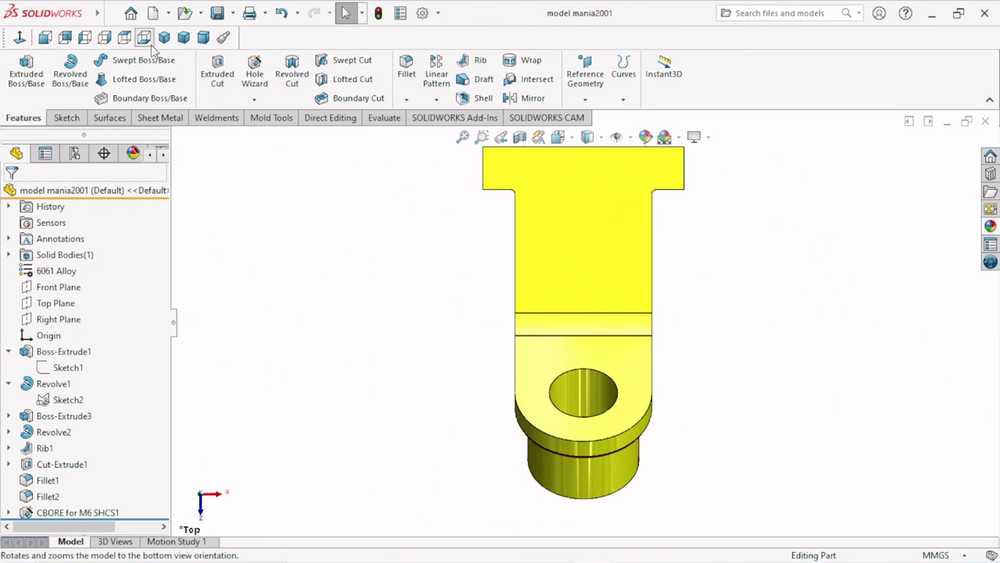
click(144, 39)
click(165, 39)
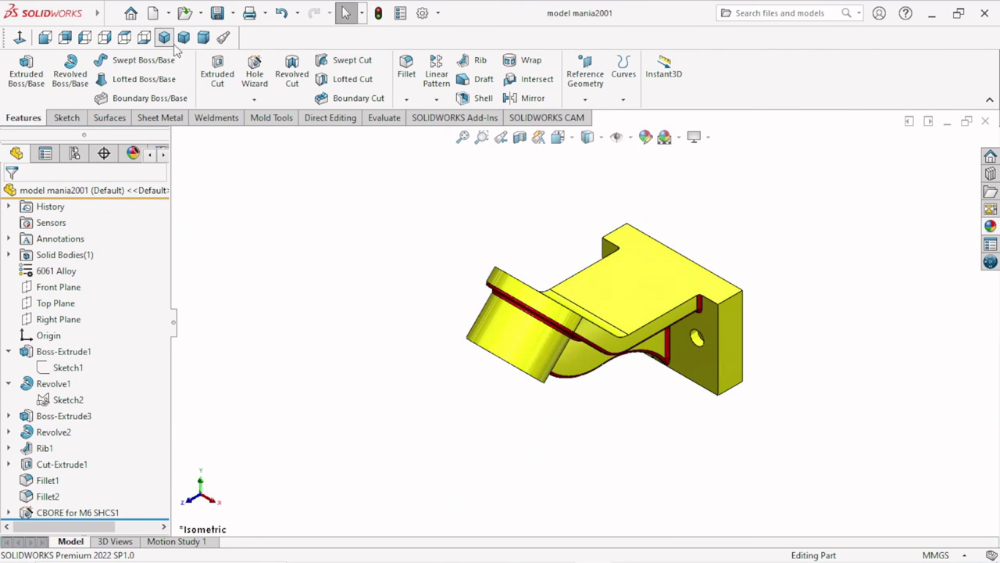
click(204, 37)
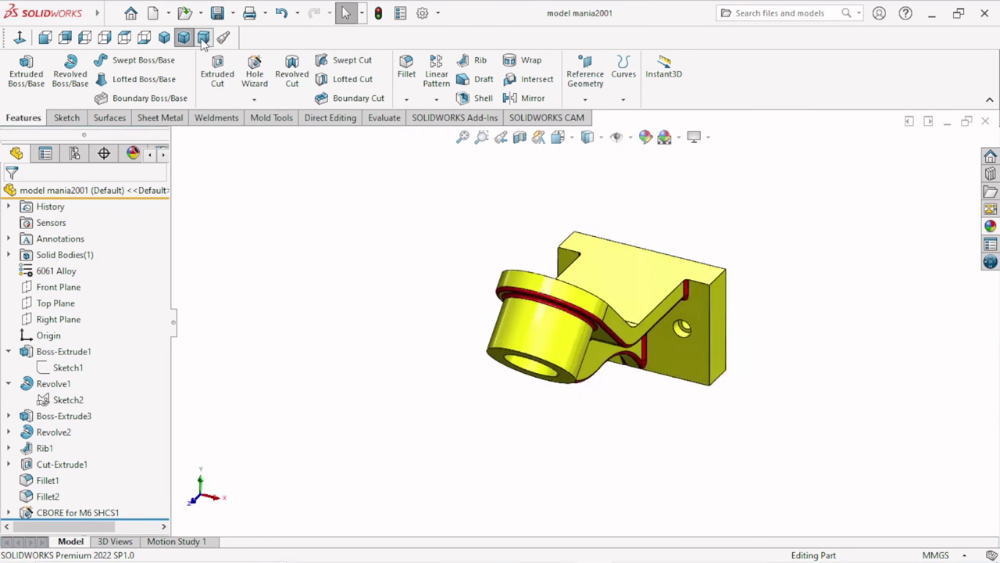
click(203, 37)
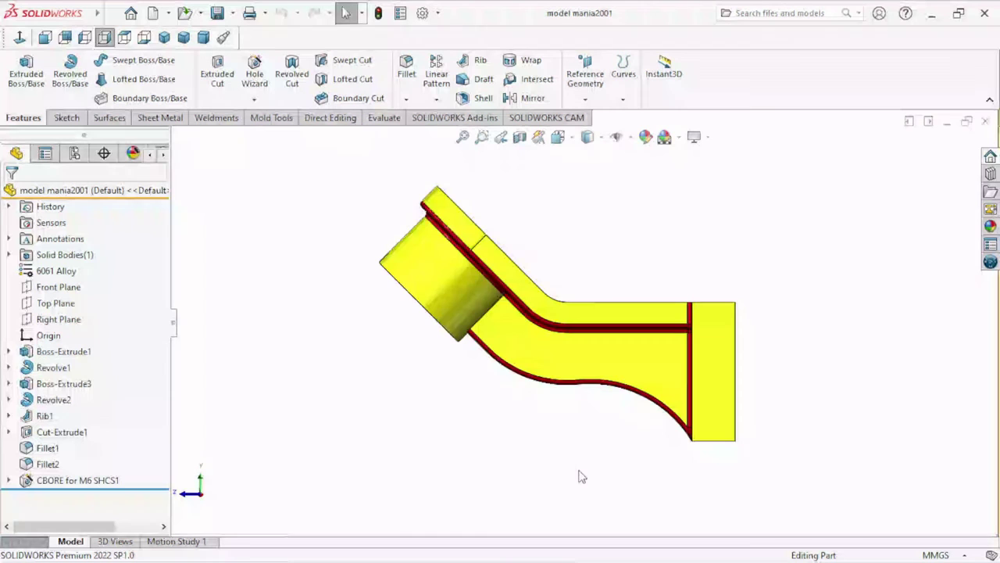
Edit Sketch2 of Boss-Extrude3, change the 45° arm angle to 55°, and rebuild the bracket
click(9, 383)
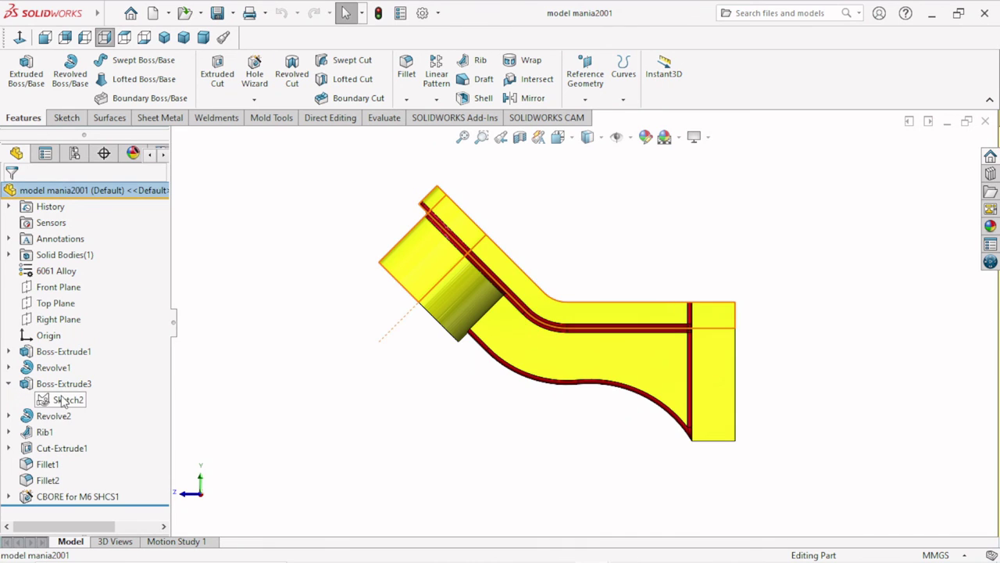
click(67, 399)
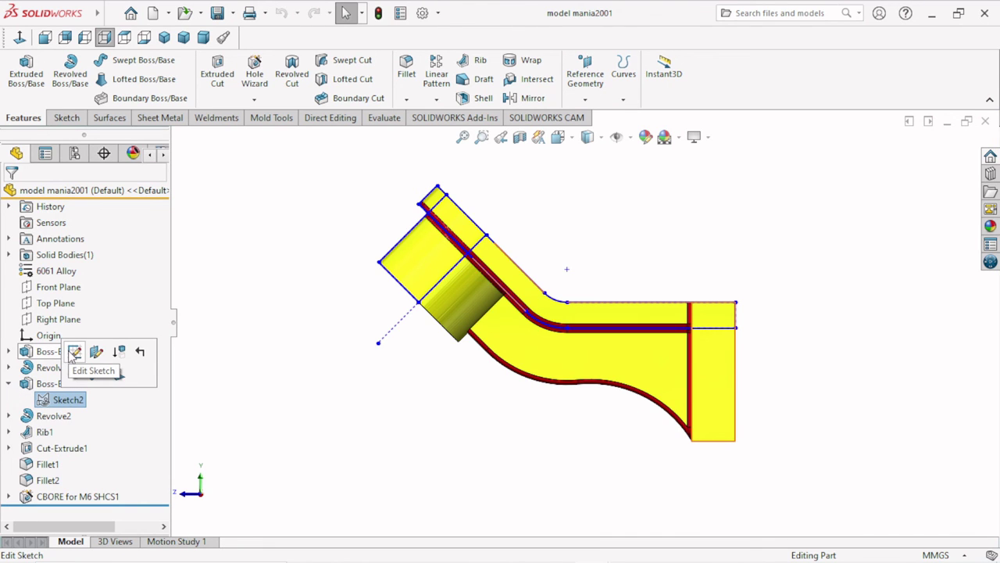
click(74, 351)
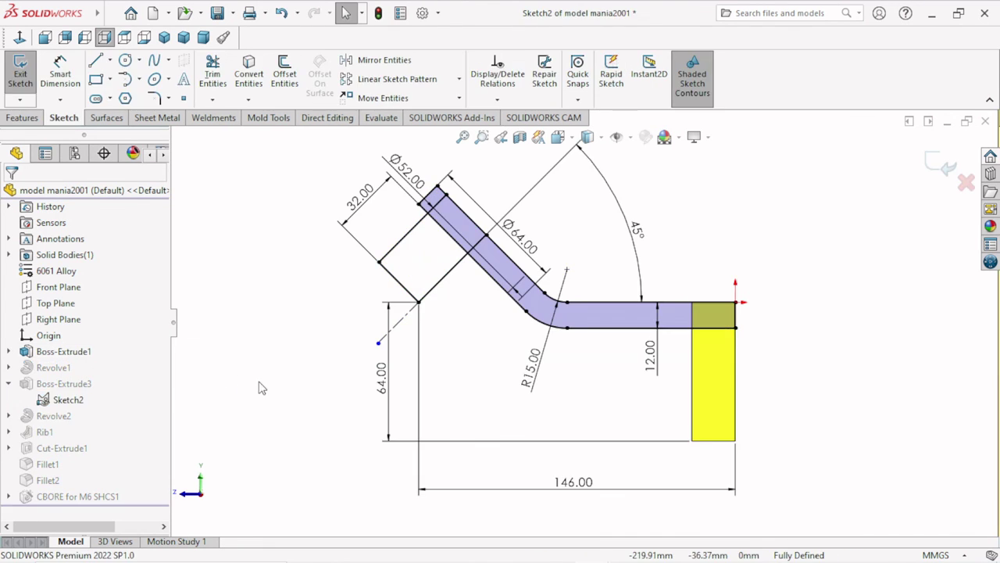
double_click(637, 230)
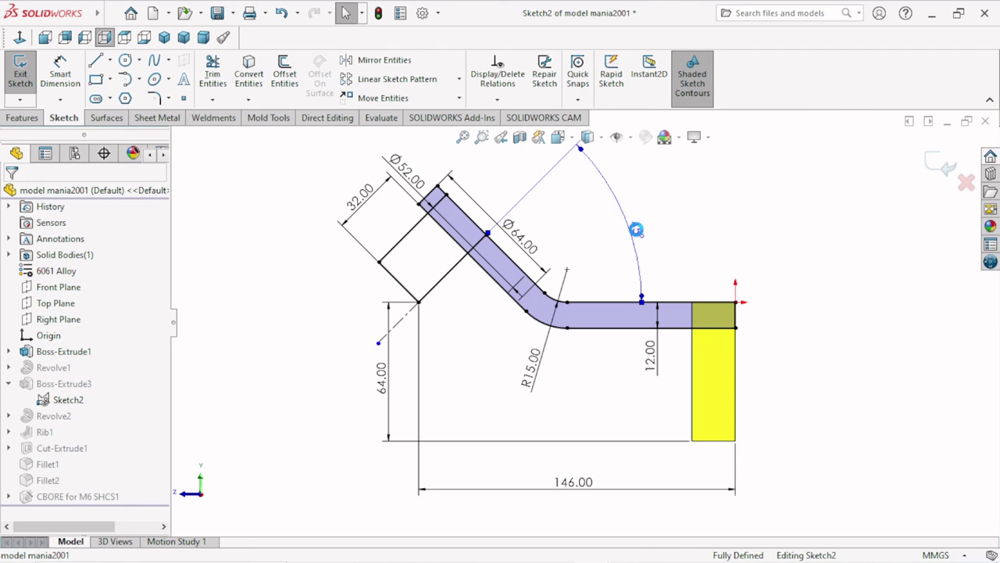
text(55)
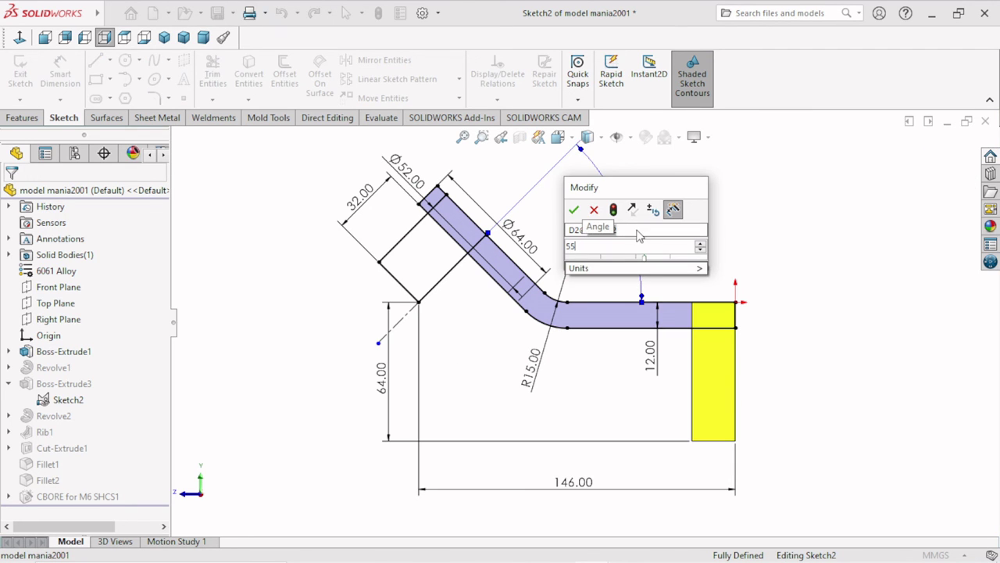
click(594, 210)
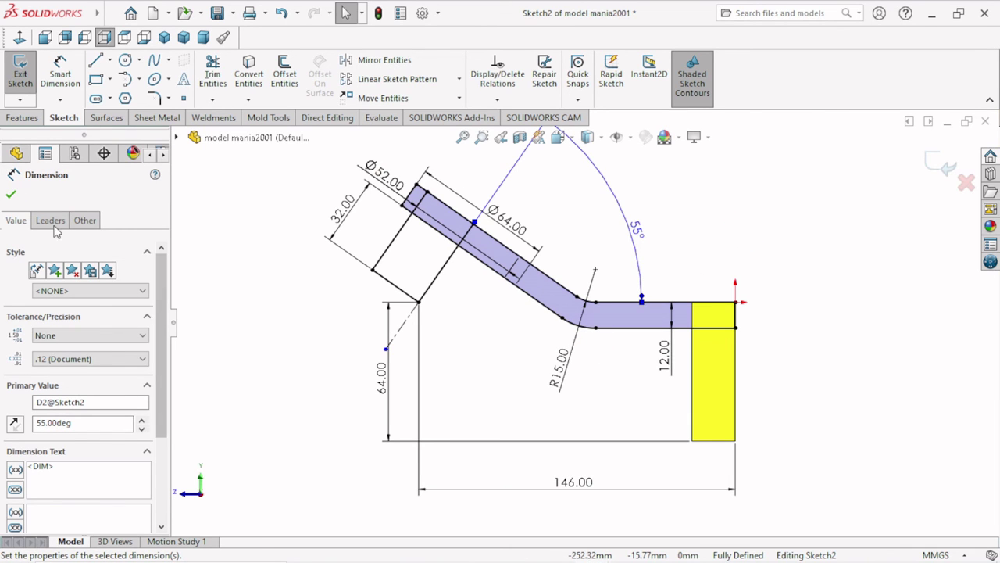
click(11, 195)
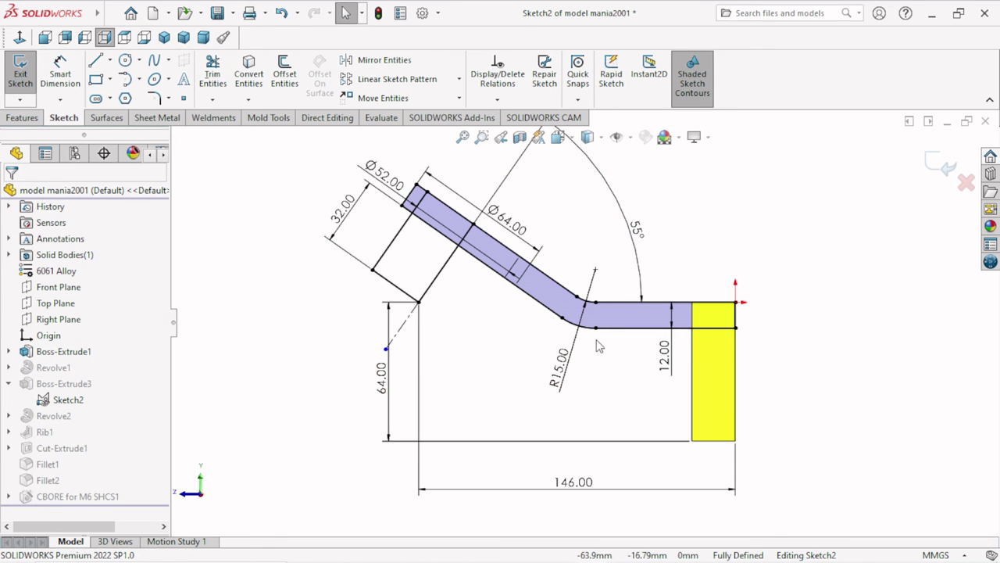
key(ctrl+b)
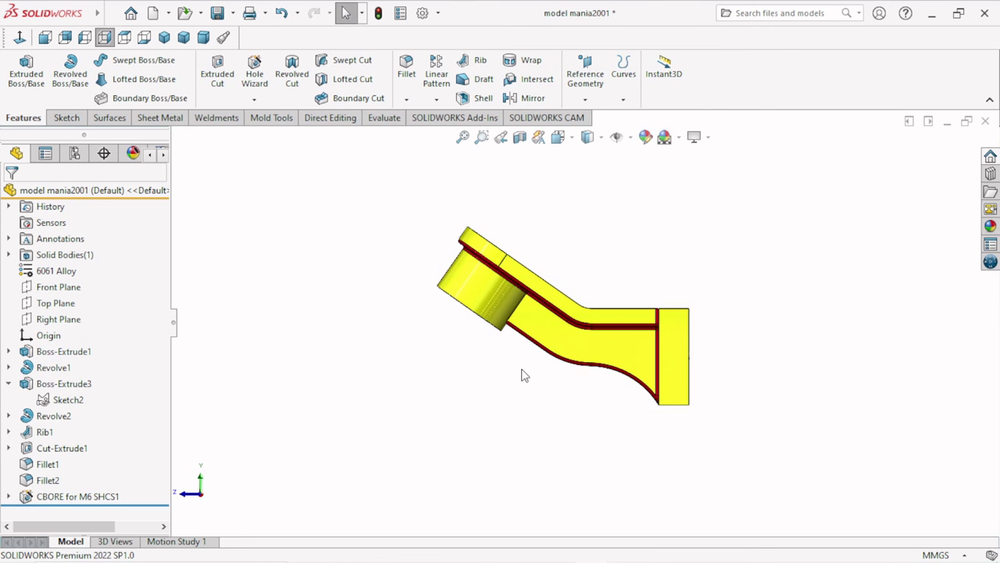
mouse_move(523, 375)
middle_down()
mouse_move(540, 313)
mouse_move(497, 364)
mouse_move(529, 264)
mouse_move(602, 184)
mouse_move(591, 199)
mouse_move(657, 192)
mouse_move(577, 268)
mouse_move(596, 386)
mouse_move(594, 207)
mouse_move(543, 240)
mouse_move(542, 263)
mouse_move(552, 132)
mouse_move(563, 180)
mouse_move(553, 182)
middle_up()
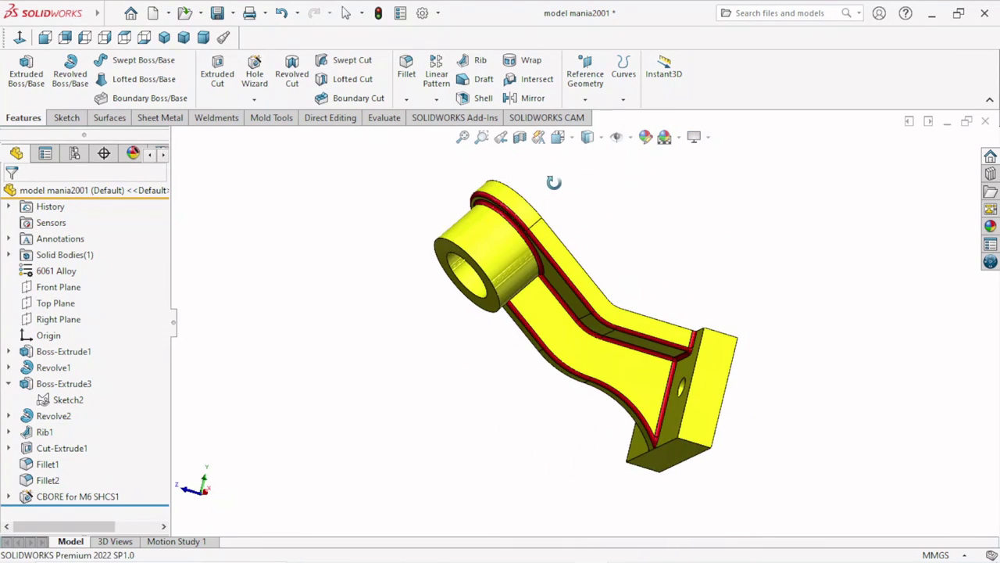
scroll(594, 235, up, 2)
mouse_move(680, 299)
middle_down()
mouse_move(642, 334)
mouse_move(654, 324)
middle_up()
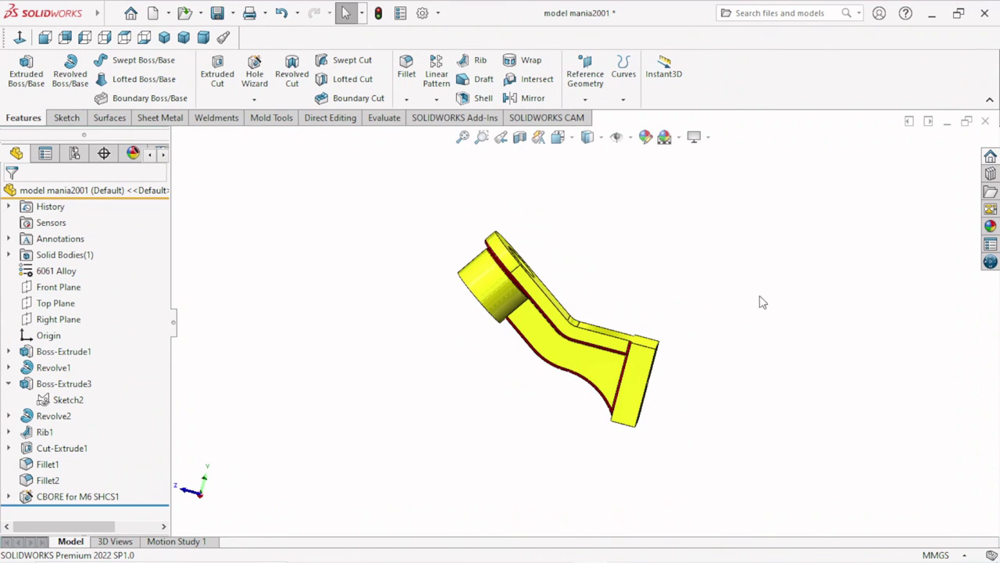
mouse_move(568, 381)
middle_down()
mouse_move(636, 346)
mouse_move(709, 350)
mouse_move(748, 290)
mouse_move(656, 318)
middle_up()
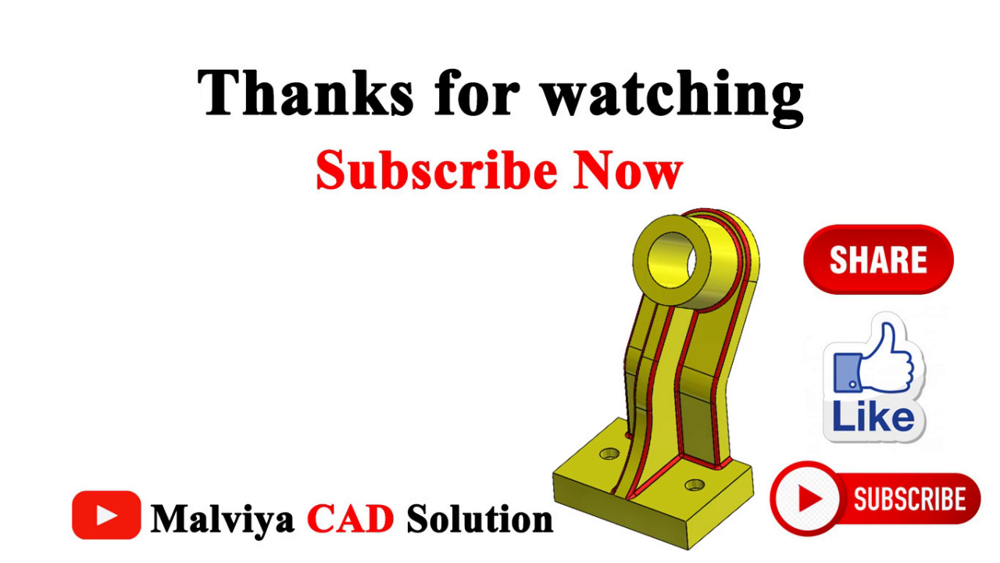